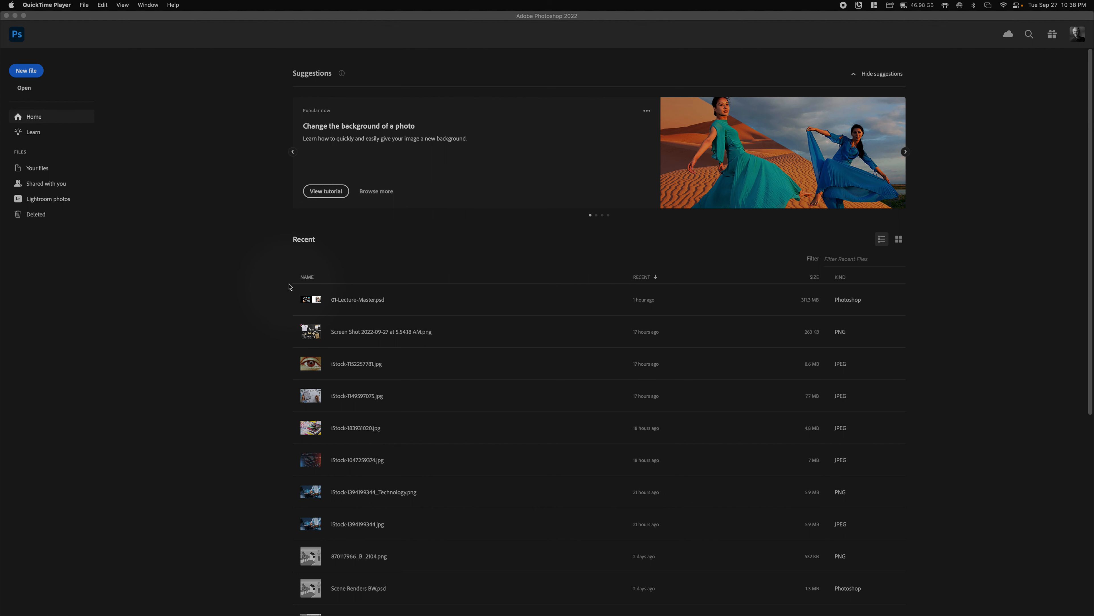
- Make Photoshop the active application on its Home screen
click(86, 17)
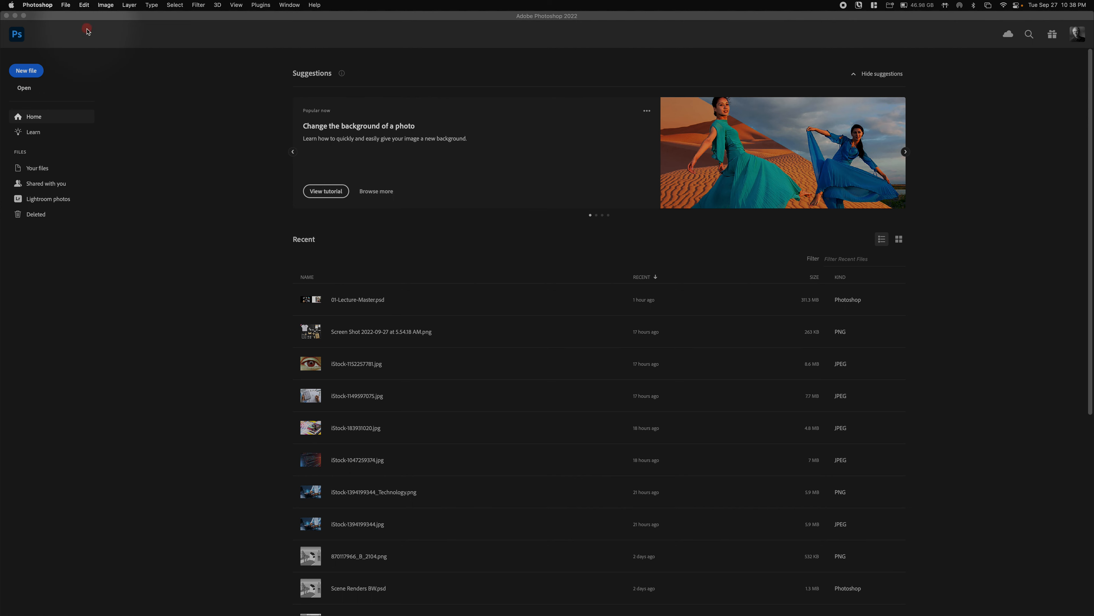
- Create a new 1000×1000 px document using the Adobe RGB (1998) colour profile
click(66, 5)
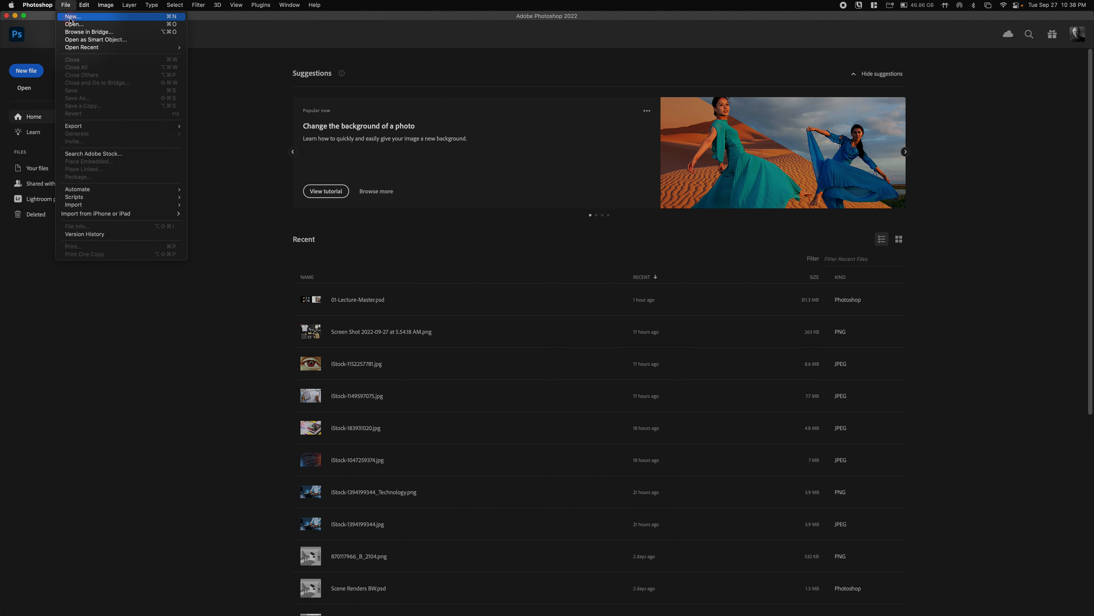
click(70, 20)
click(677, 242)
text(1)
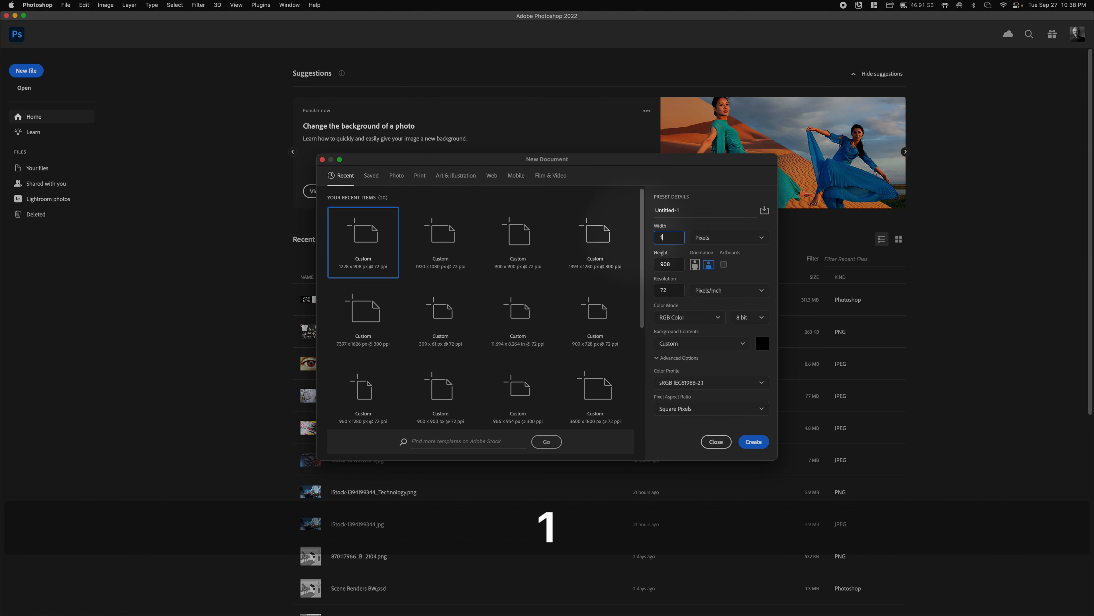
text(0000)
key(Tab)
text(1000)
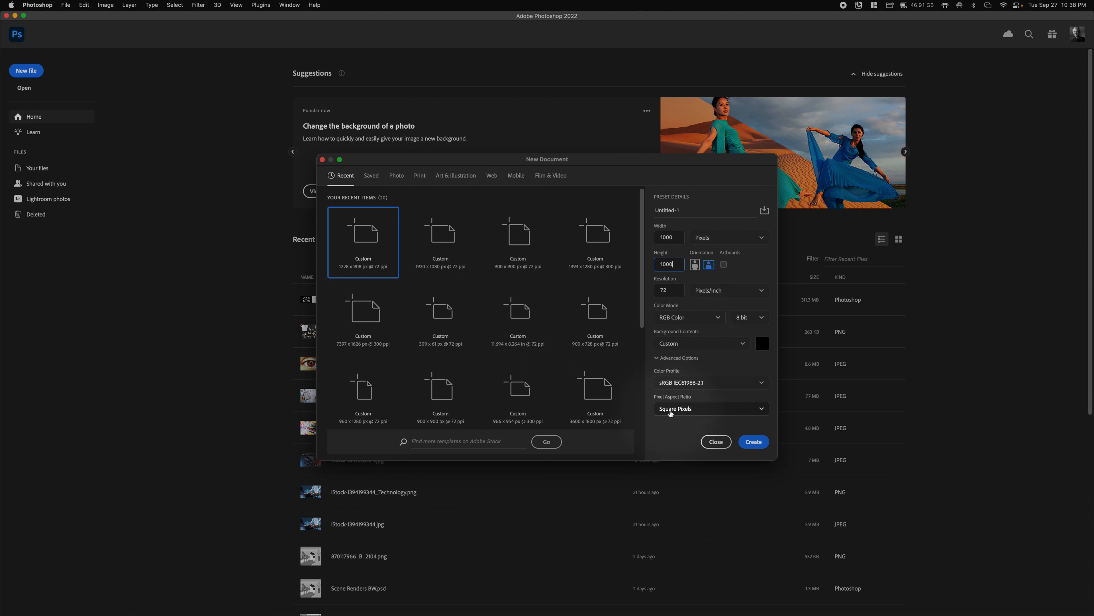
click(676, 387)
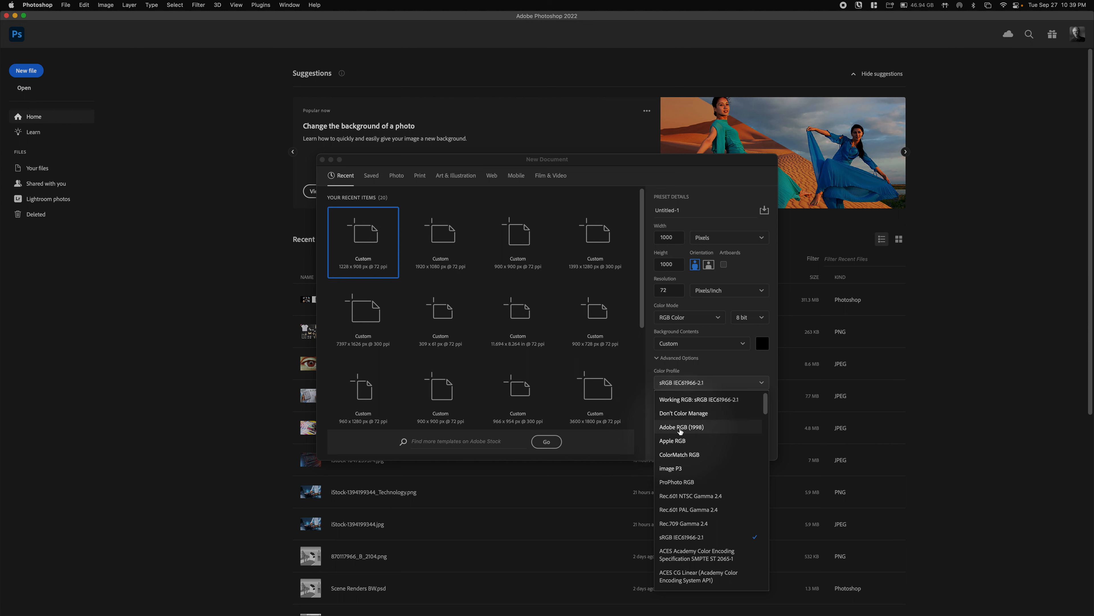
click(686, 431)
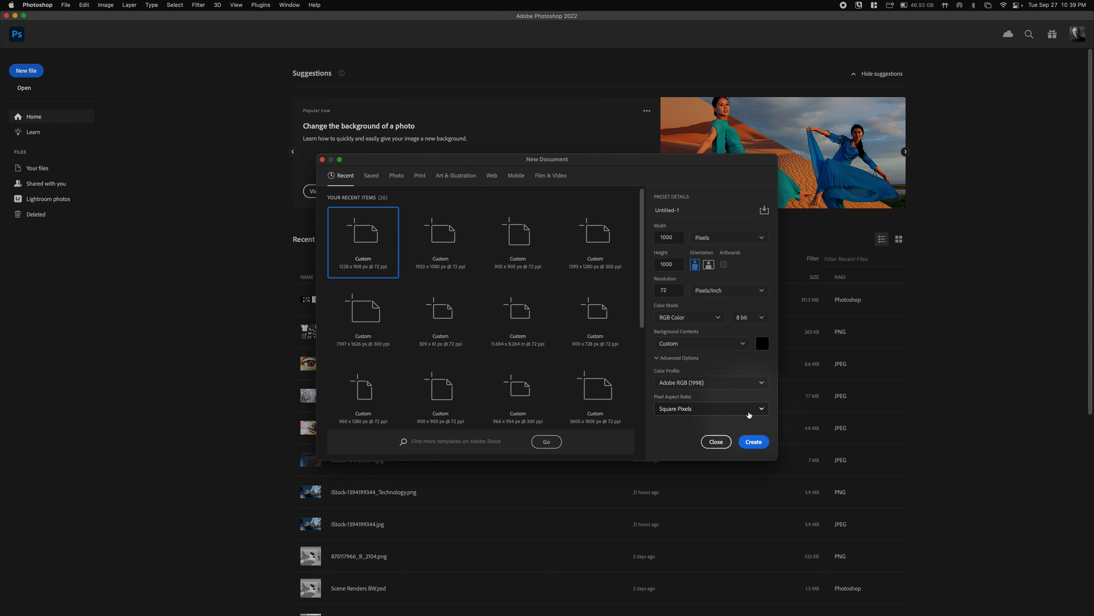
click(753, 442)
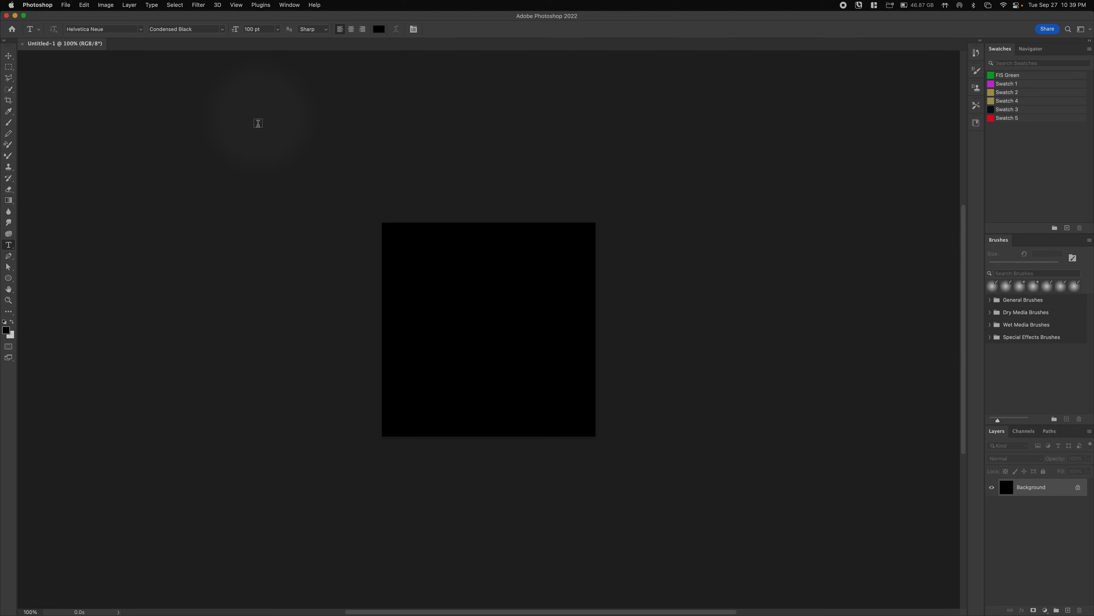
- Scrub-zoom the Untitled-1 canvas and settle the view at 200%
key(super+space)
drag(497, 364, 483, 334)
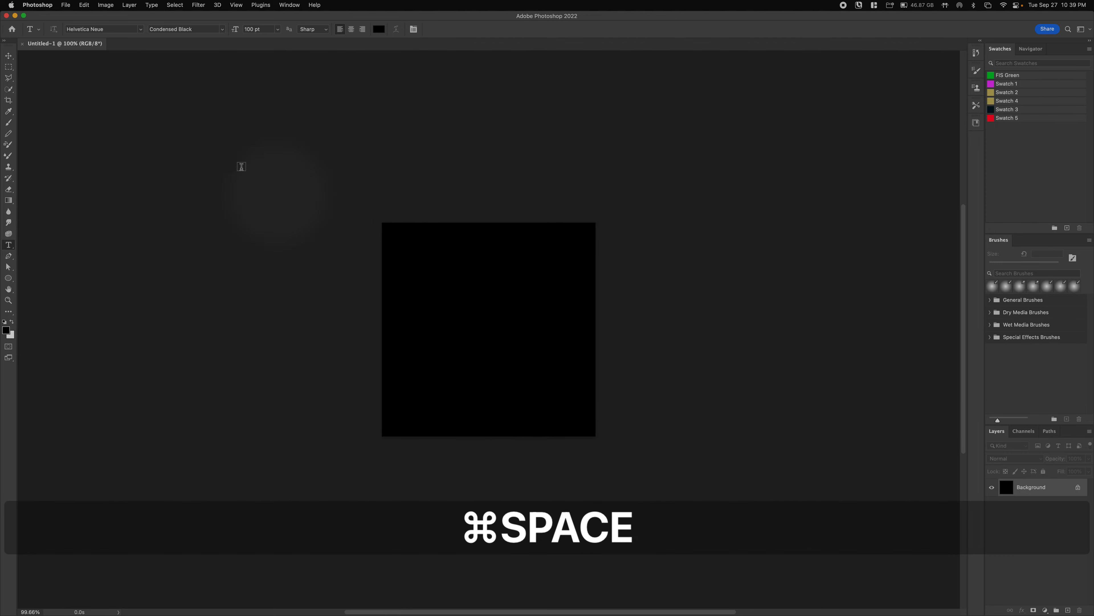
key(super+equal)
key(super+equal)
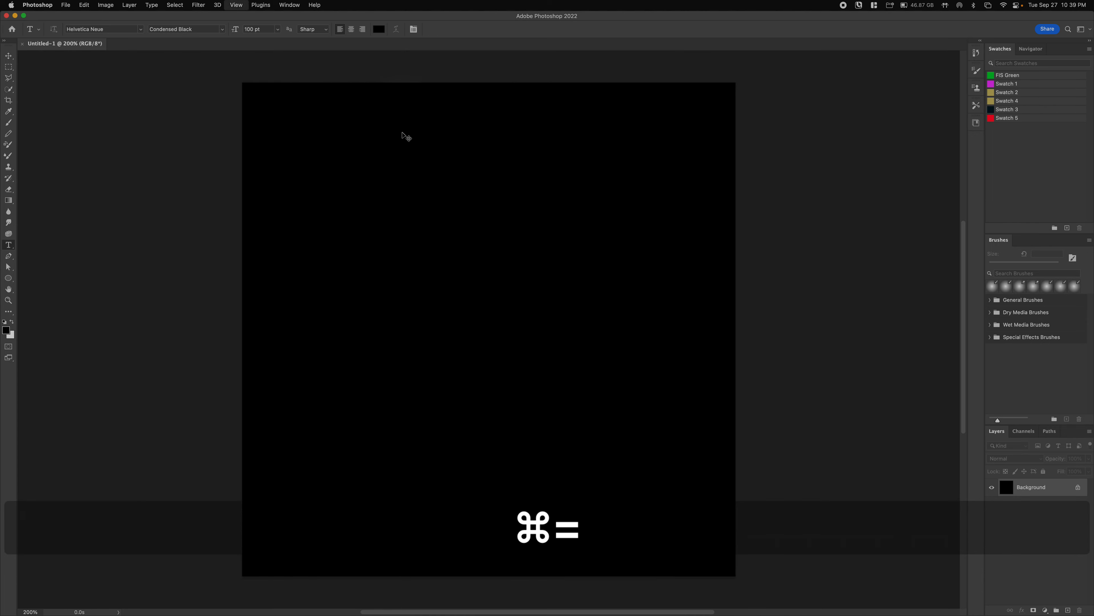
key(super+minus)
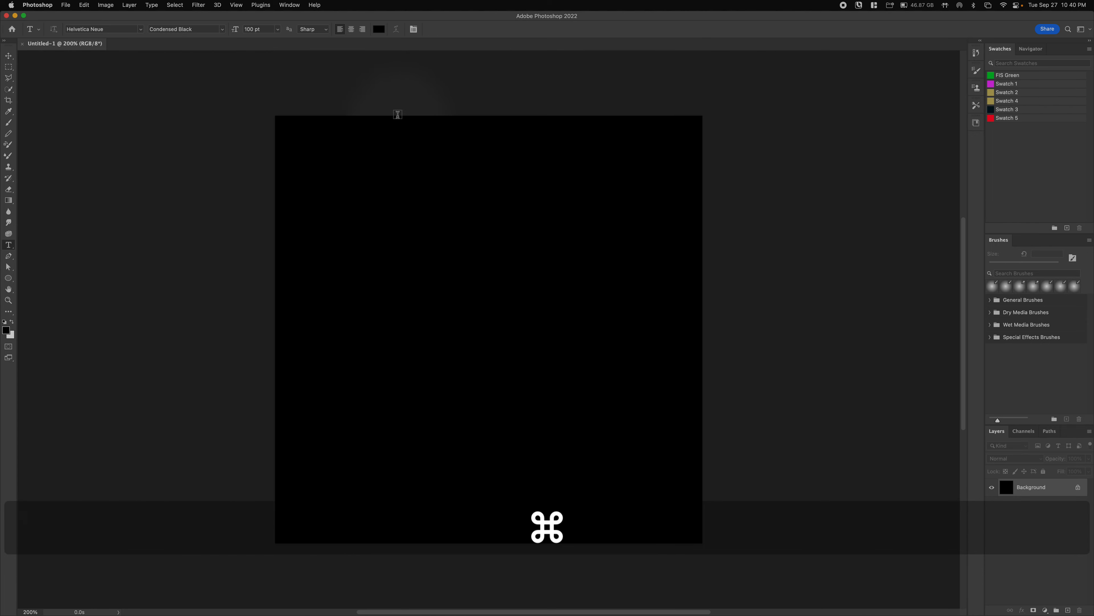
- Float the Layers panel out of the dock and stretch it much taller
click(293, 4)
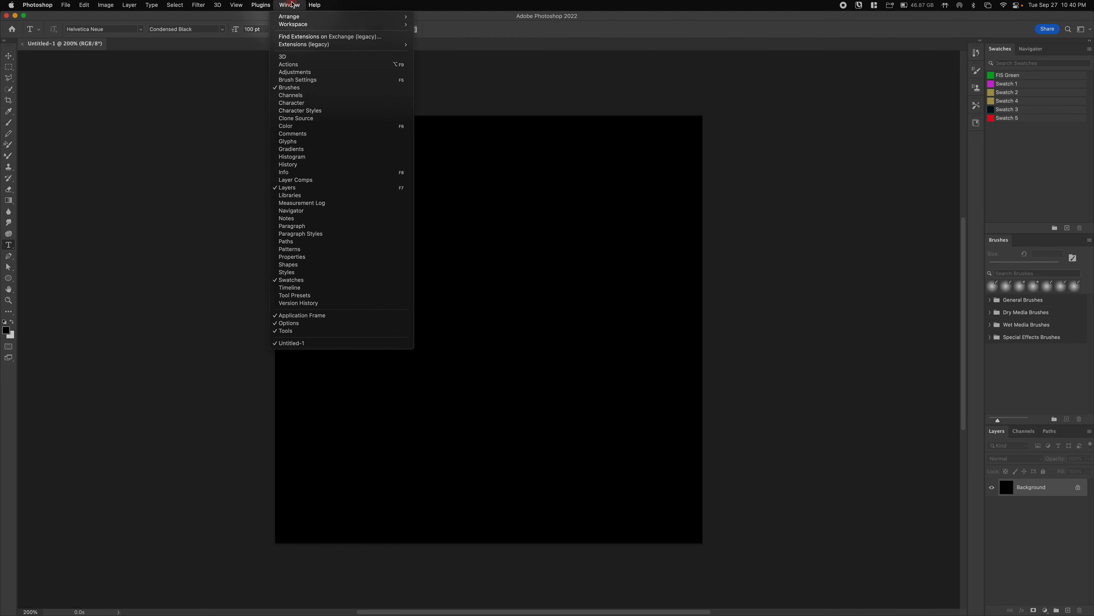
click(292, 4)
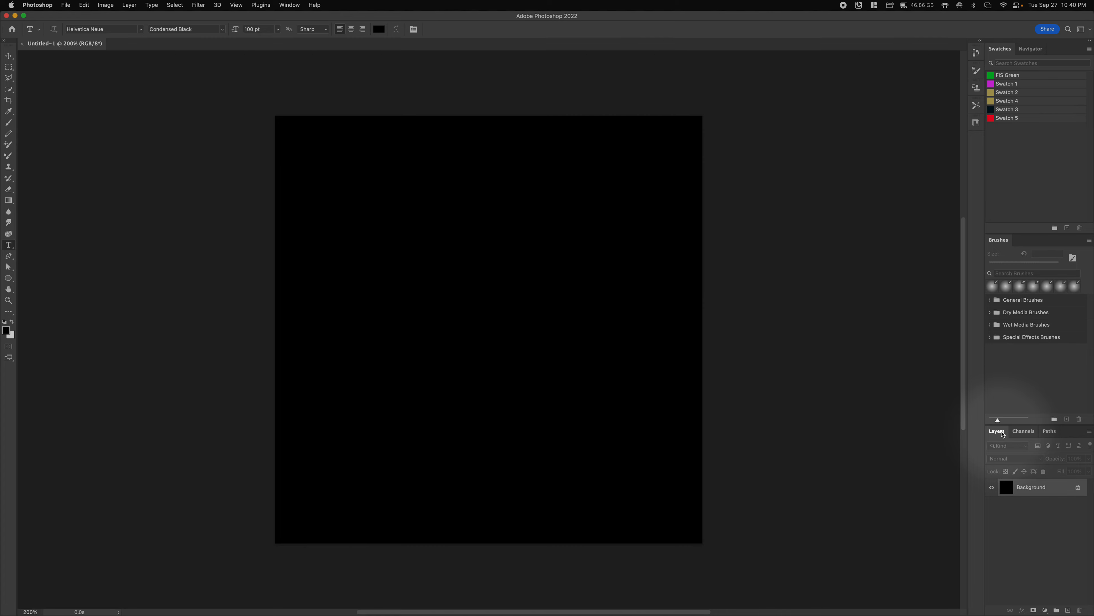
drag(1003, 434, 859, 60)
click(924, 198)
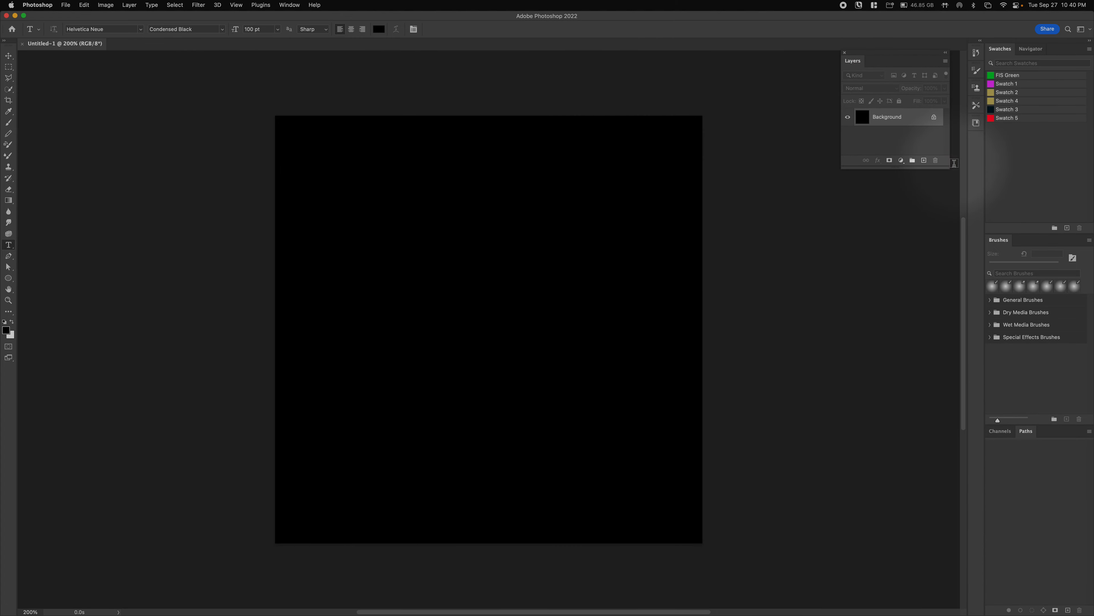
drag(944, 167, 909, 606)
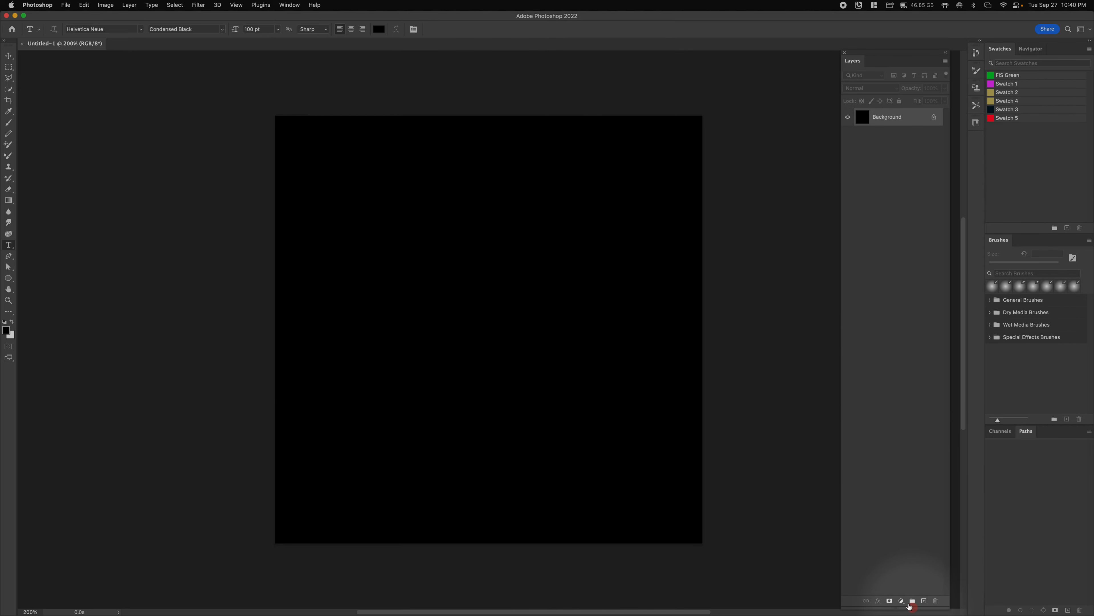
- Check the Window > Workspace menu, then close it without changes
click(284, 5)
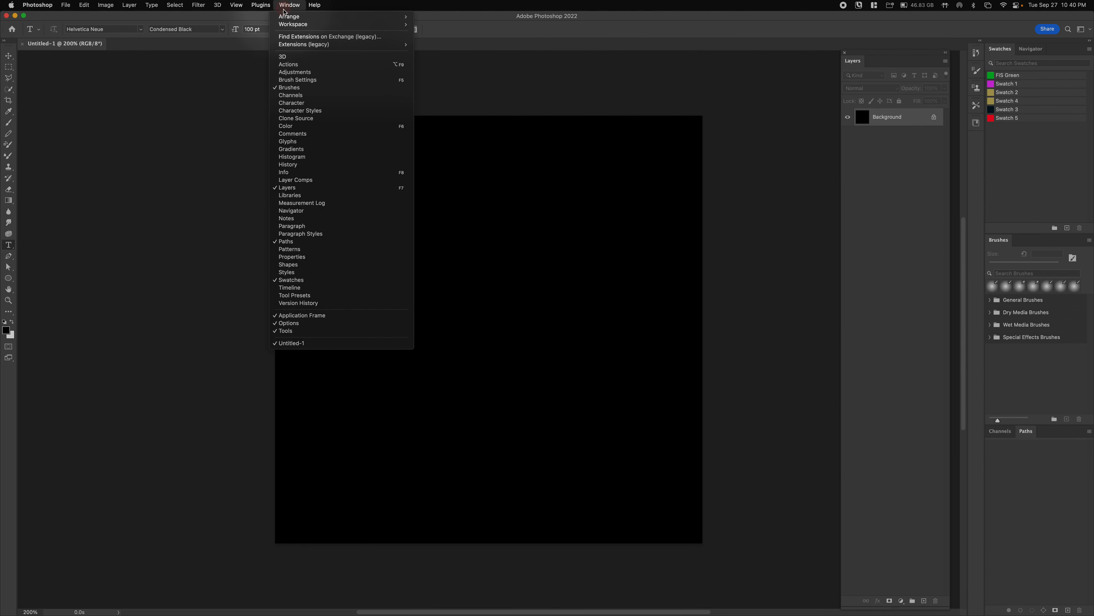
mouse_move(287, 24)
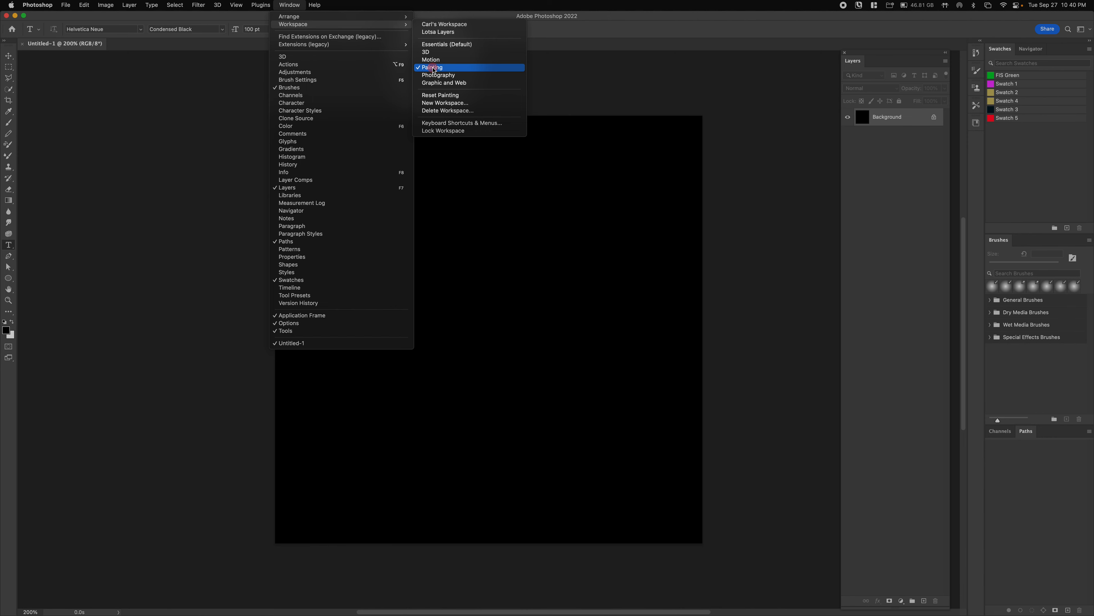
click(193, 141)
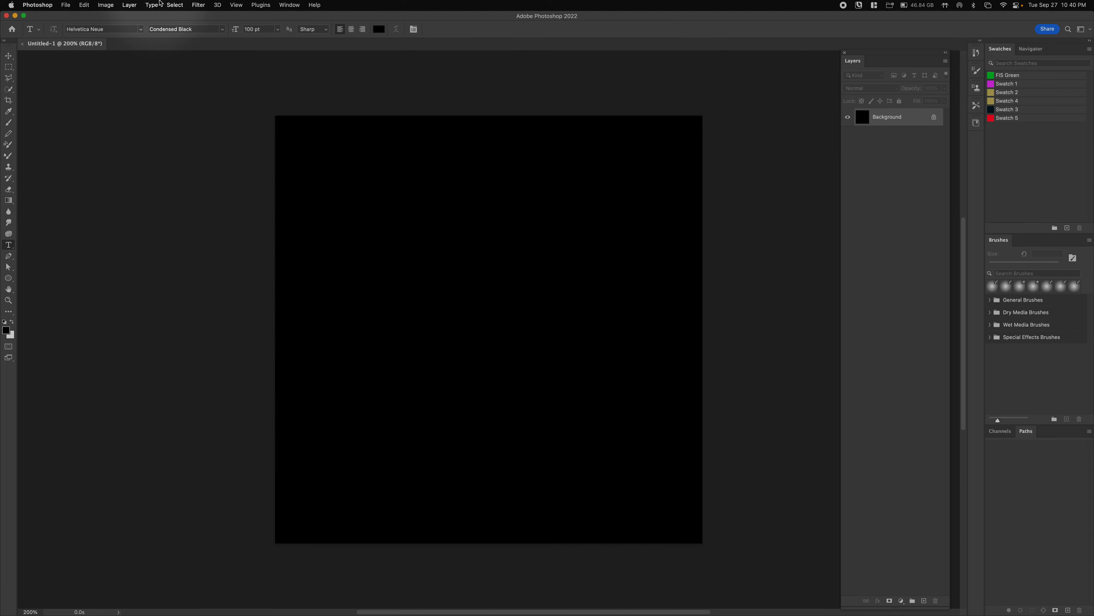
- Add a new Solid Color fill layer named 'White Background'
click(130, 5)
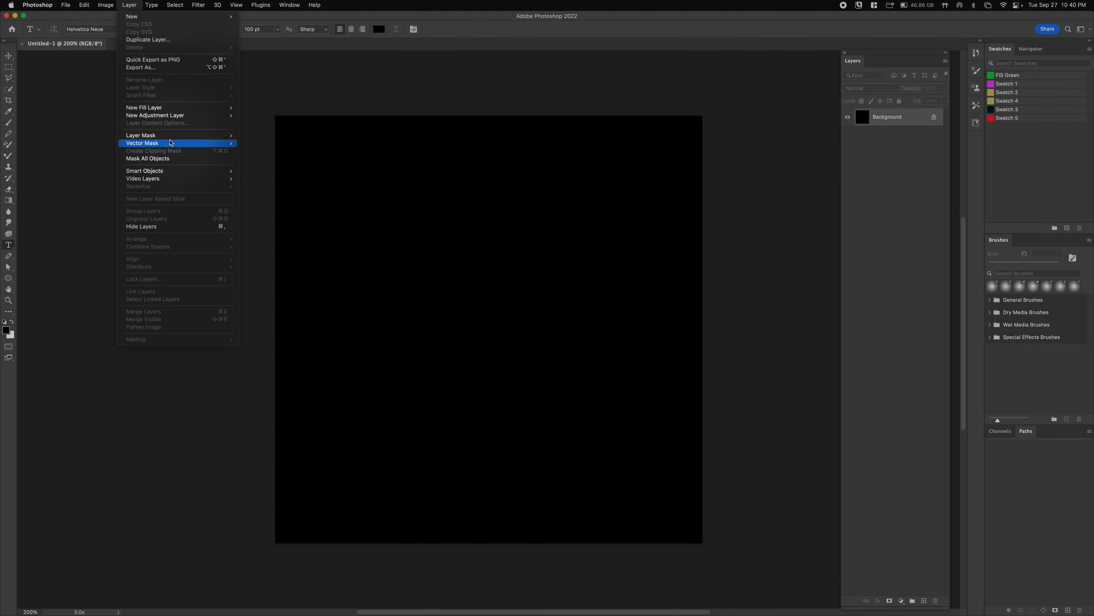
mouse_move(174, 108)
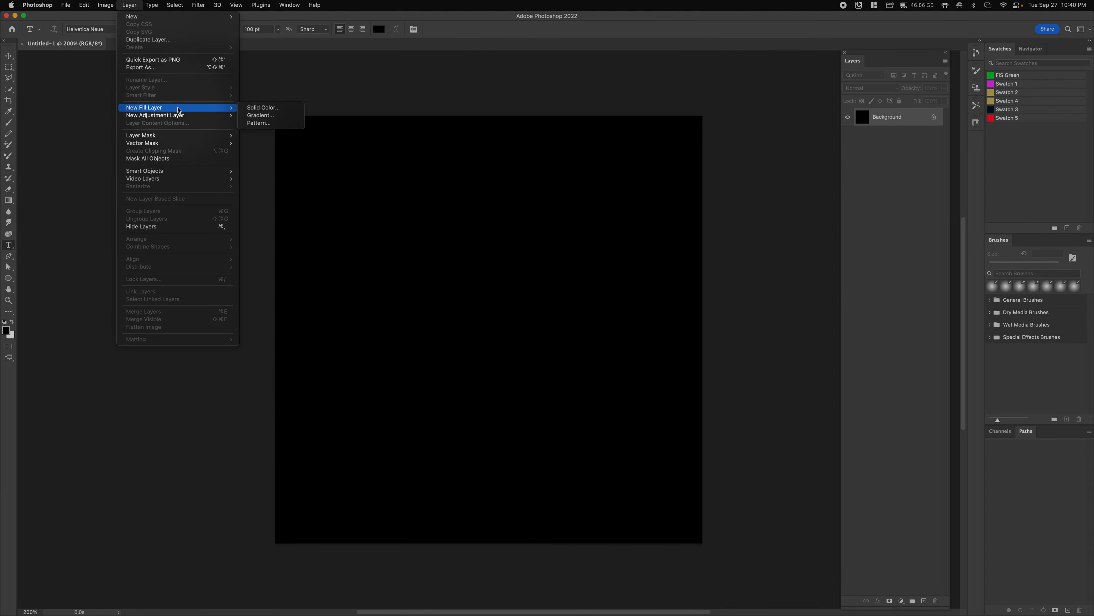
click(269, 108)
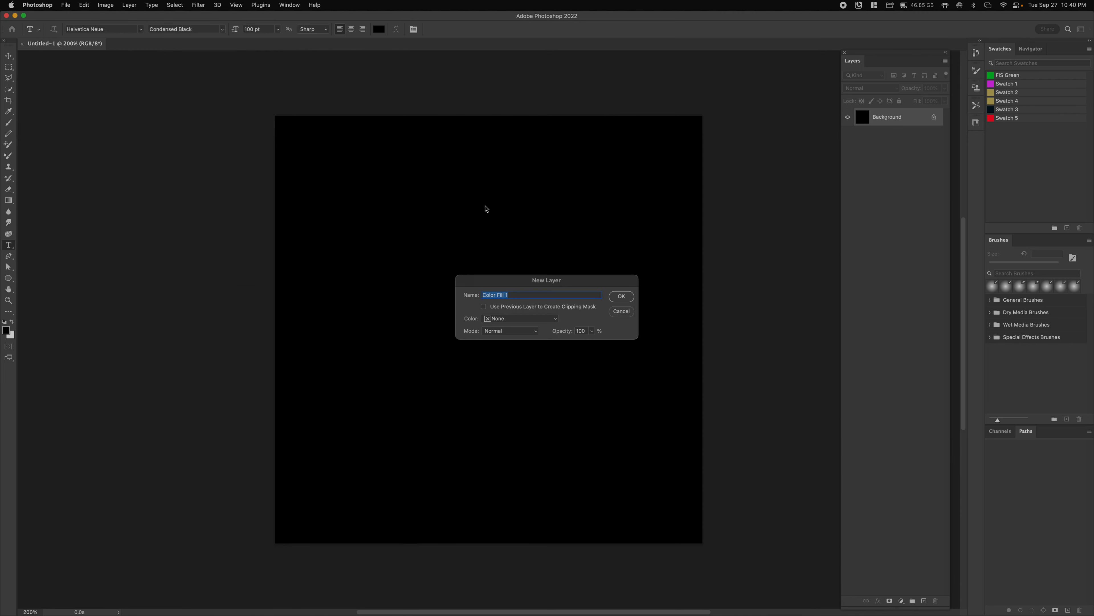
key(shift)
text(White Background)
click(621, 296)
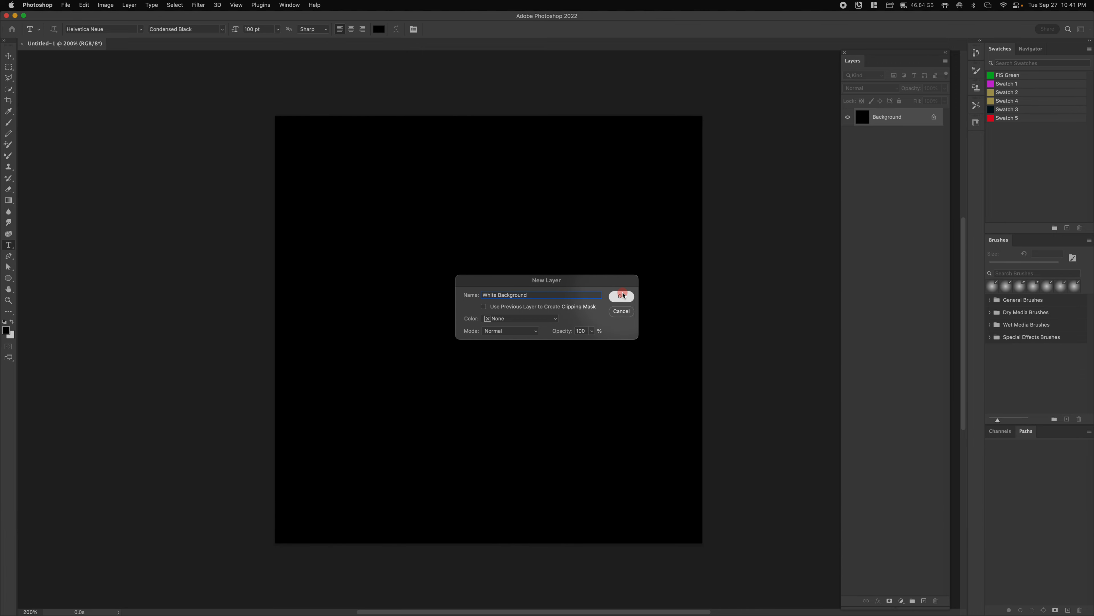
- Set the fill layer's colour to pure white (255/255/255)
drag(308, 301, 254, 247)
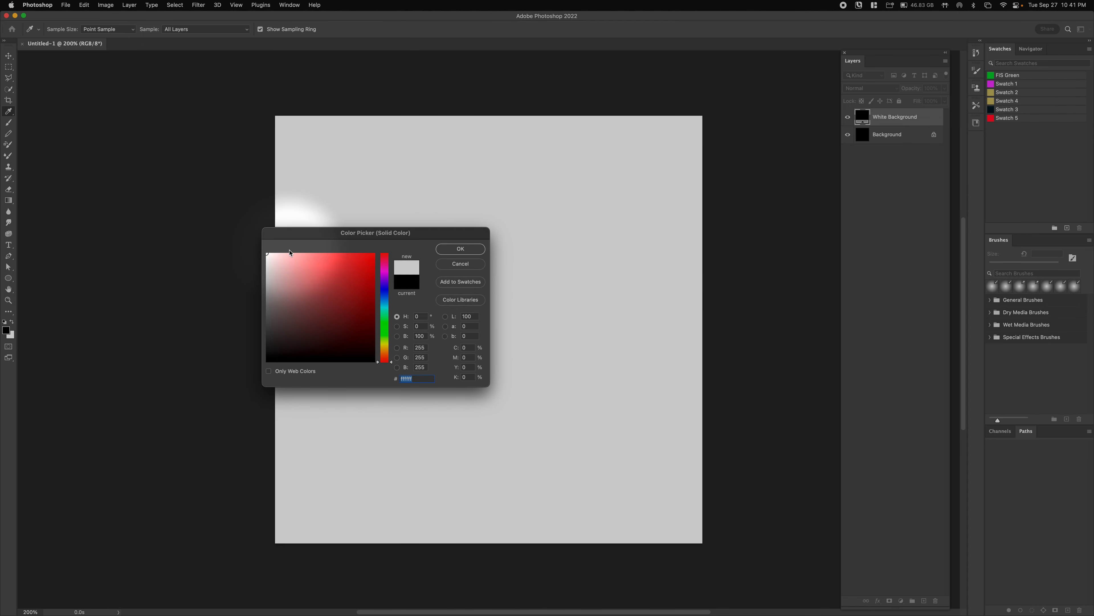
drag(432, 233, 539, 215)
drag(381, 243, 372, 234)
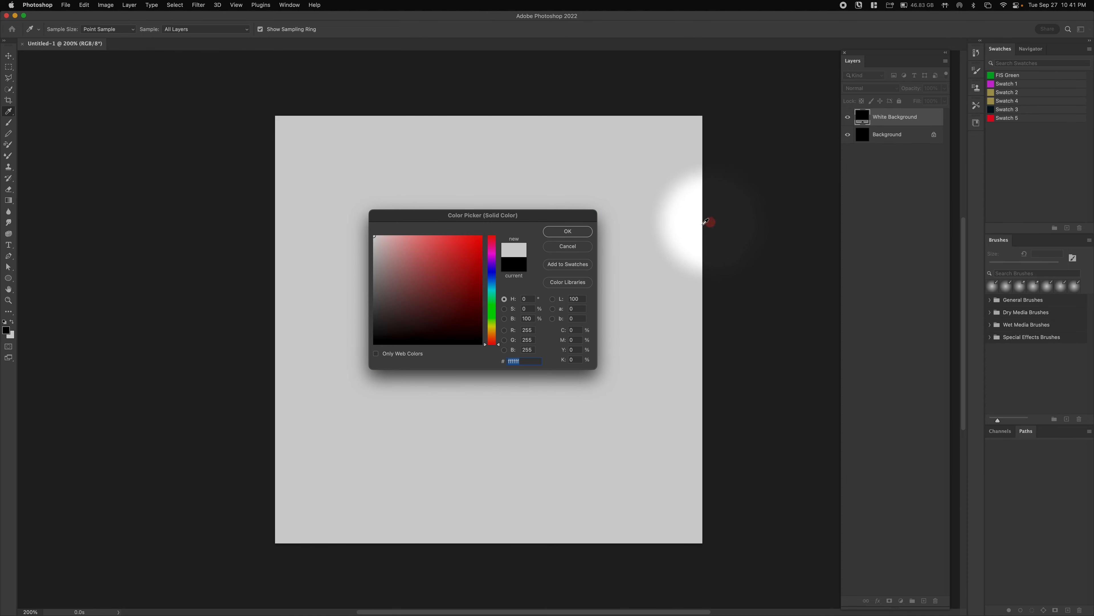
click(452, 288)
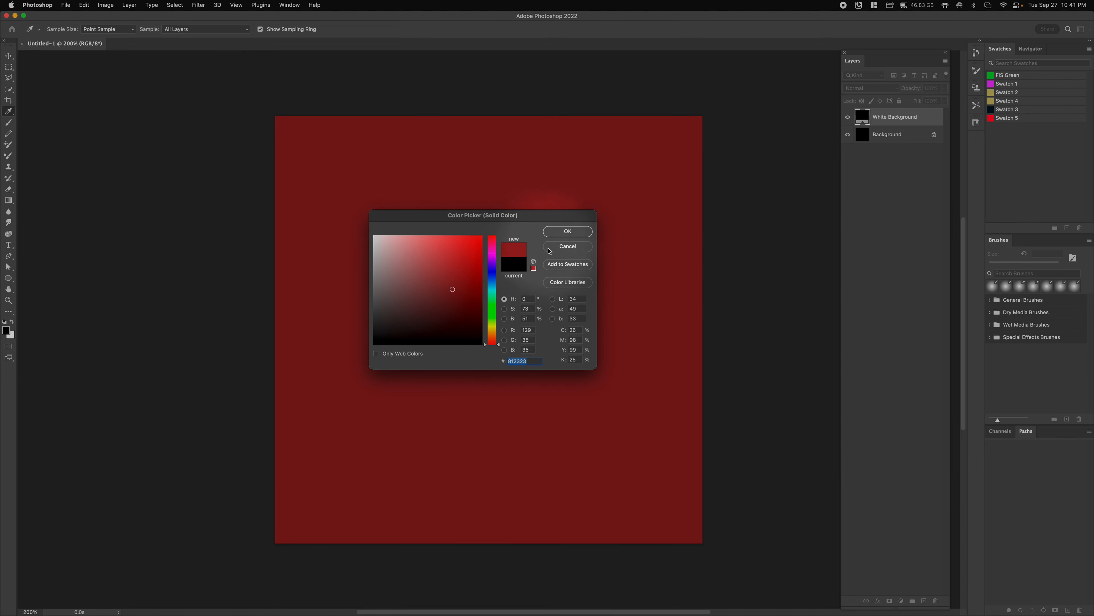
click(475, 262)
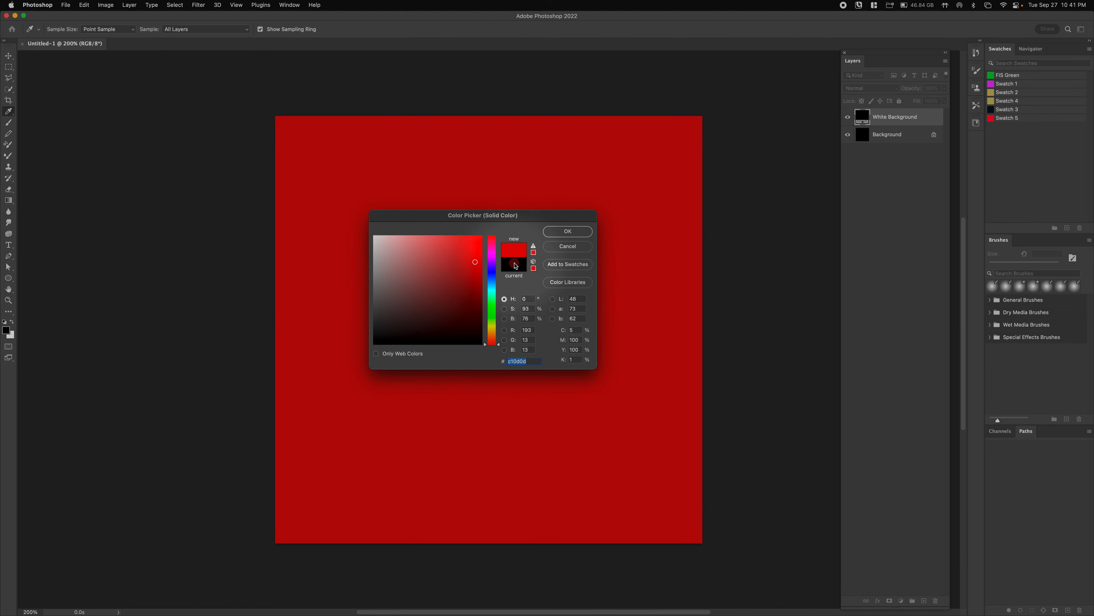
mouse_move(458, 260)
mouse_down()
mouse_move(324, 245)
mouse_move(320, 232)
mouse_up()
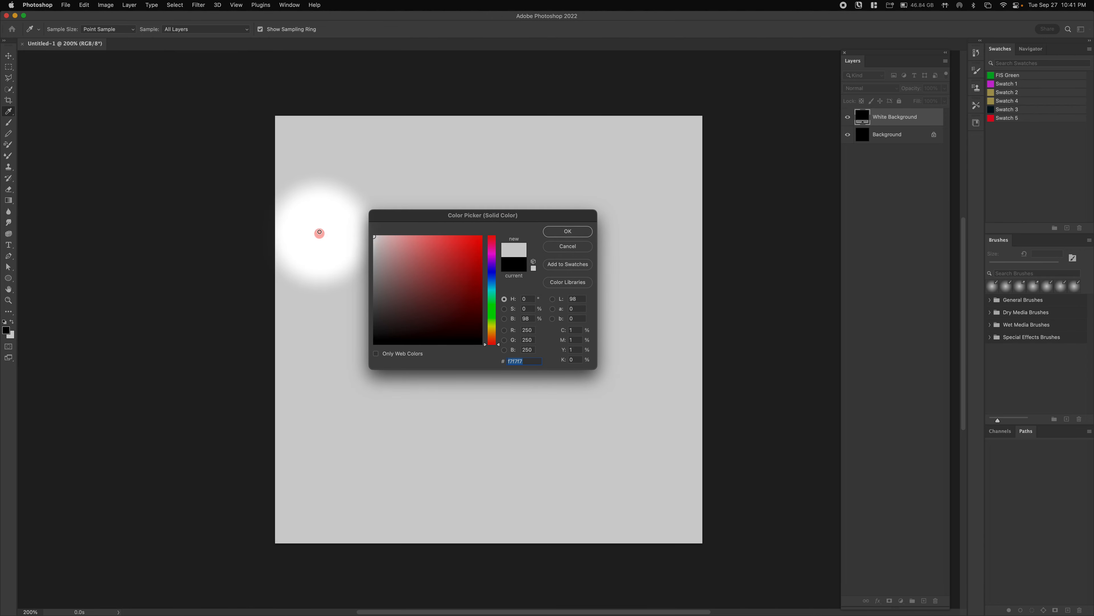
click(567, 231)
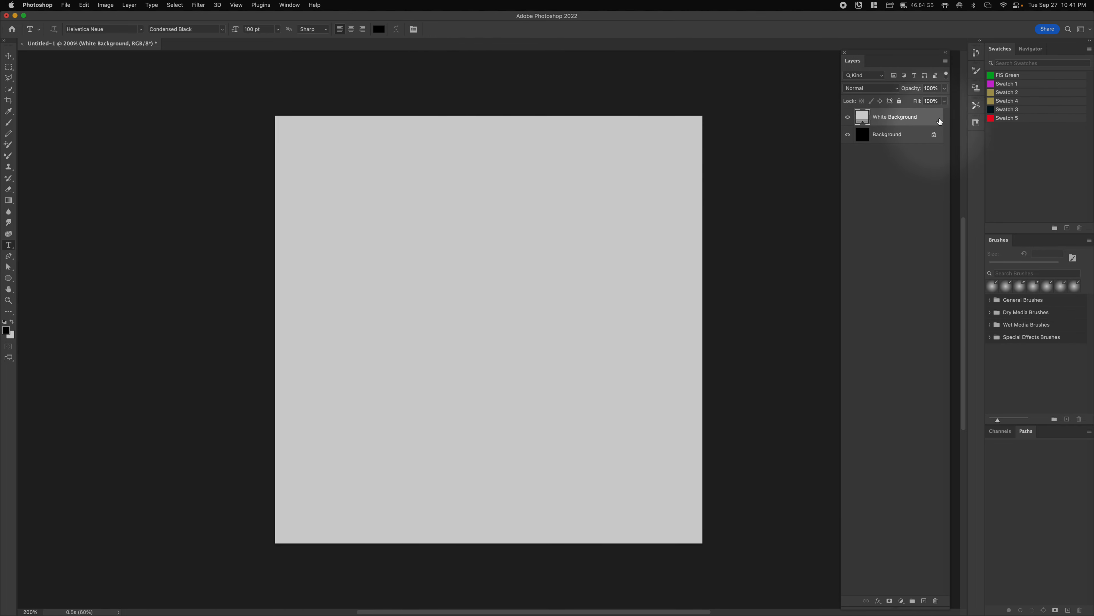
- Delete the black Background layer, leaving only White Background
click(903, 130)
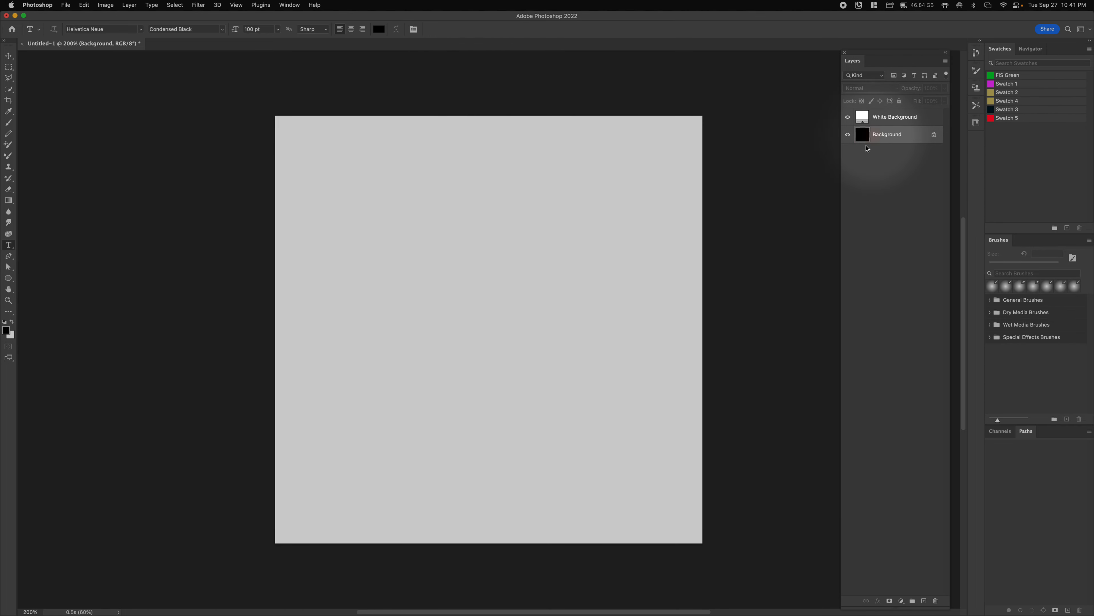
drag(862, 137, 936, 599)
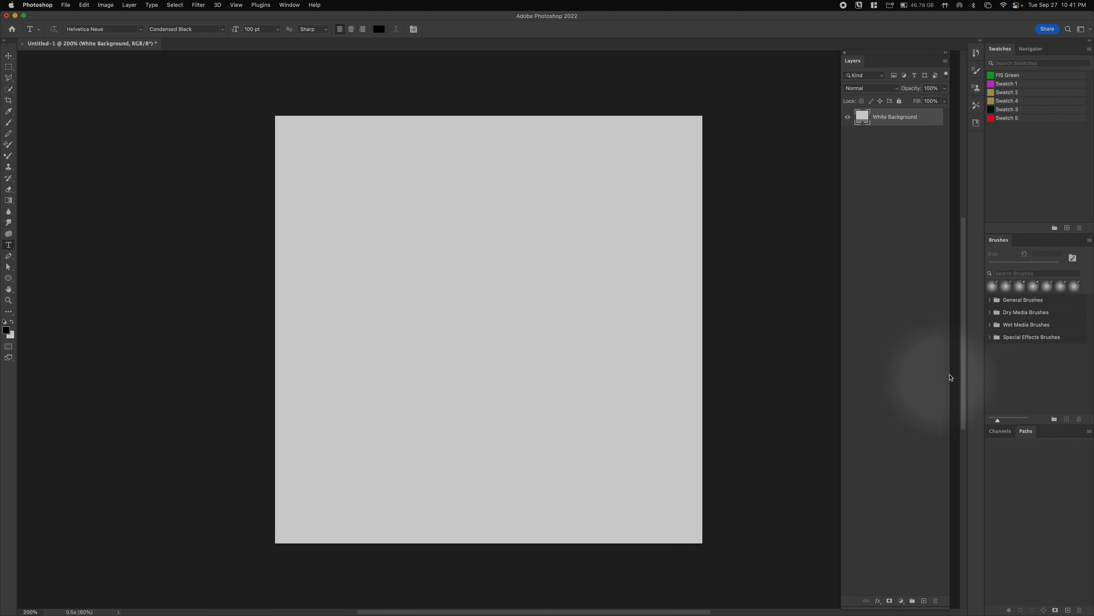
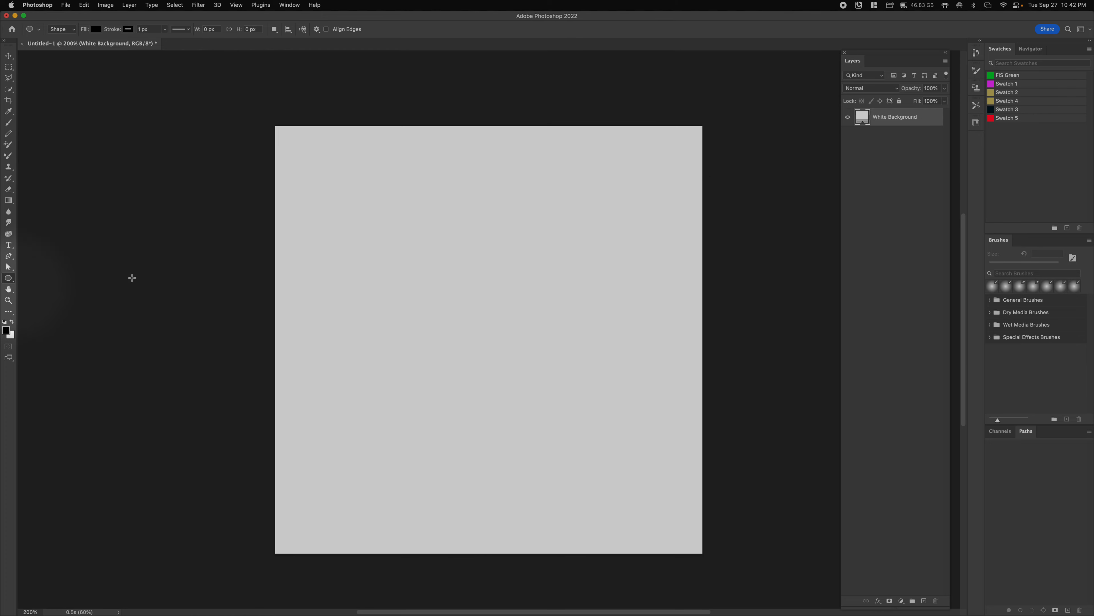
- Draw a 502 × 502 px black circle and move it near the top centre of the canvas
drag(449, 248, 664, 483)
key(shift)
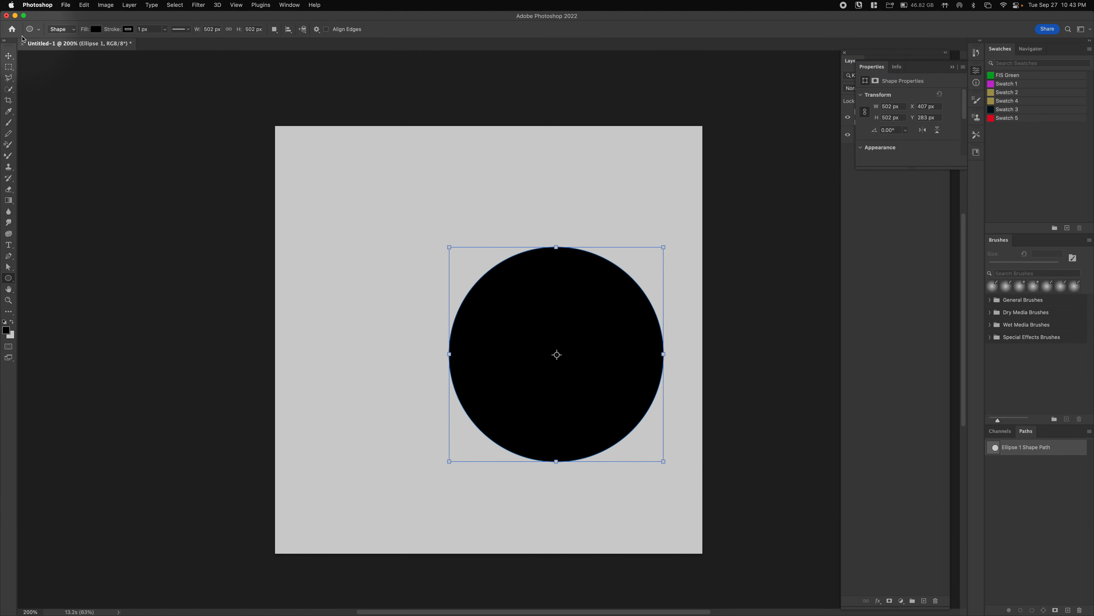
click(9, 56)
drag(594, 386, 516, 298)
mouse_move(536, 262)
mouse_down()
mouse_move(361, 288)
mouse_move(513, 286)
mouse_move(476, 274)
mouse_move(422, 281)
mouse_move(534, 269)
mouse_move(540, 291)
mouse_move(534, 266)
mouse_up()
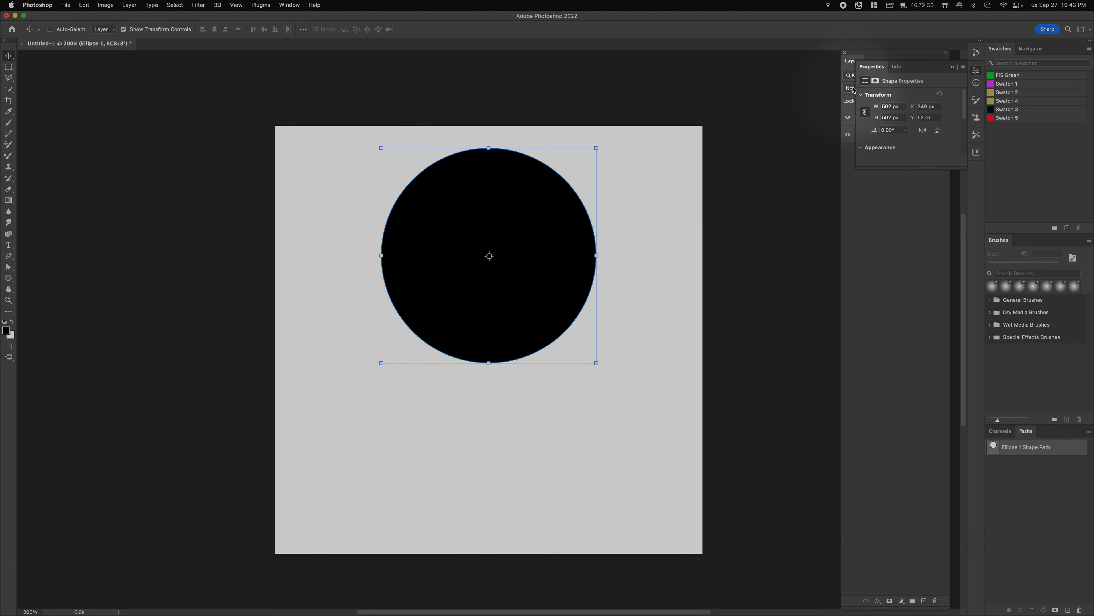
- Collapse Properties and rename the Ellipse 1 layer to 'Cyan'
click(874, 68)
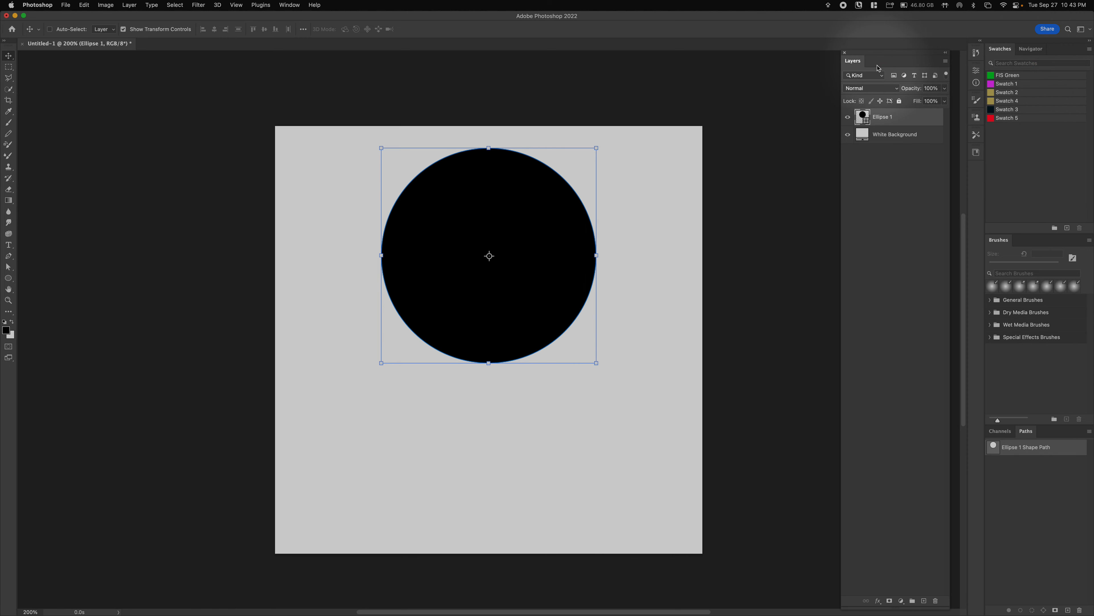
double_click(880, 118)
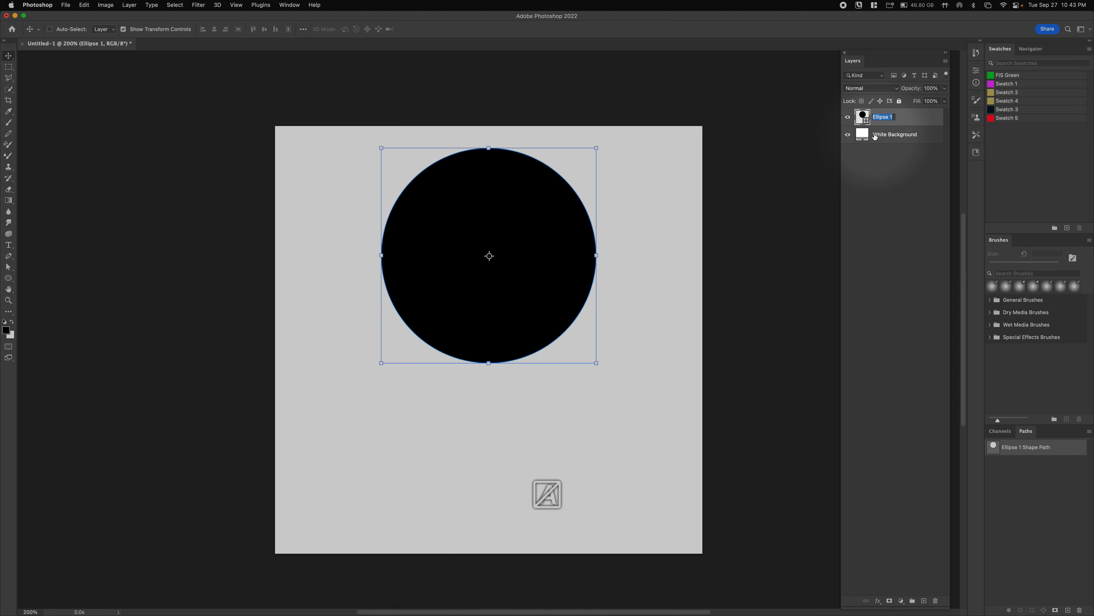
key(shift)
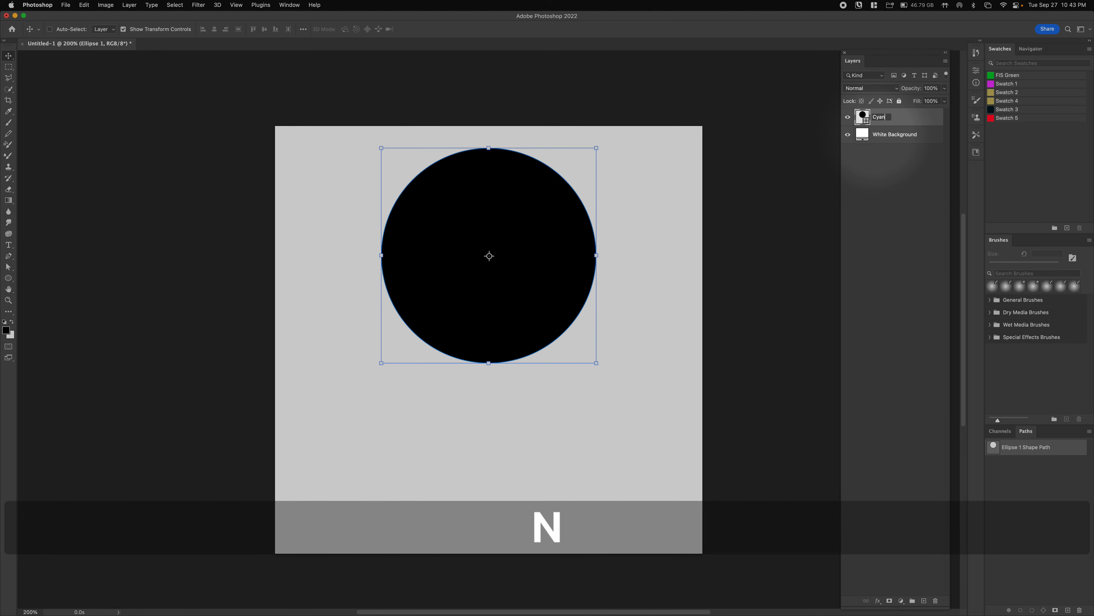
key(Return)
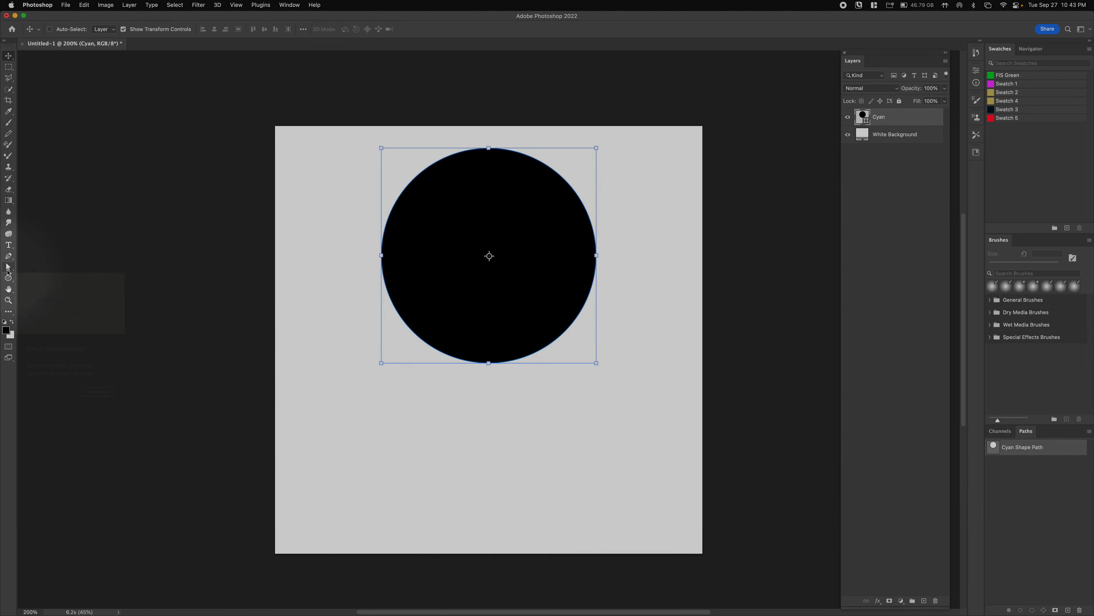
- Select the whole circle path and set its stroke to No Color
click(8, 268)
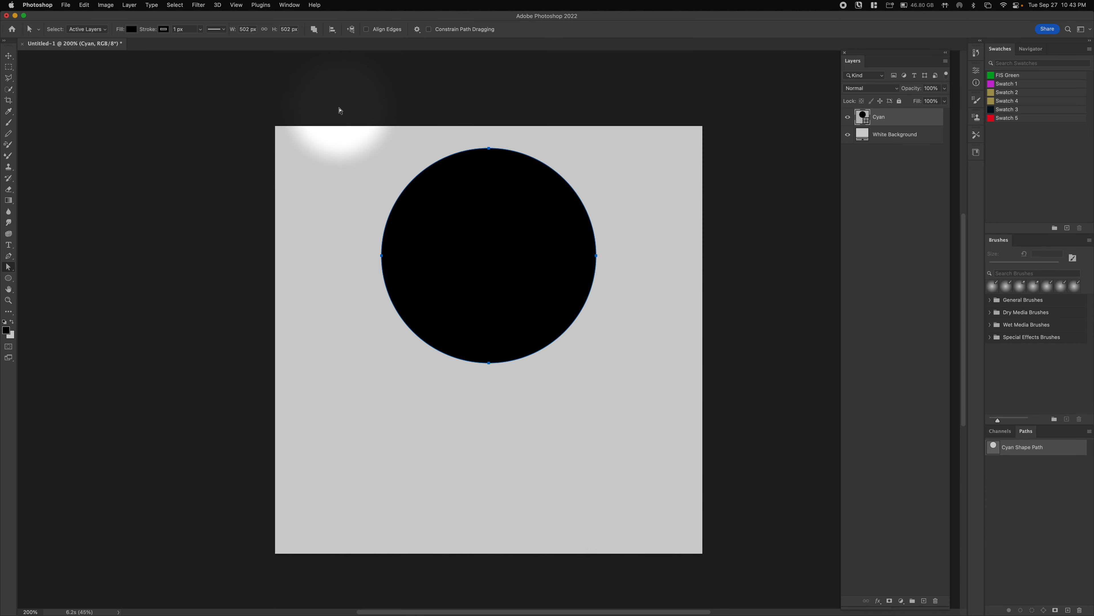
drag(339, 110, 677, 445)
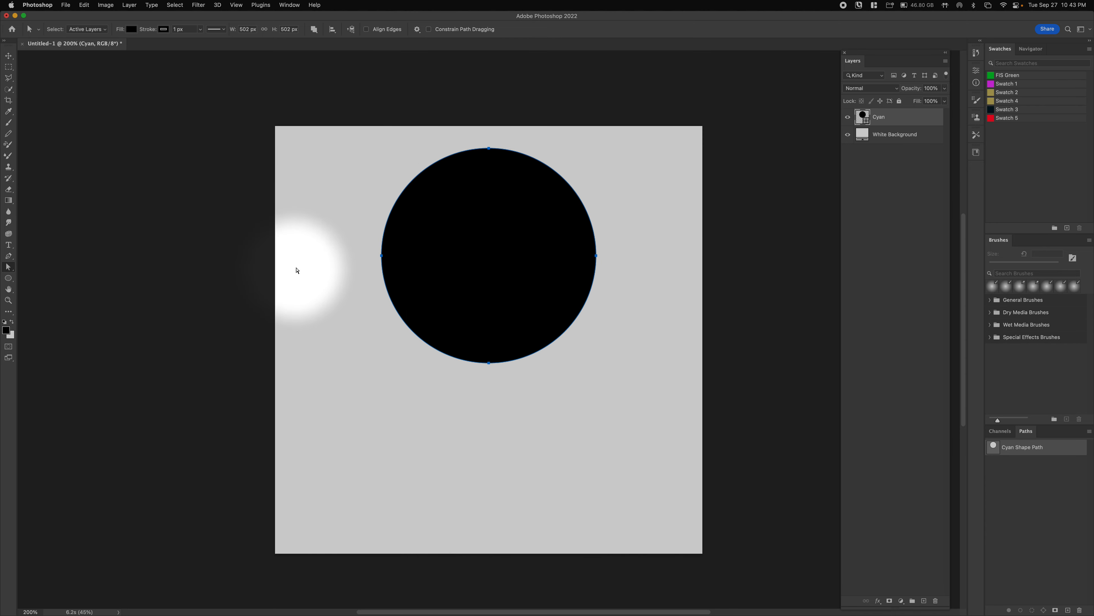
click(165, 29)
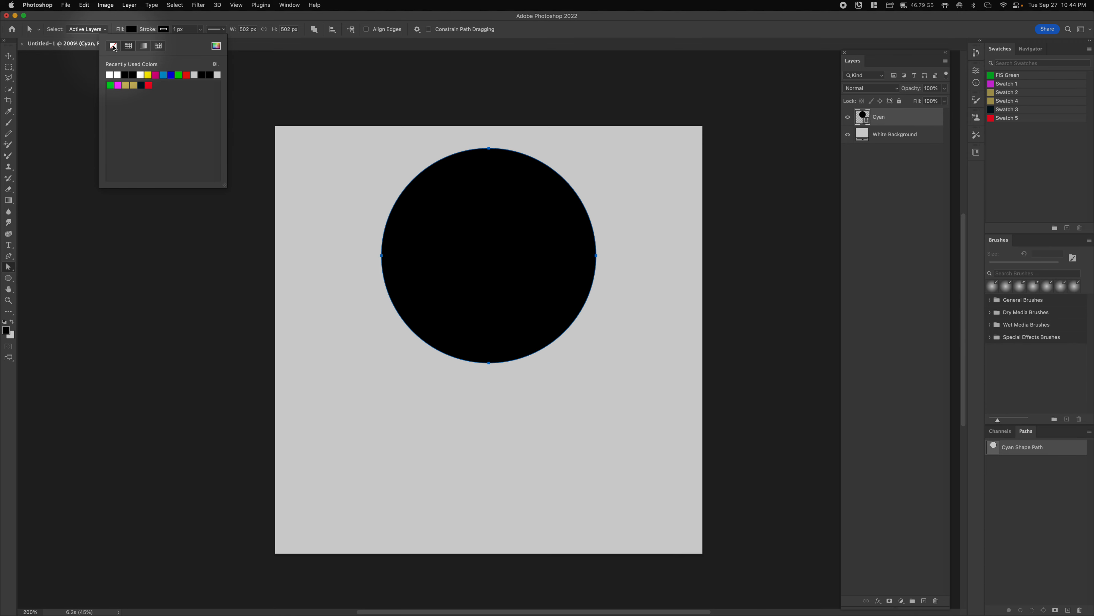
click(114, 46)
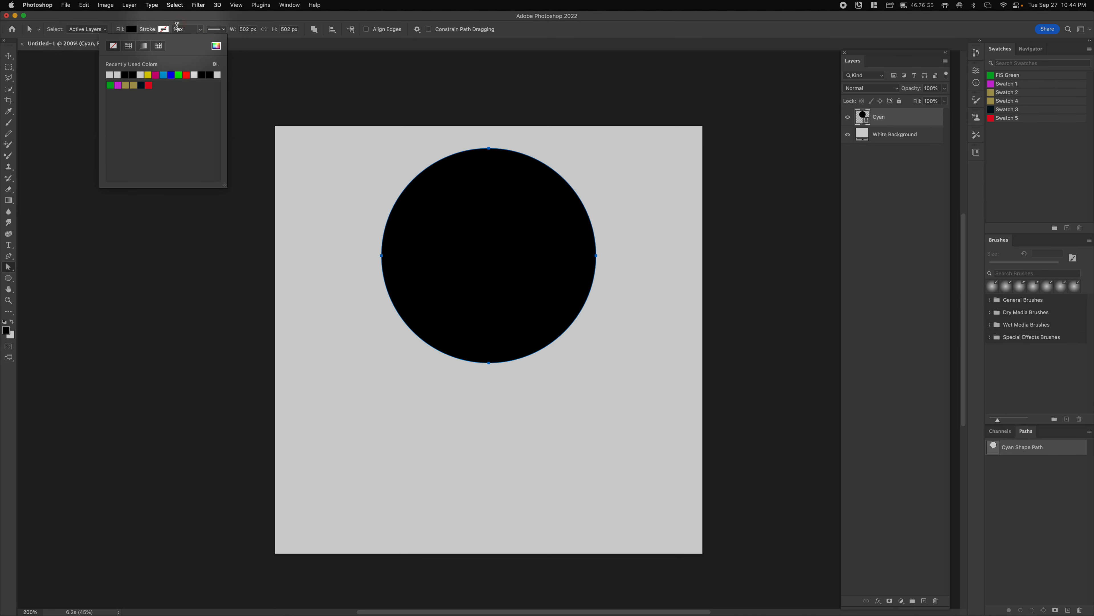
- Fill the circle with pure cyan: C 100, M 0, Y 0, K 0
click(133, 30)
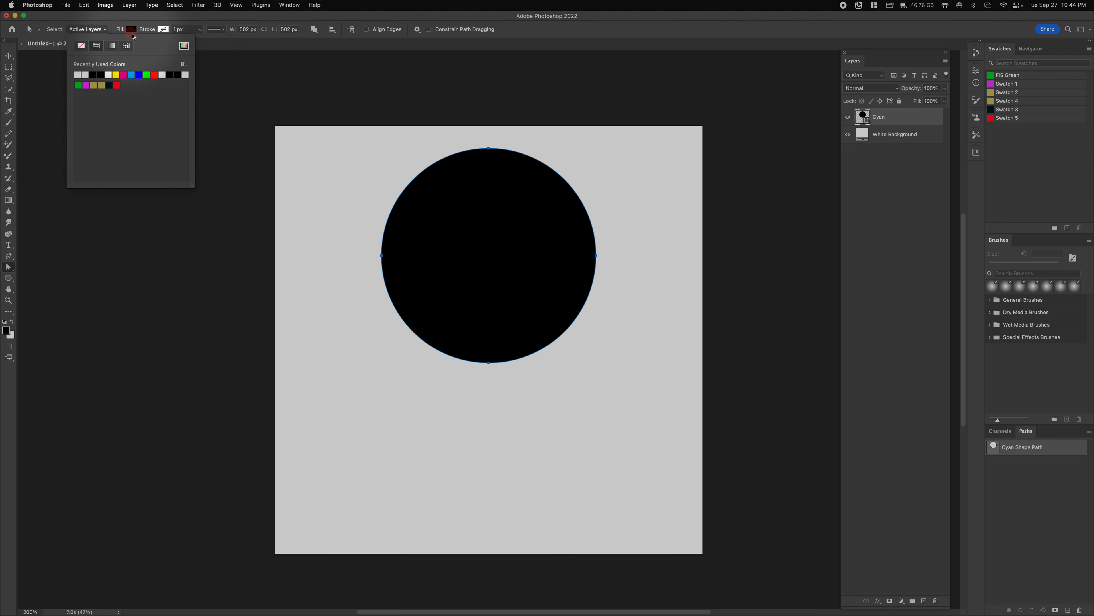
click(187, 48)
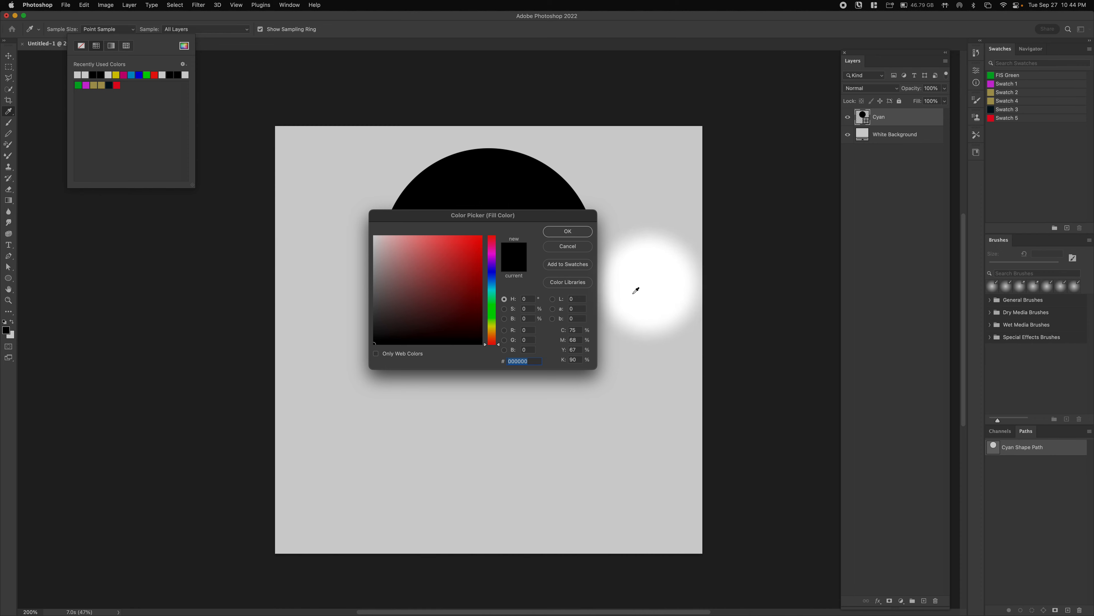
drag(561, 218, 550, 225)
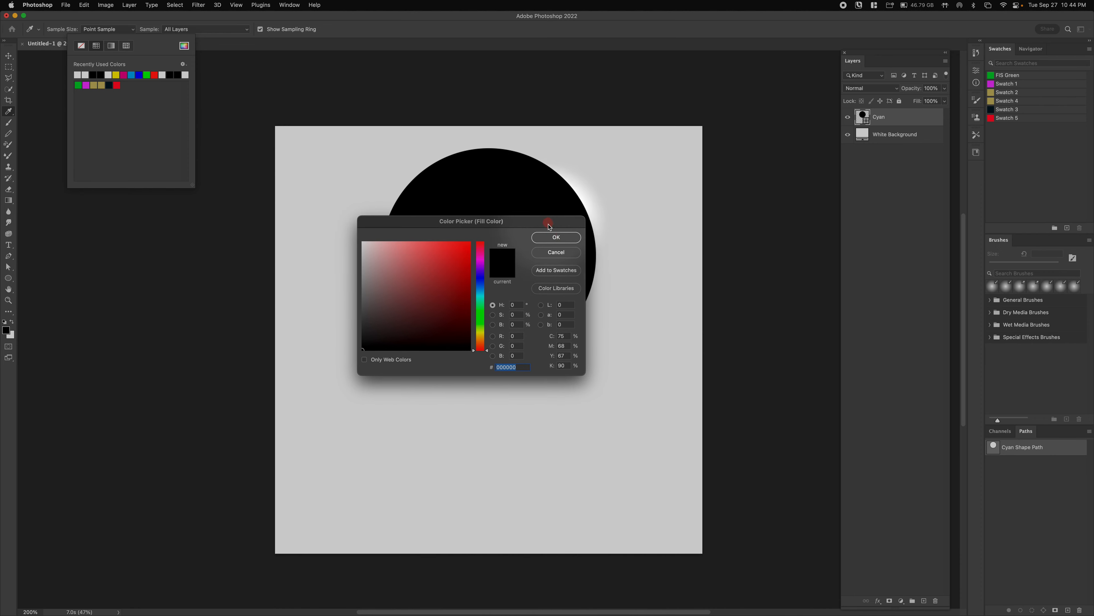
click(561, 336)
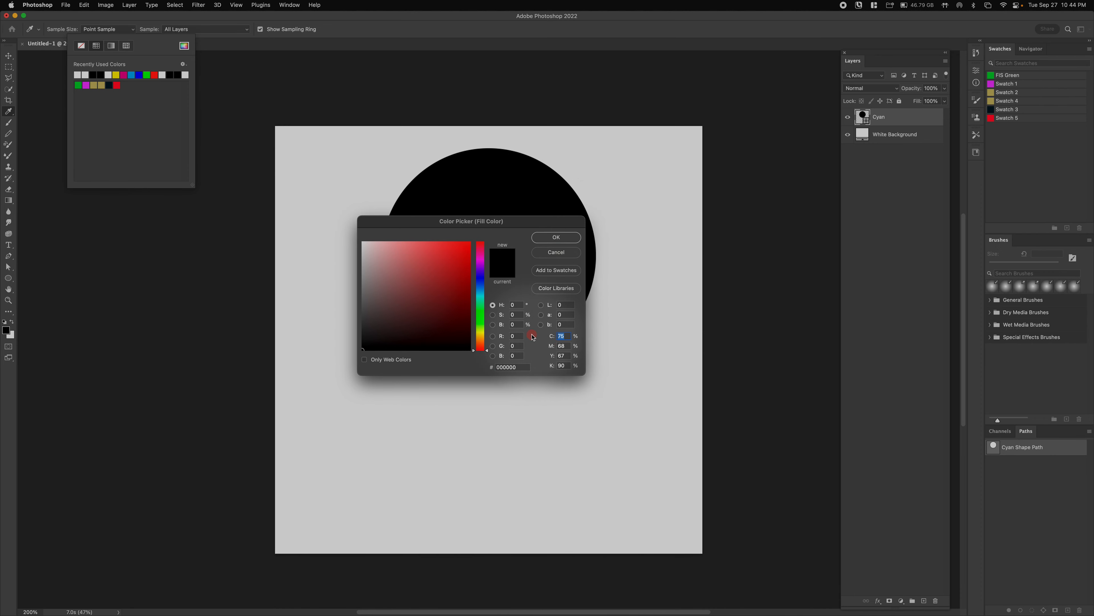
text(100)
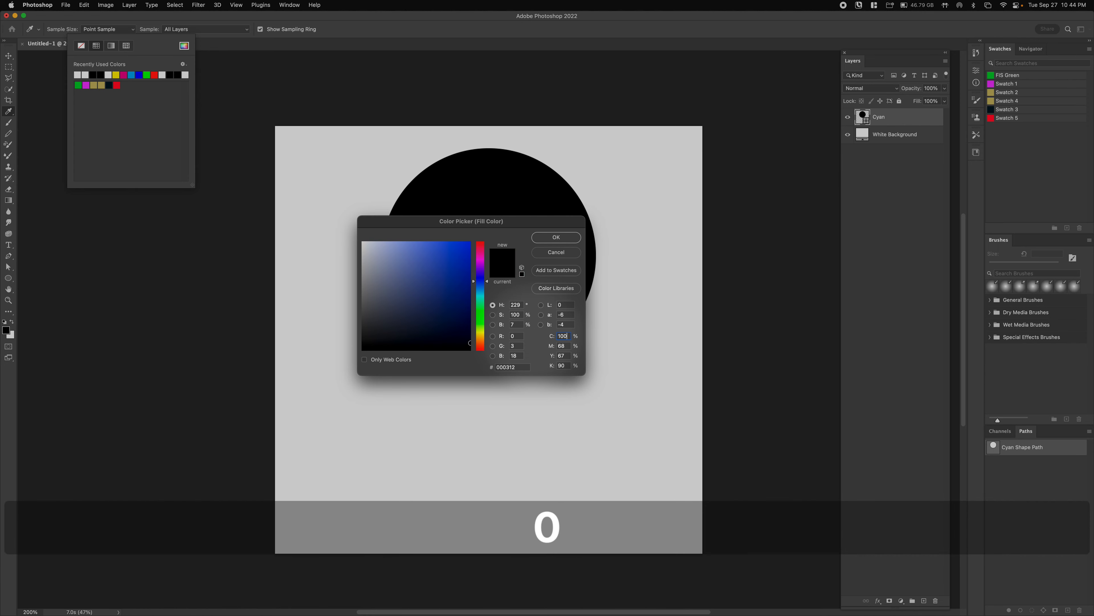
text(00)
key(Tab)
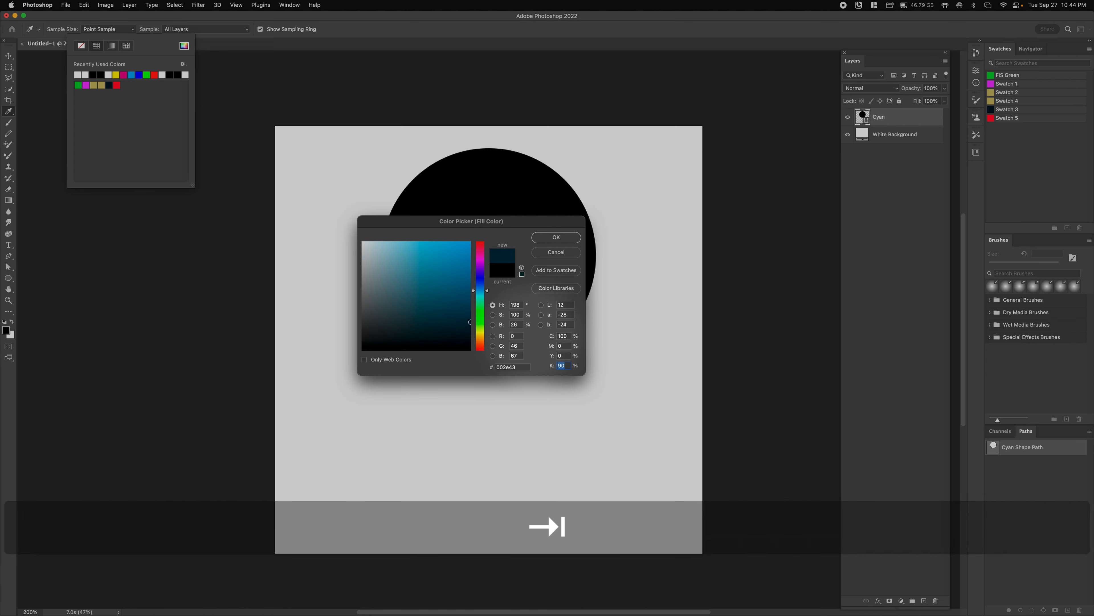
text(0)
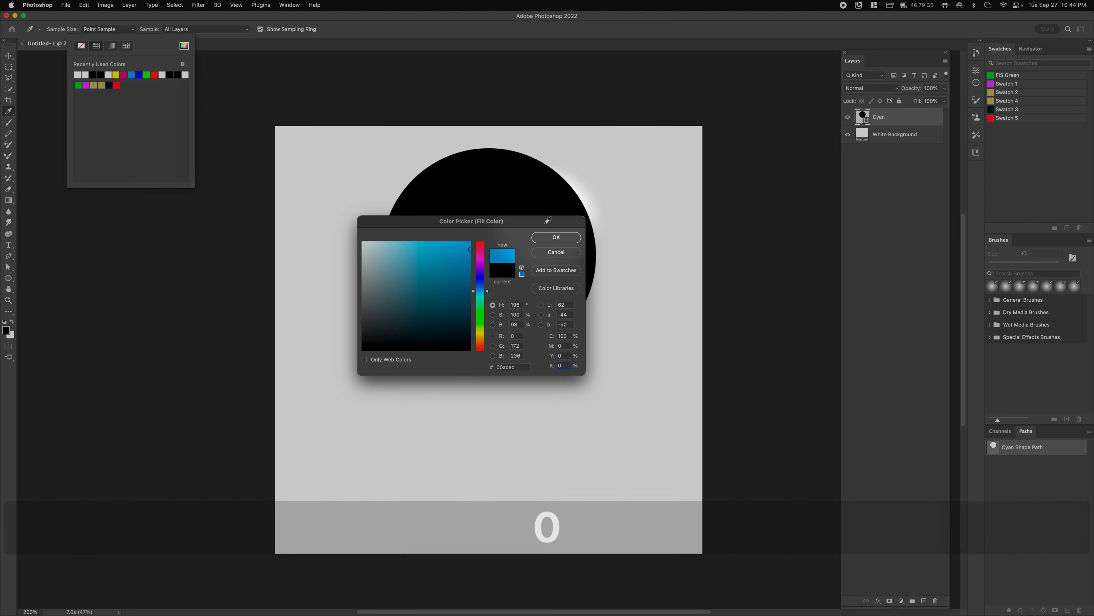
click(556, 237)
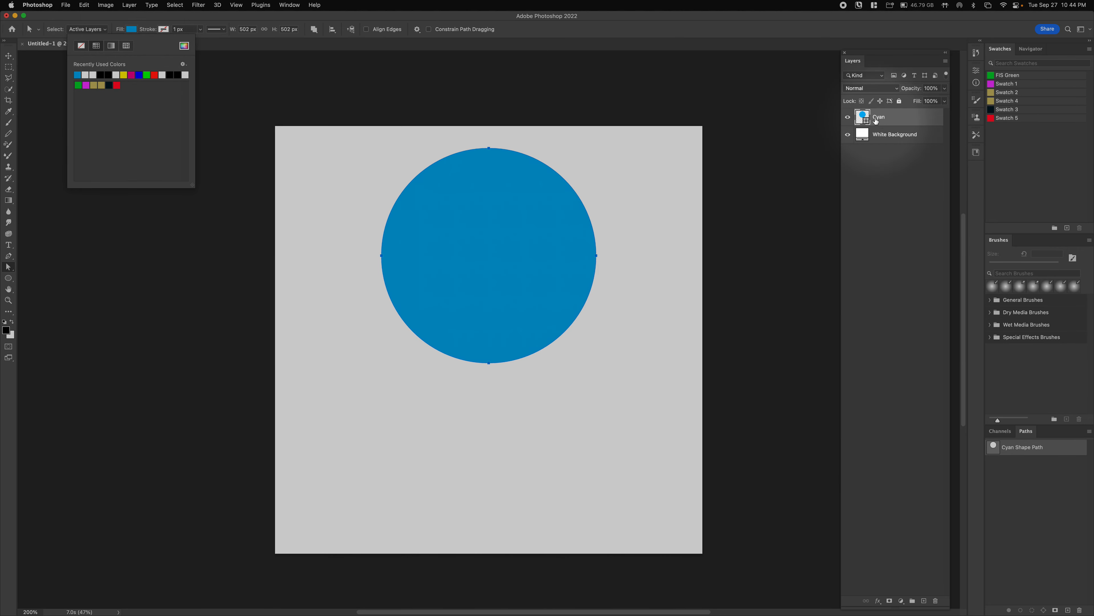
- Check the Cyan layer's options and fill colour, then duplicate the layer and undo it
click(867, 118)
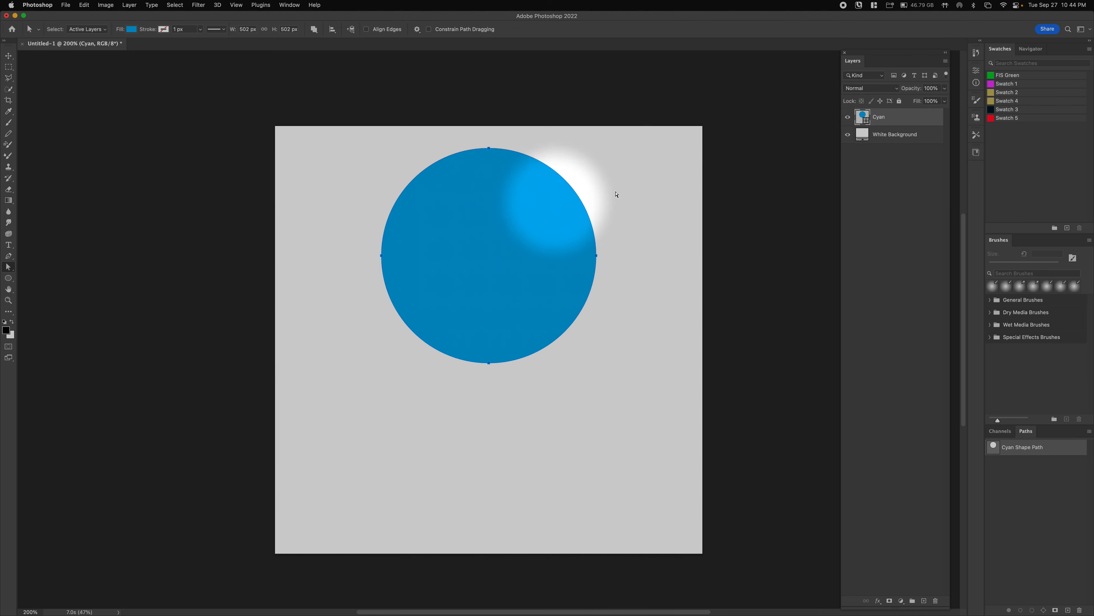
right_click(864, 115)
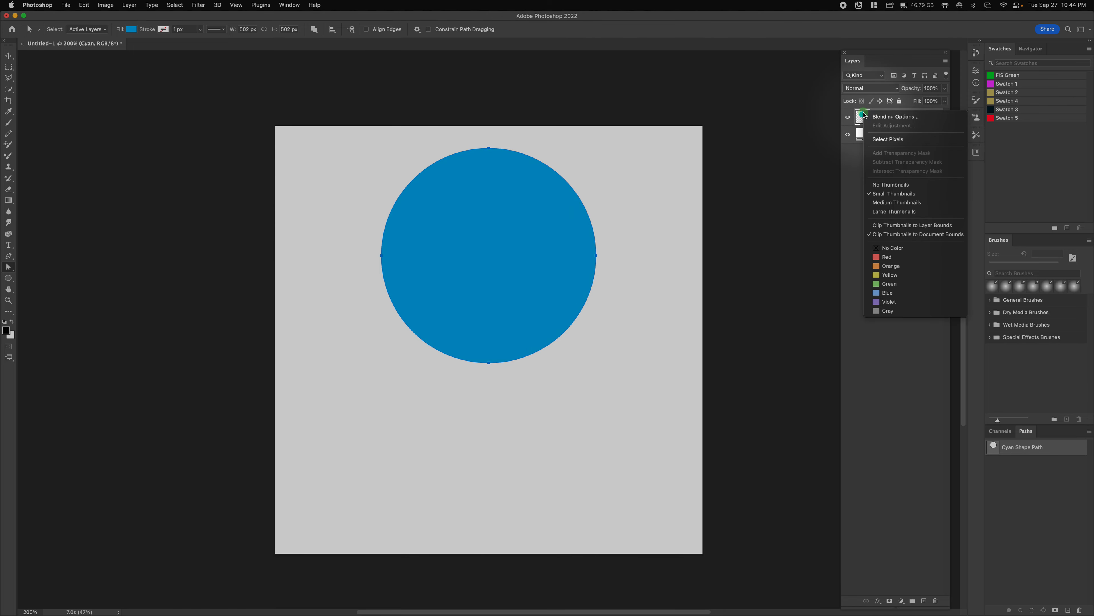
click(861, 115)
double_click(863, 117)
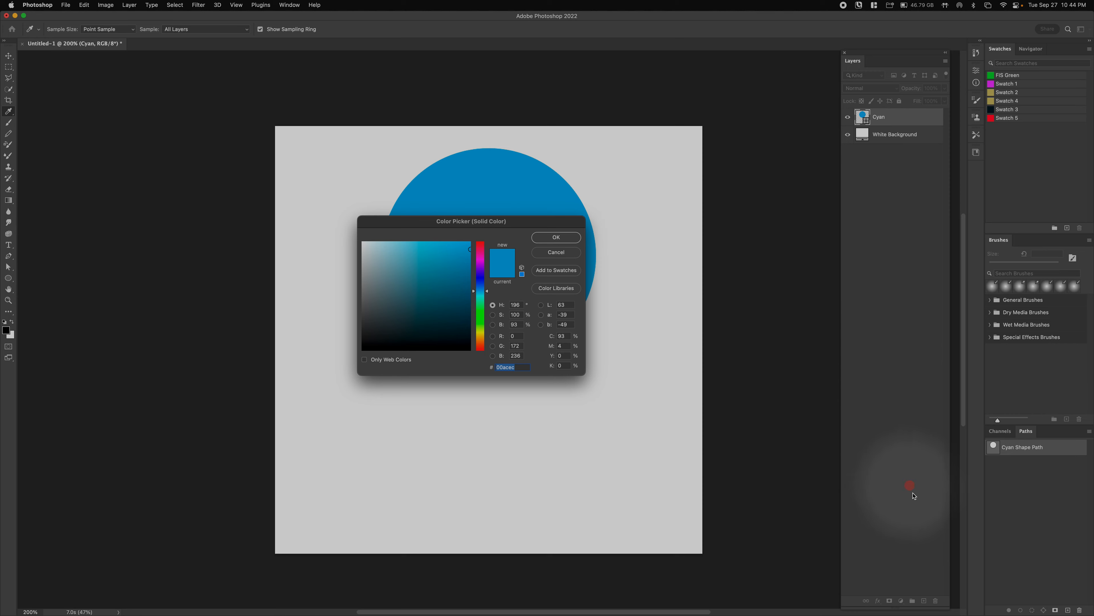
click(555, 254)
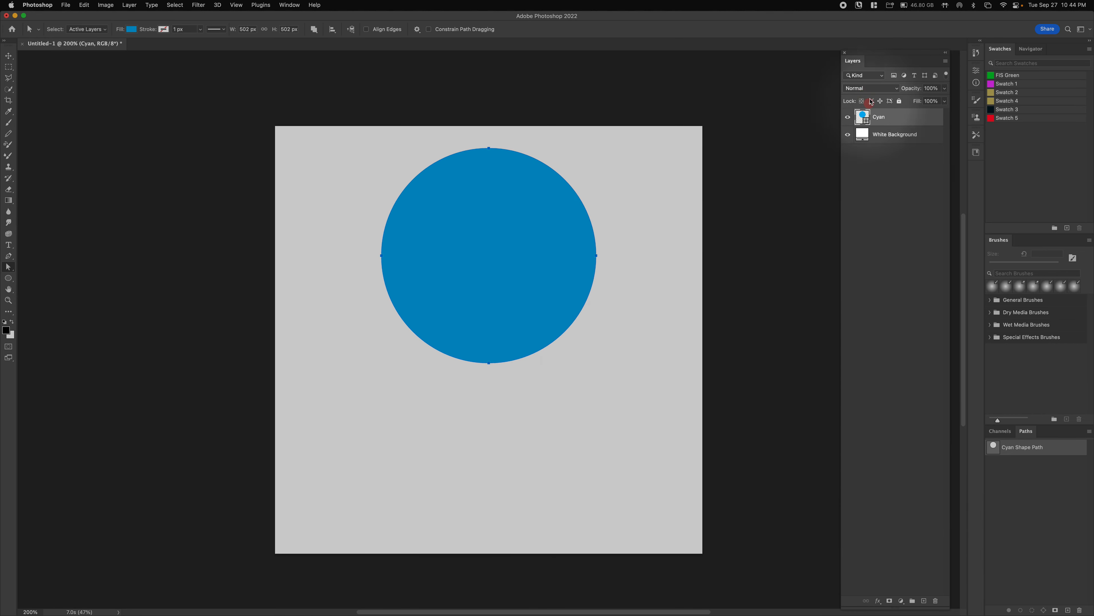
drag(898, 123, 925, 600)
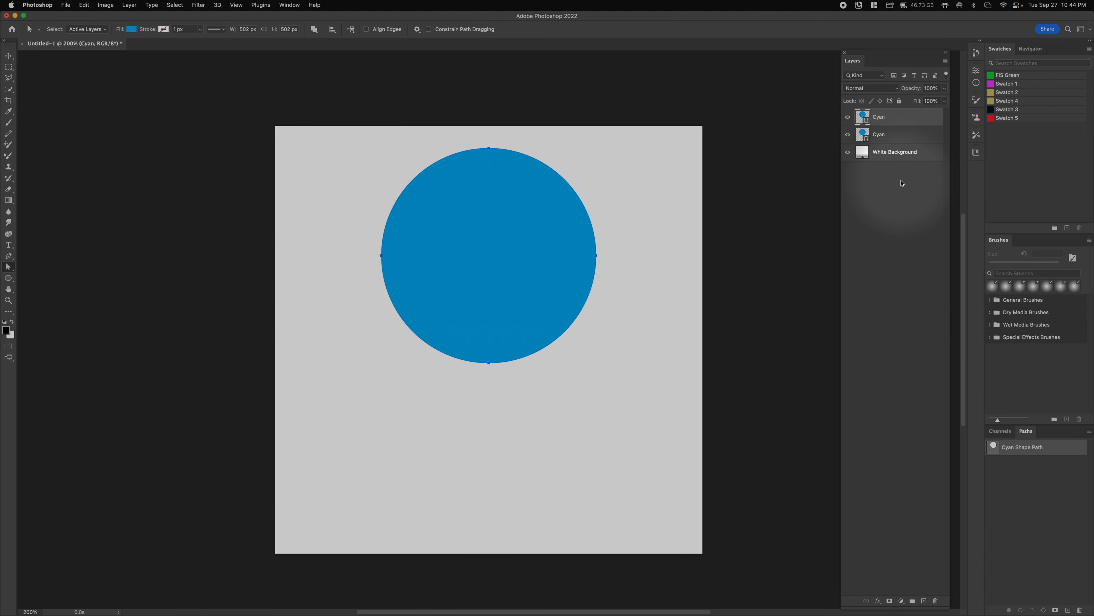
key(cmd+z)
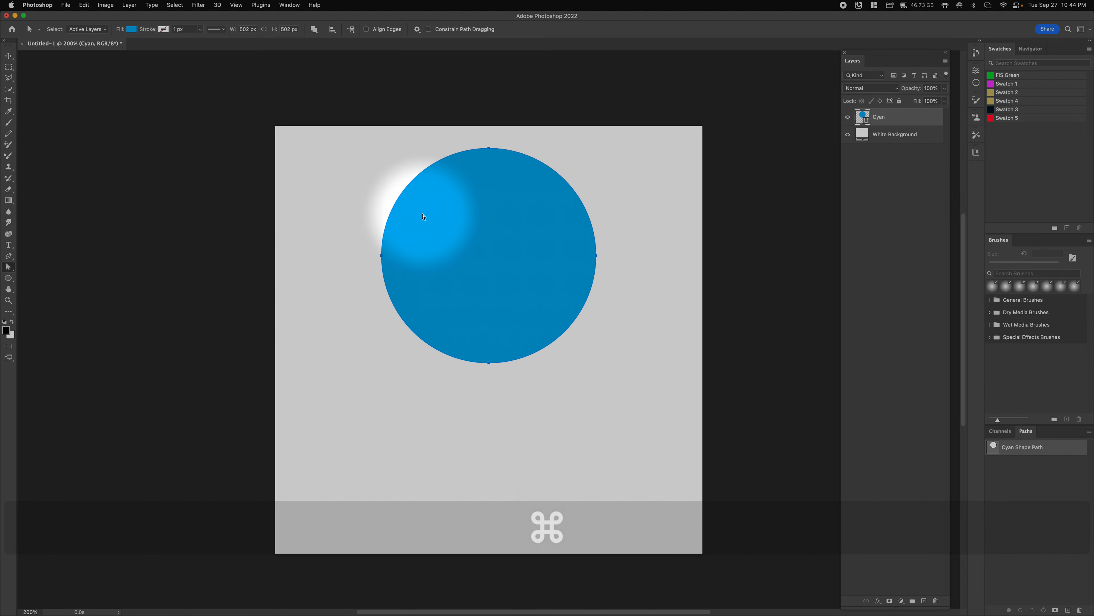
- Option-drag two copies of the cyan circle to the lower left and lower right
click(10, 57)
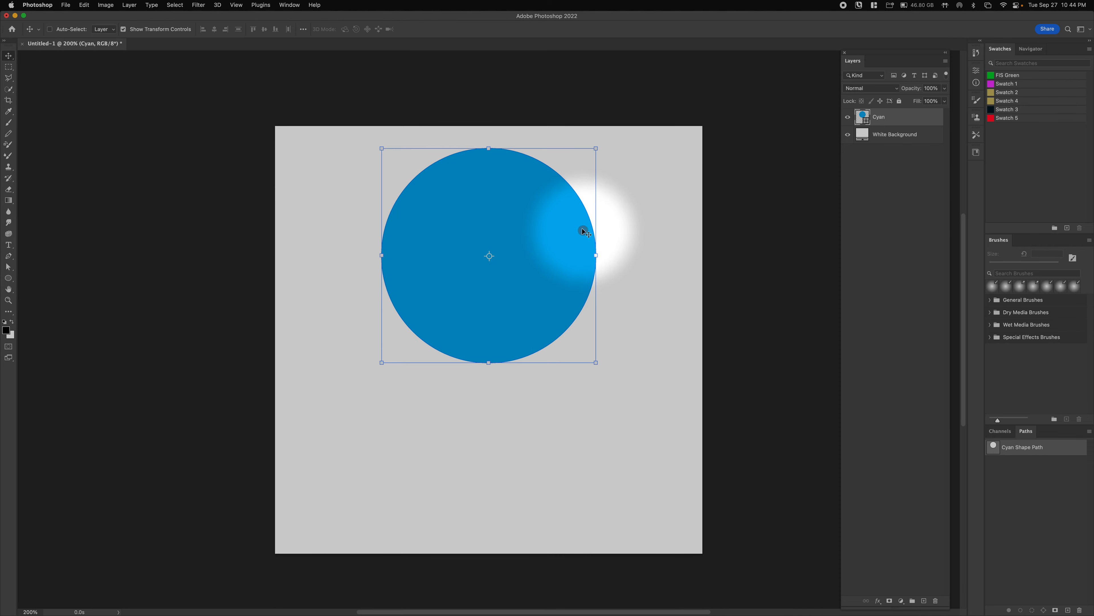
key(alt)
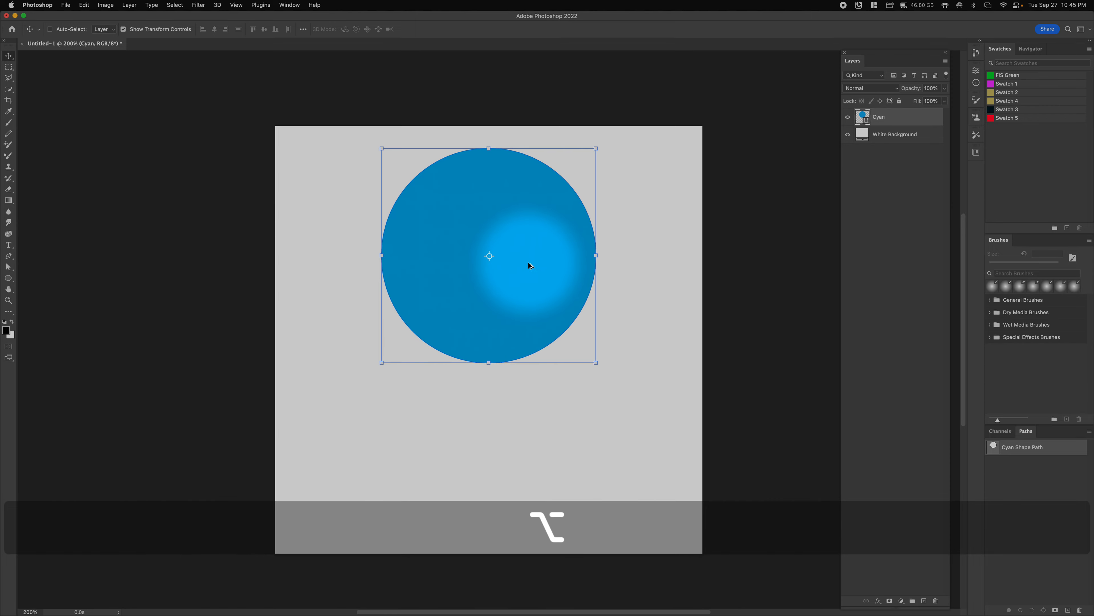
drag(522, 231, 455, 336)
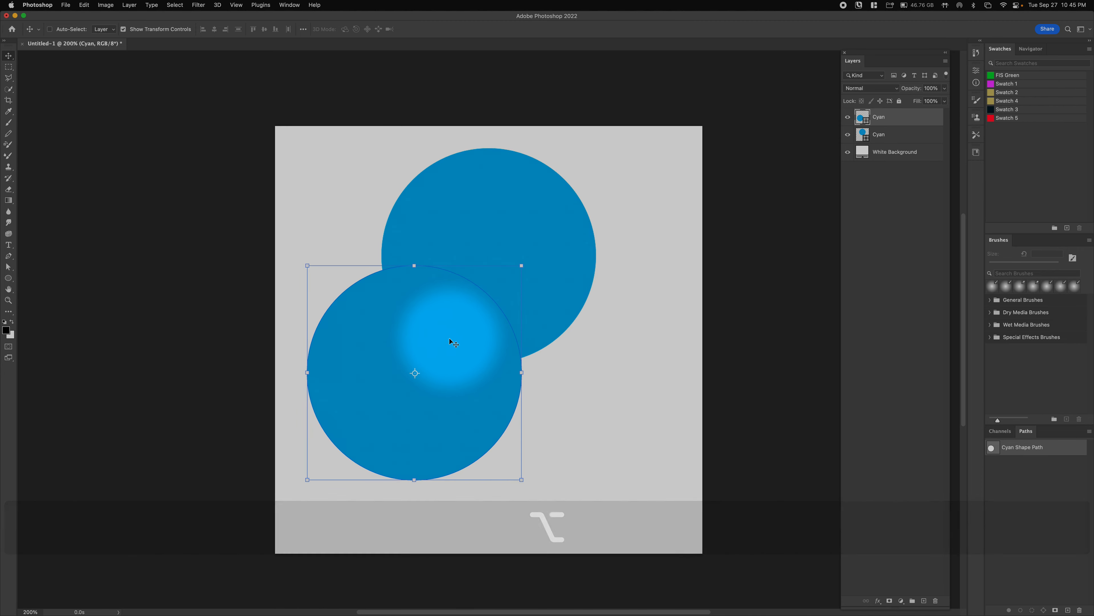
key(alt)
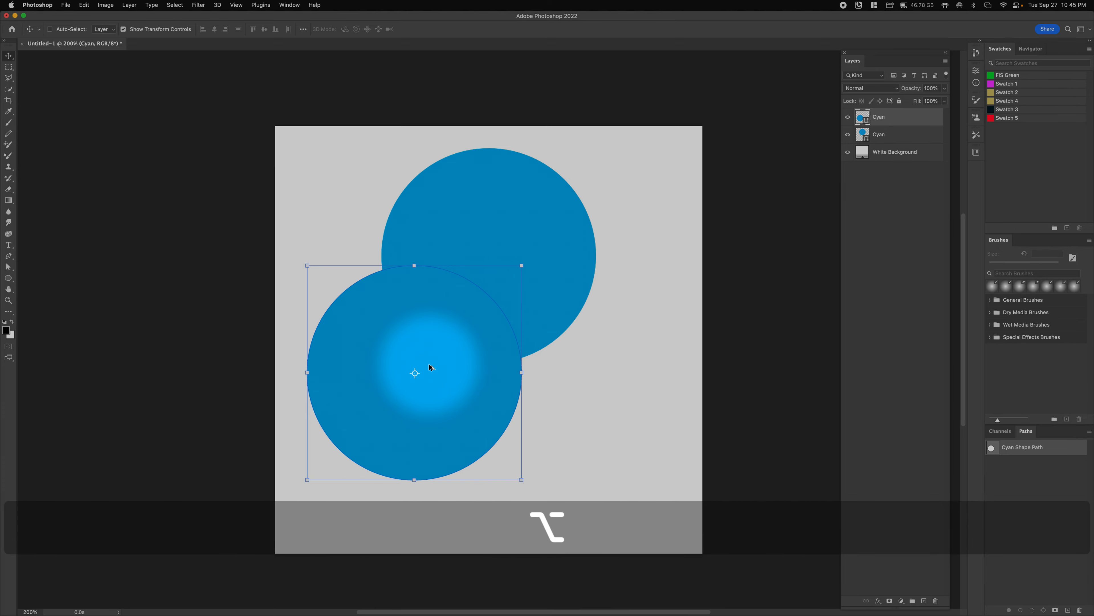
drag(431, 367, 590, 380)
key(shift)
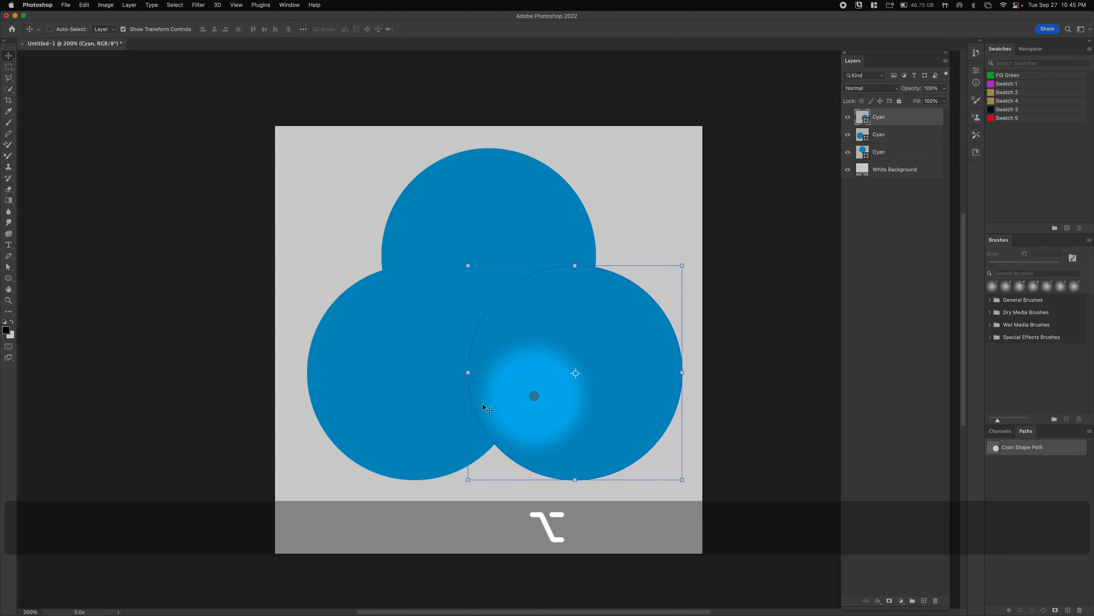
- Move both lower cyan circles left together so the three-circle triangle is centred
click(900, 129)
shift+click(896, 125)
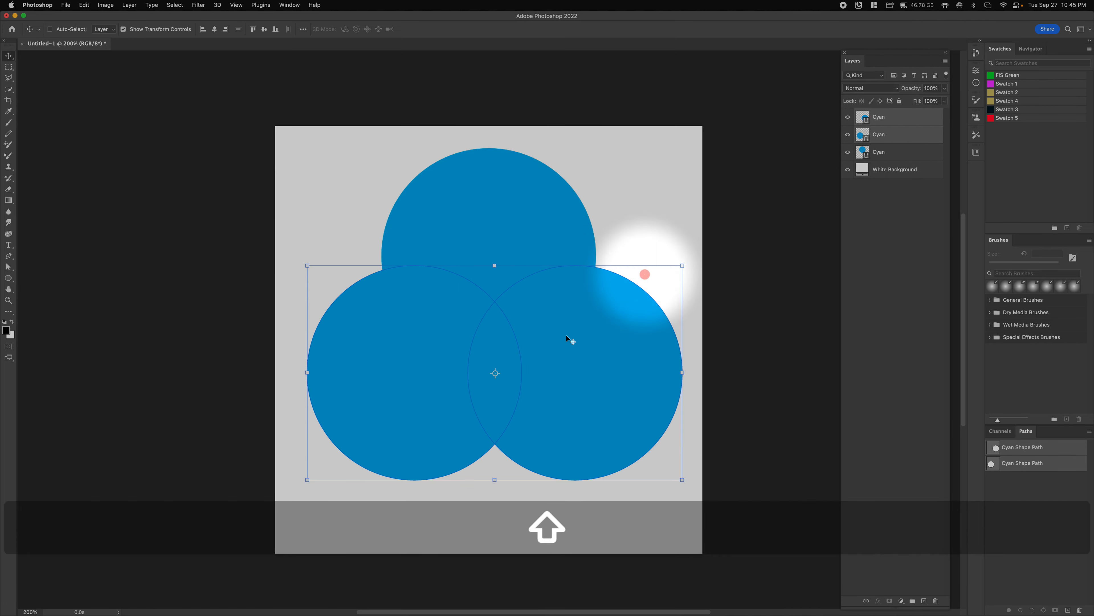
drag(553, 391, 550, 397)
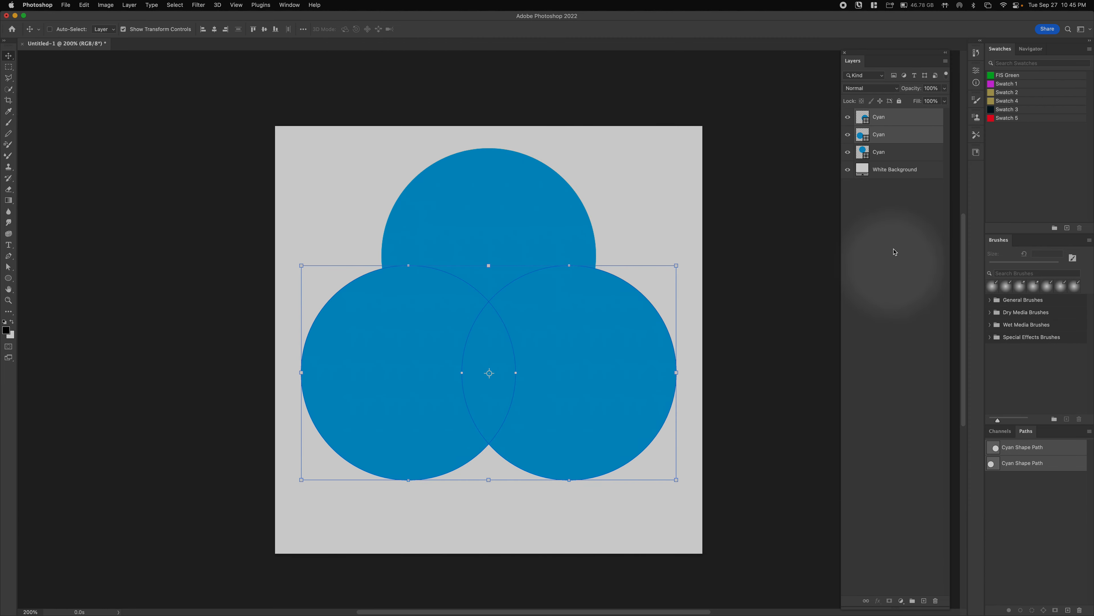
click(880, 135)
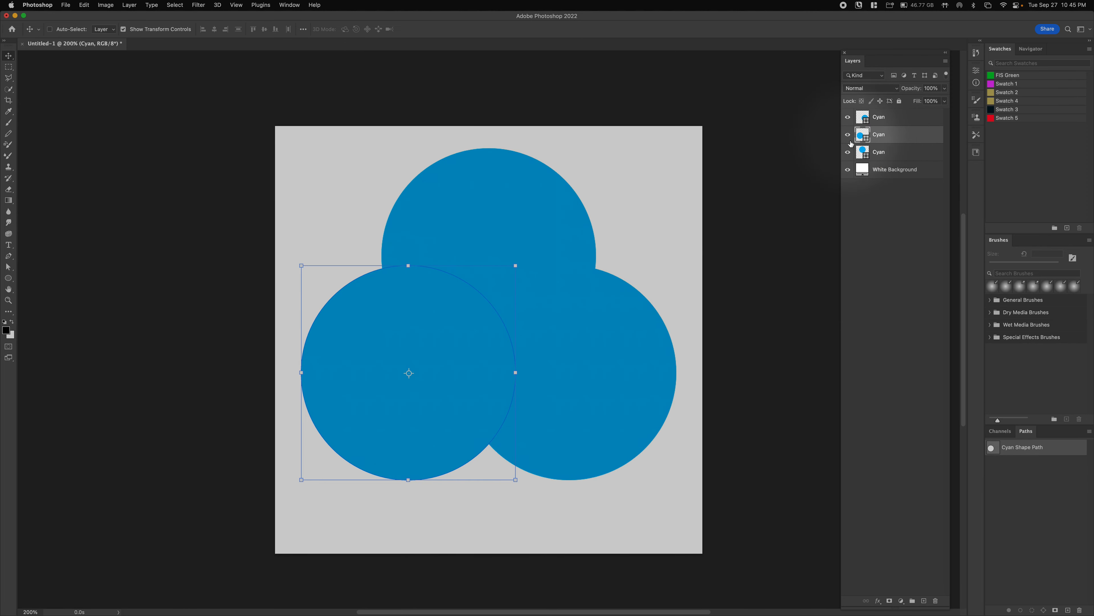
click(863, 118)
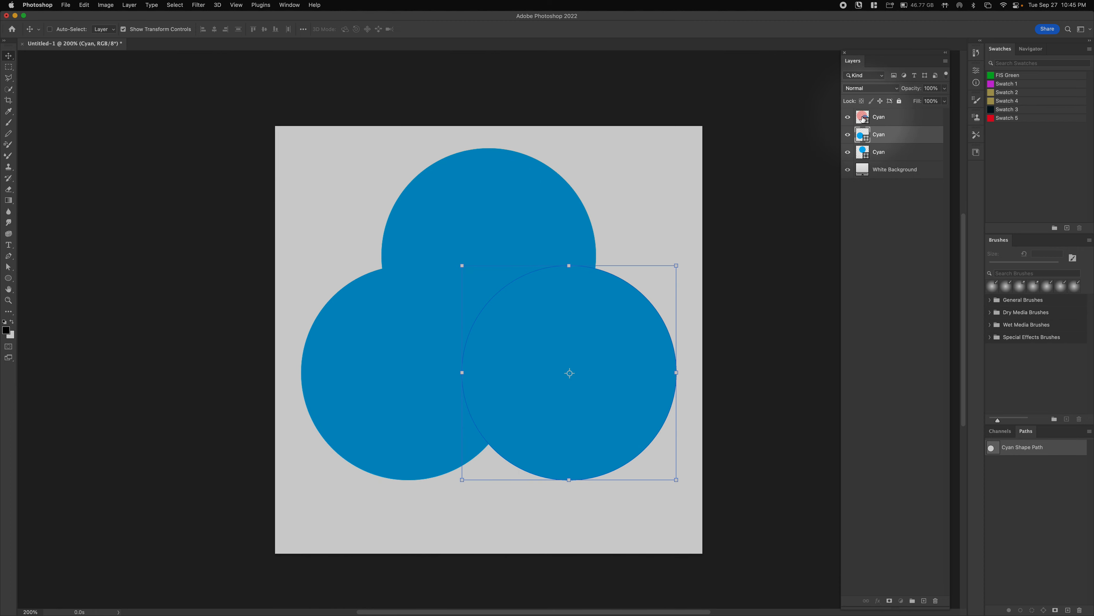
click(860, 137)
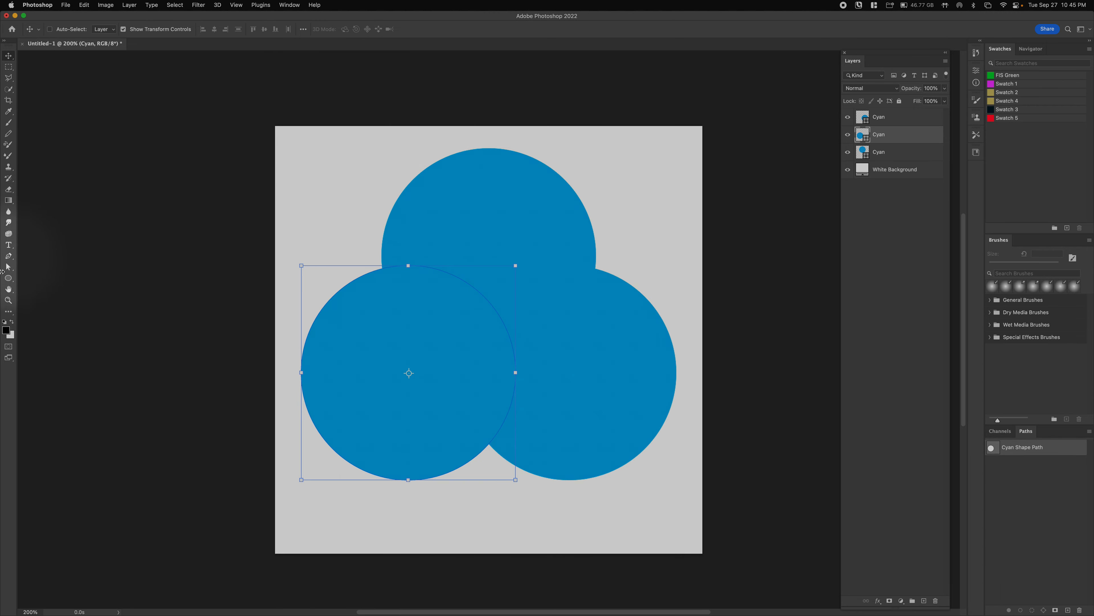
key(a)
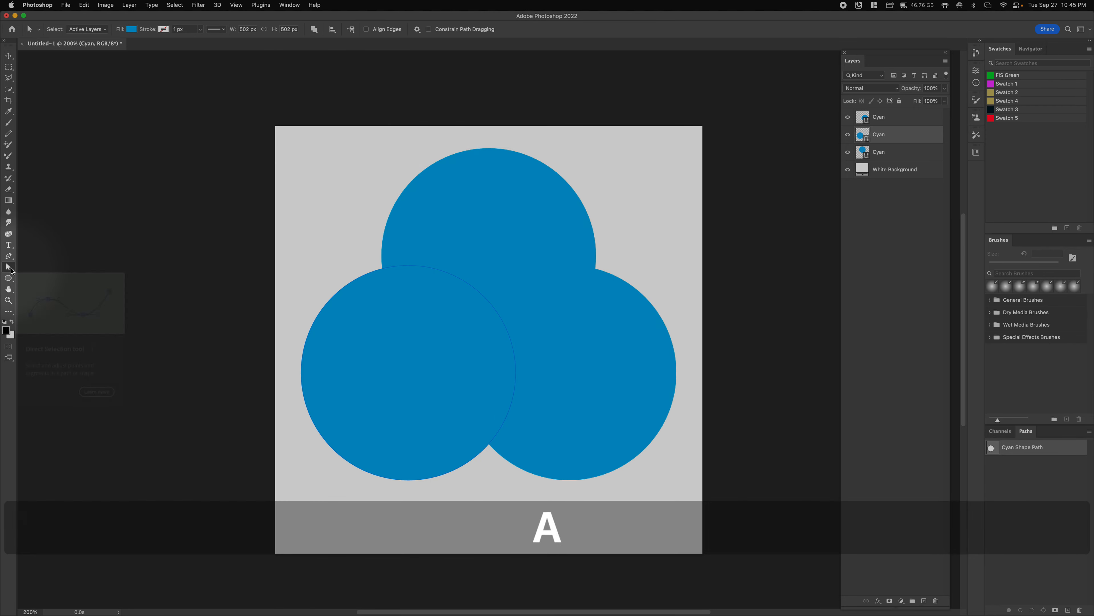
- Select the lower-left circle's path and open its fill picker, leaving the colour unchanged
drag(266, 254, 616, 550)
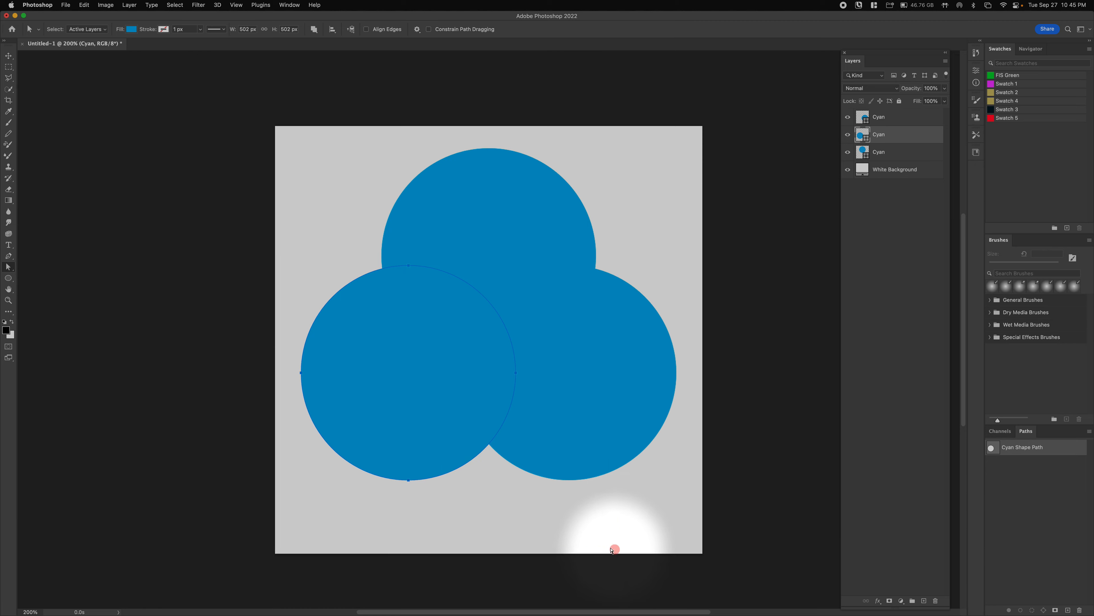
click(132, 29)
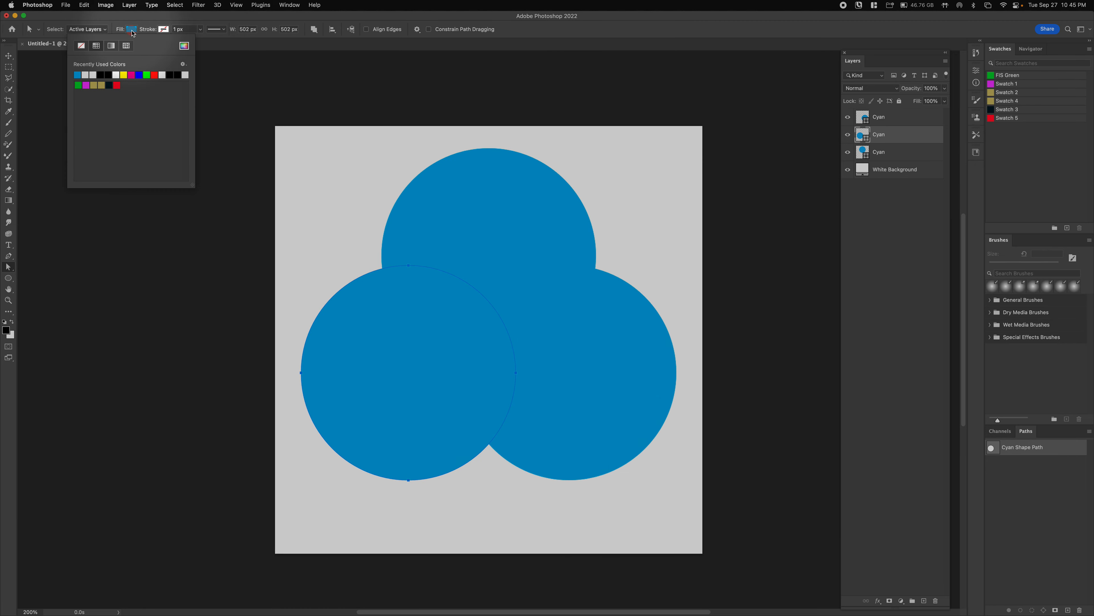
click(185, 47)
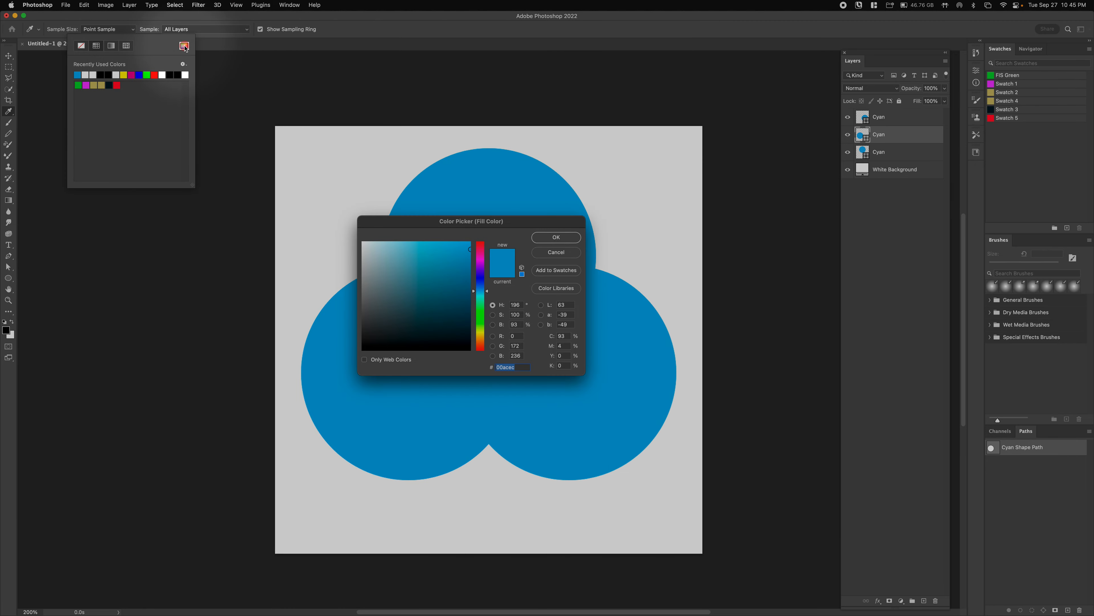
click(563, 255)
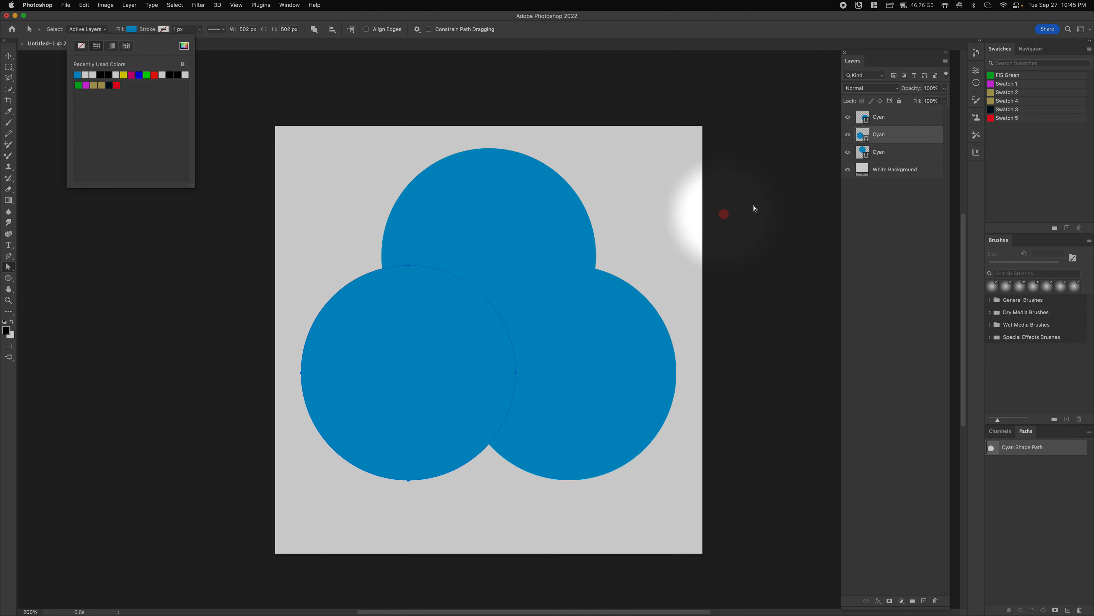
- Rename the two lower circle layers 'Magenta' and 'Yellow'
click(882, 136)
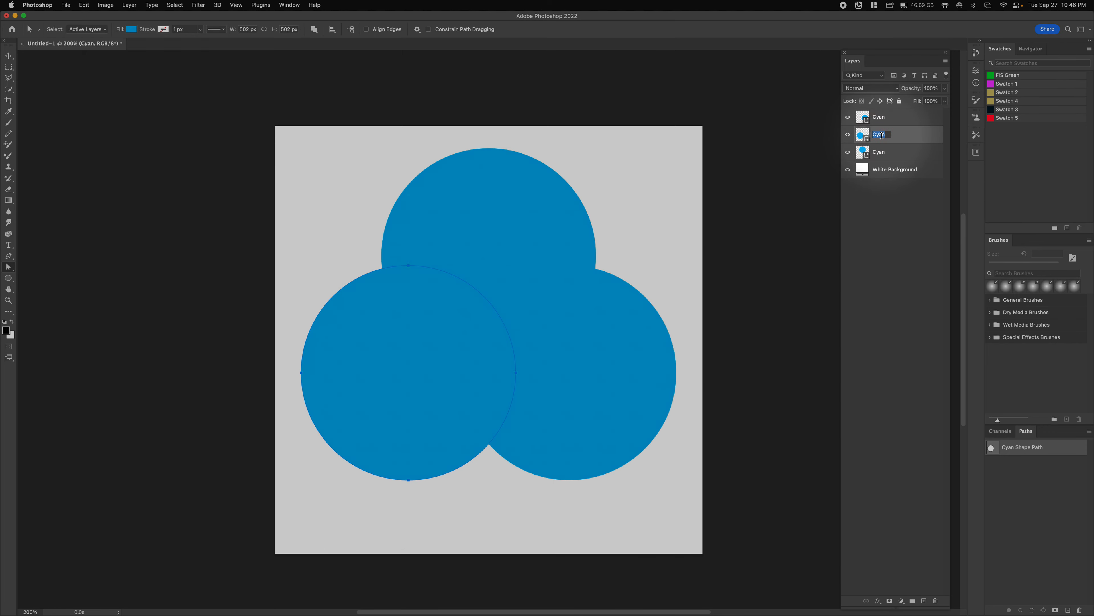
key(shift)
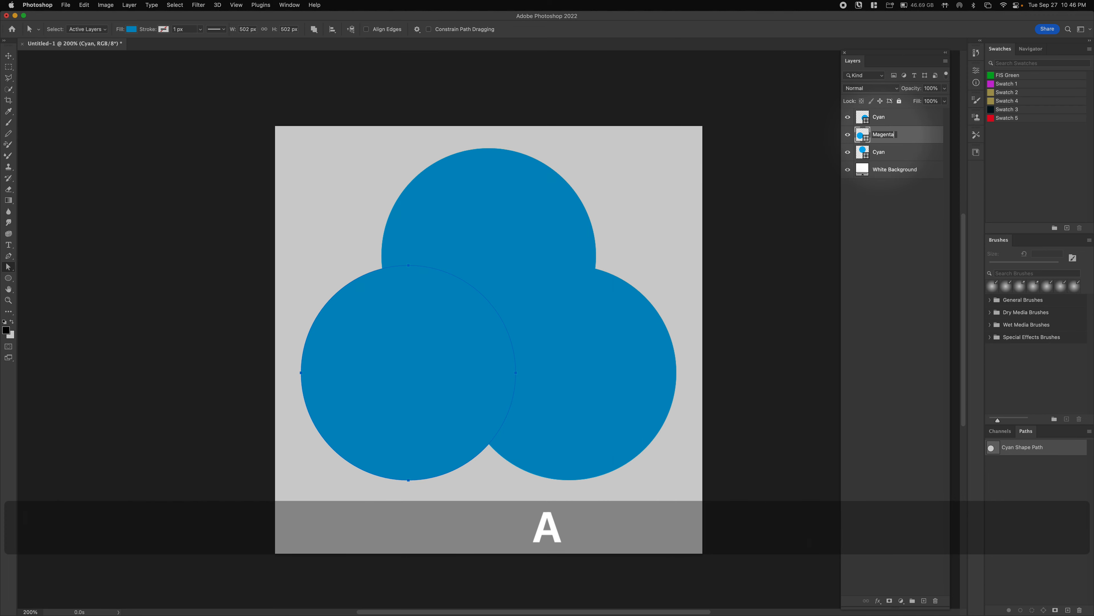
scroll(949, 118, right, 2)
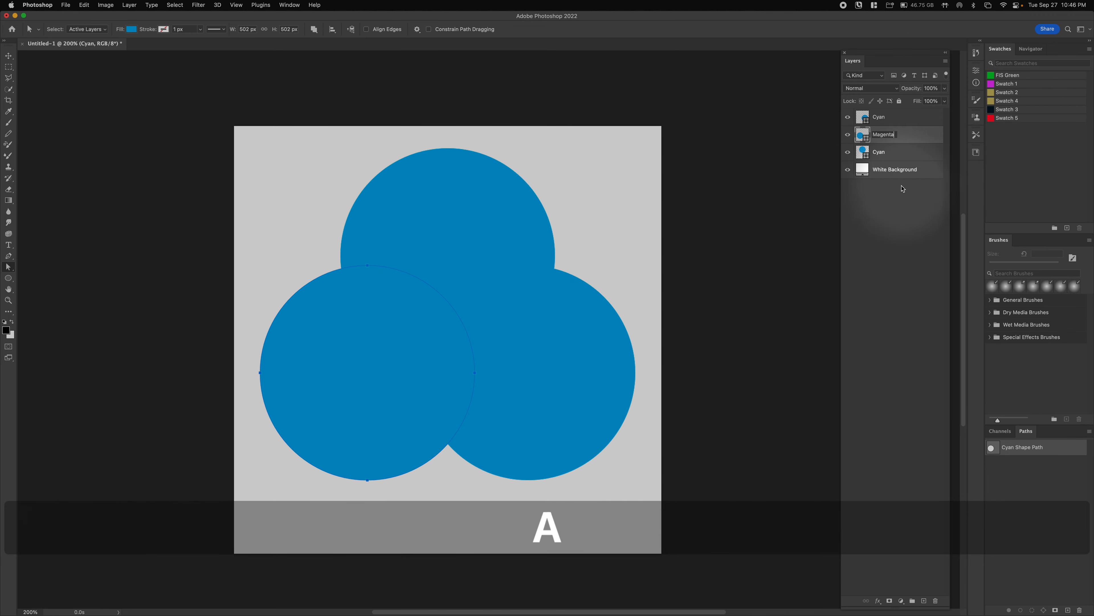
double_click(882, 152)
key(shift)
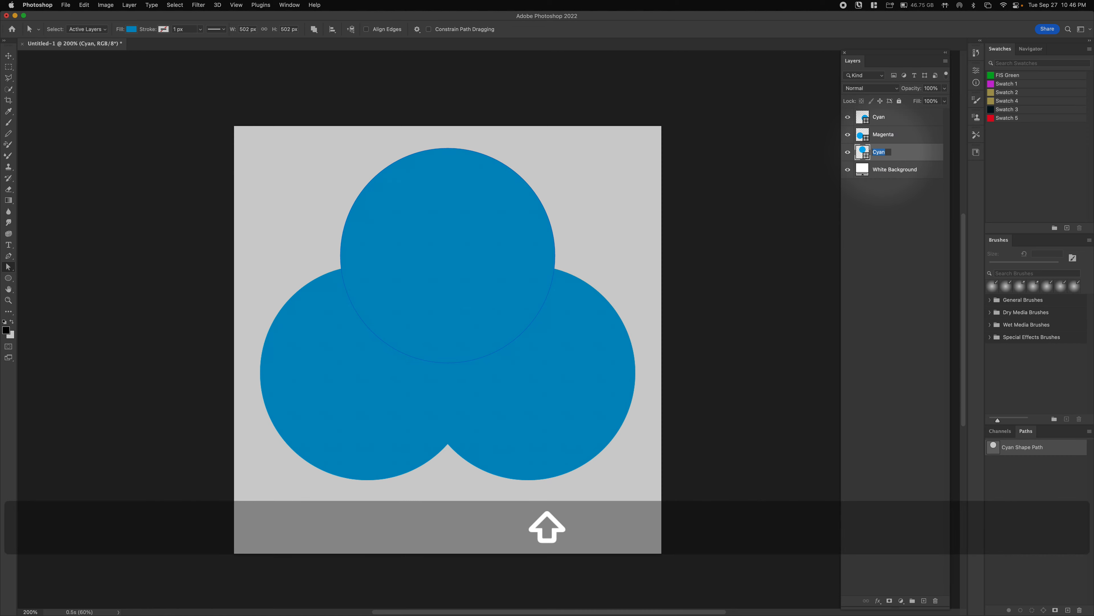
text(Yellow)
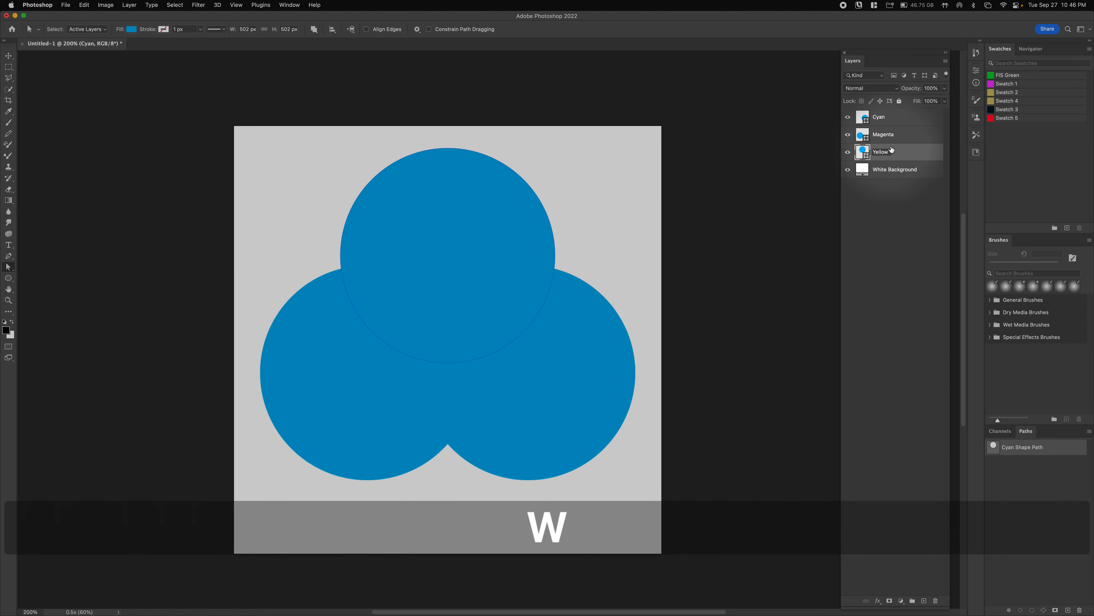
click(908, 233)
- Fill the Magenta circle with pure magenta: C 0, M 100, Y 0
click(861, 133)
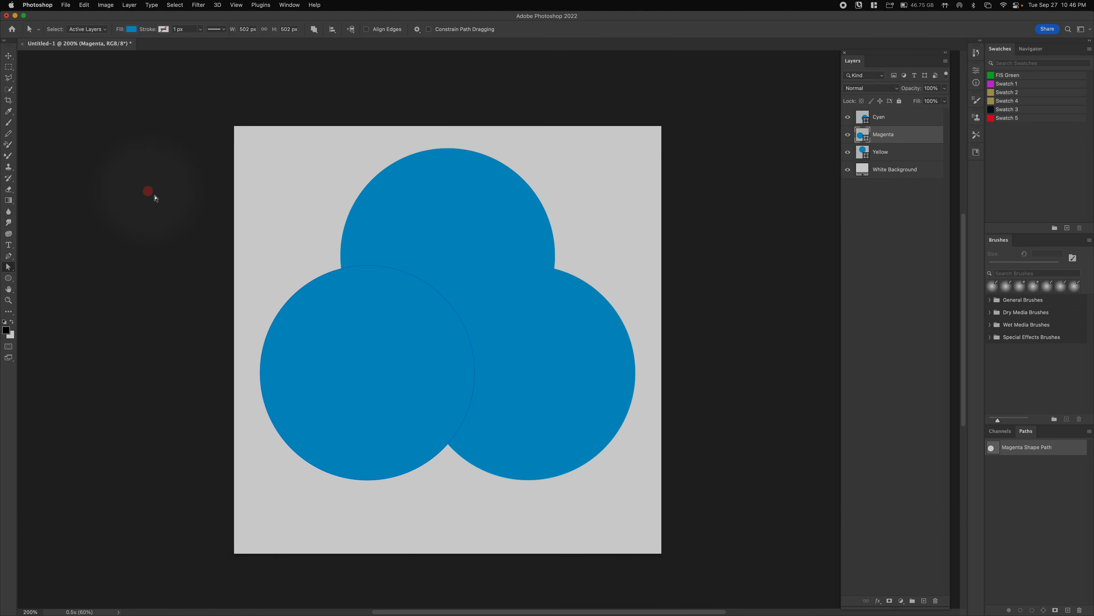
drag(188, 152, 563, 565)
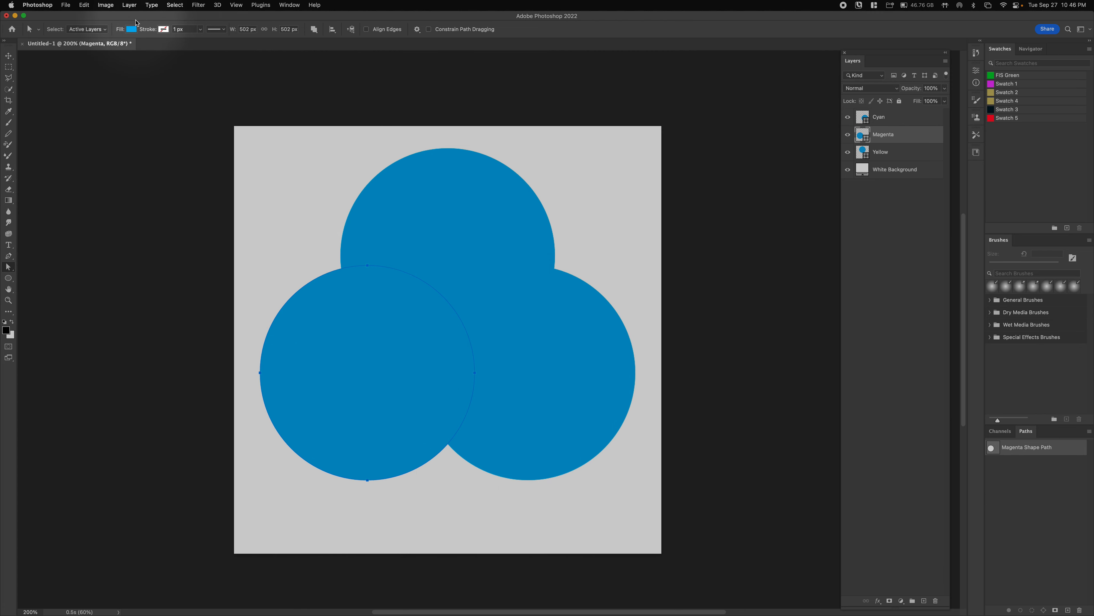
click(129, 29)
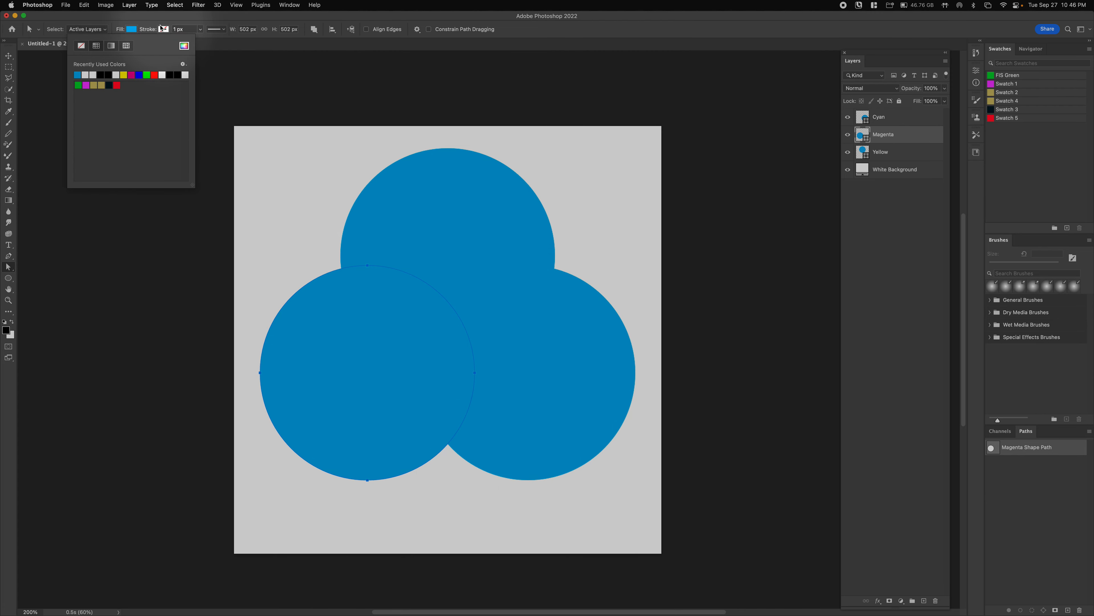
click(184, 45)
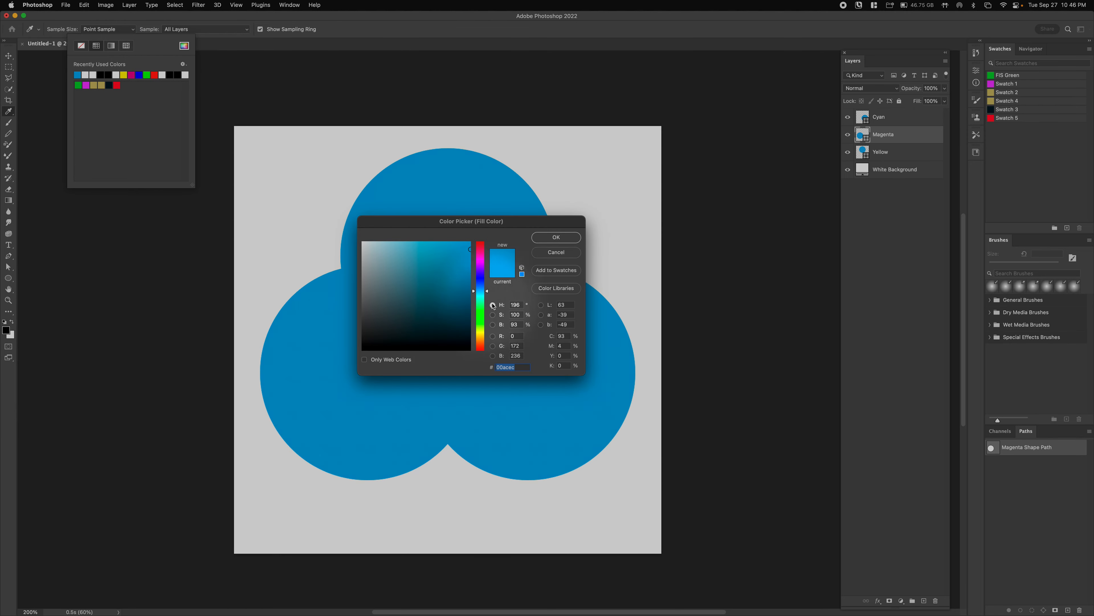
click(569, 335)
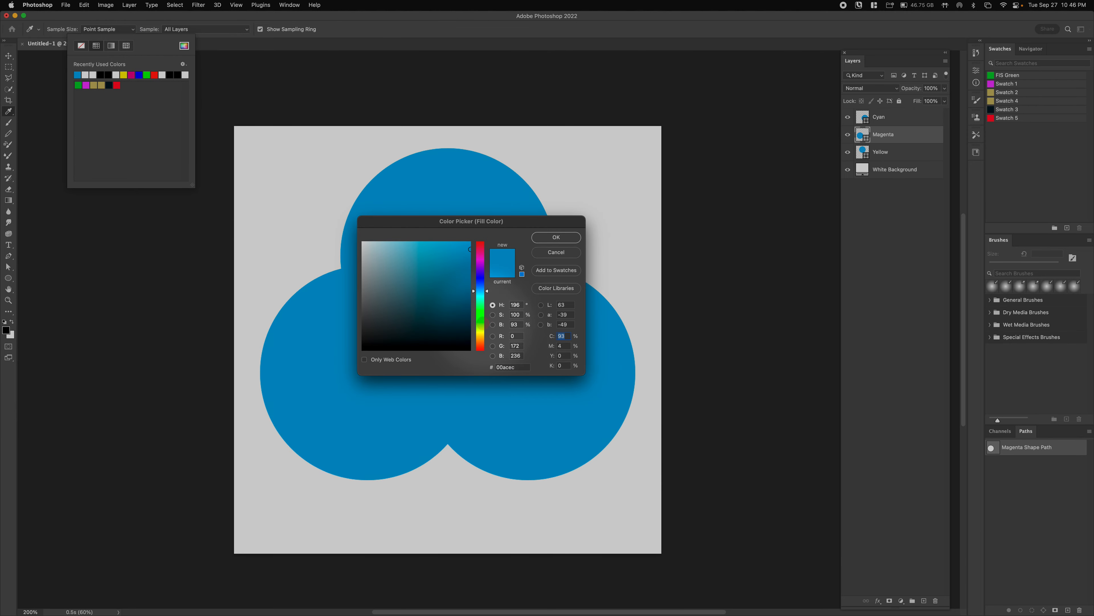
text(0)
key(Tab)
text(100)
key(Tab)
text(0)
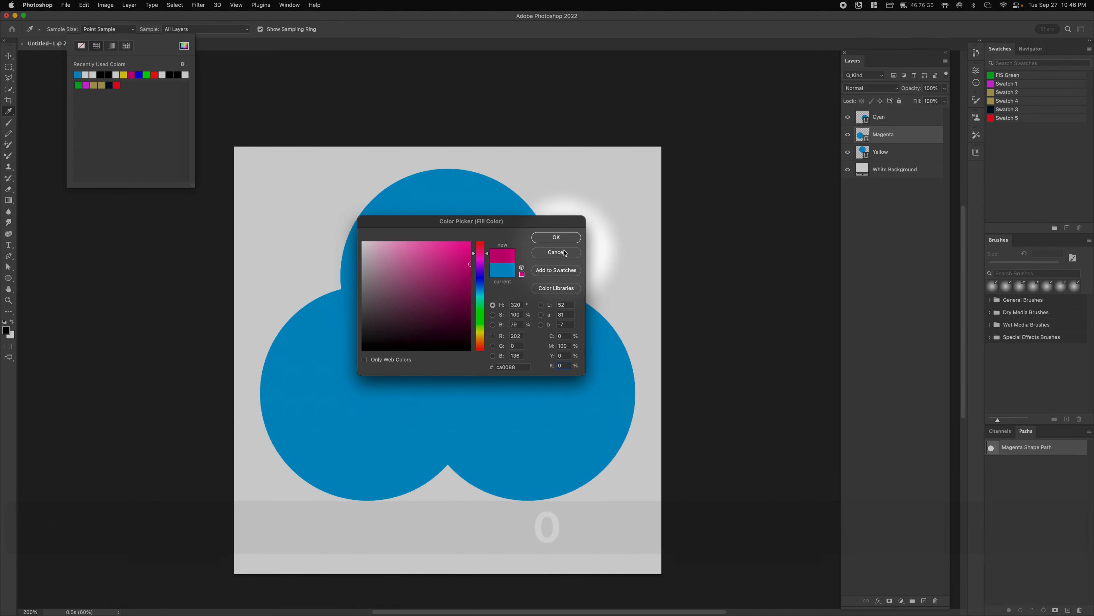
click(567, 239)
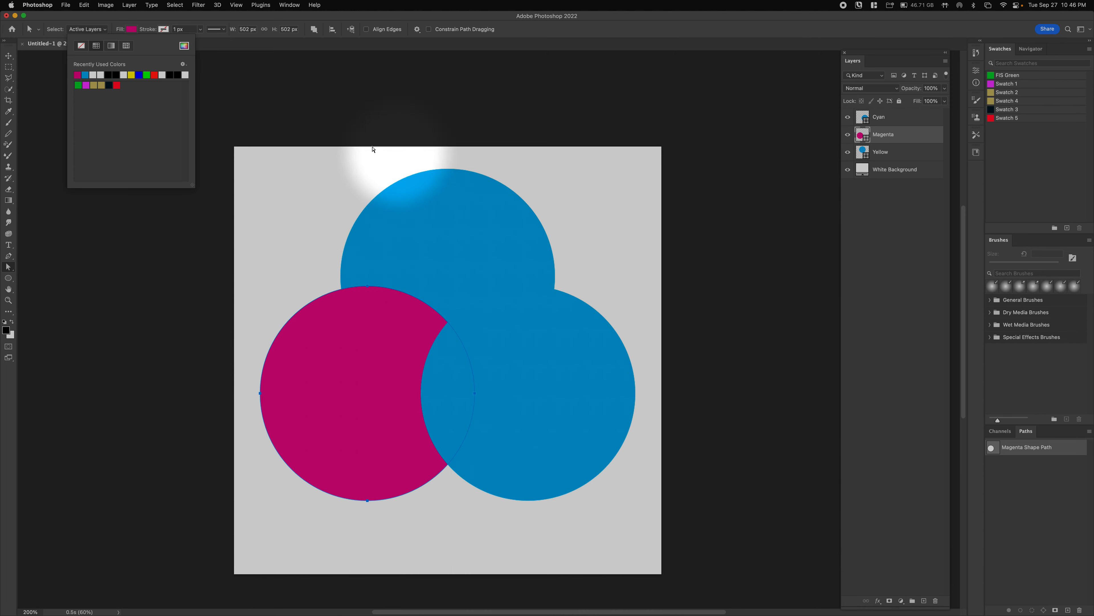
- Select the Yellow layer and all of its circle's anchor points
click(877, 152)
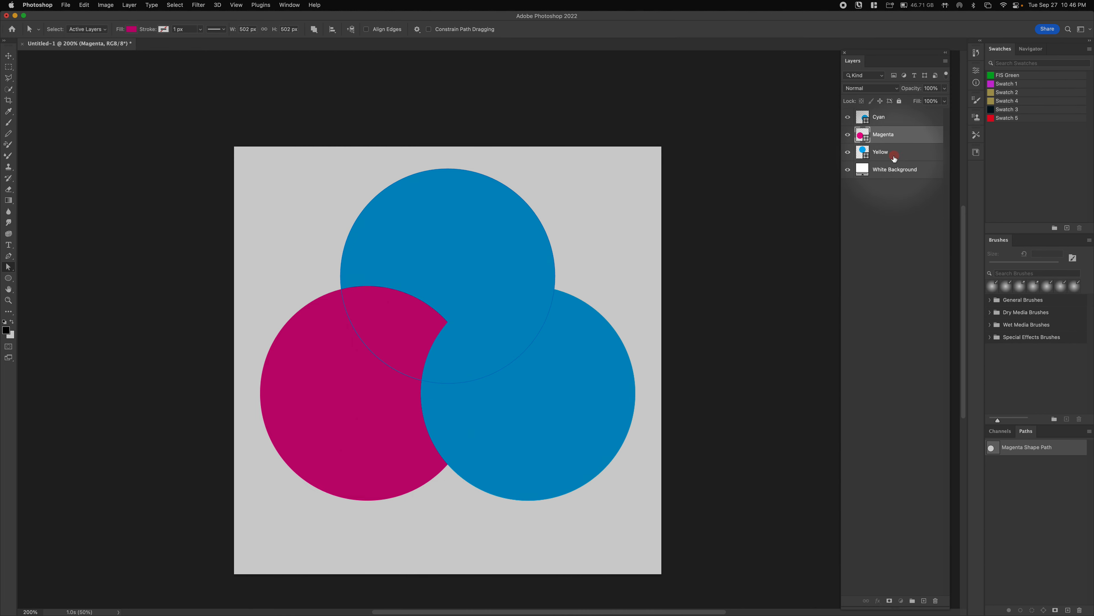
drag(301, 228, 703, 588)
drag(203, 52, 749, 544)
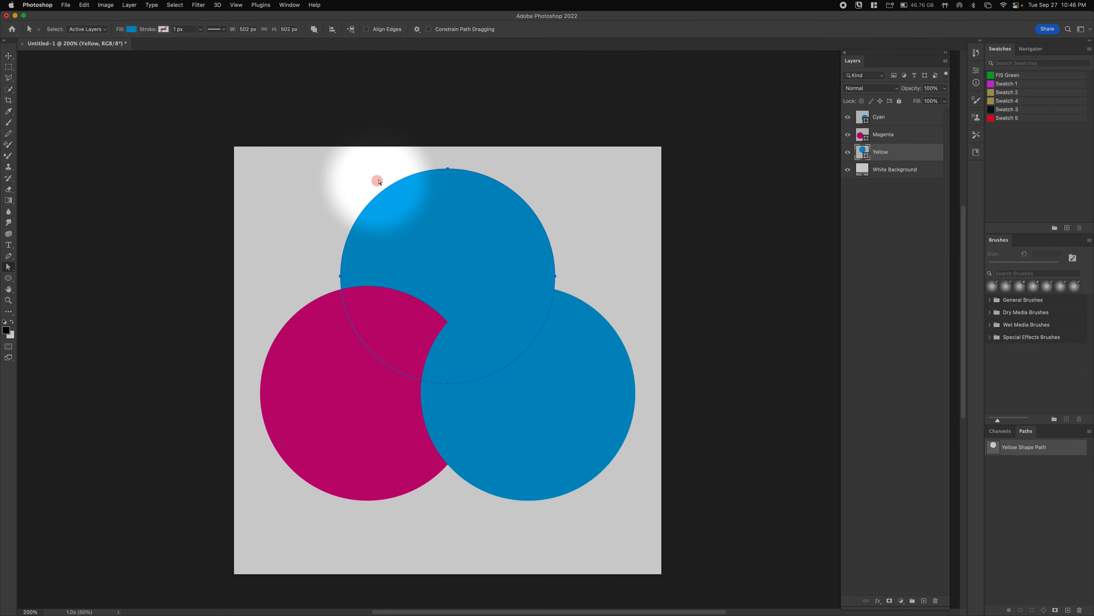
- Enter a first trial fill colour of C 100, M 0 for the Yellow layer
click(131, 29)
click(184, 45)
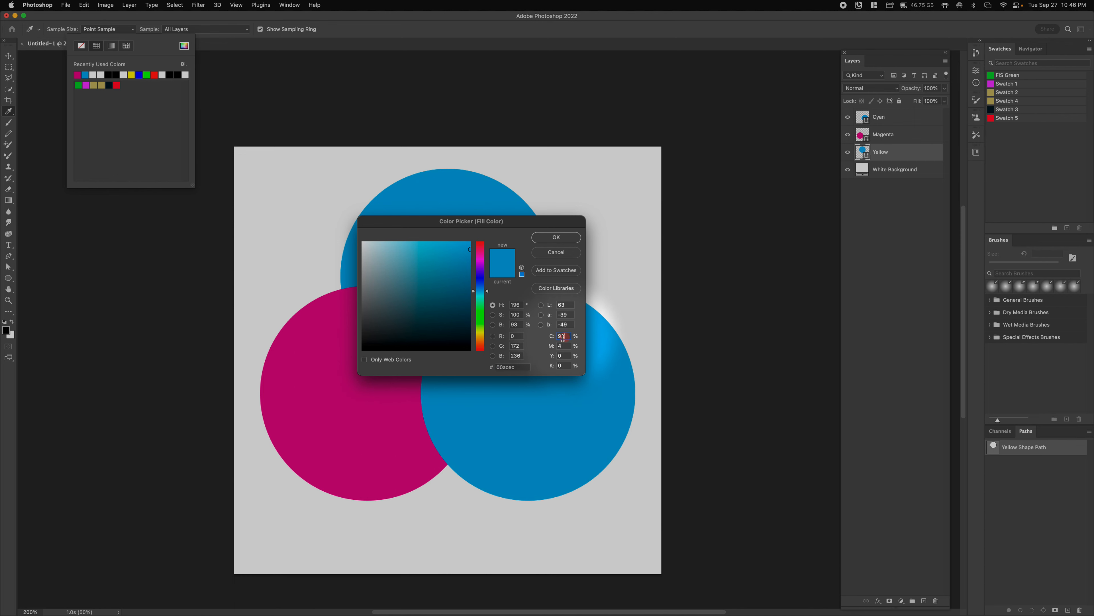
drag(563, 337, 556, 341)
text(100)
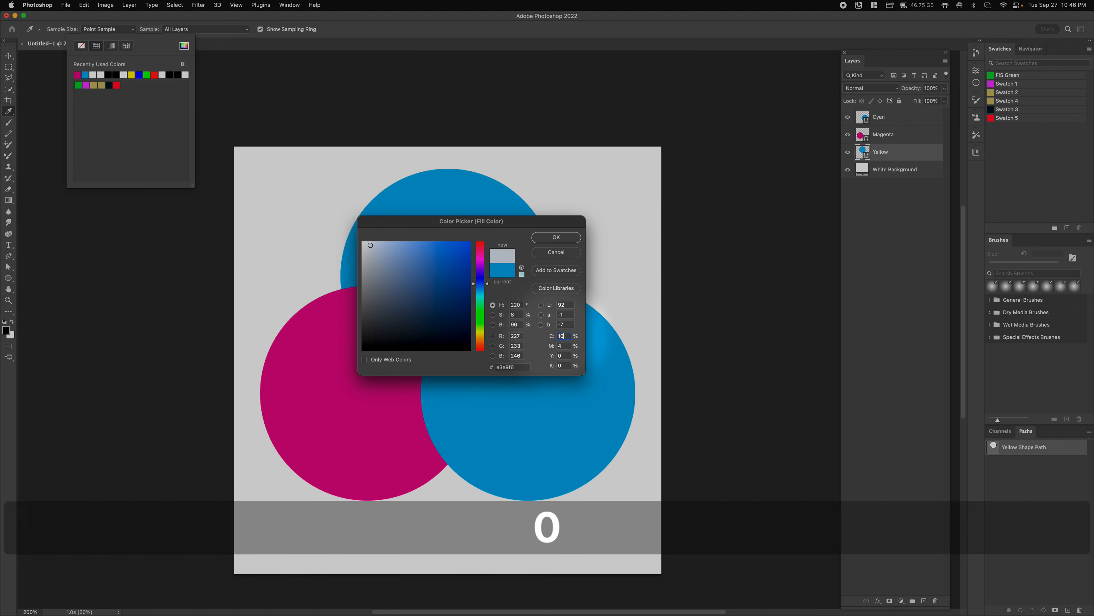
key(Tab)
text(0)
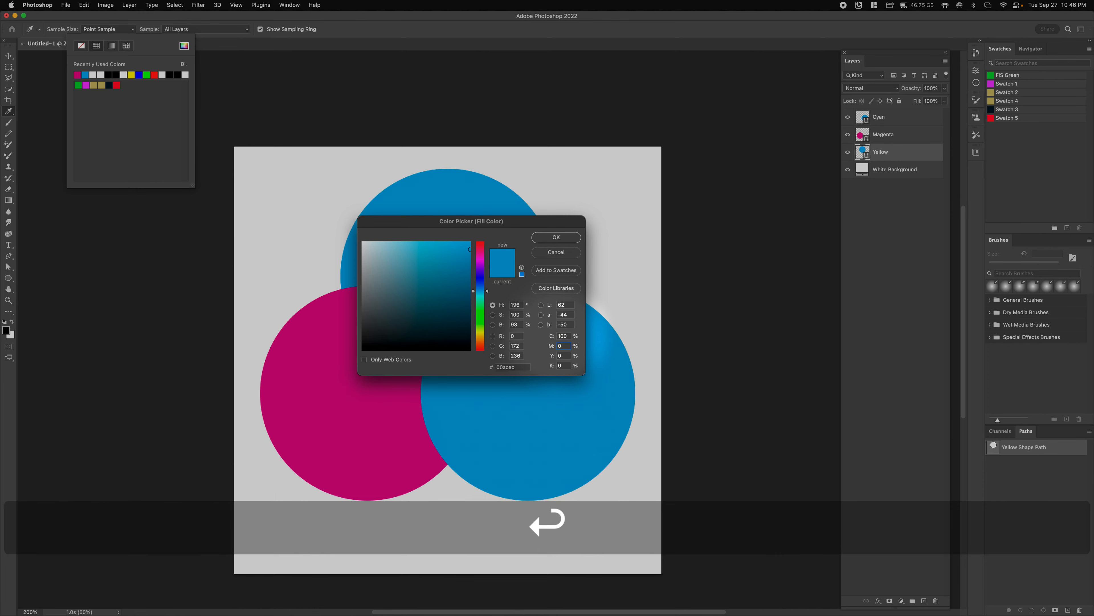
key(Return)
click(337, 172)
- Fill the top circle with pure yellow: C 0, M 0, Y 100 (#fff22d)
click(603, 478)
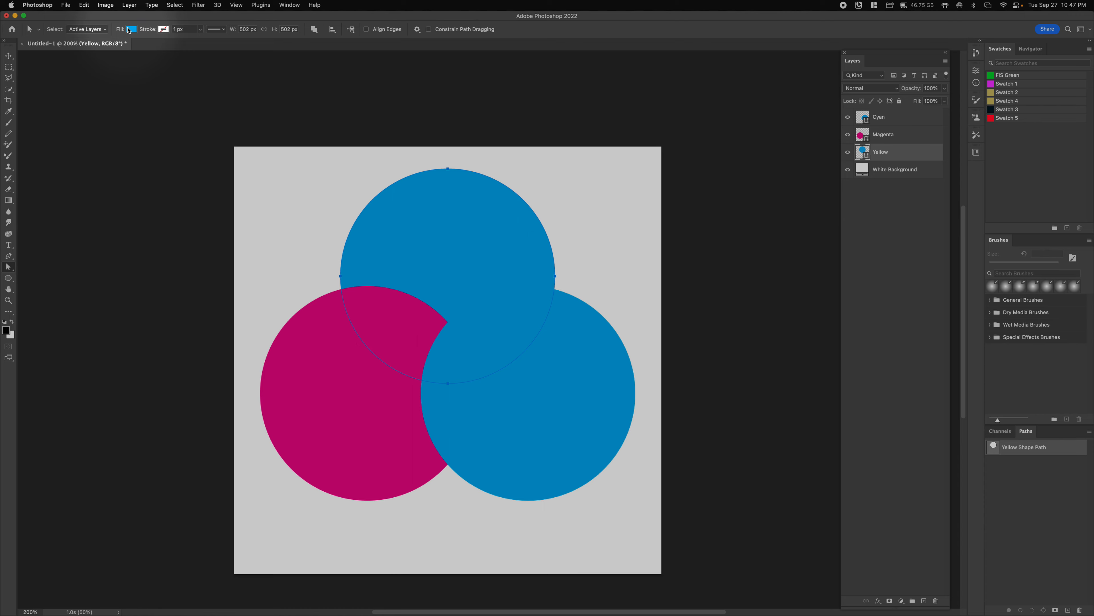
click(128, 31)
click(184, 46)
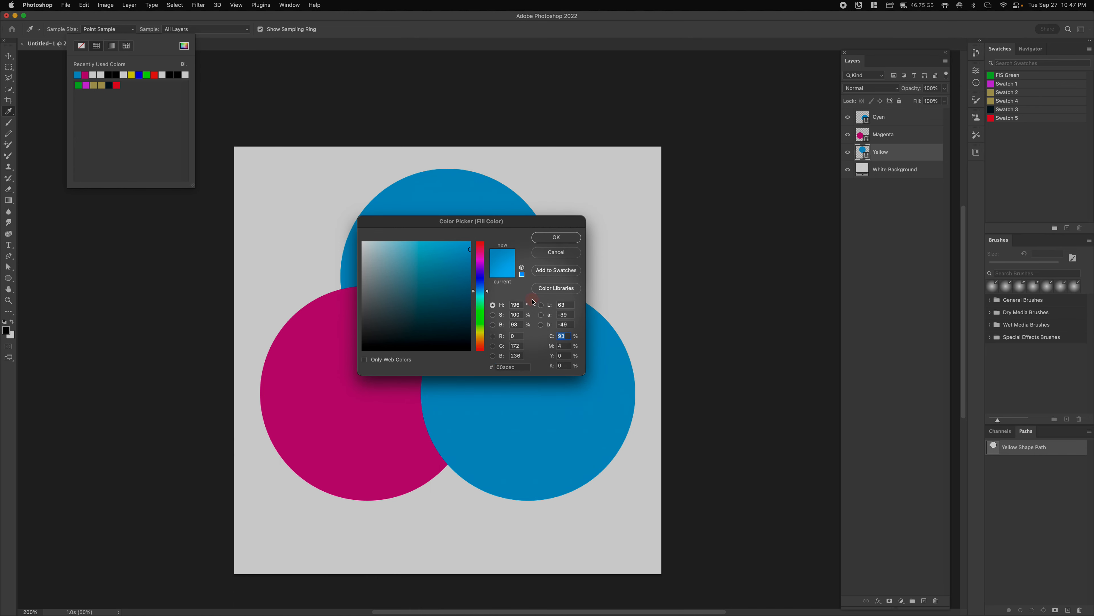
text(0)
key(Tab)
text(0)
key(Tab)
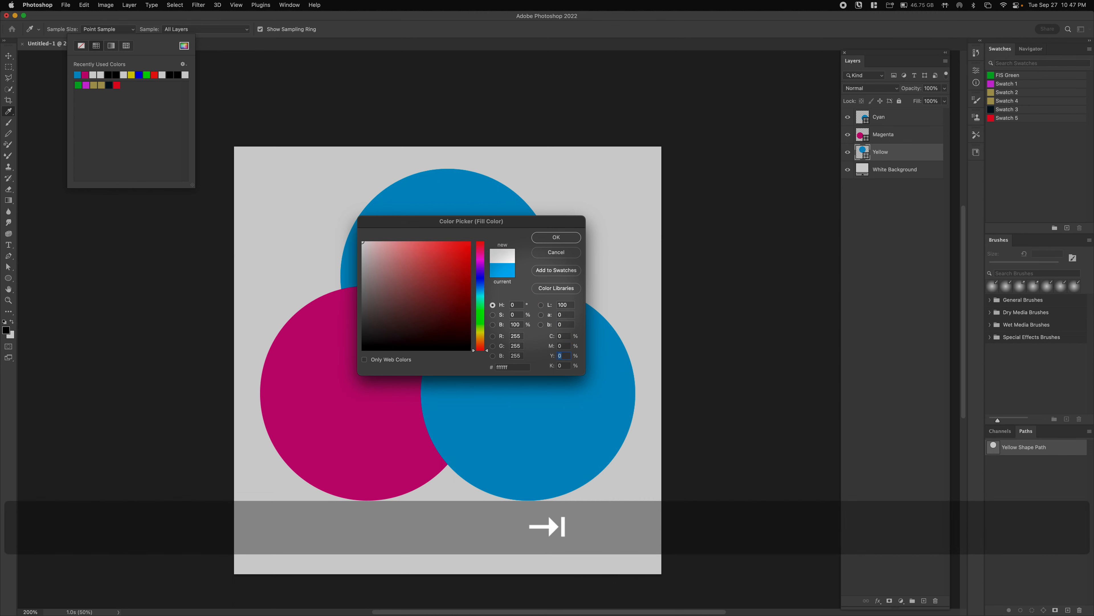
text(100)
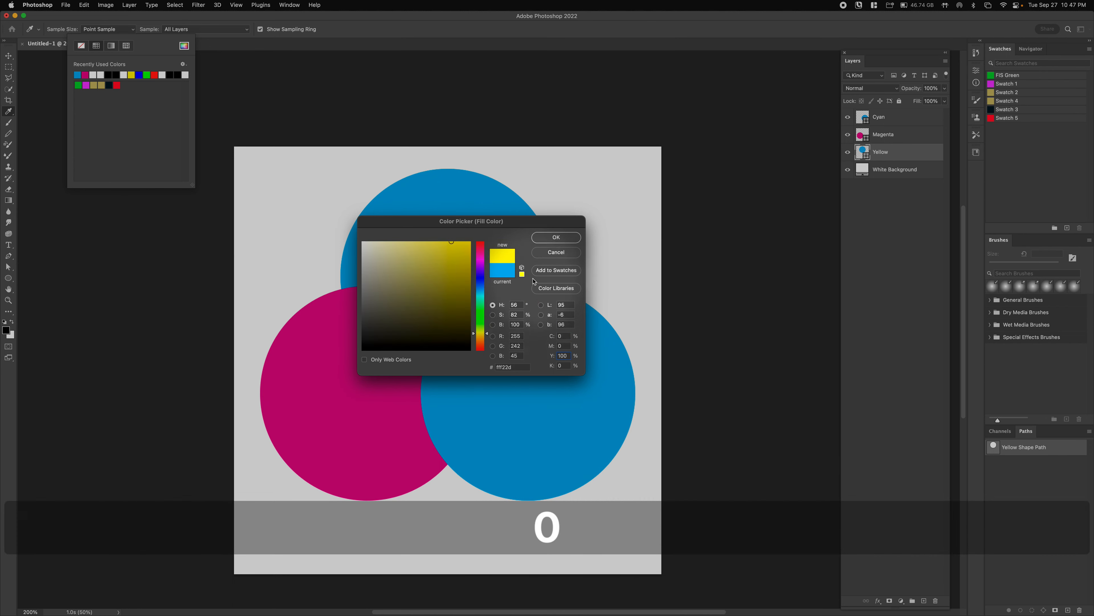
click(560, 237)
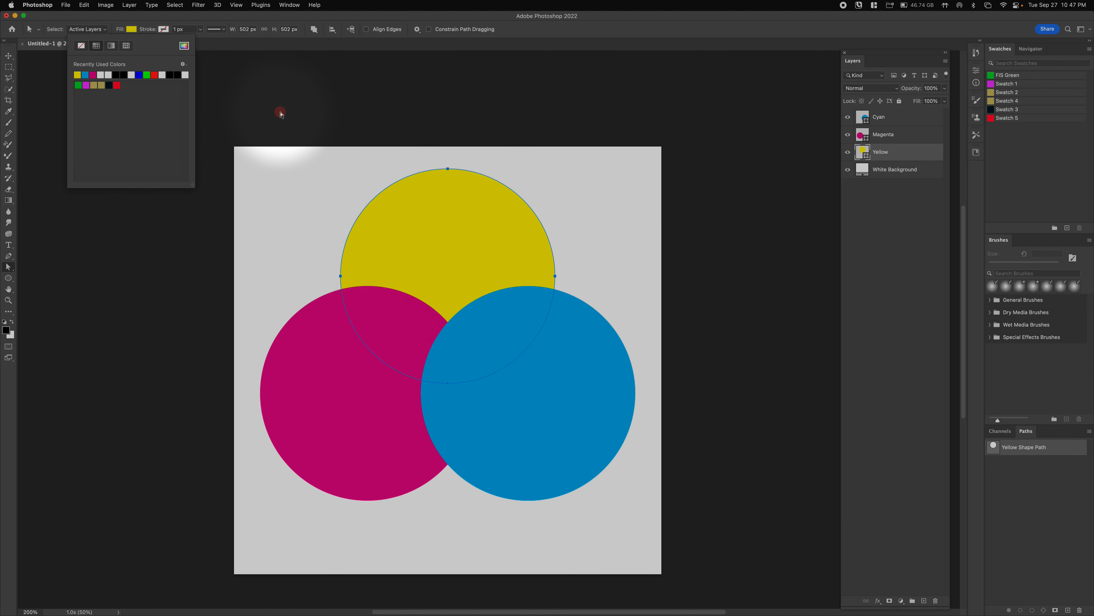
- Dismiss the Fill colour popup in the options bar
click(133, 29)
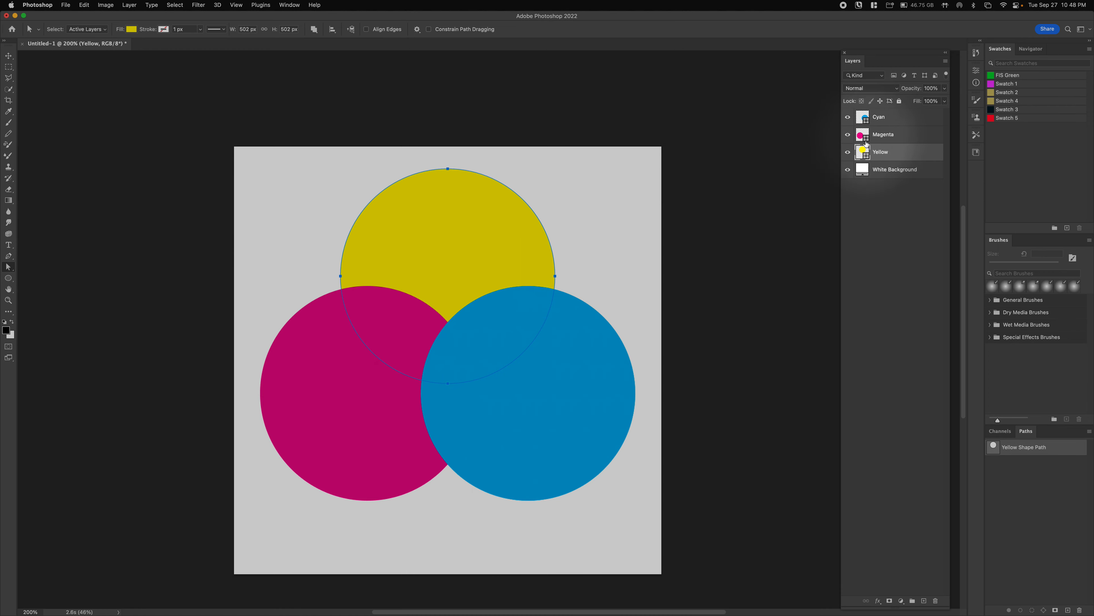
- Select the Cyan, Magenta and Yellow layers and set their blend mode to Multiply
shift+click(863, 118)
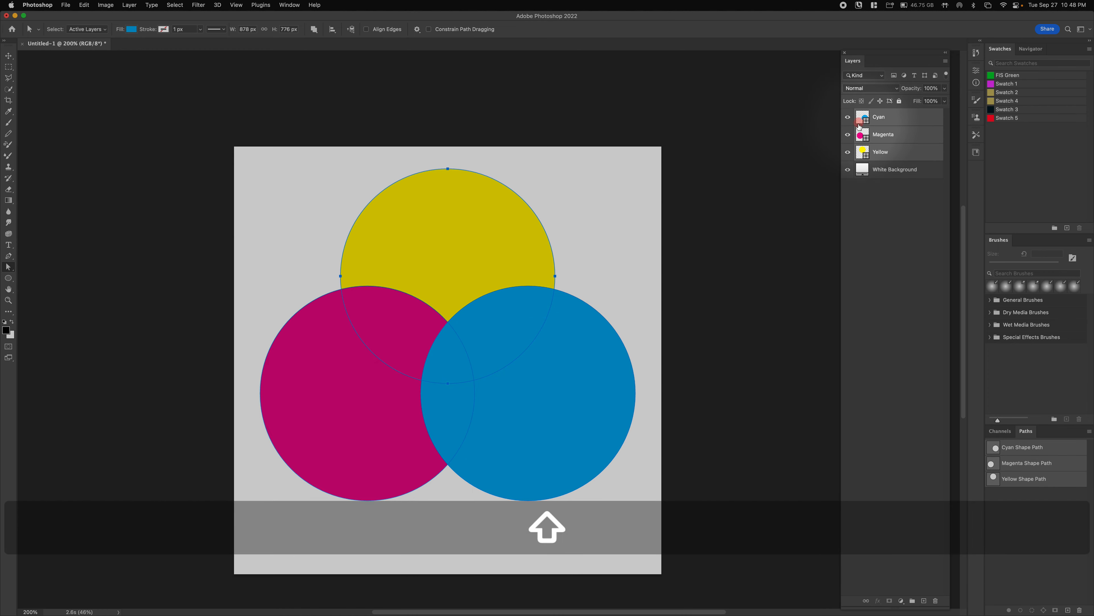
click(864, 118)
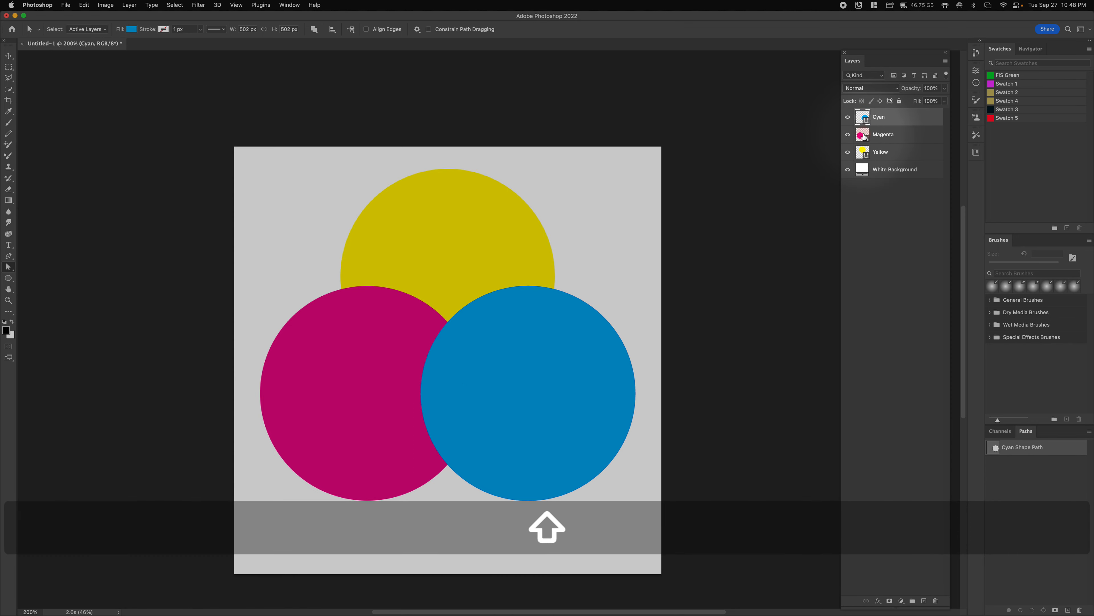
shift+click(863, 151)
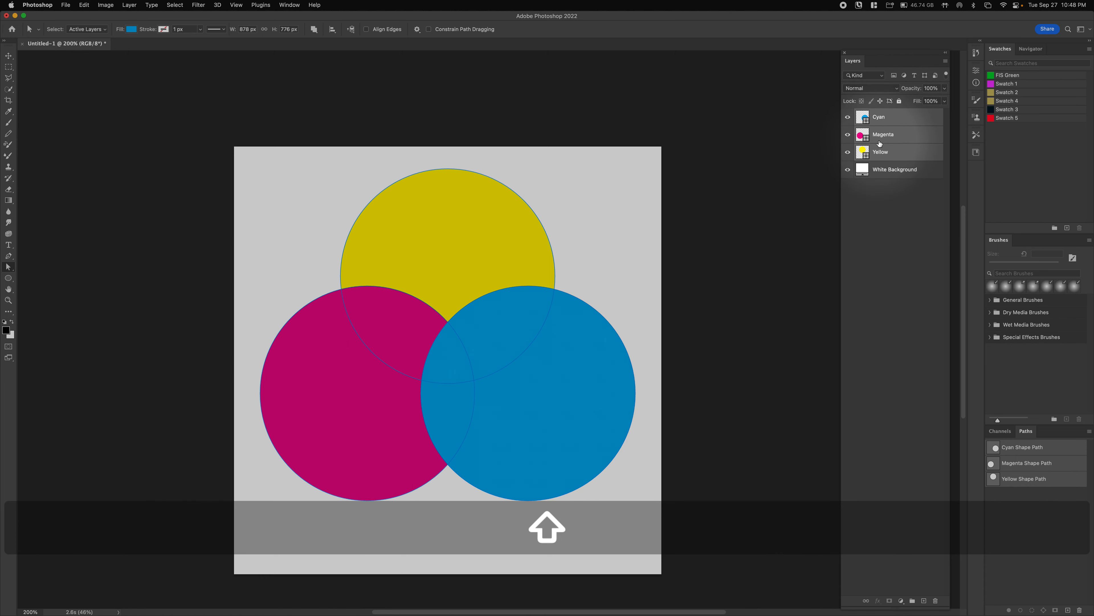
click(881, 88)
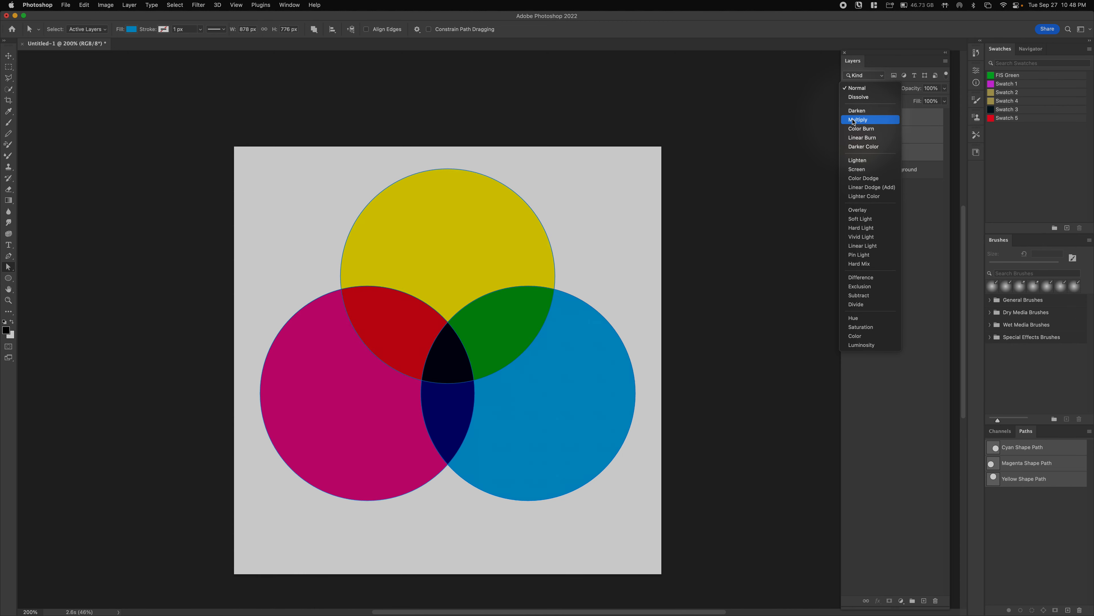
click(851, 120)
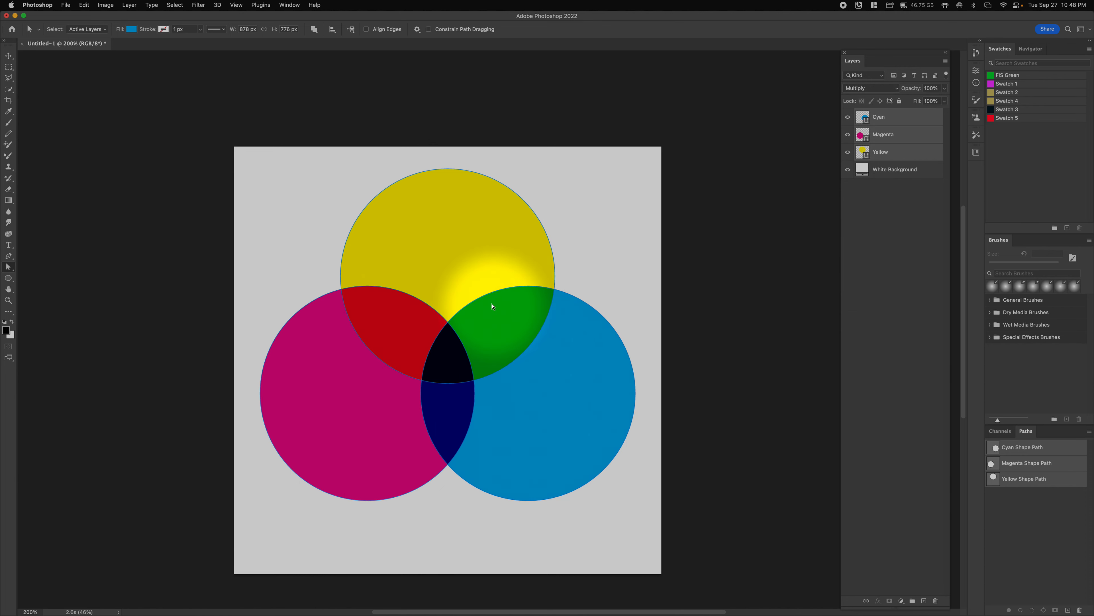
- Reselect layers, finishing with the Cyan and Magenta layers selected together
click(873, 141)
click(873, 148)
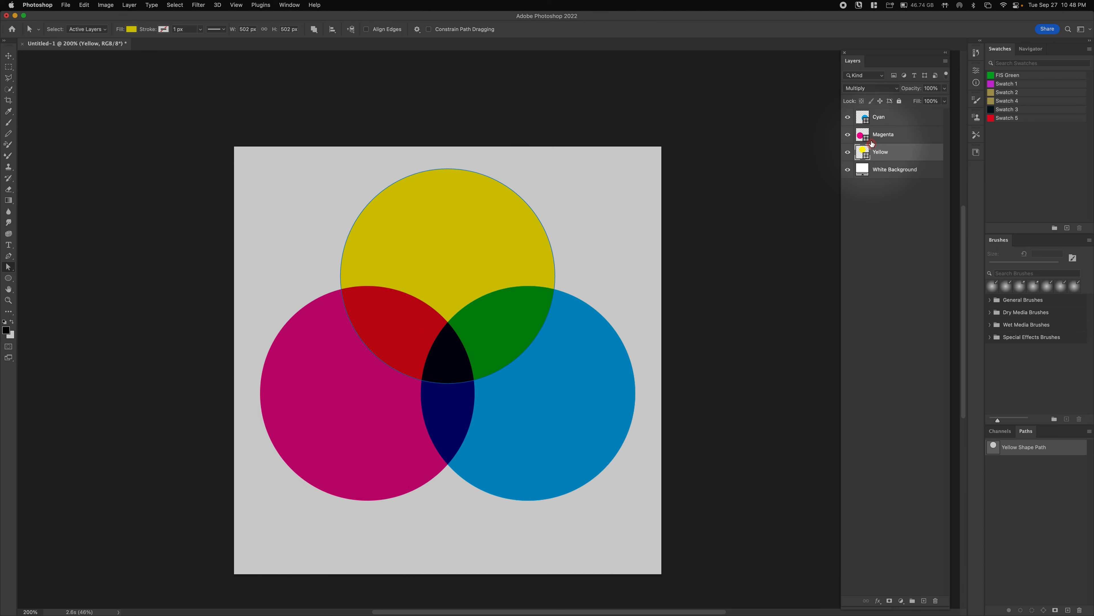
click(866, 135)
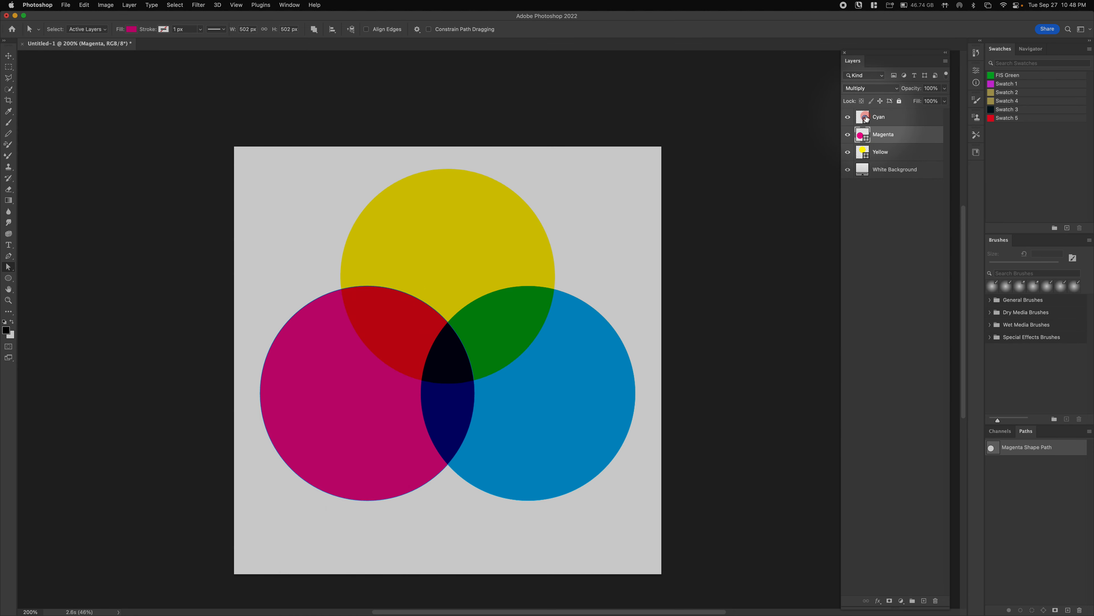
shift+click(875, 120)
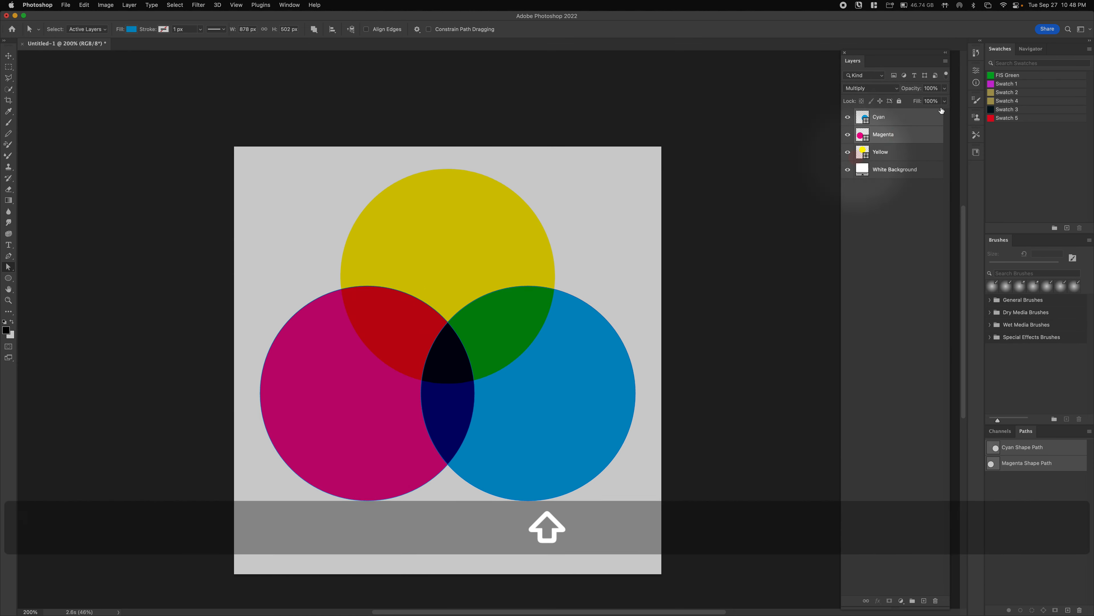
shift+click(866, 135)
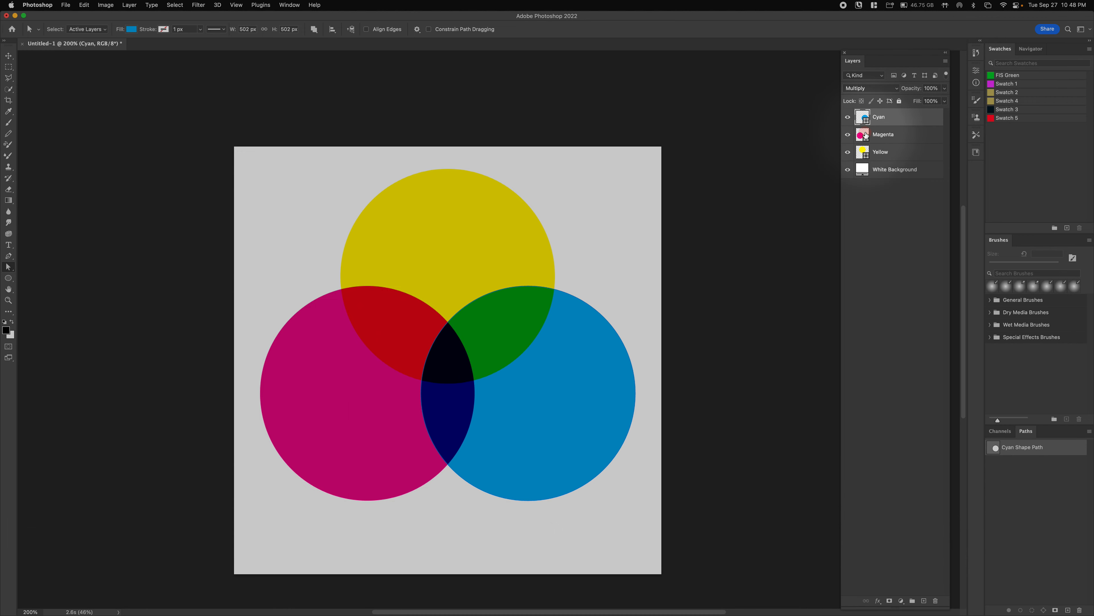
shift+click(867, 135)
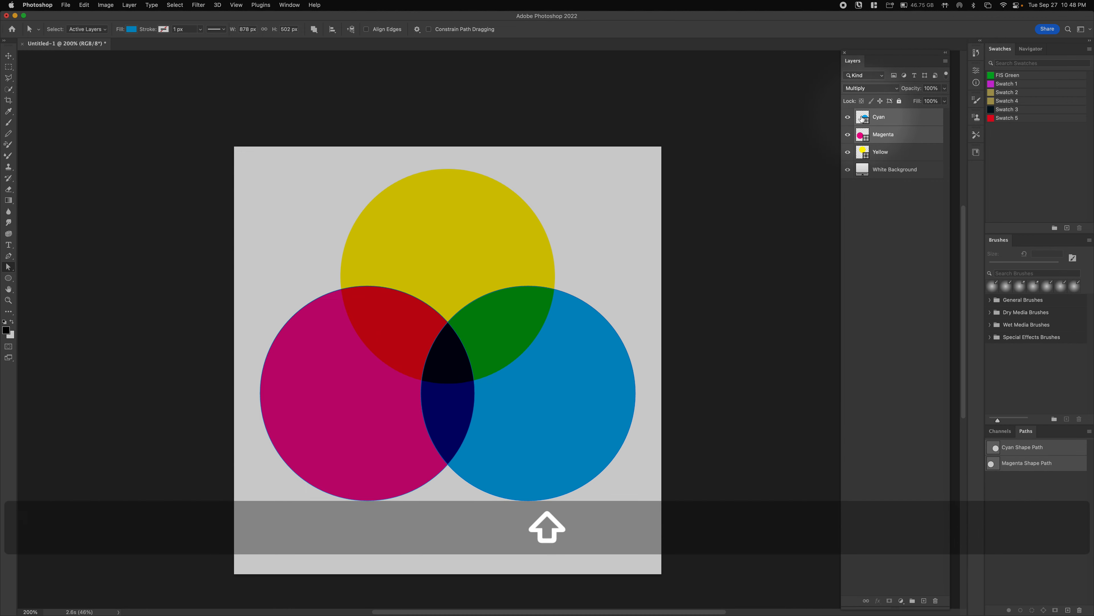
- Move the Cyan and Magenta circles lower and closer together with the Move tool
click(9, 55)
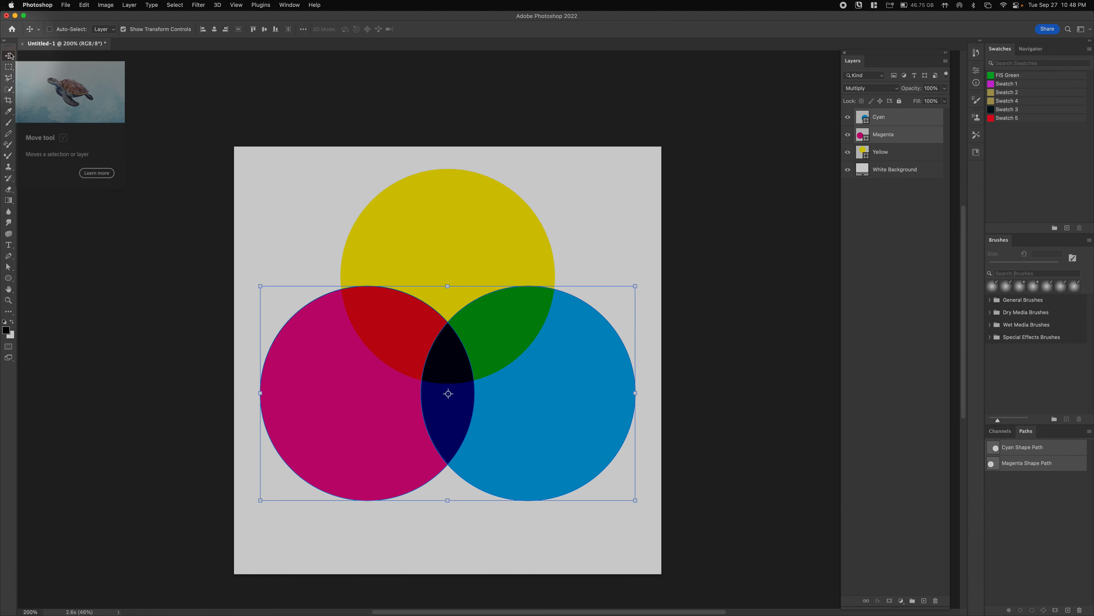
drag(557, 398, 560, 420)
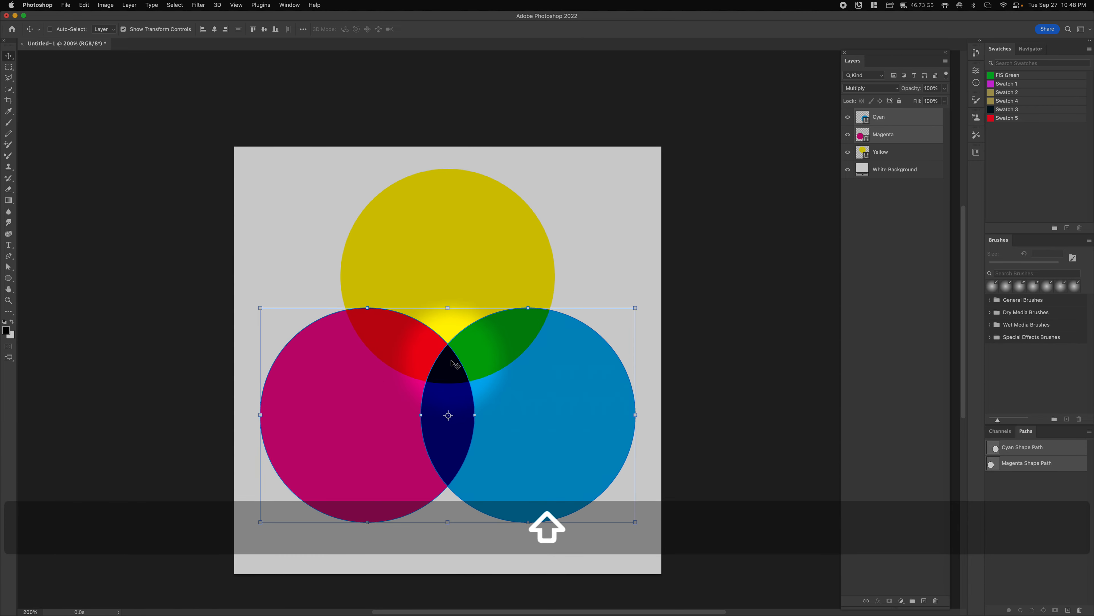
drag(496, 376, 502, 387)
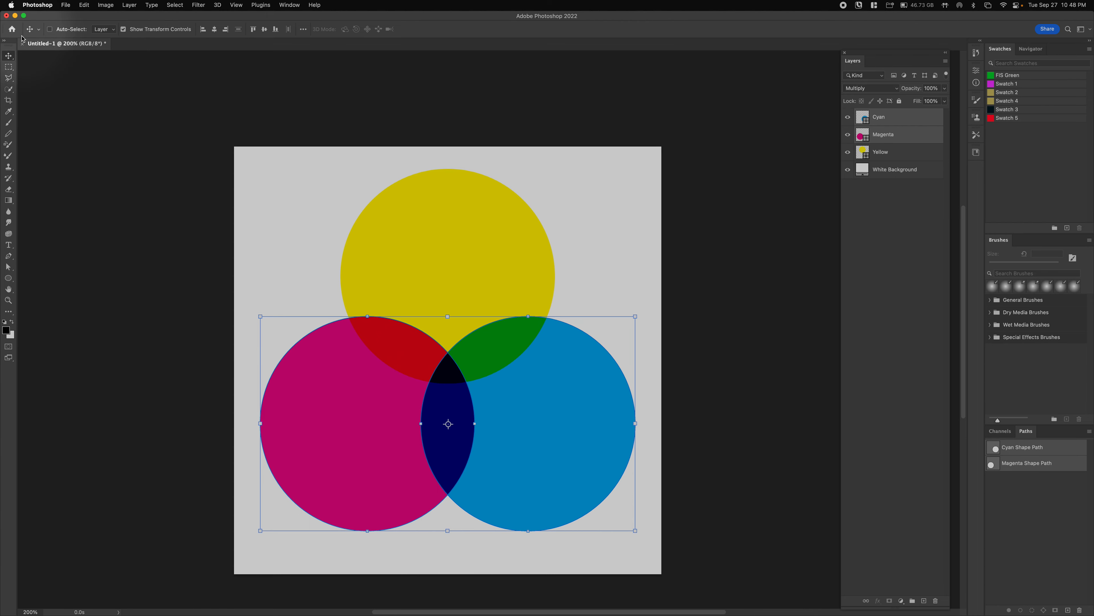
click(8, 66)
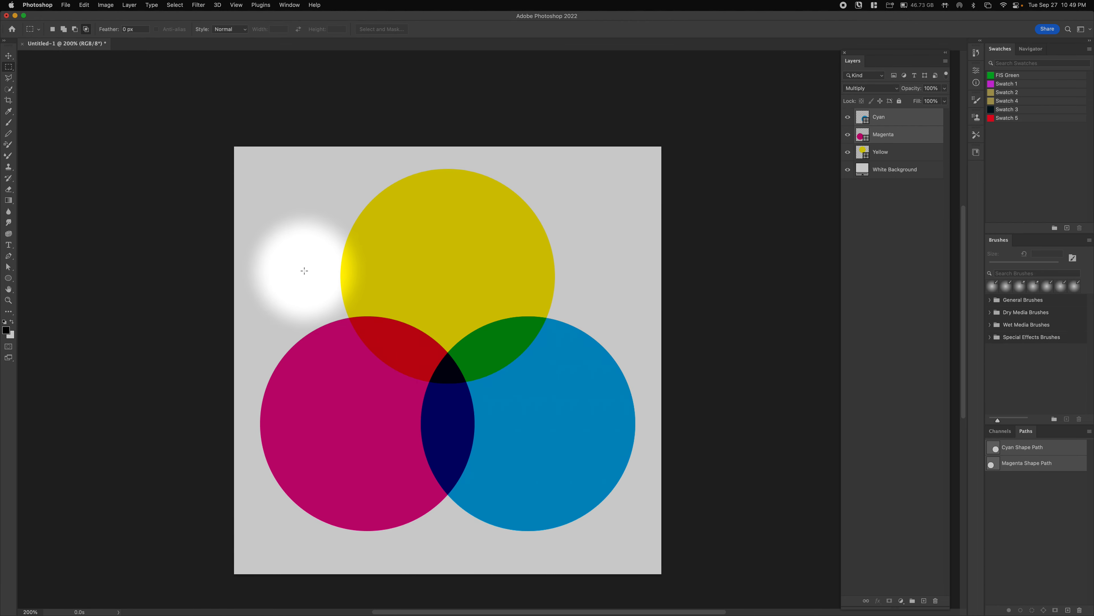
key(v)
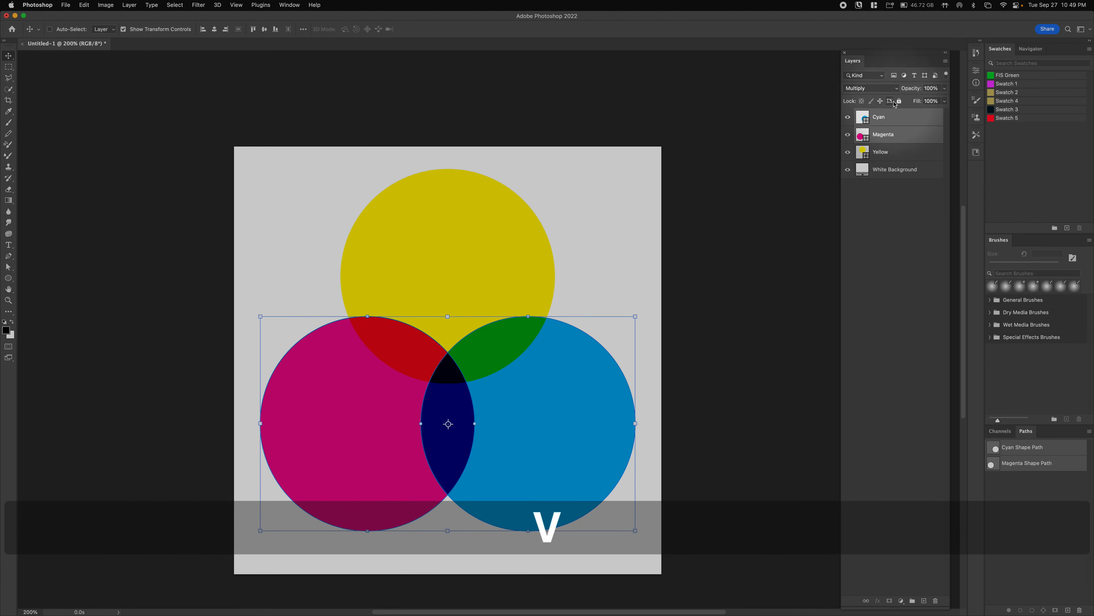
click(894, 116)
drag(580, 446, 543, 451)
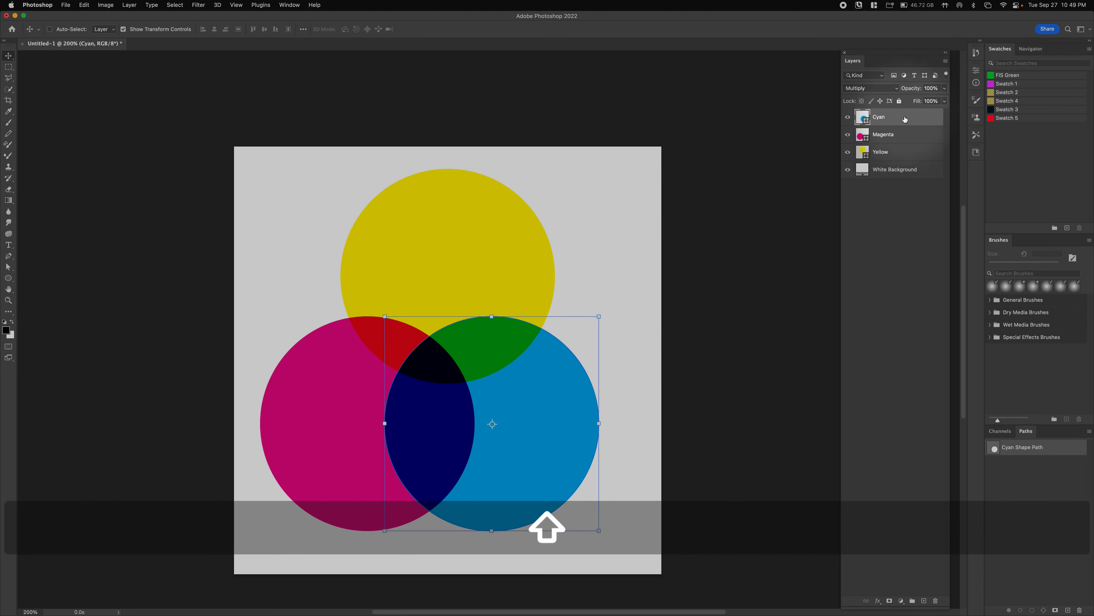
shift+click(887, 134)
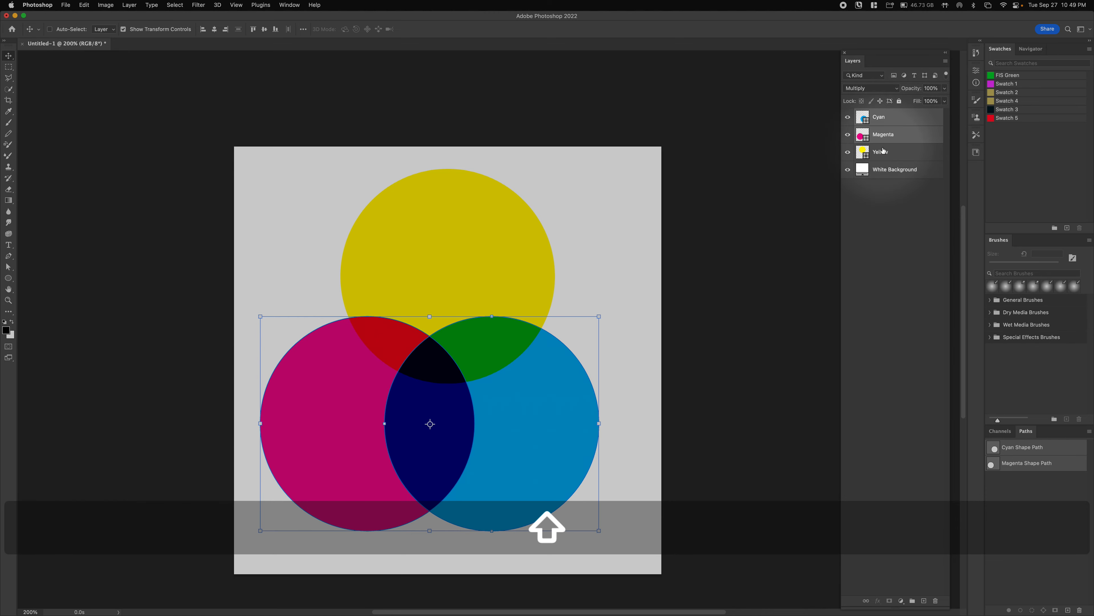
drag(337, 449, 361, 449)
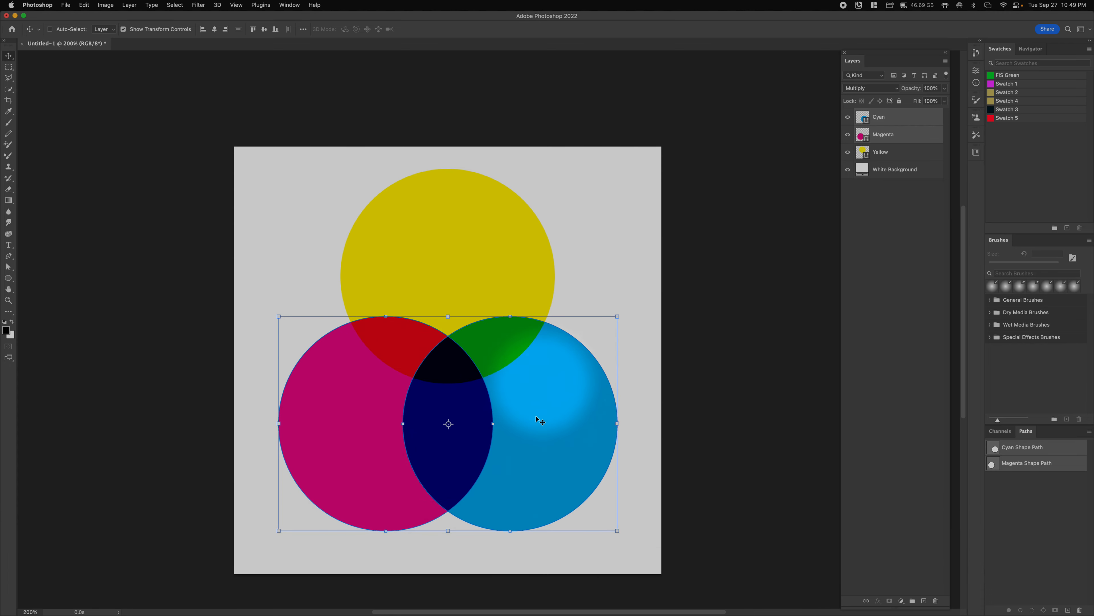
drag(538, 436, 538, 422)
drag(543, 376, 544, 368)
drag(543, 372, 538, 388)
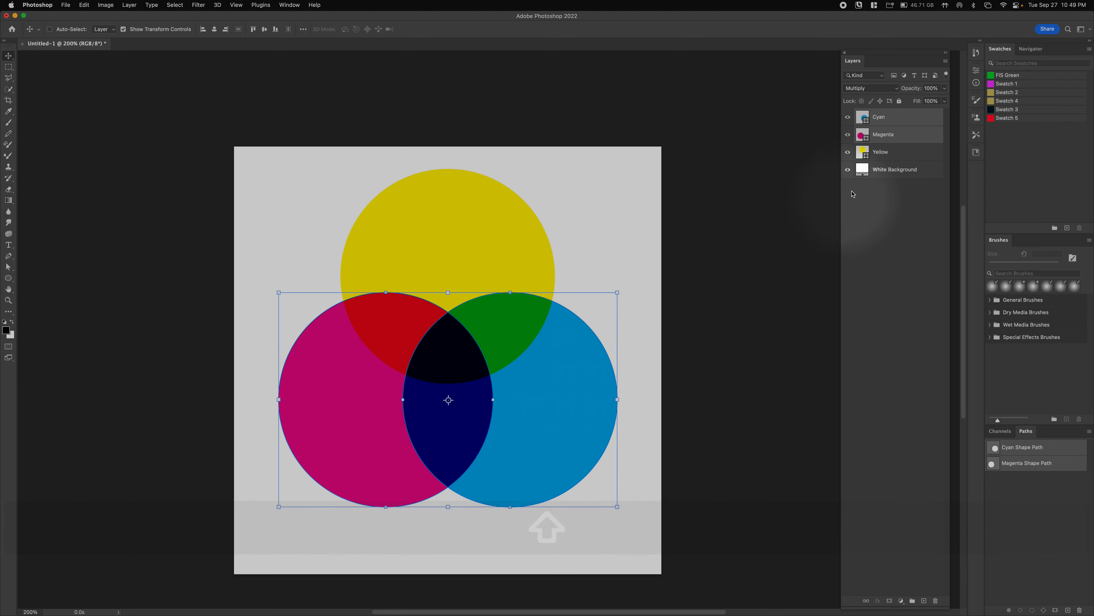
- Select all three circle layers and move them down 34 px together
click(883, 152)
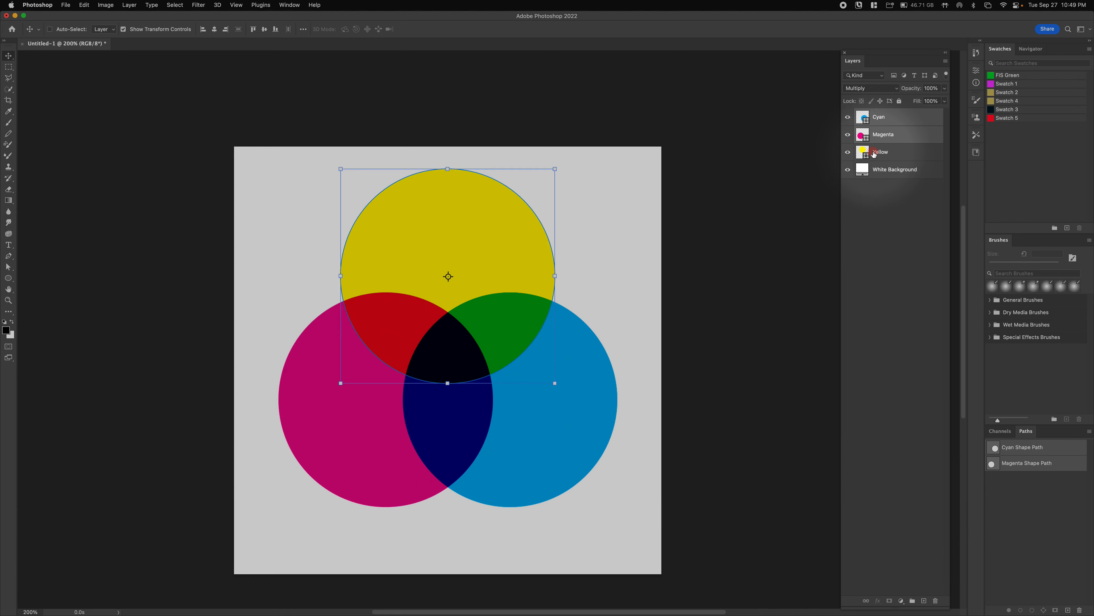
click(885, 117)
shift+click(884, 156)
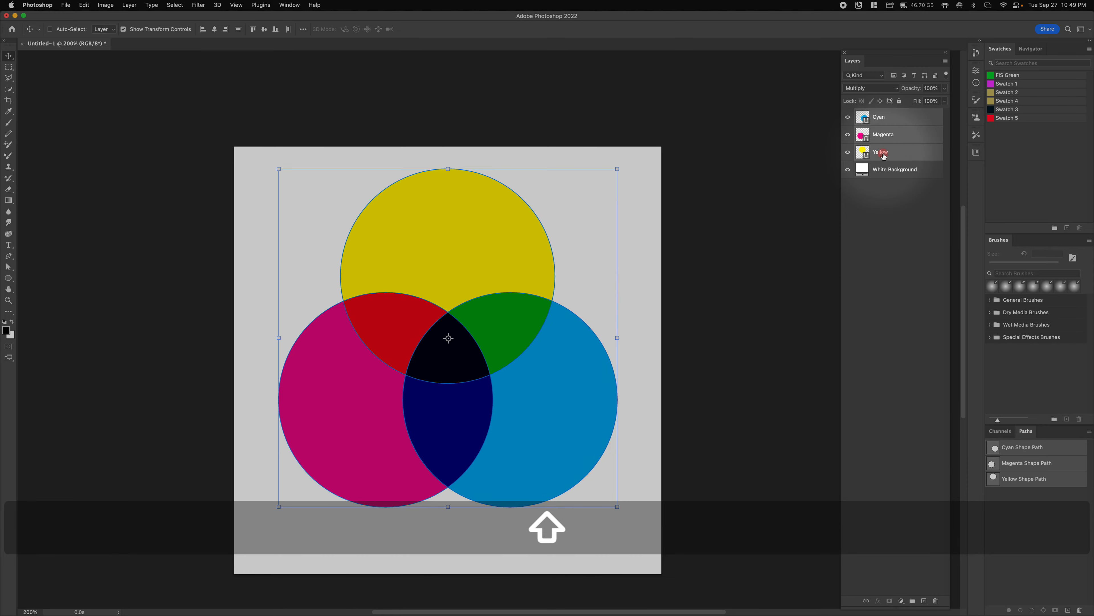
drag(533, 274, 542, 298)
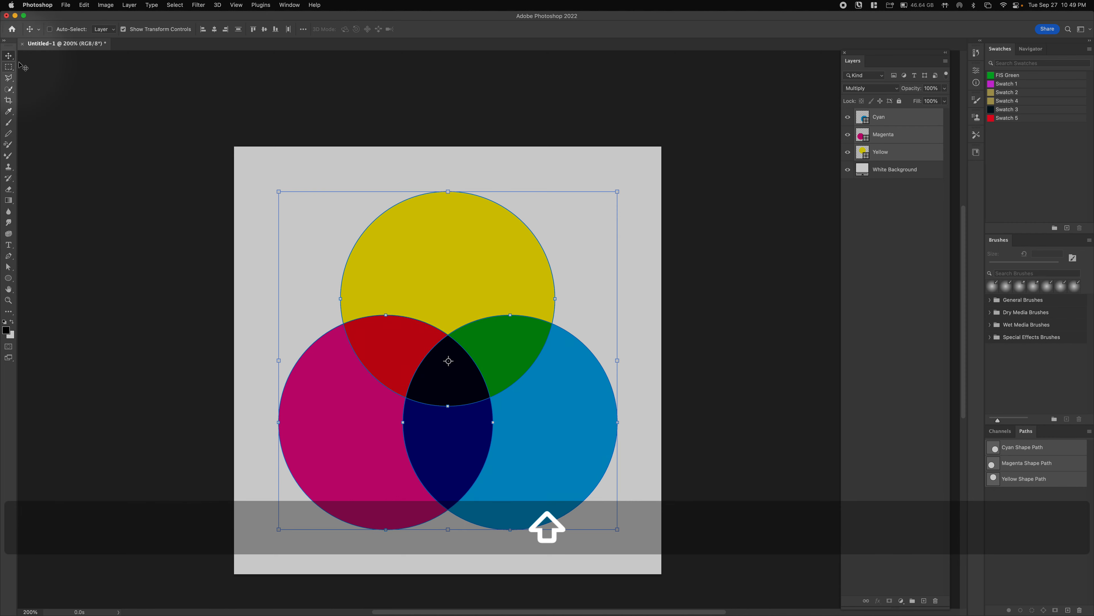
click(8, 67)
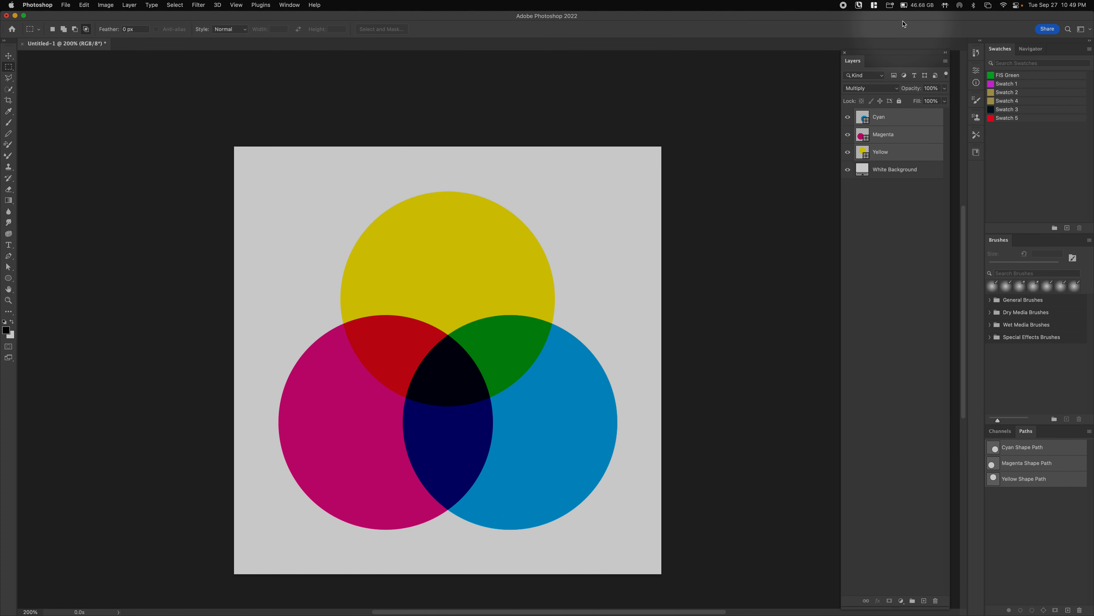
- Select the White Background, Yellow, Magenta and Cyan layers together in the Layers panel
click(879, 125)
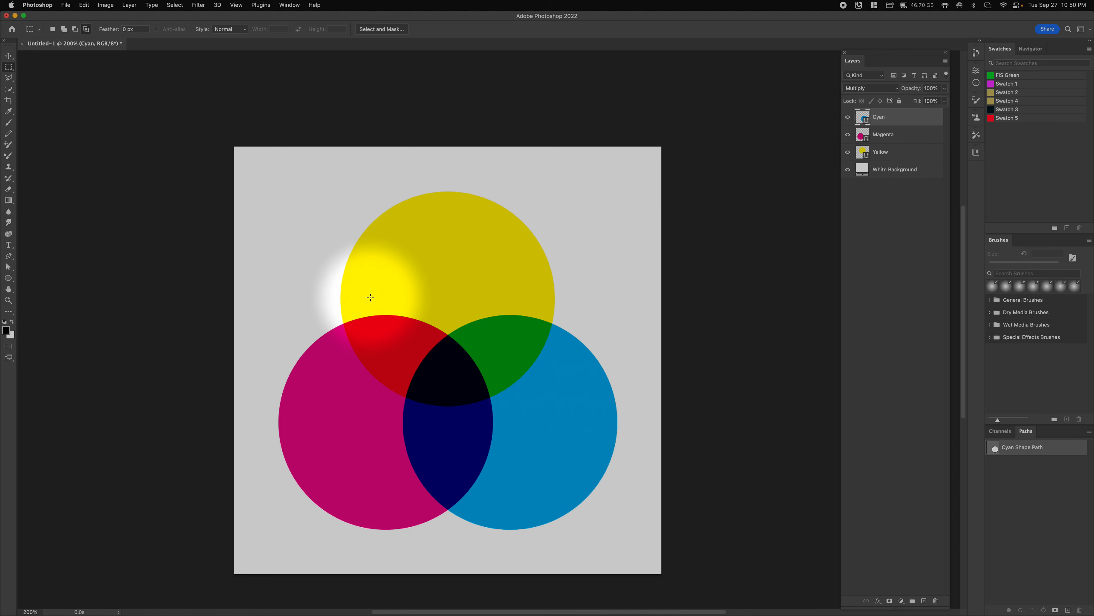
click(889, 171)
key(shift)
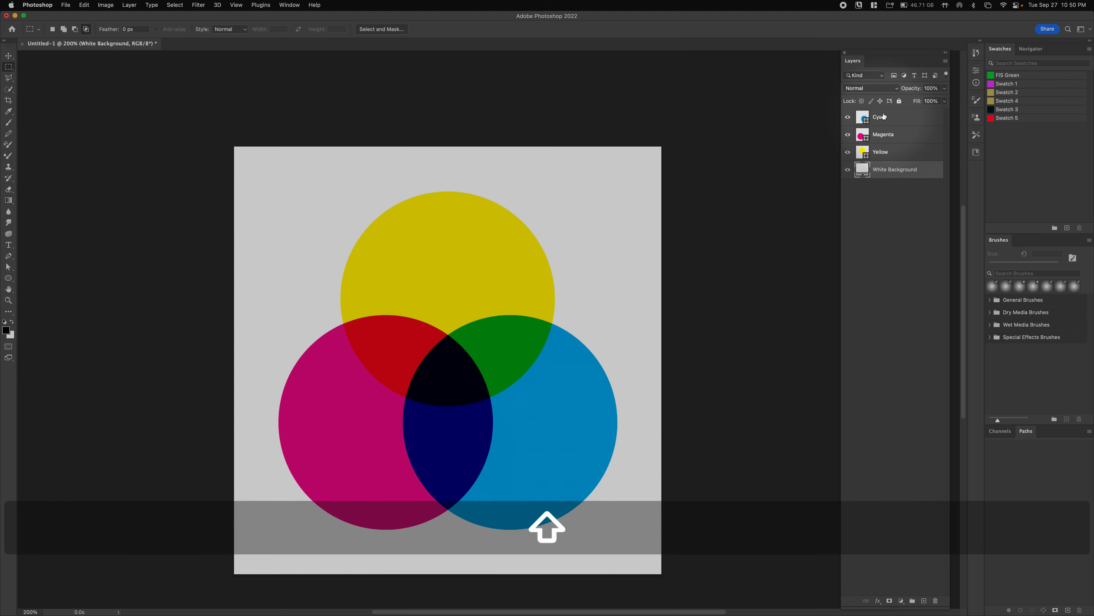
shift+click(894, 169)
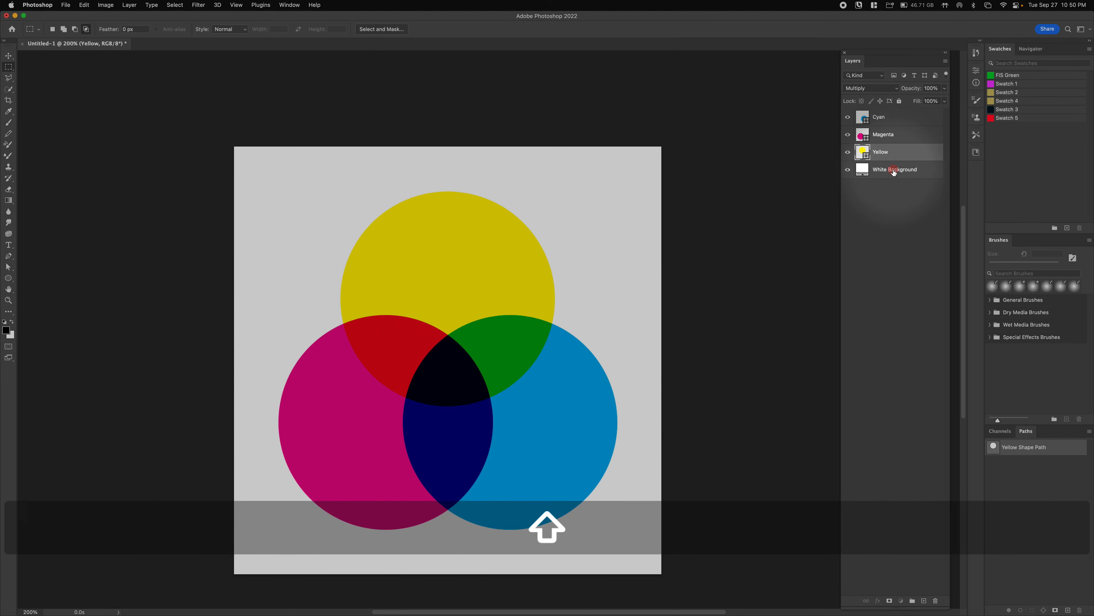
shift+click(879, 117)
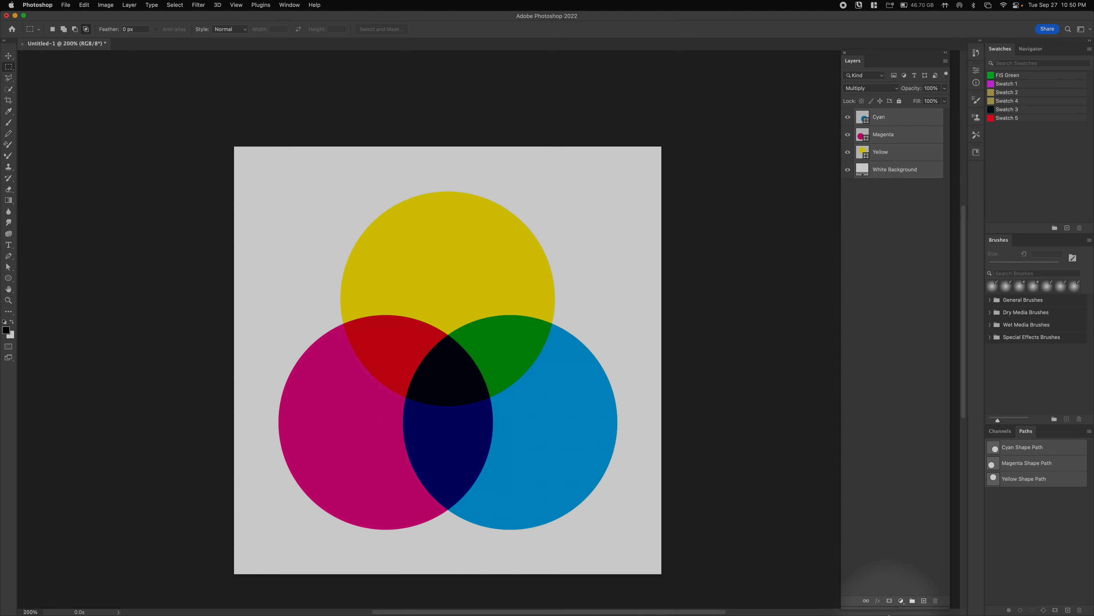
- Group the four layers and name the new group Additive
click(914, 600)
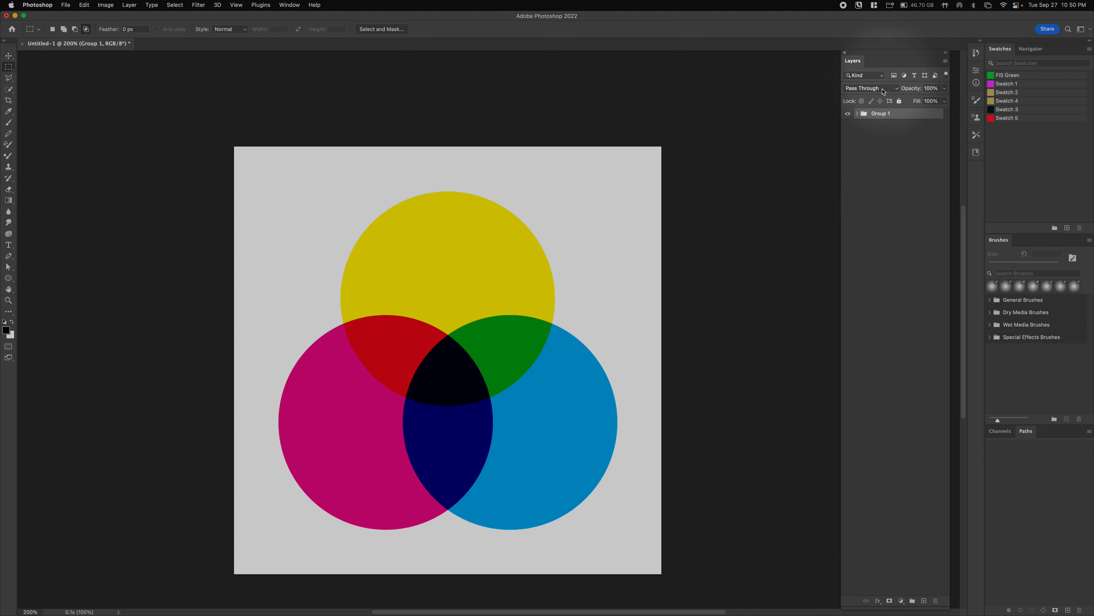
click(857, 114)
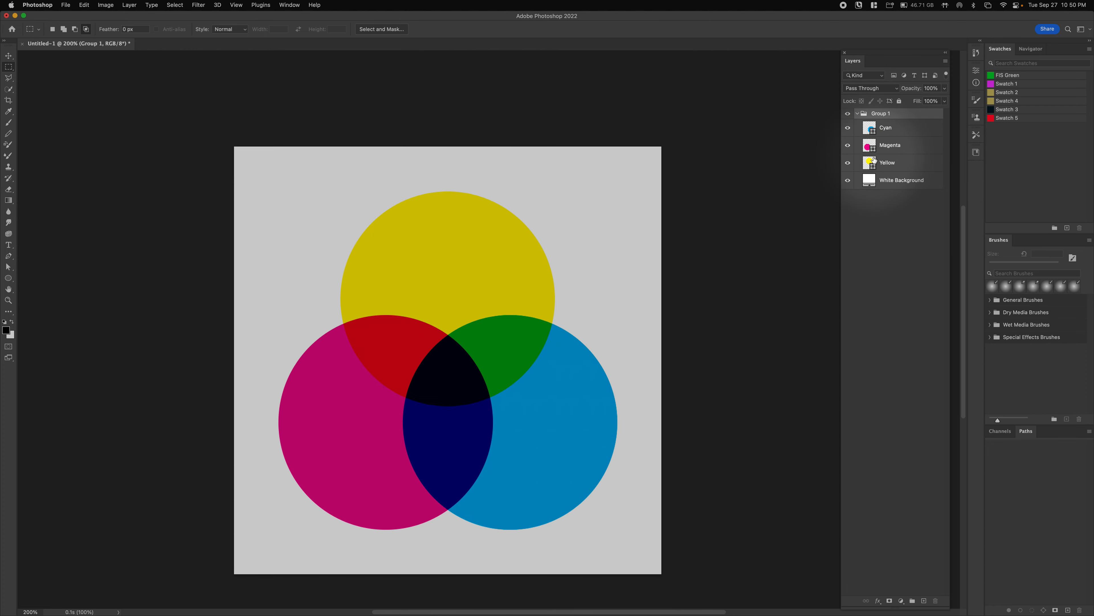
double_click(878, 115)
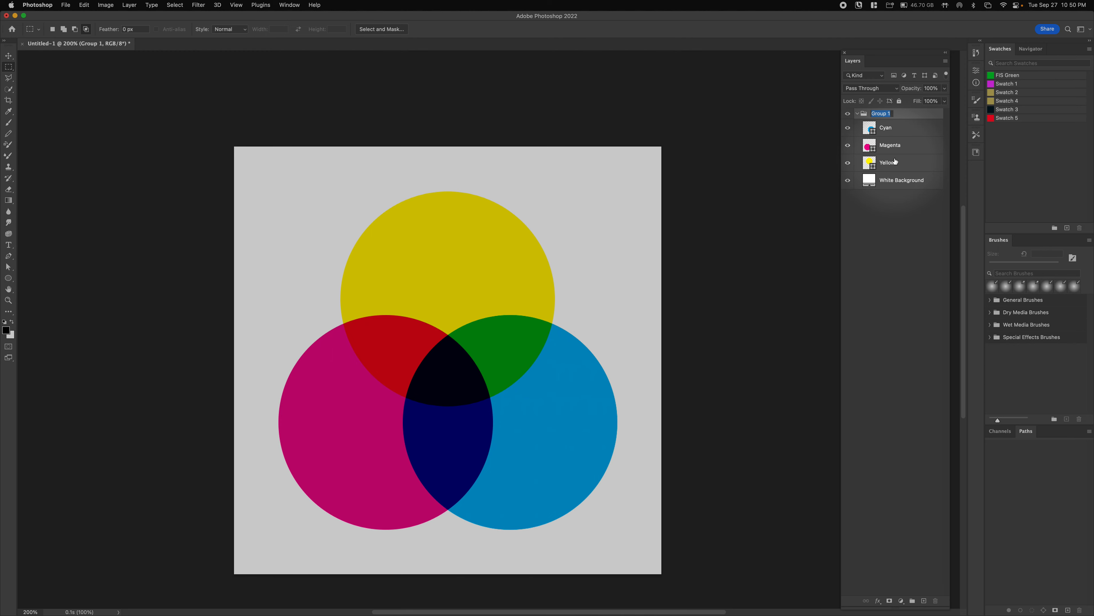
text(Addi)
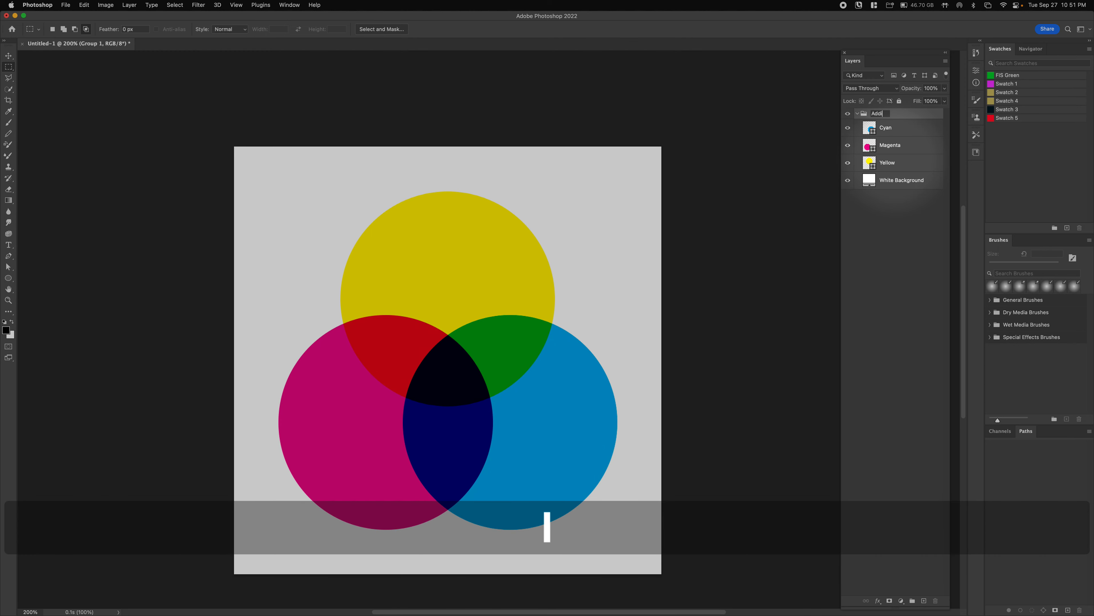
text(tive)
click(847, 236)
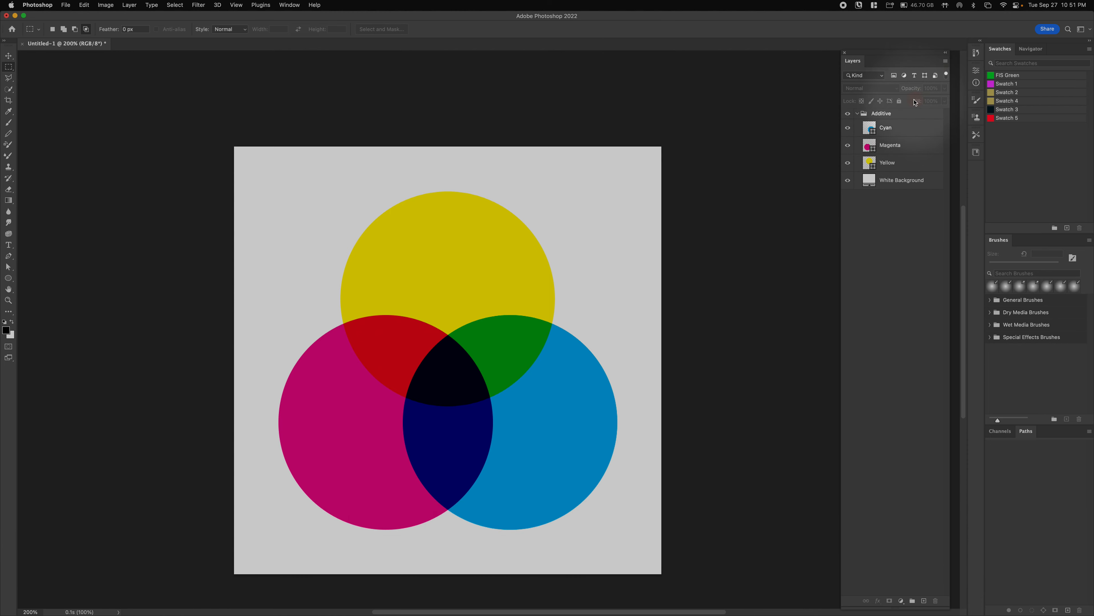
- Rename the group to Subtractive and leave it expanded and selected
click(880, 115)
key(shift)
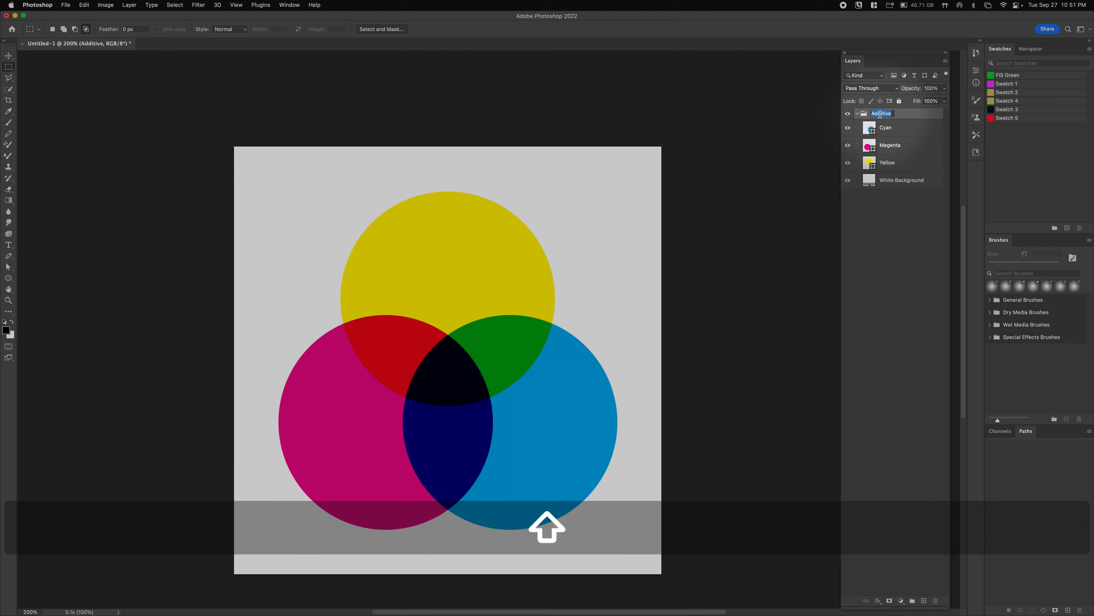
text(Subtractive)
click(894, 232)
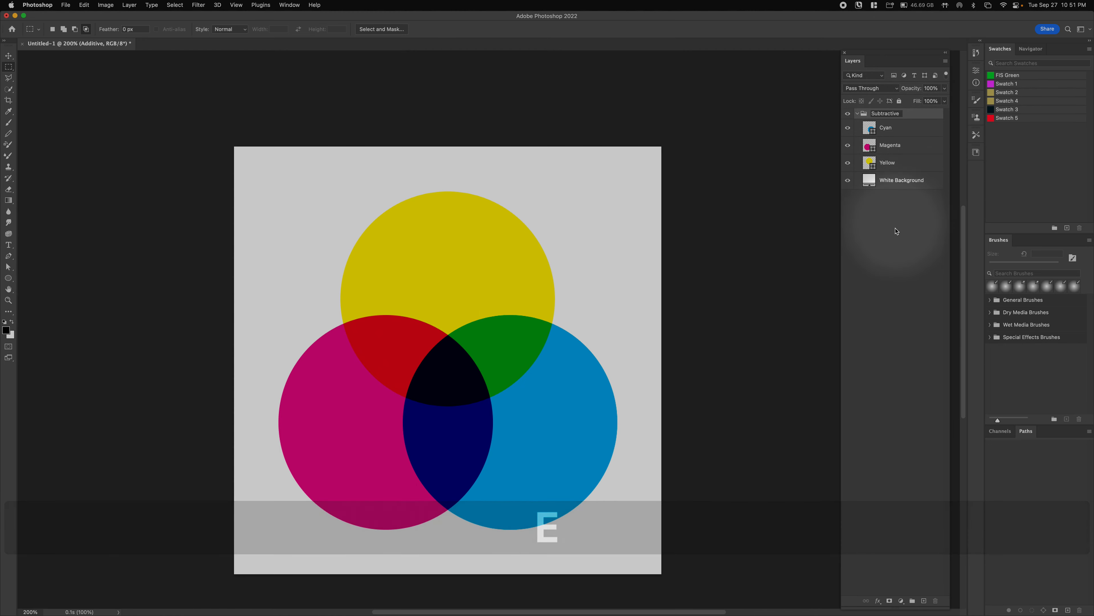
click(859, 114)
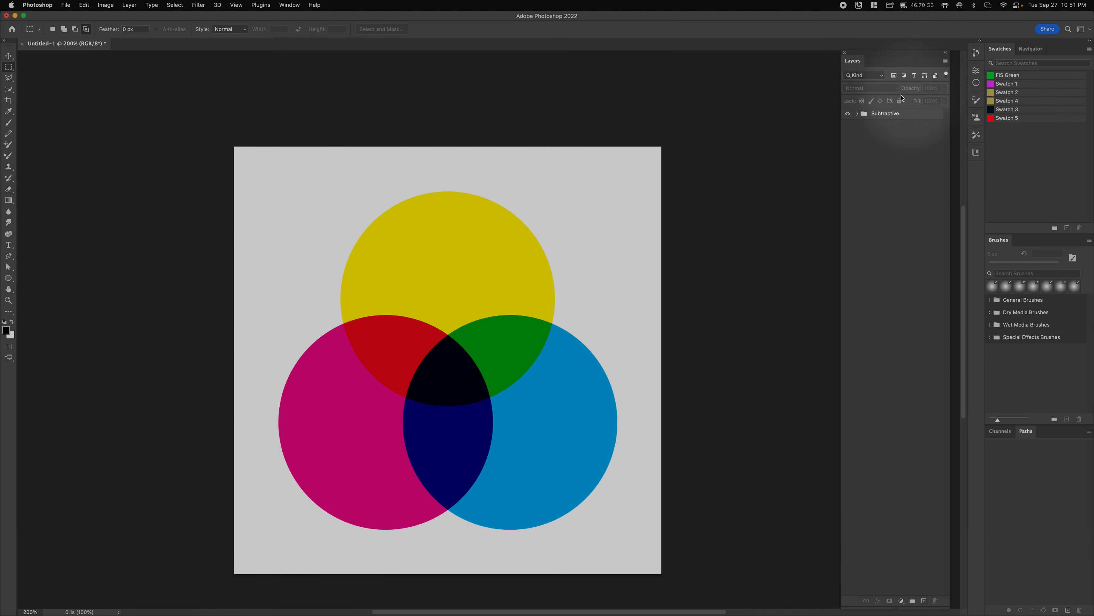
click(857, 115)
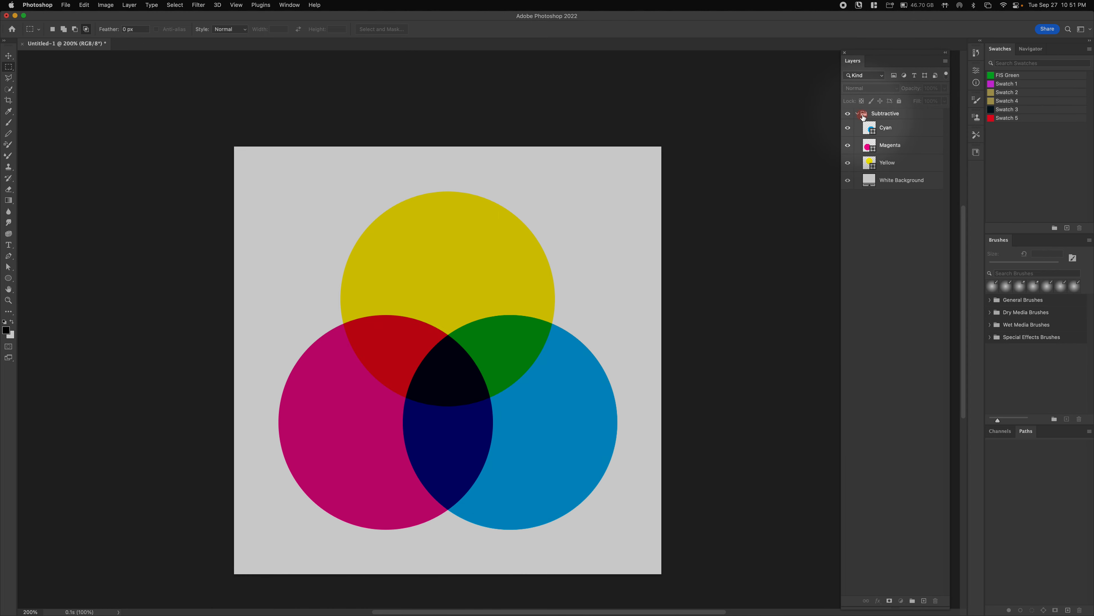
click(864, 116)
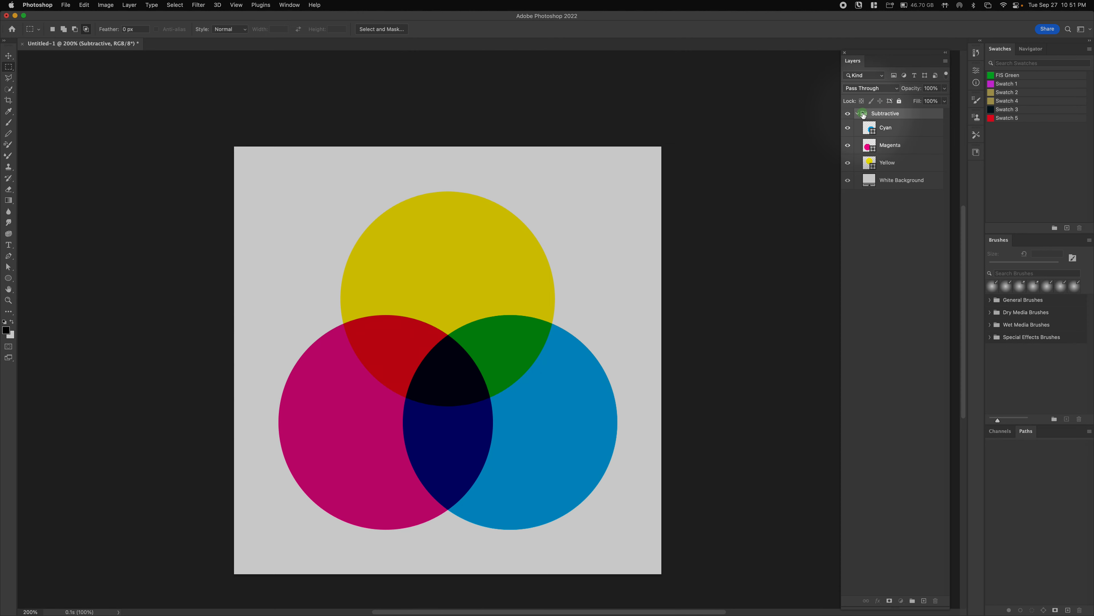
- Duplicate the Subtractive group, collapse the original, and rename the upper copy Additive
drag(864, 115, 911, 585)
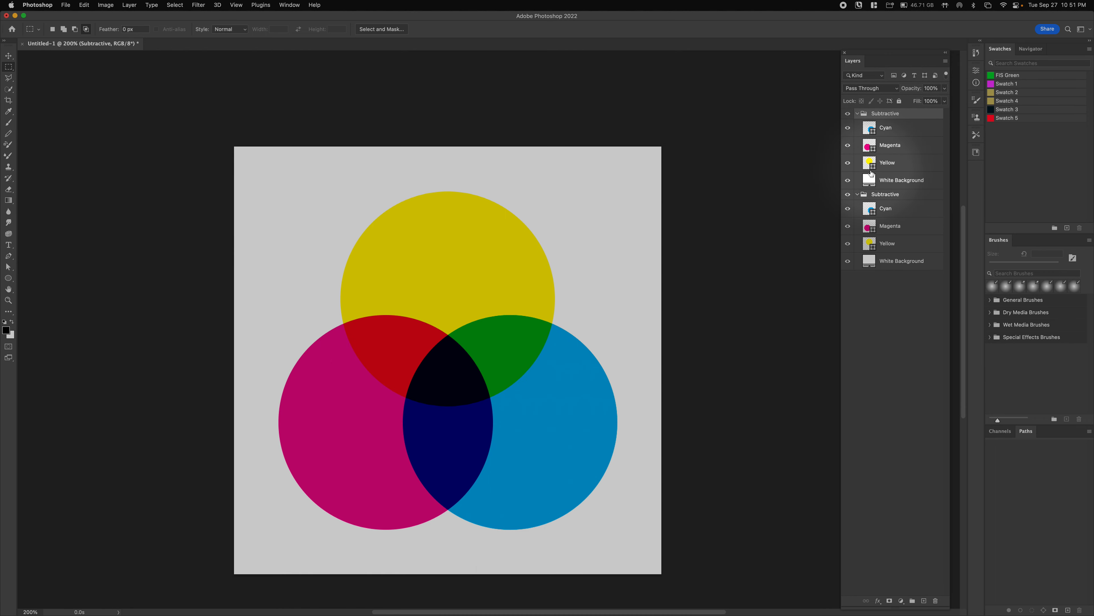
click(858, 194)
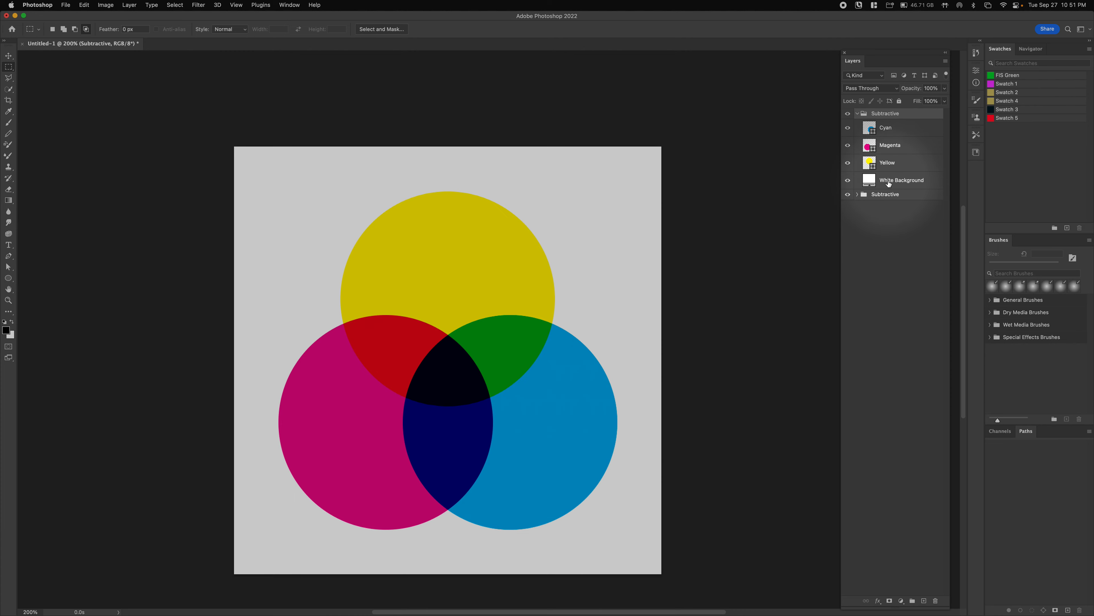
click(888, 184)
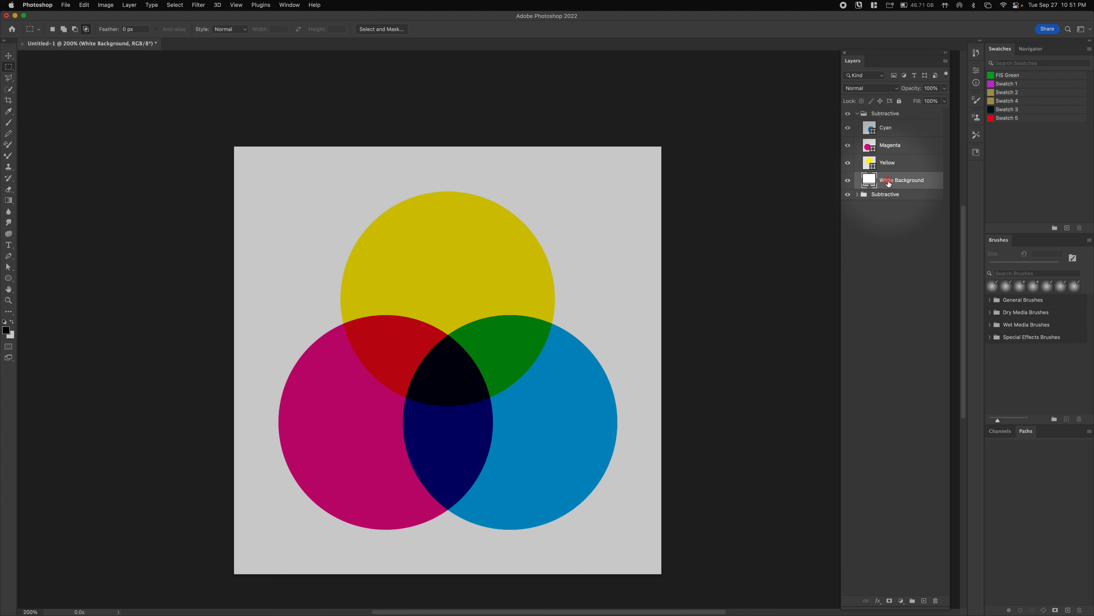
double_click(884, 114)
text(Additive)
click(904, 268)
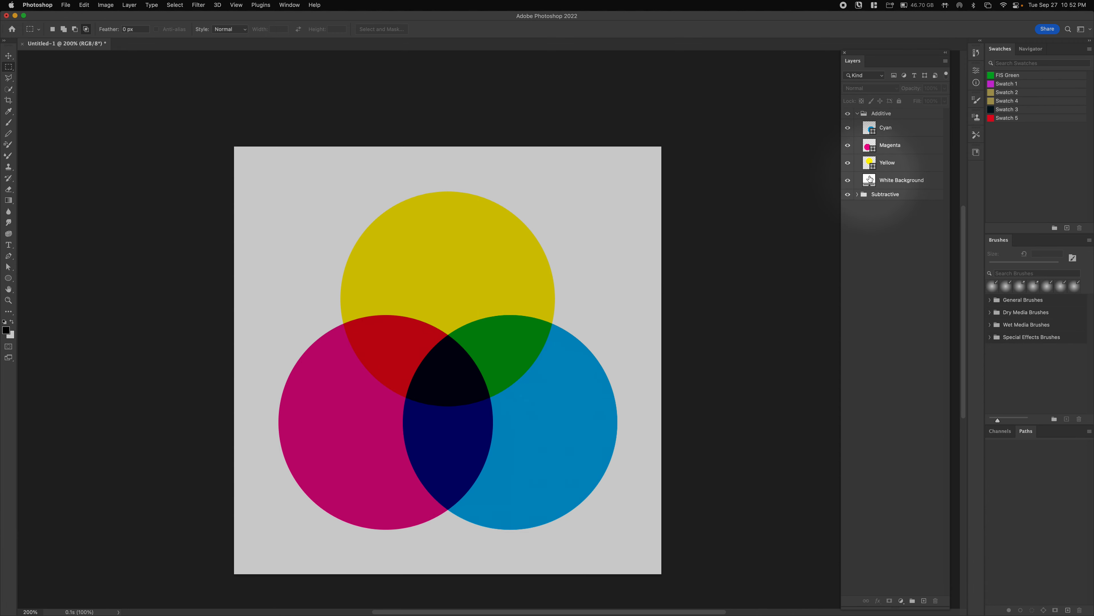
- Rename the copied White Background layer to Black Background
click(882, 178)
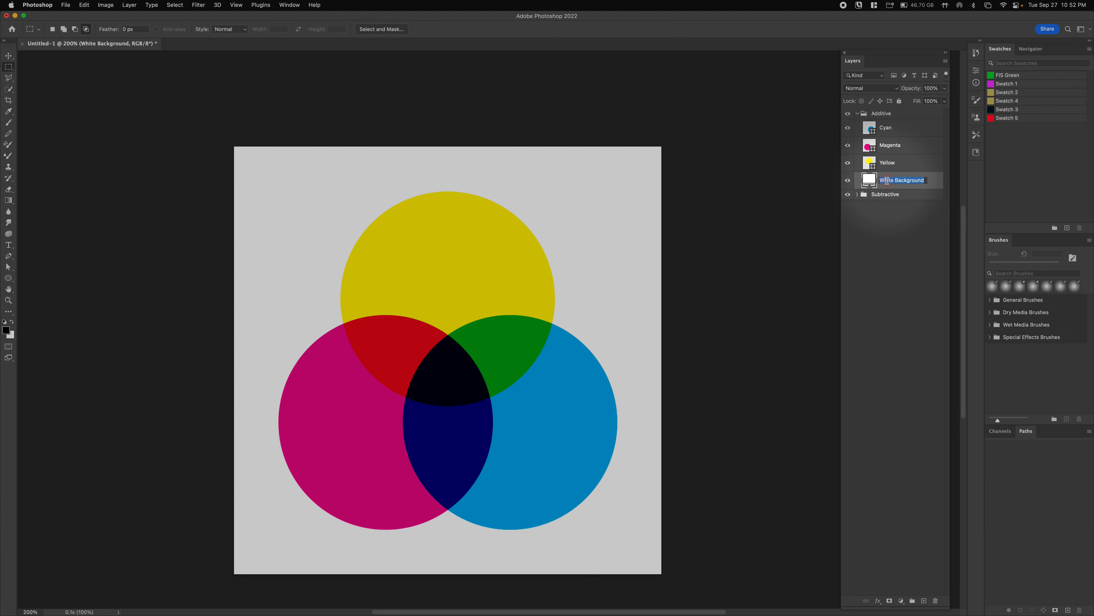
text(Black BVa)
key(BackSpace)
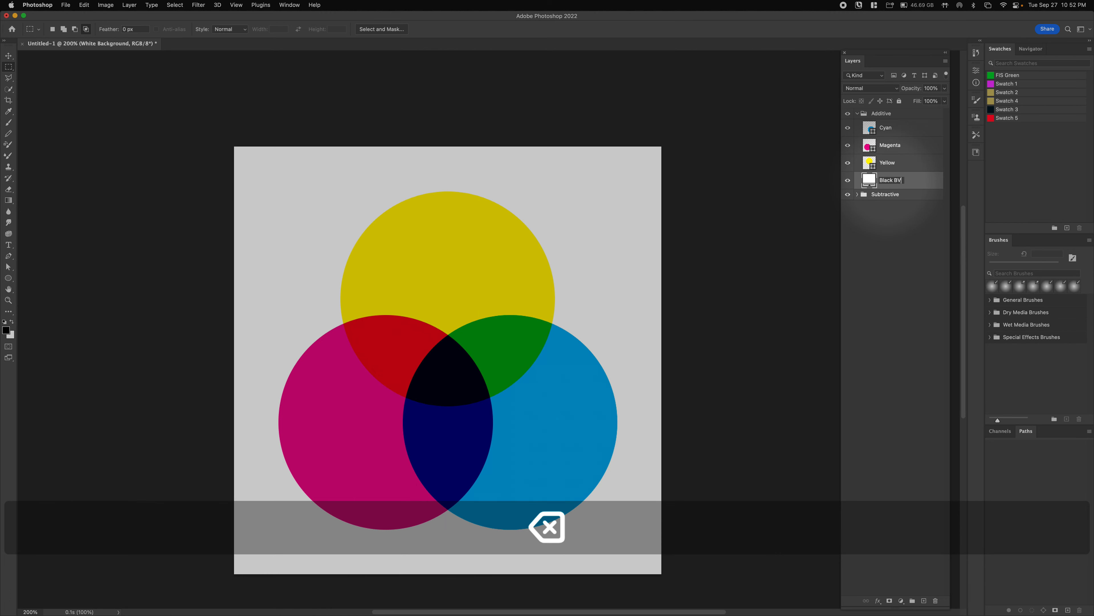
text(ackg)
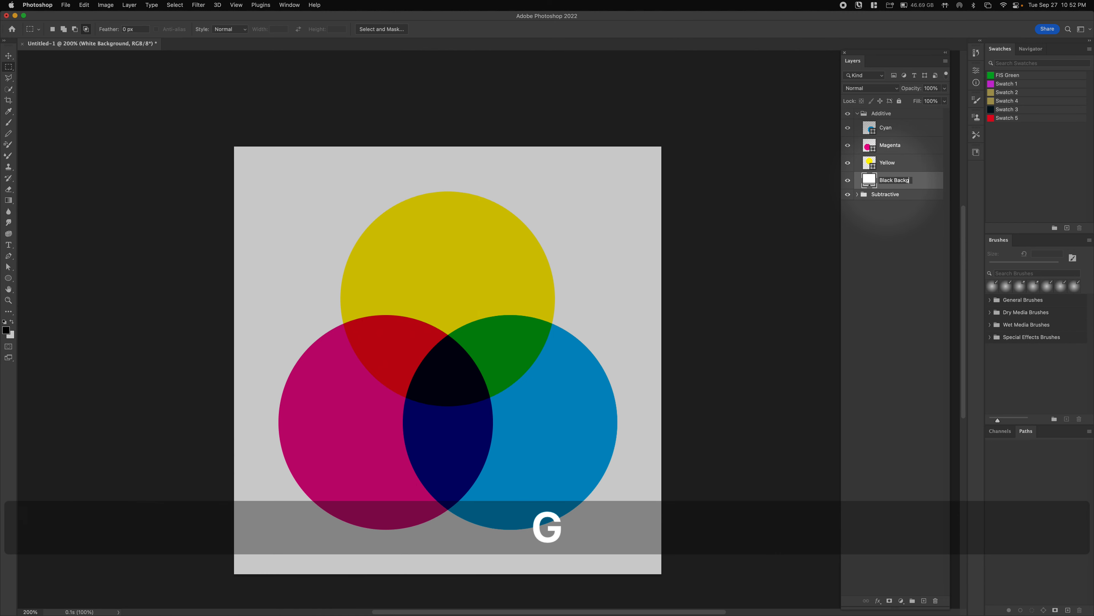
text(round)
key(Return)
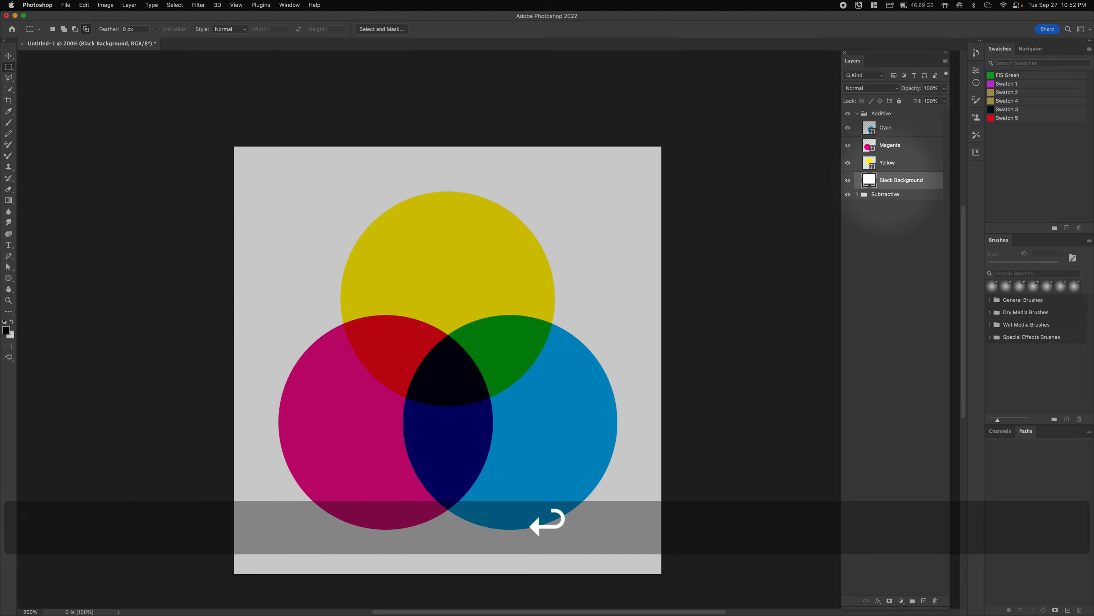
- Rename the Cyan layer to Blue and the Magenta layer to Red
click(885, 168)
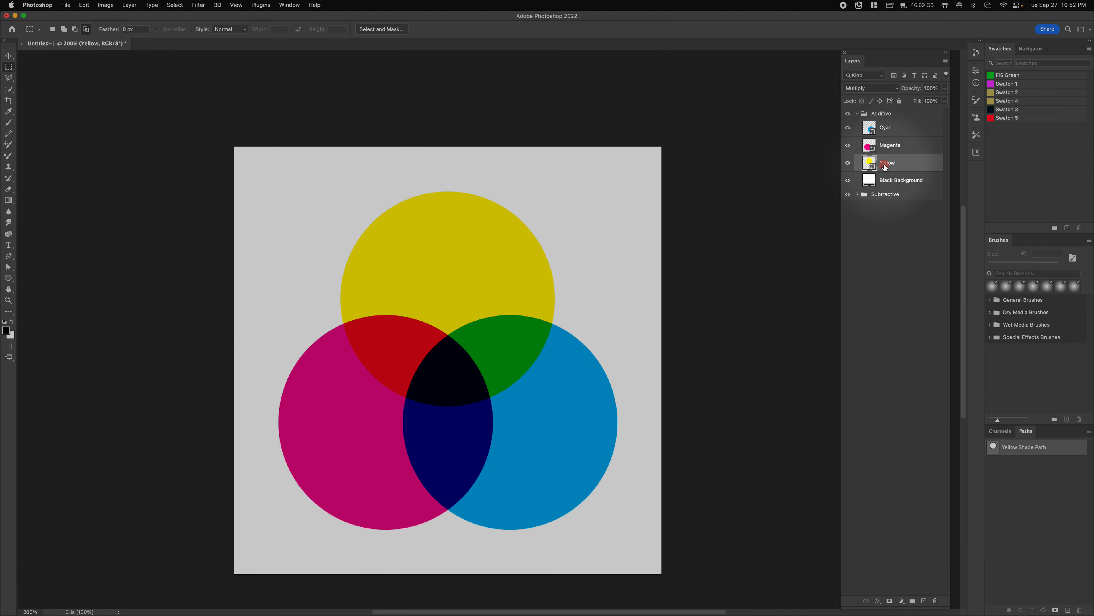
double_click(885, 168)
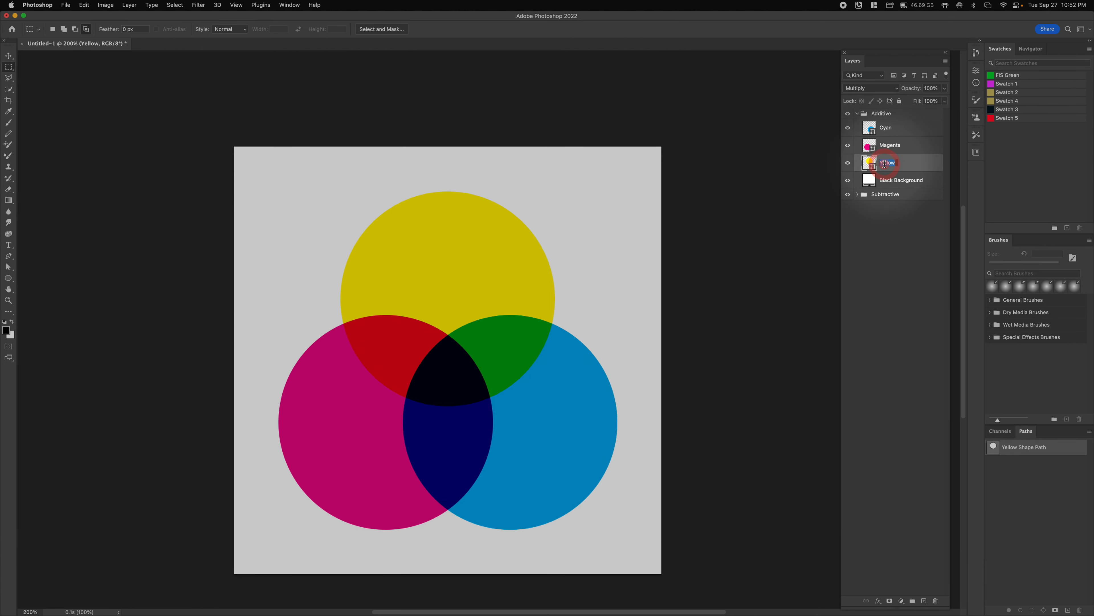
double_click(889, 129)
text(Blue)
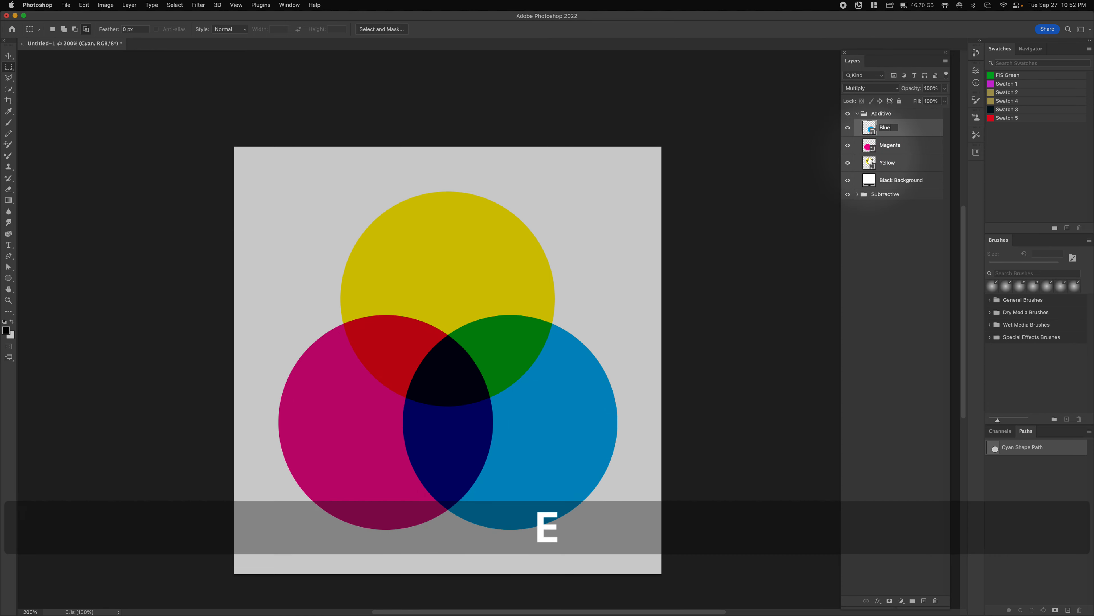
click(882, 147)
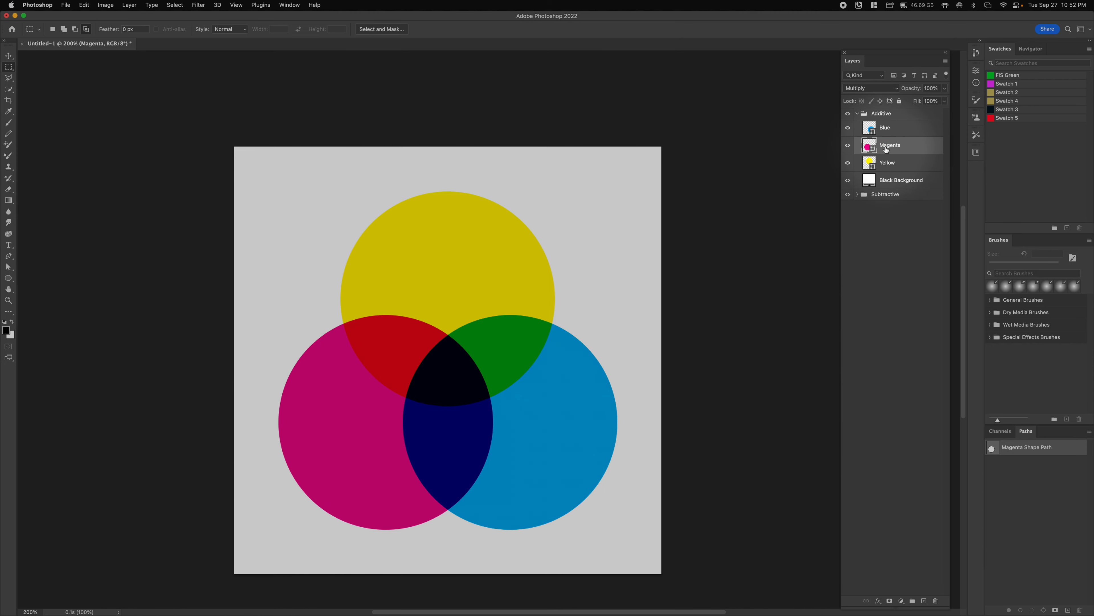
click(881, 146)
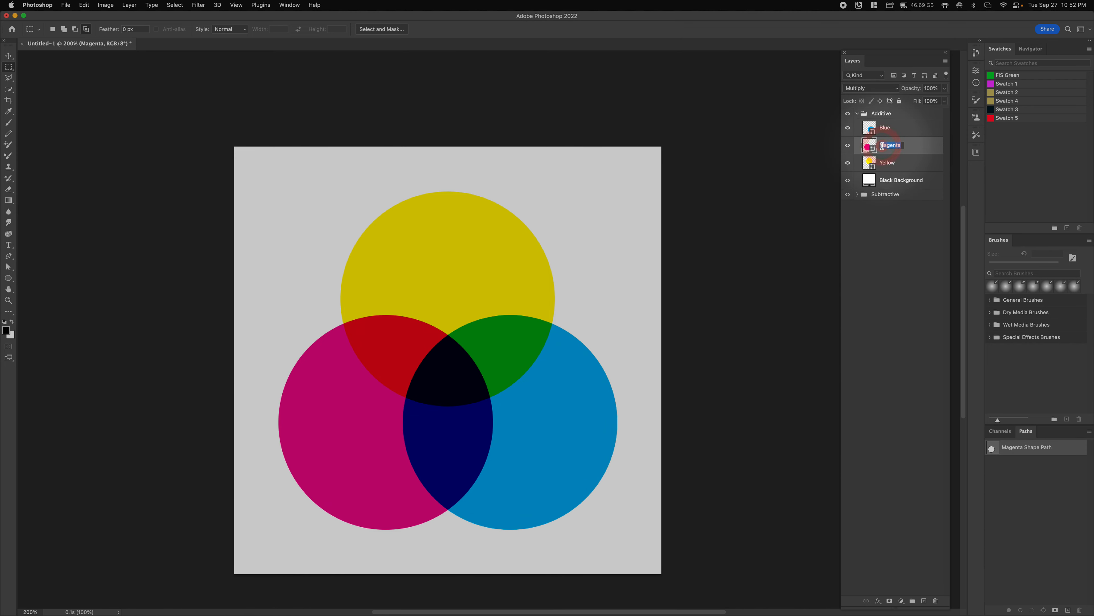
text(Red)
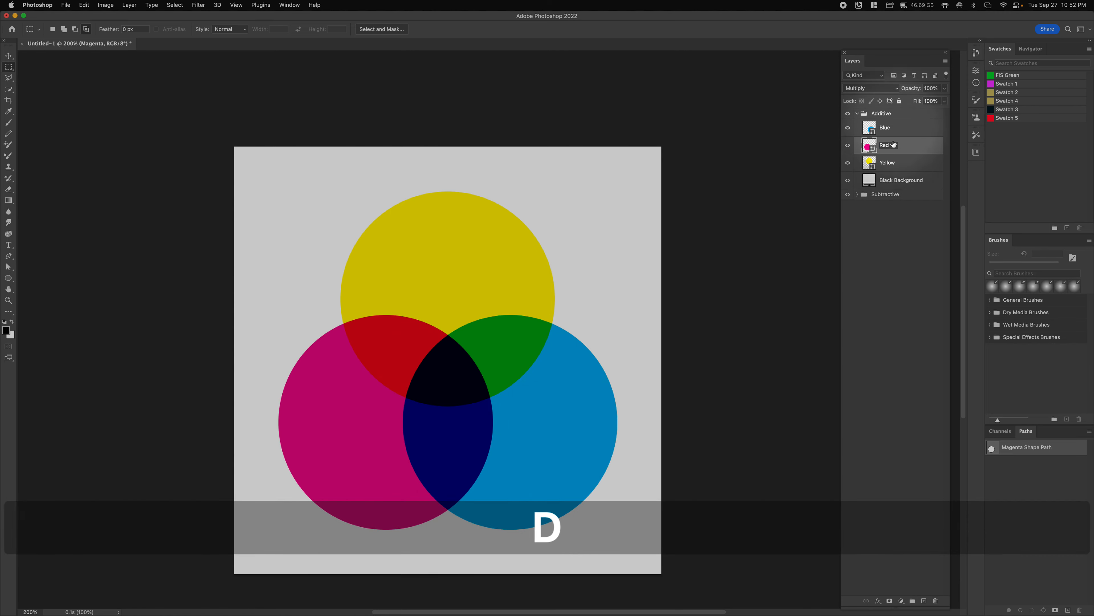
click(891, 299)
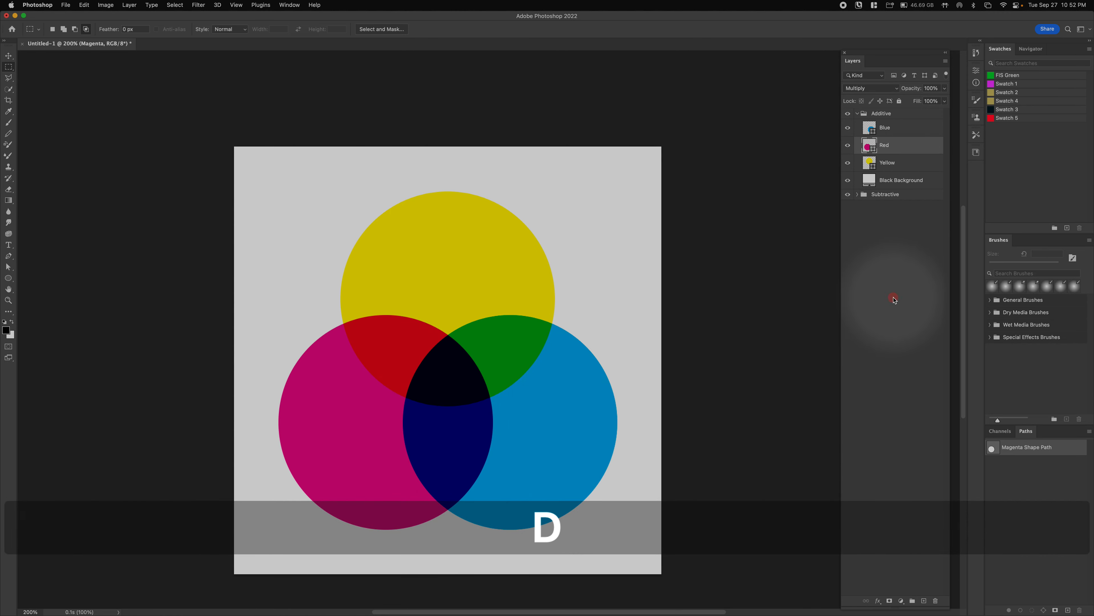
- Rename the Yellow layer to Green and open the Black Background fill colour
double_click(887, 163)
text(G)
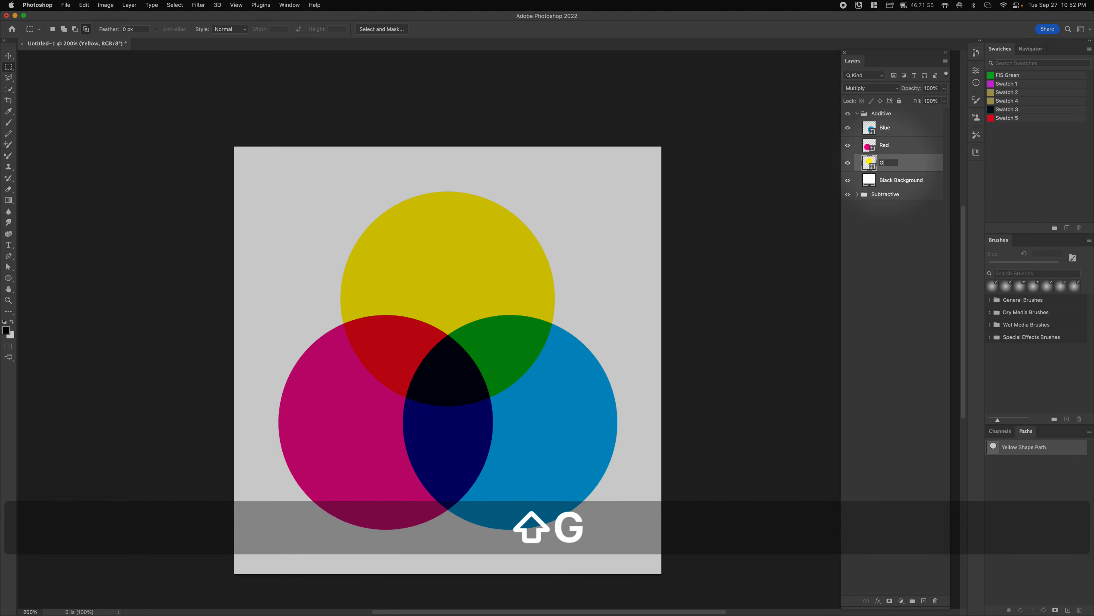
text(reen)
key(Return)
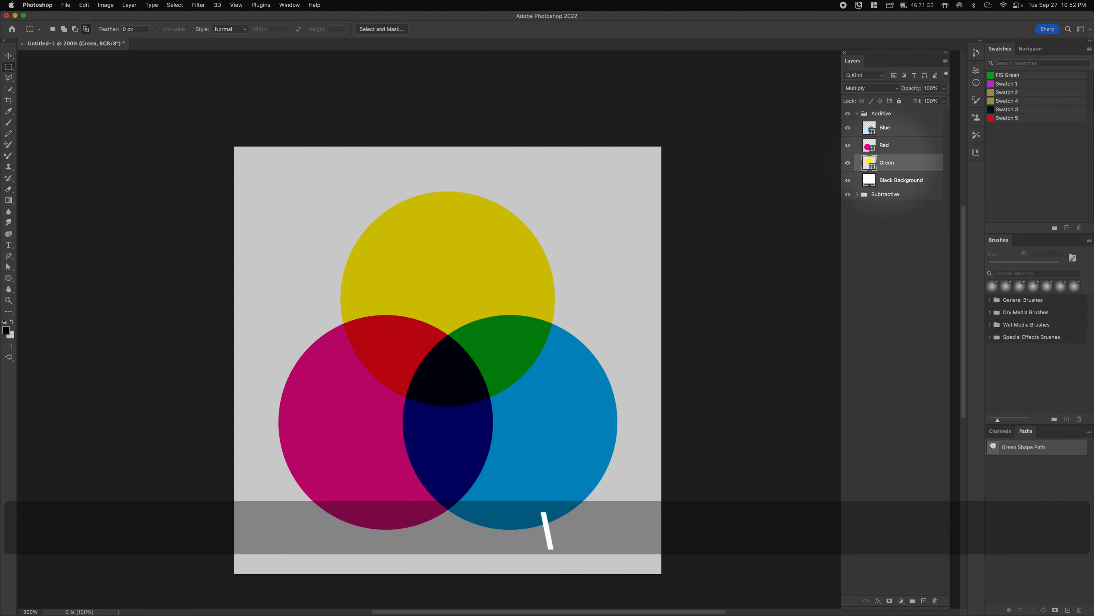
click(913, 256)
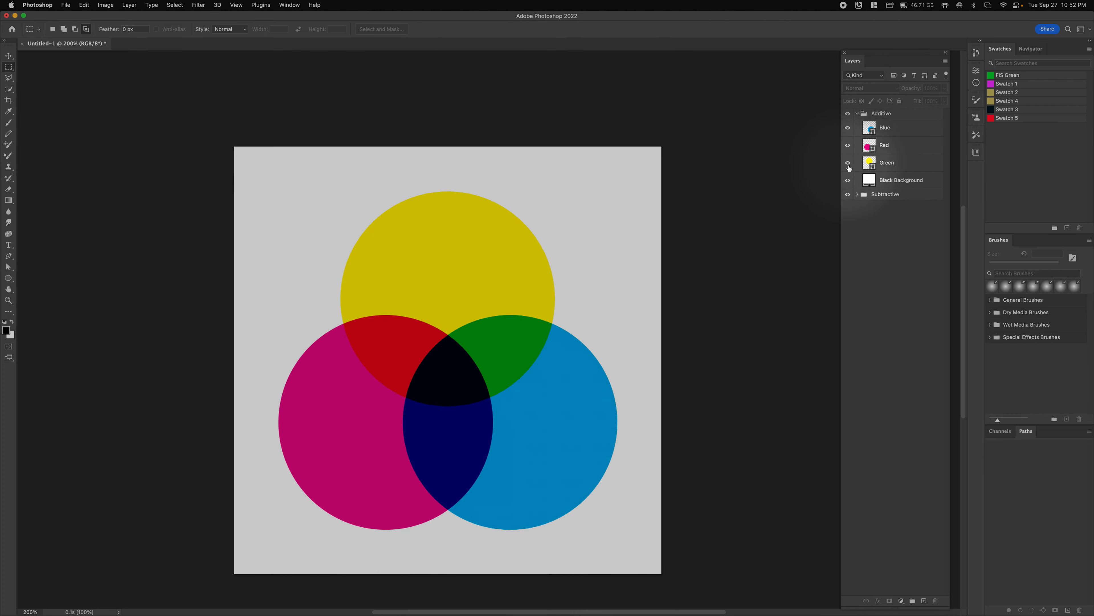
double_click(871, 181)
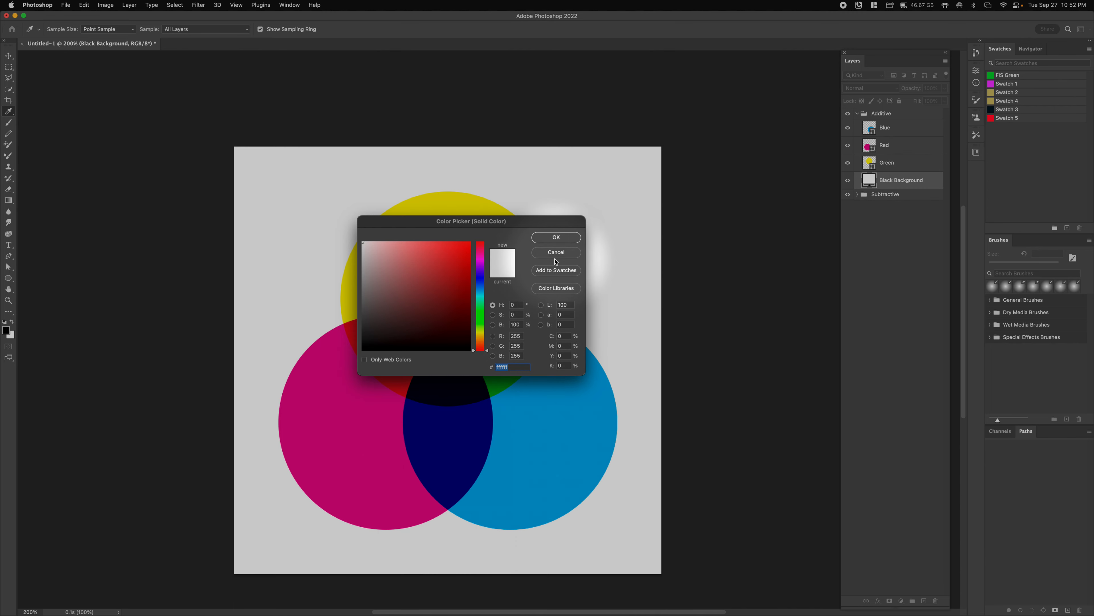
- Set the Black Background layer's fill to pure black, 000000
click(556, 238)
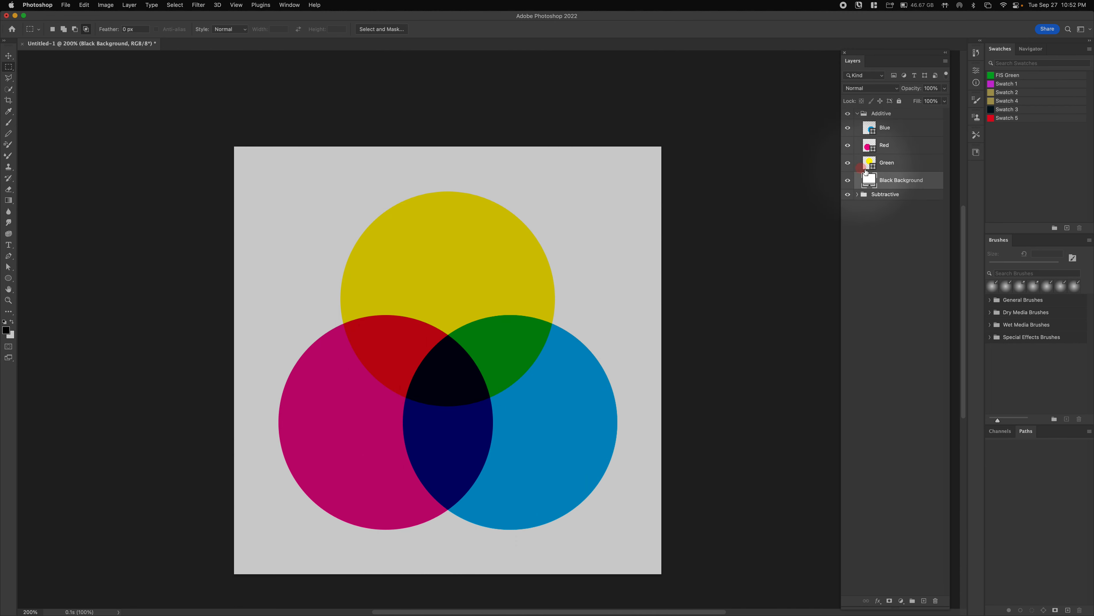
click(858, 195)
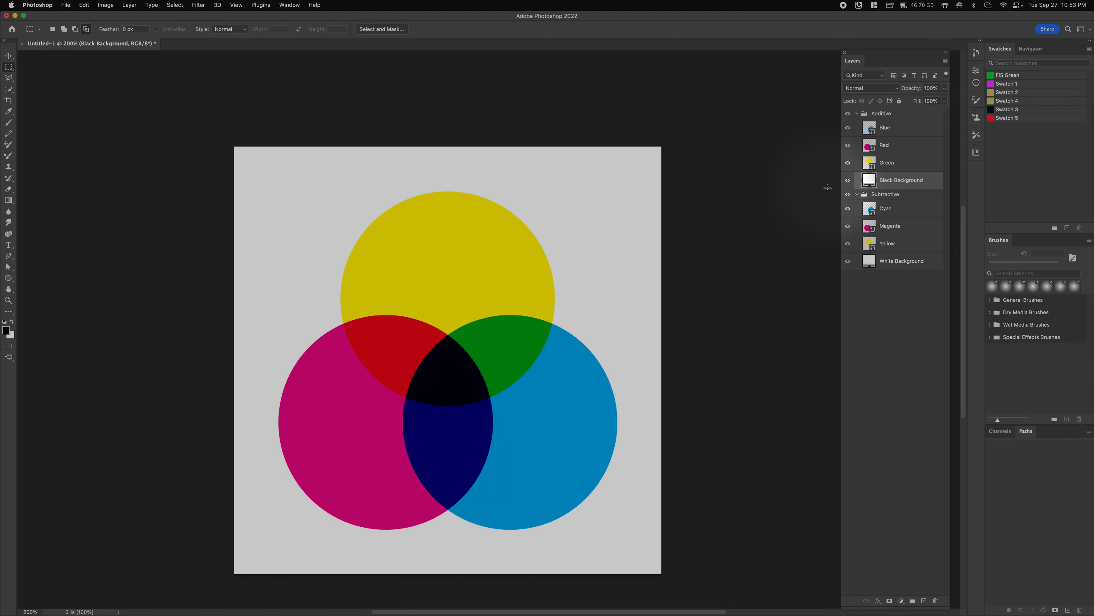
double_click(868, 181)
drag(464, 296, 344, 357)
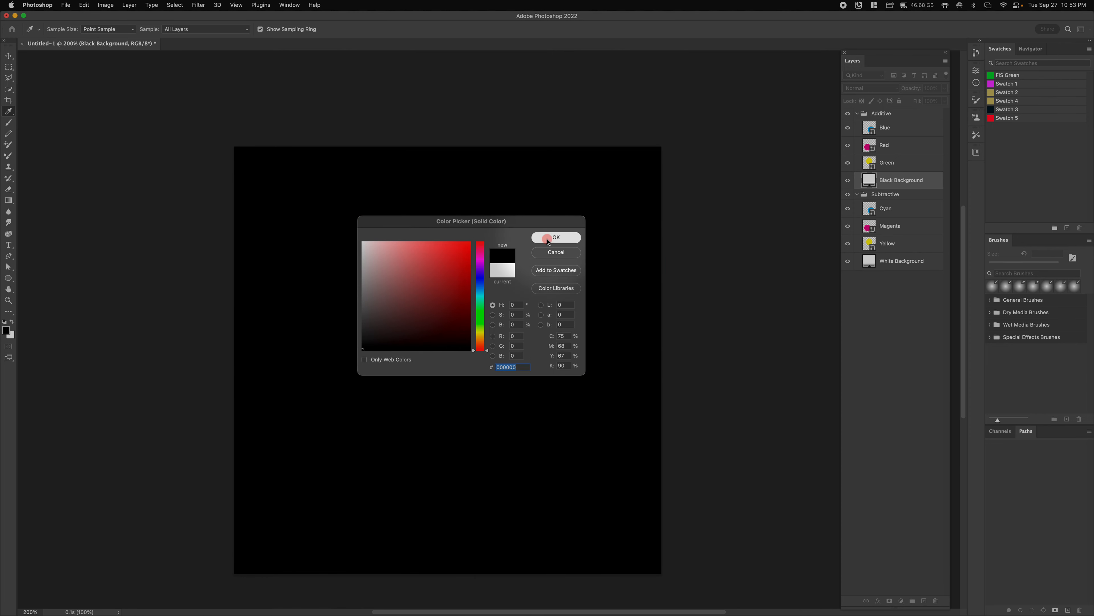
click(556, 237)
key(m)
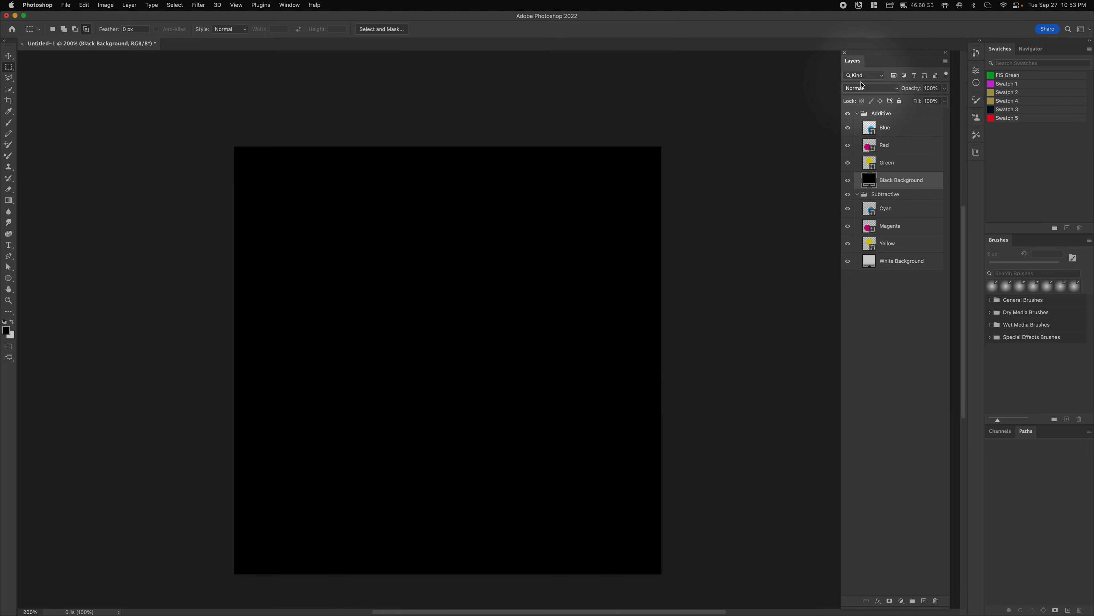
- Select the Blue layer and its circle path with the Path Selection tool
click(863, 131)
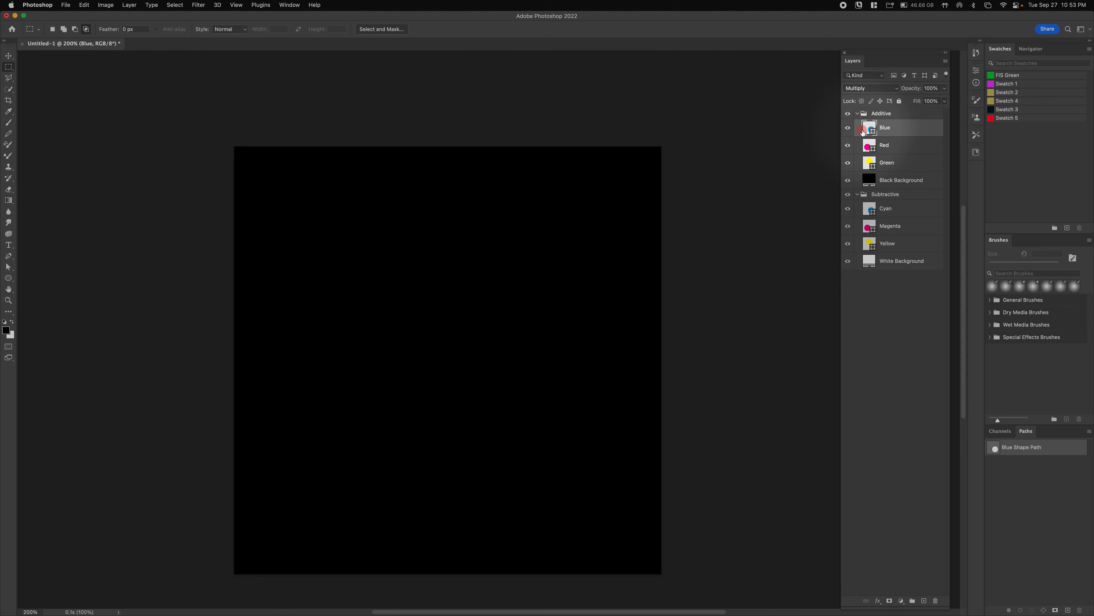
double_click(863, 131)
click(931, 163)
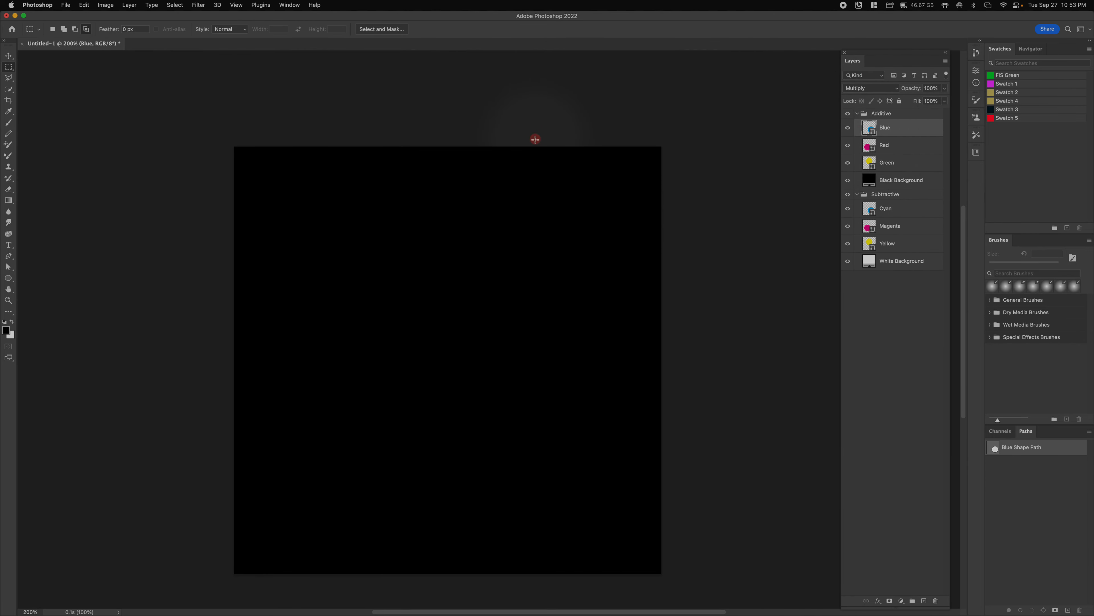
key(a)
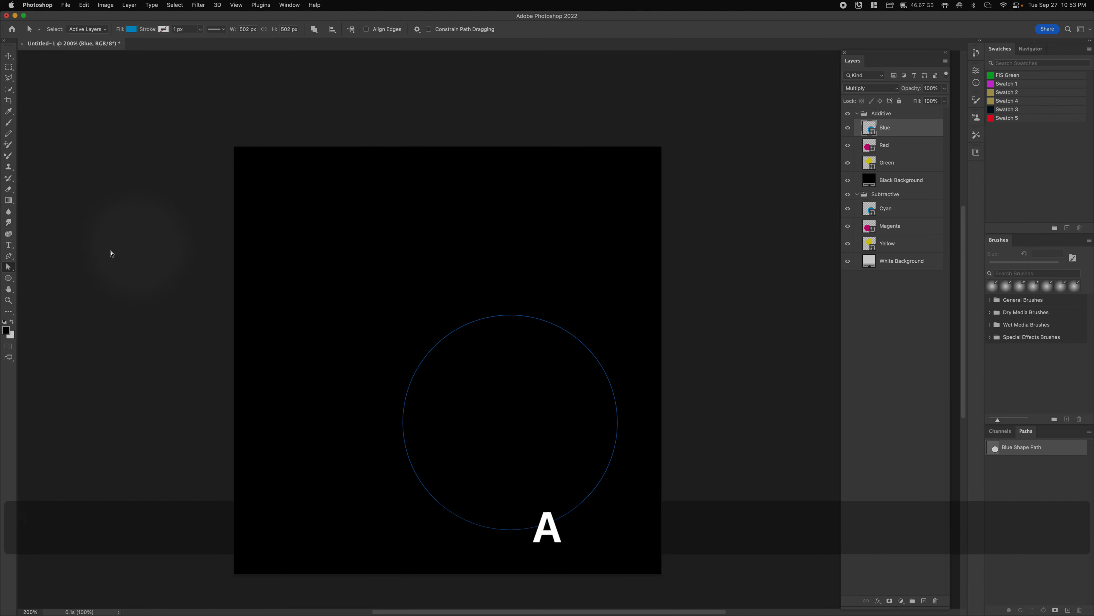
mouse_move(352, 234)
mouse_down()
mouse_move(612, 459)
mouse_move(662, 576)
mouse_up()
click(435, 240)
drag(265, 223, 677, 557)
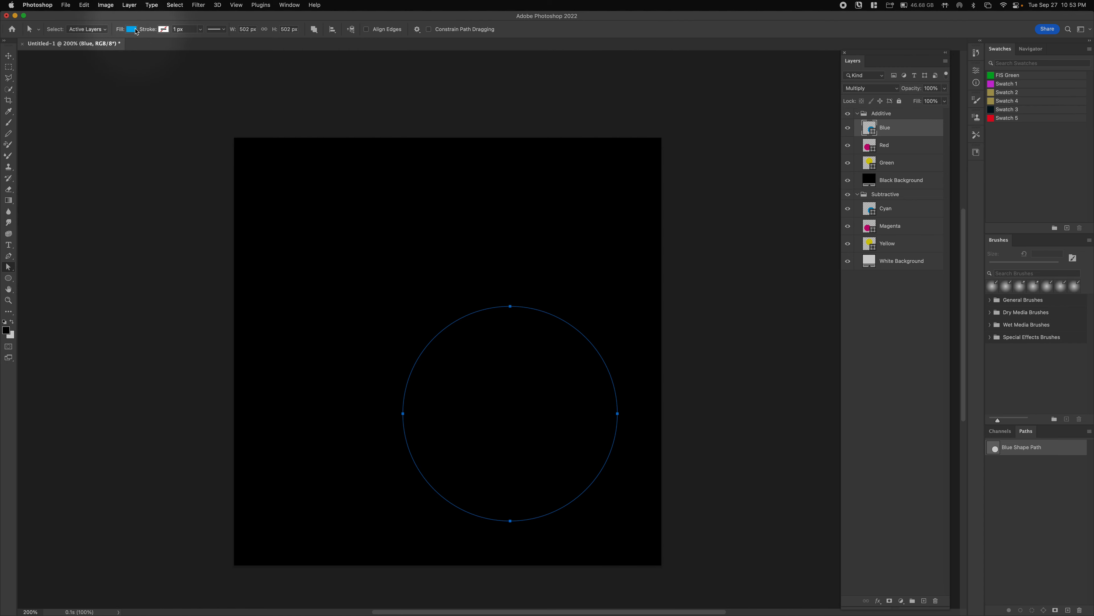
- Enter G 0 and B 255 in the fill Color Picker for pure blue
click(133, 29)
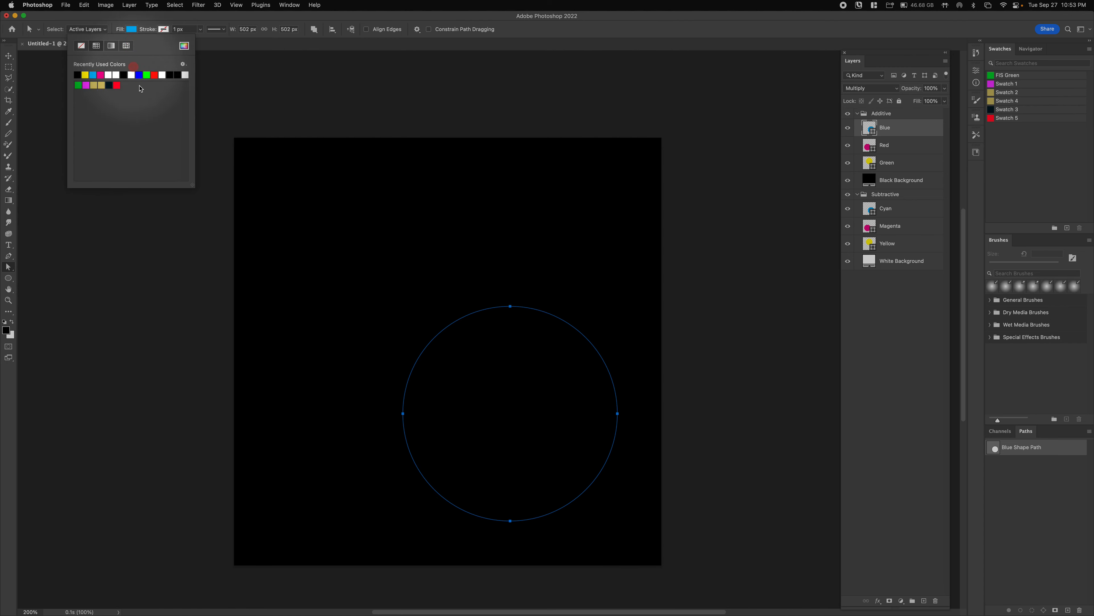
click(182, 50)
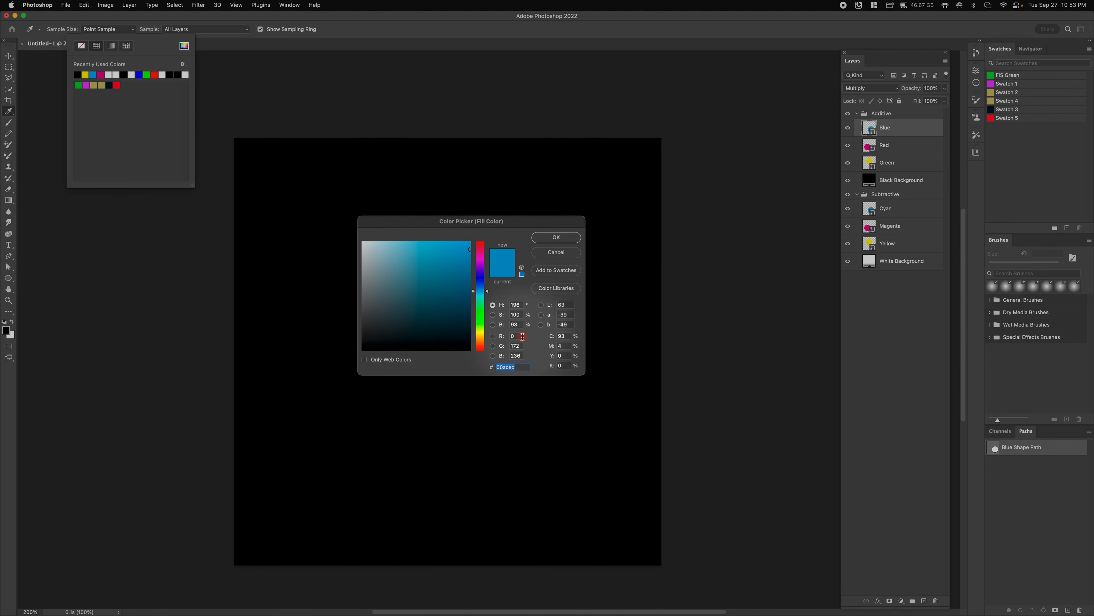
double_click(515, 345)
text(0)
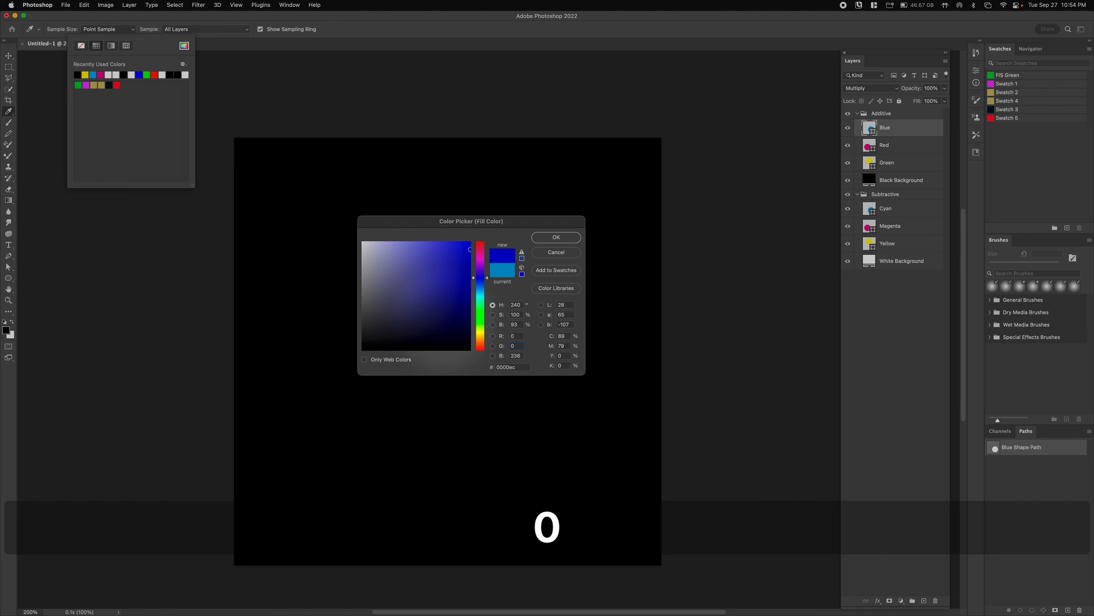
key(Tab)
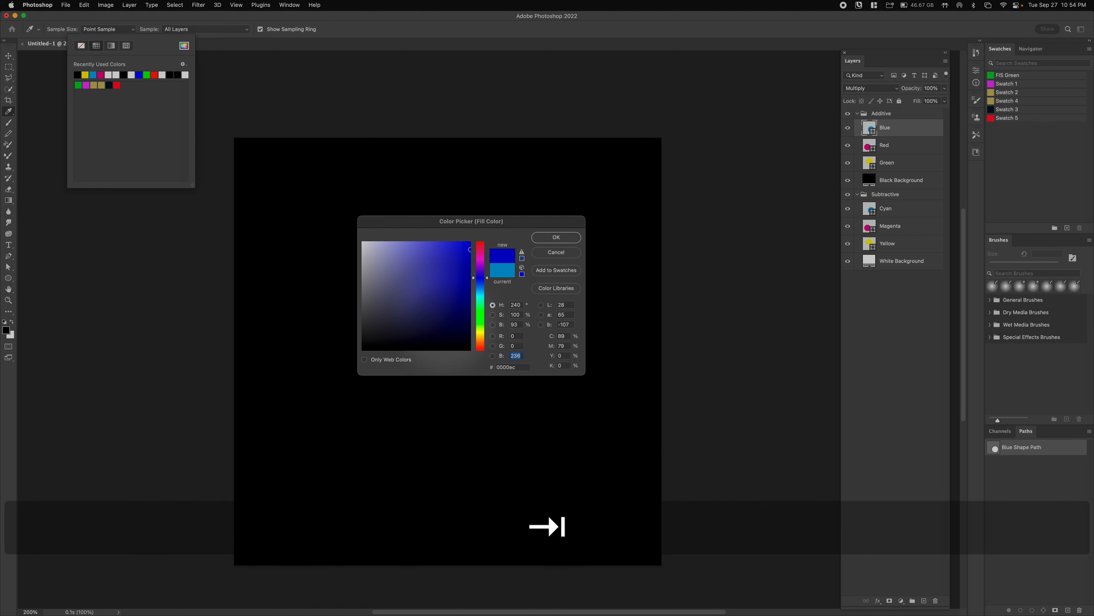
text(255)
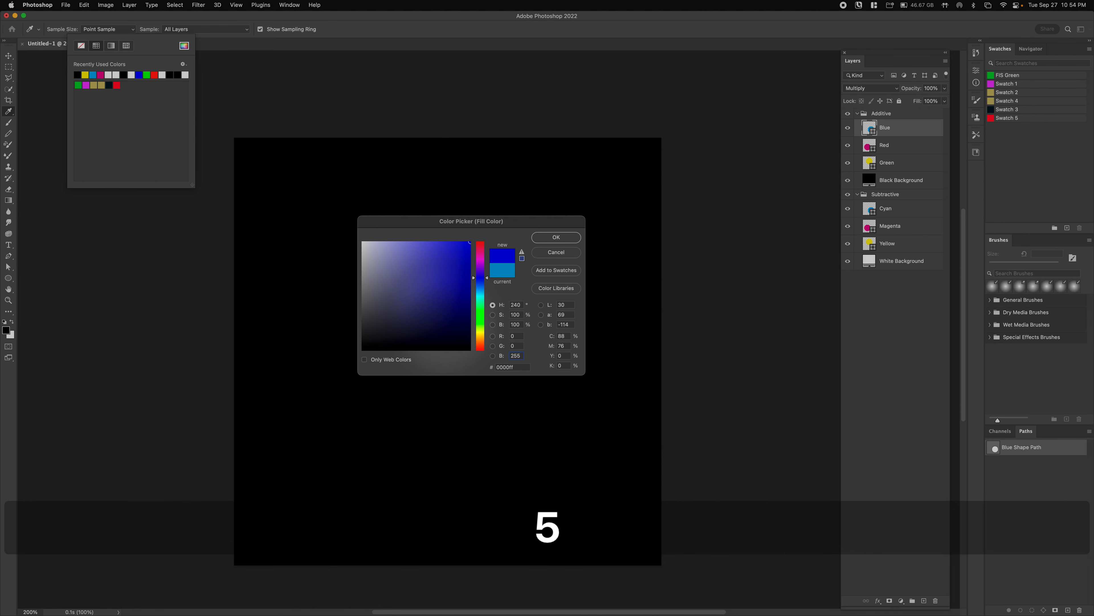
- Apply the blue fill, then give the Red circle a pure red fill (255, 0, 0)
click(547, 237)
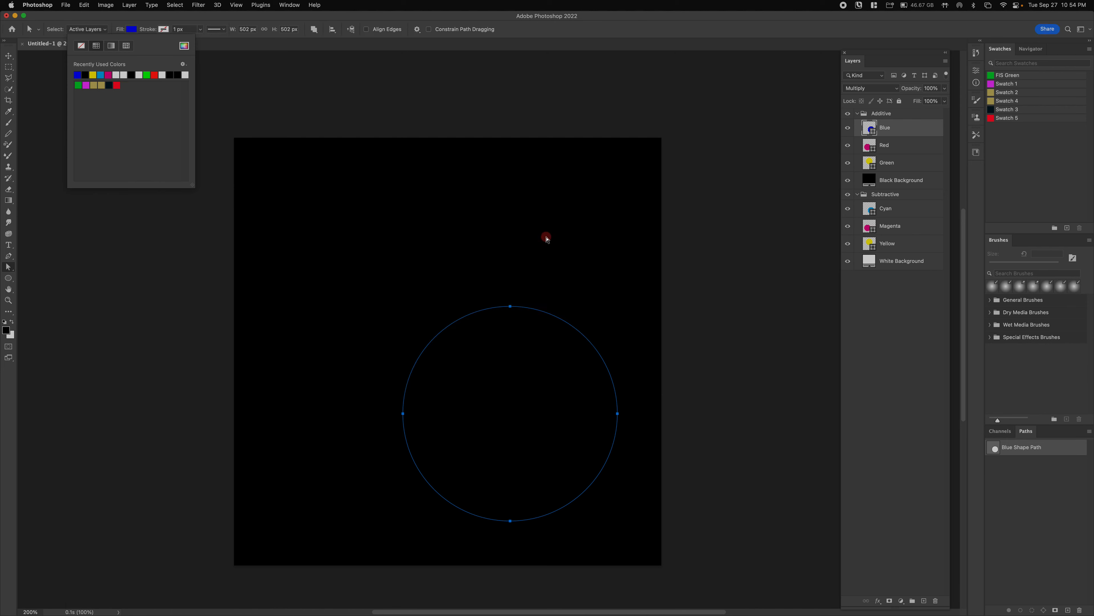
click(905, 147)
drag(133, 252, 569, 535)
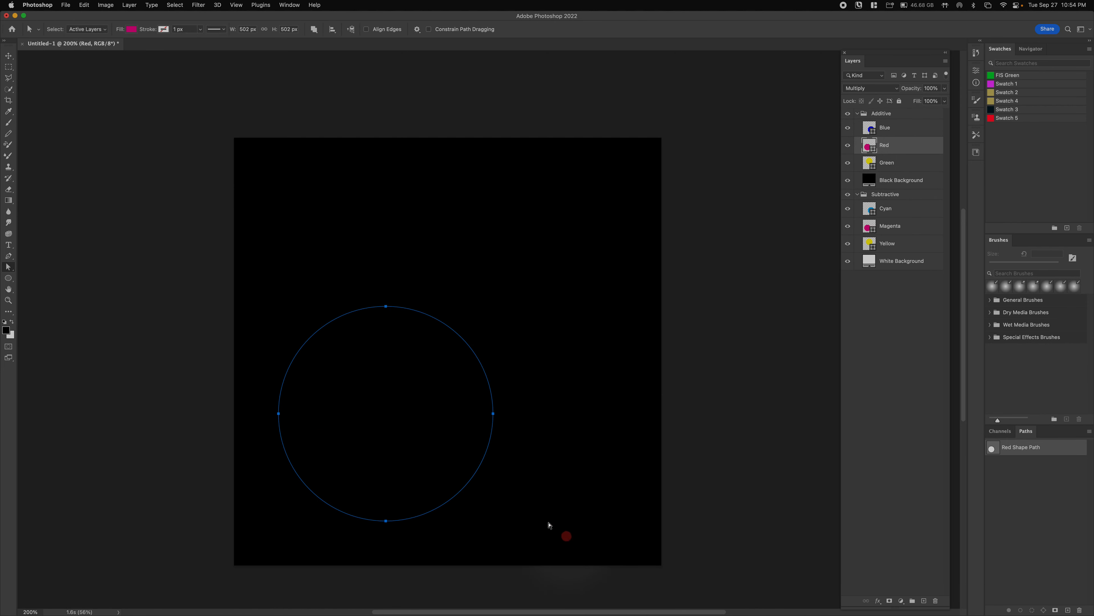
click(130, 29)
click(184, 46)
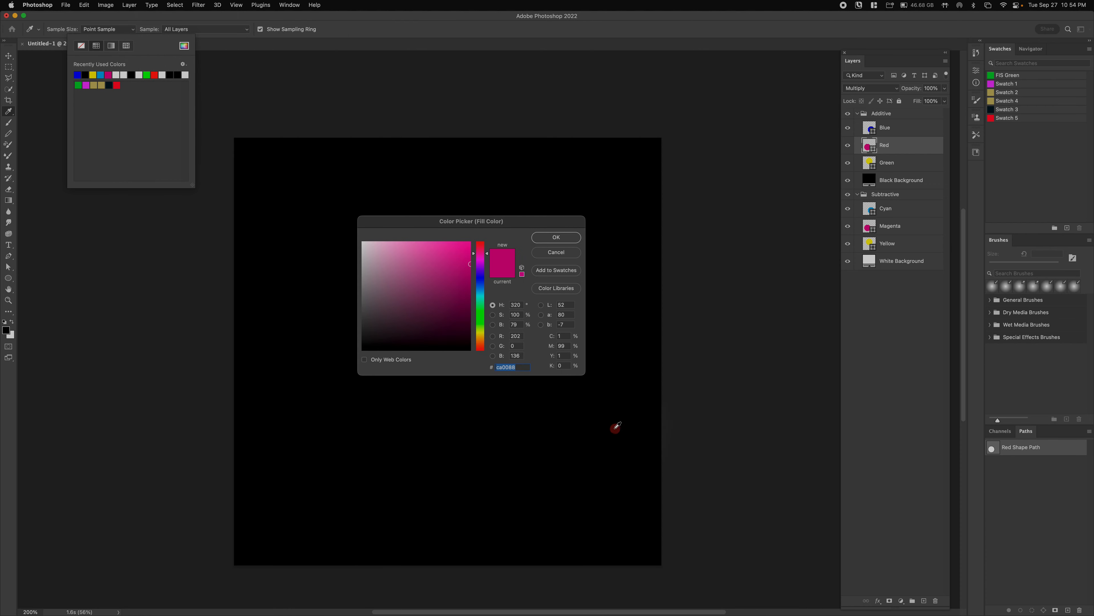
click(517, 336)
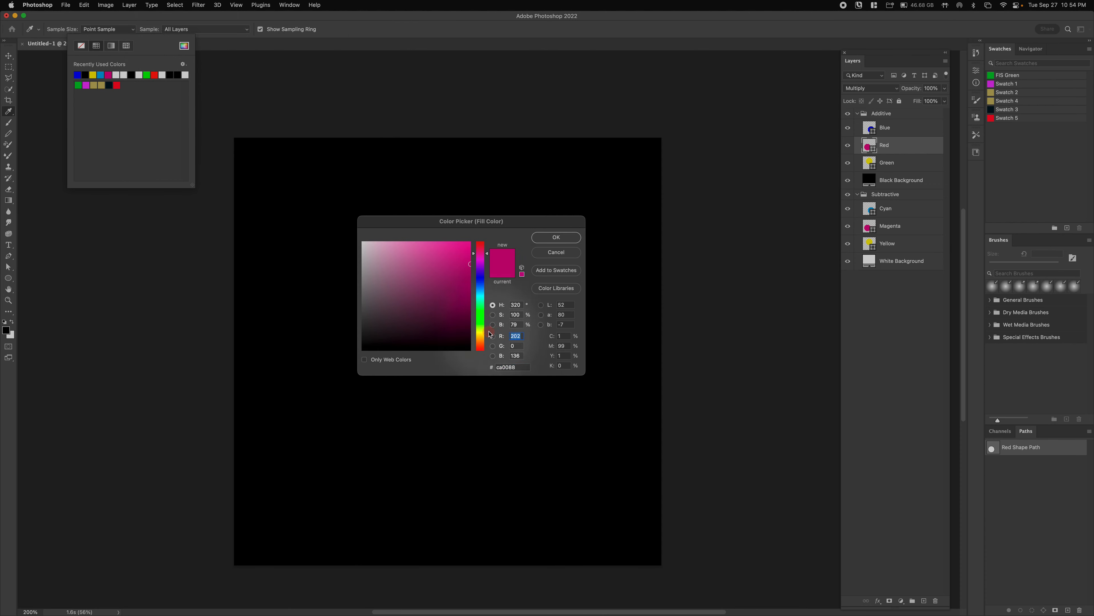
text(255)
key(Tab)
key(Tab)
text(0)
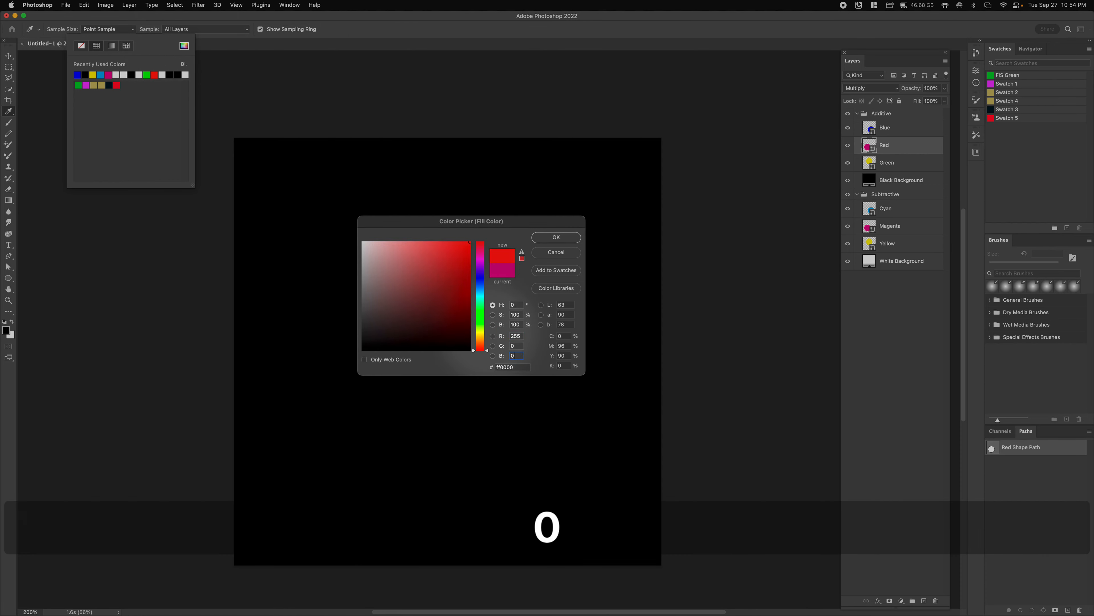
click(556, 237)
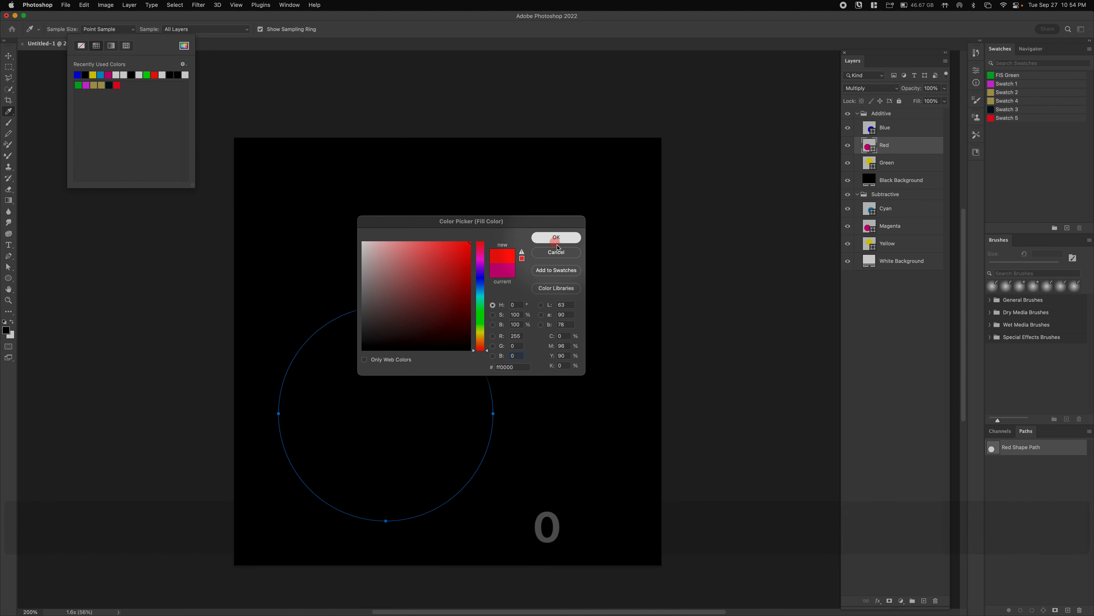
- Give the Green circle a pure green fill (0, 255, 0)
click(887, 162)
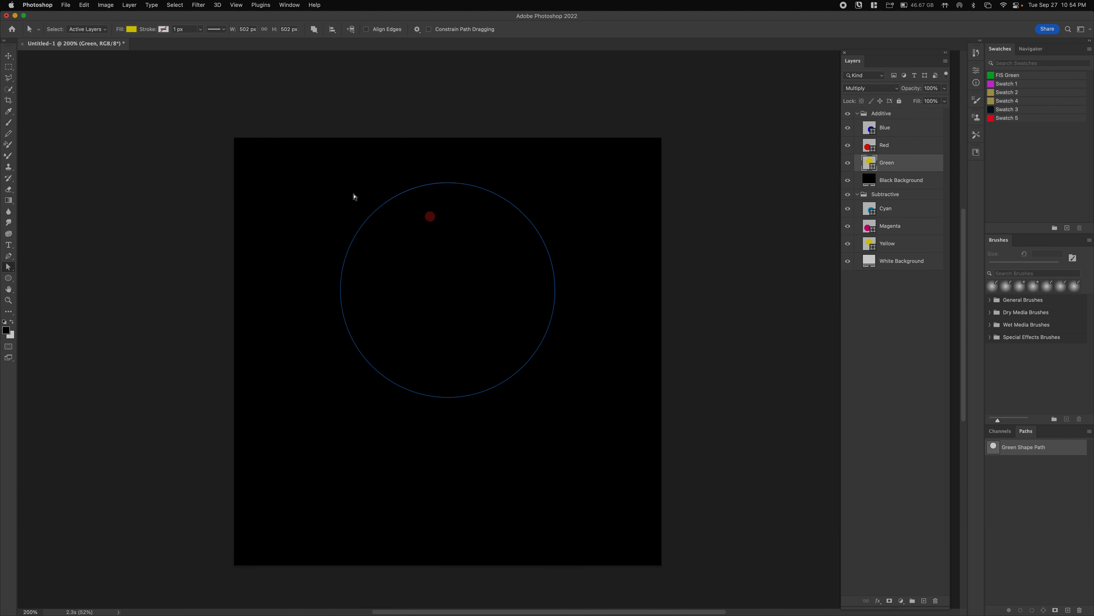
drag(182, 101, 518, 440)
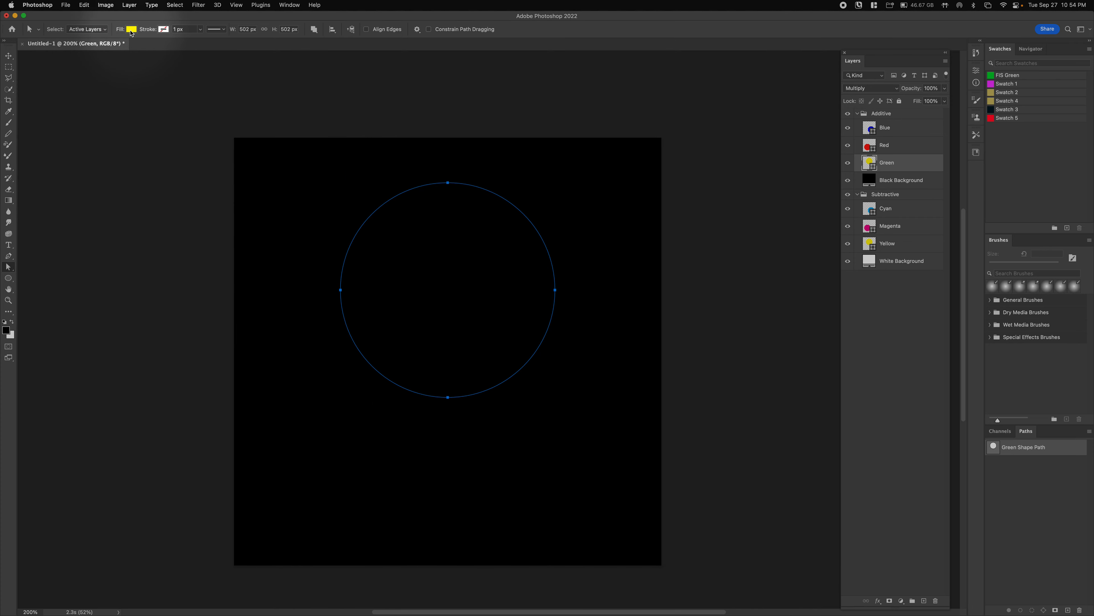
click(132, 31)
click(185, 46)
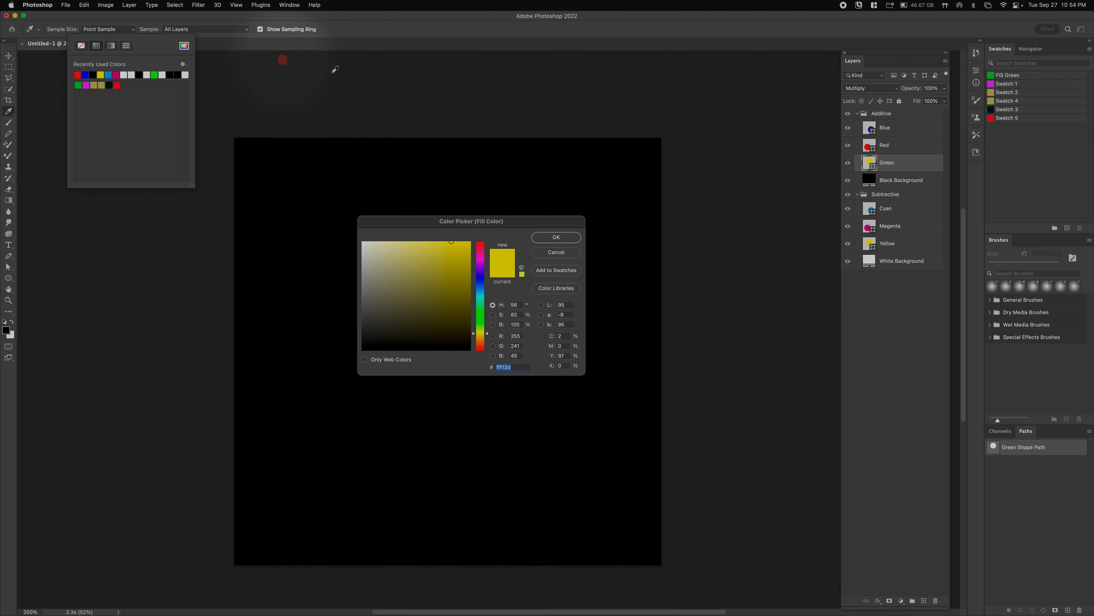
click(523, 336)
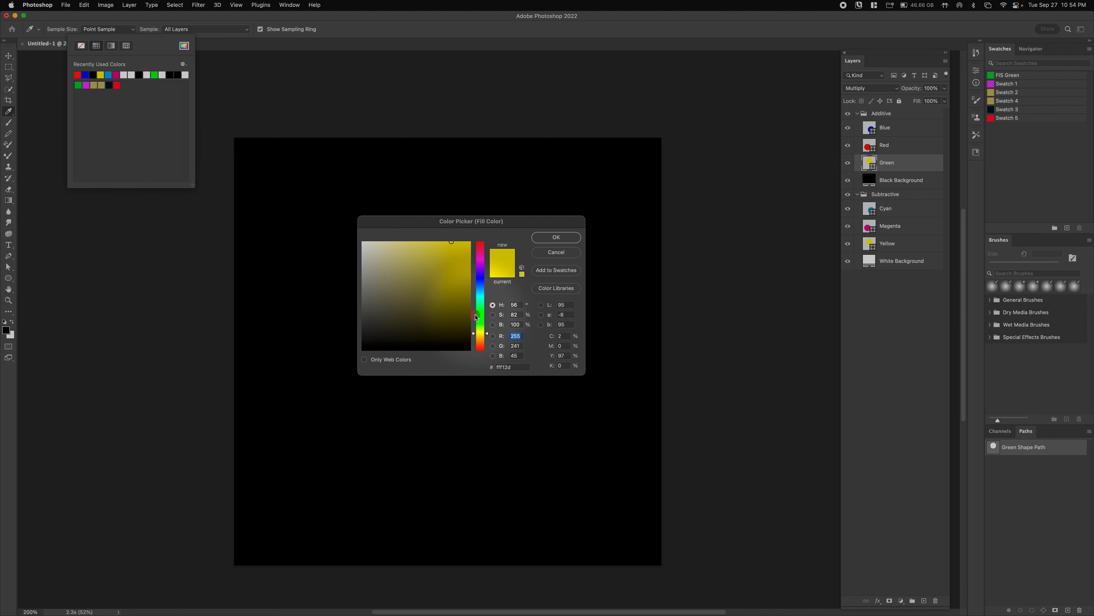
text(0)
key(Tab)
text(255)
key(Tab)
text(0)
key(Tab)
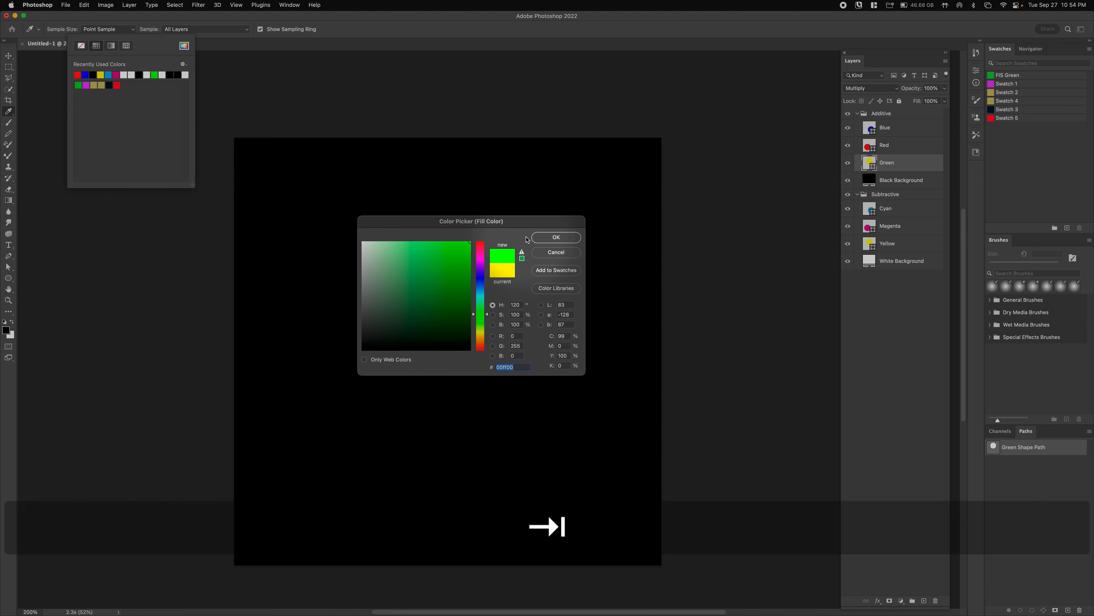
click(556, 237)
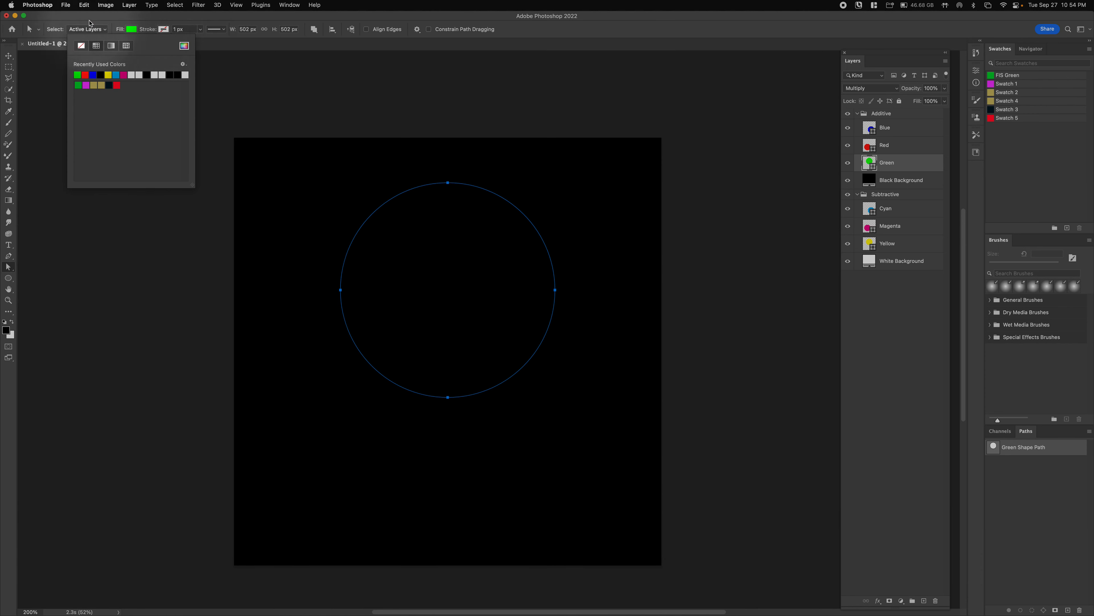
click(131, 29)
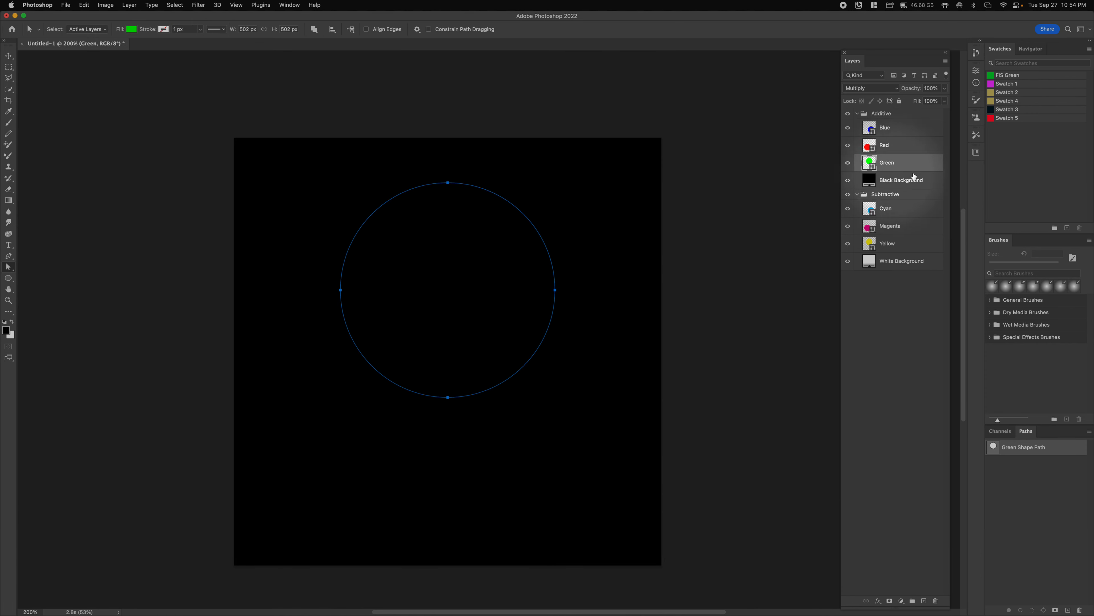
click(870, 128)
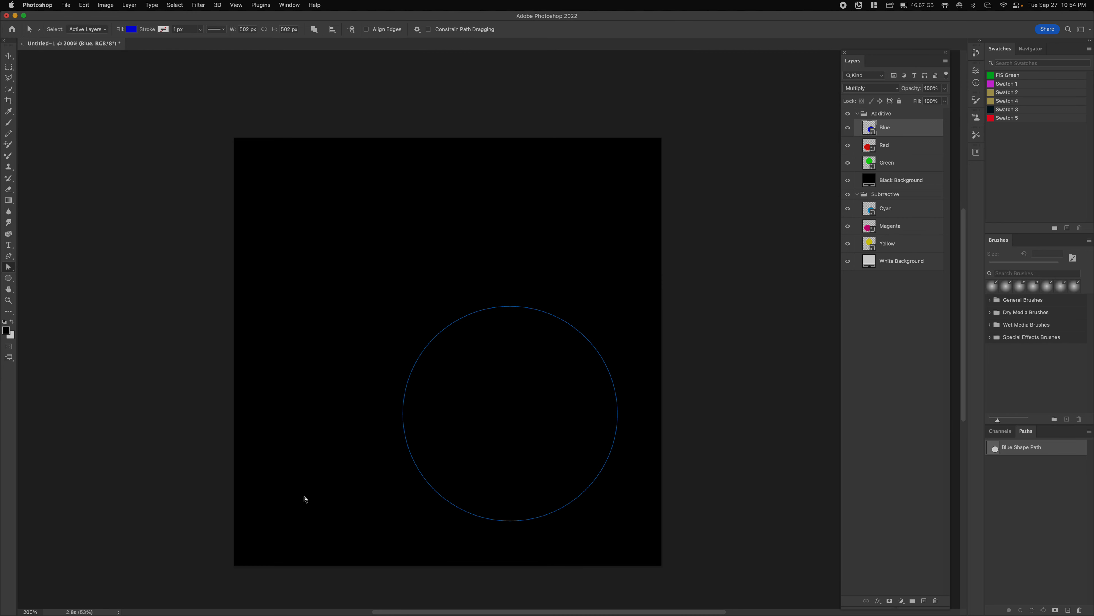
- Select the Blue, Red and Green layers and set their blend mode to Screen
shift+click(882, 162)
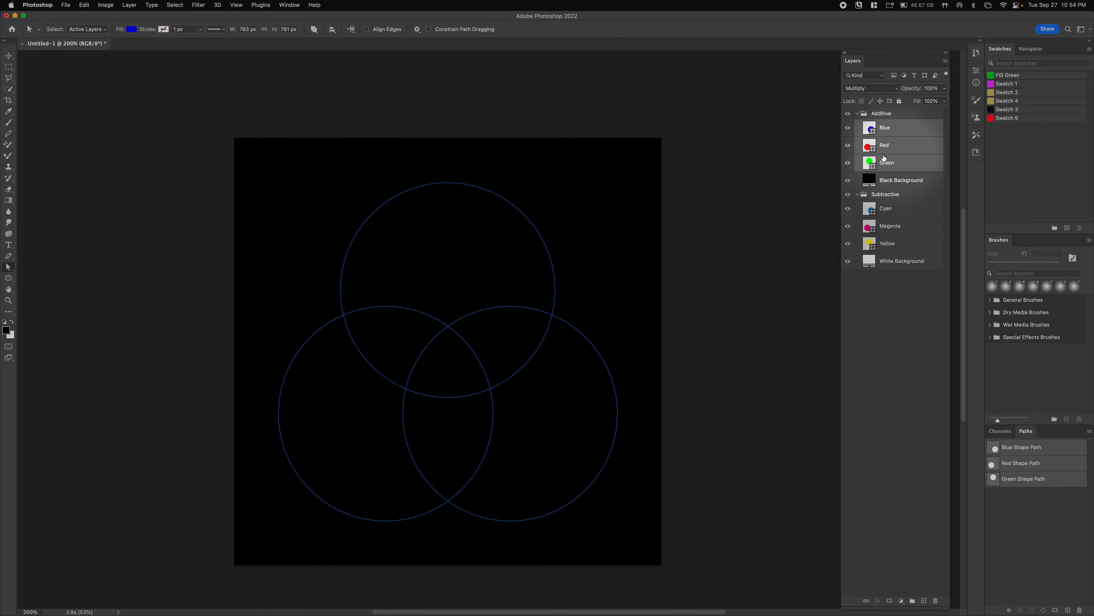
click(863, 89)
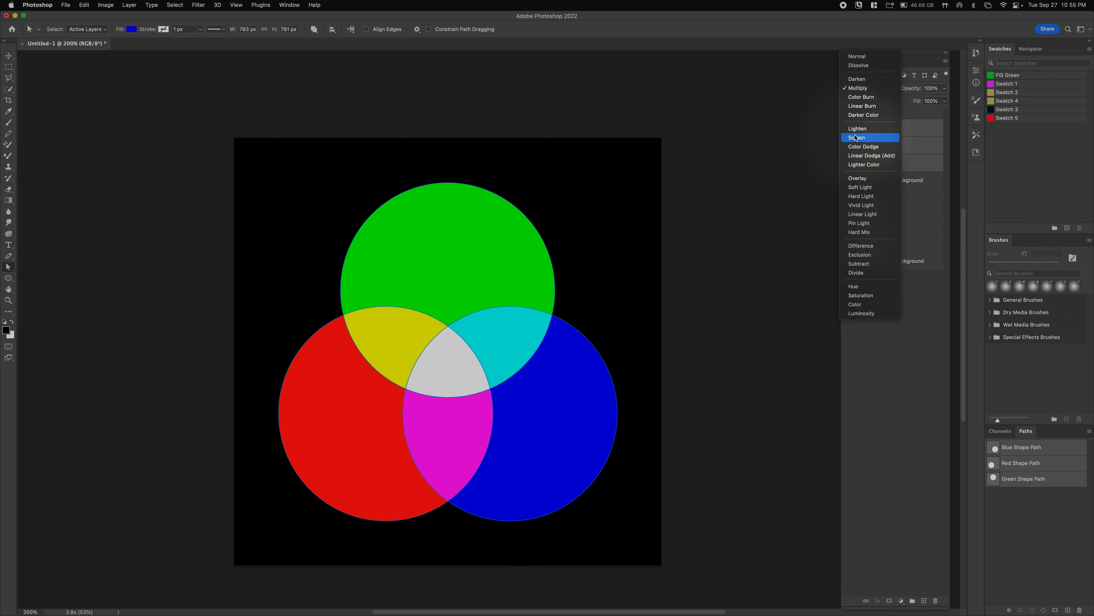
click(855, 137)
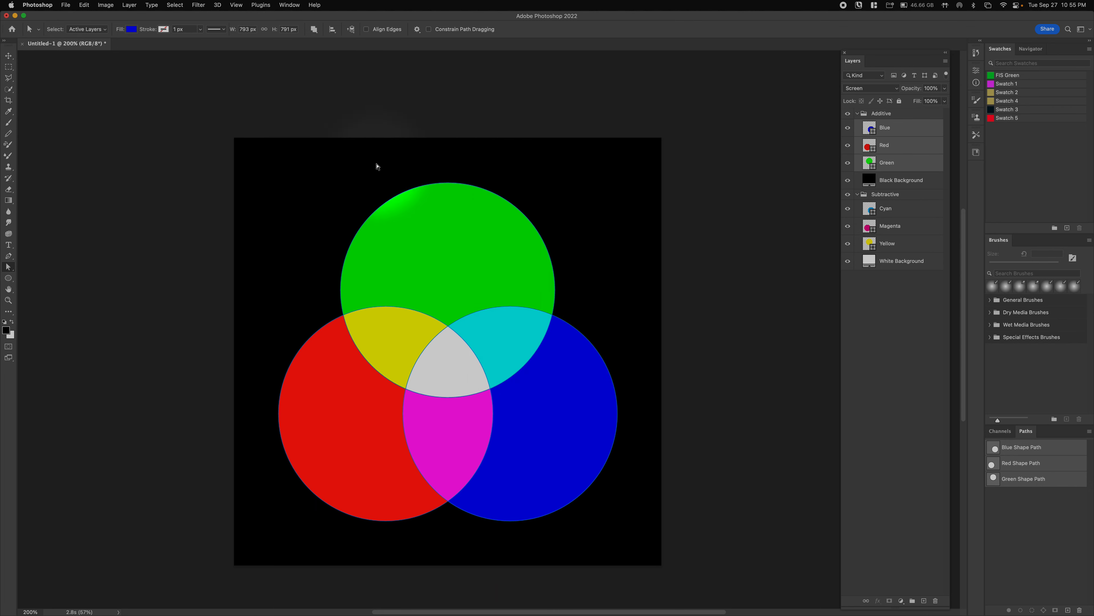
- Toggle the Additive group's visibility to compare CMY on white with RGB on black, ending visible
click(908, 308)
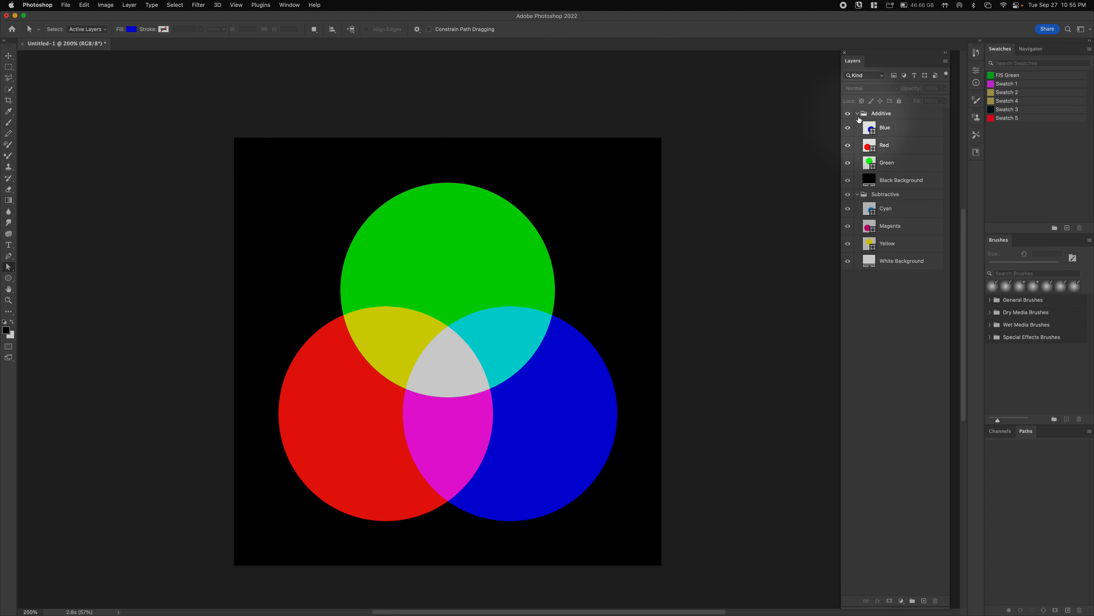
click(847, 113)
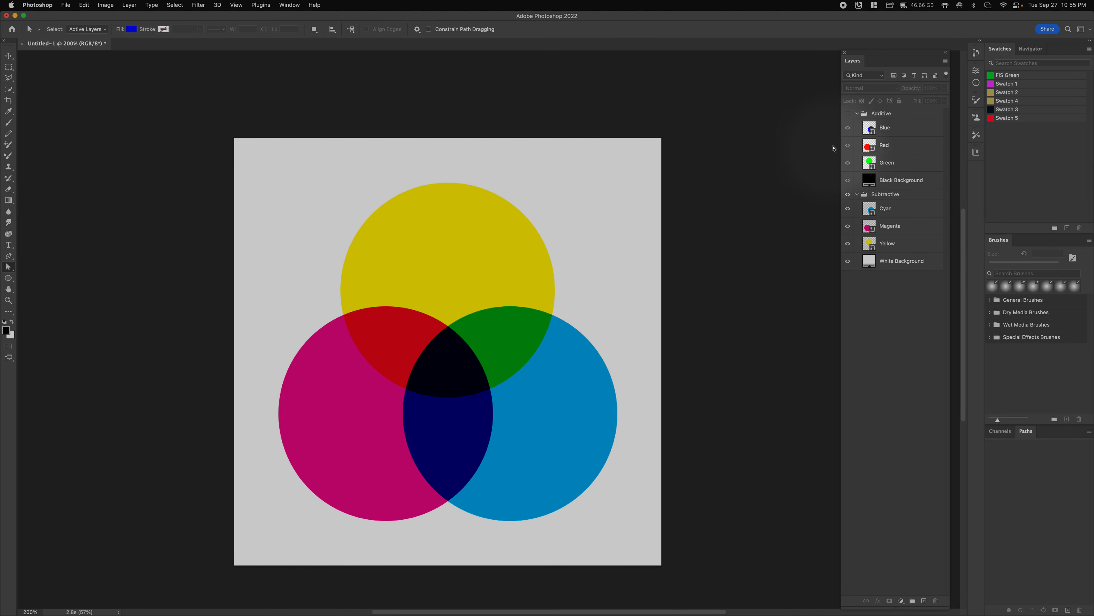
click(849, 115)
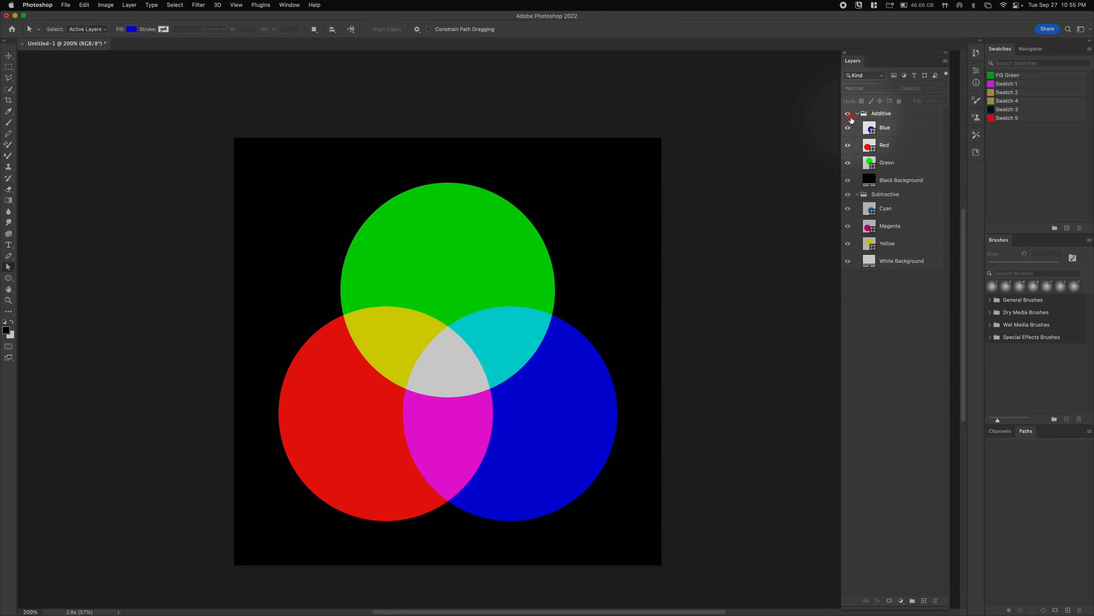
click(850, 115)
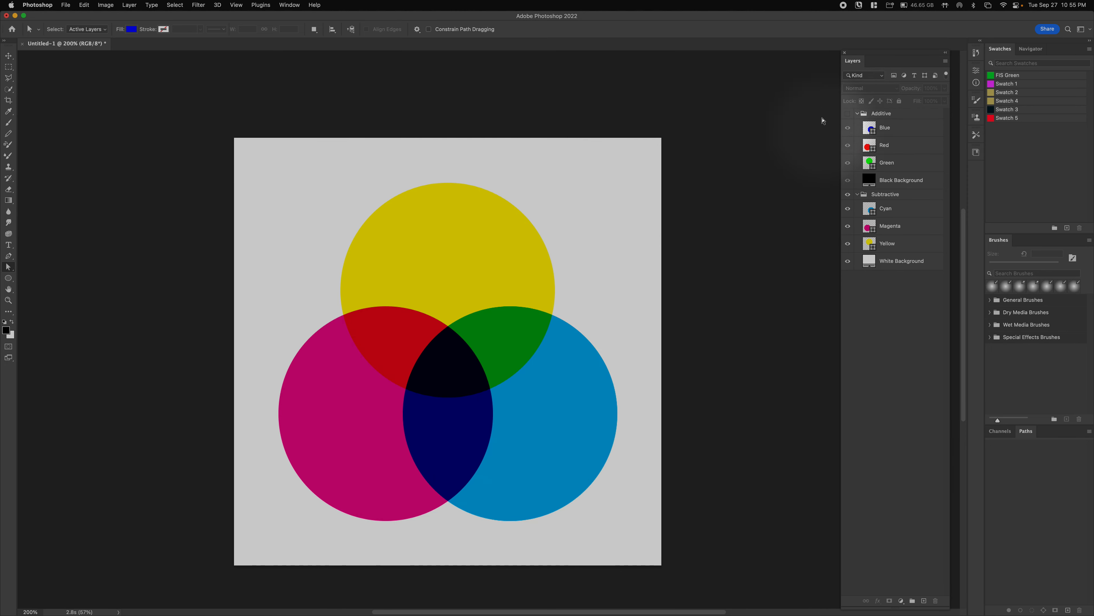
click(848, 114)
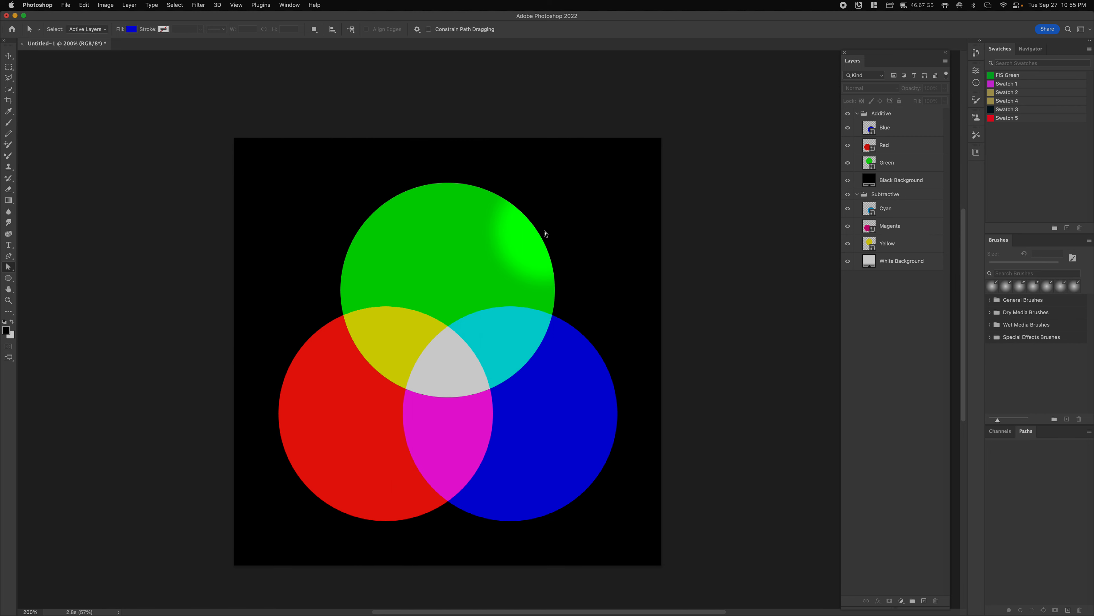
scroll(545, 233, up, 1)
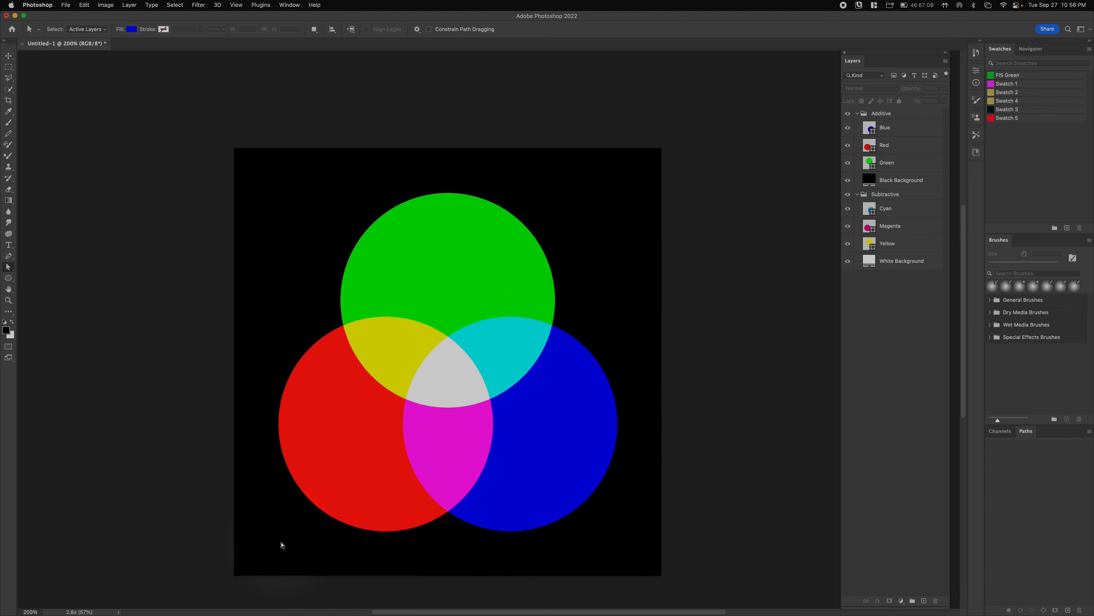
click(847, 114)
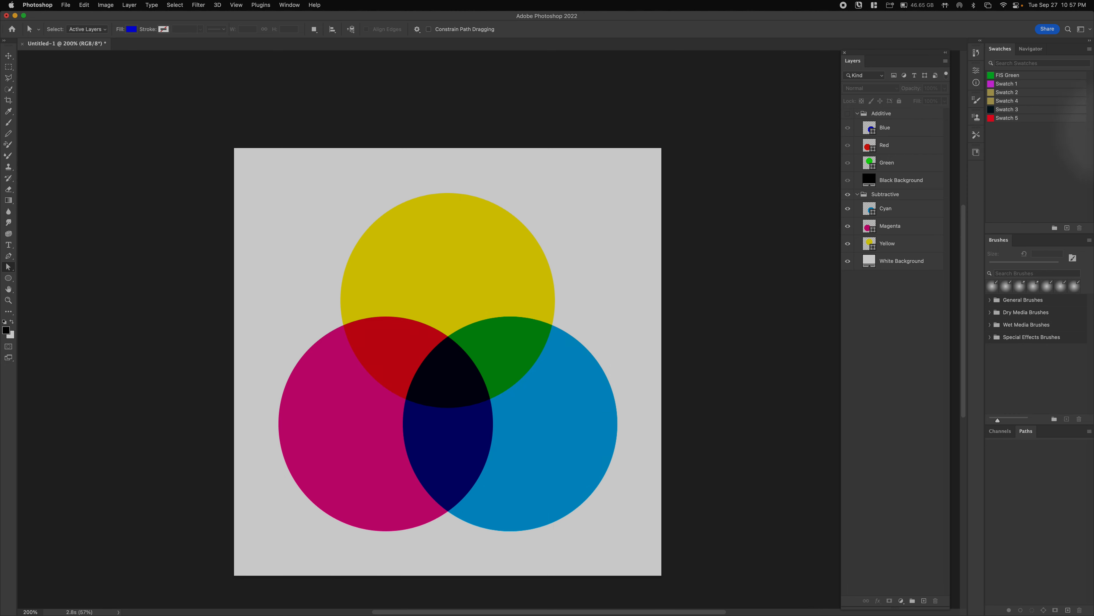
click(847, 114)
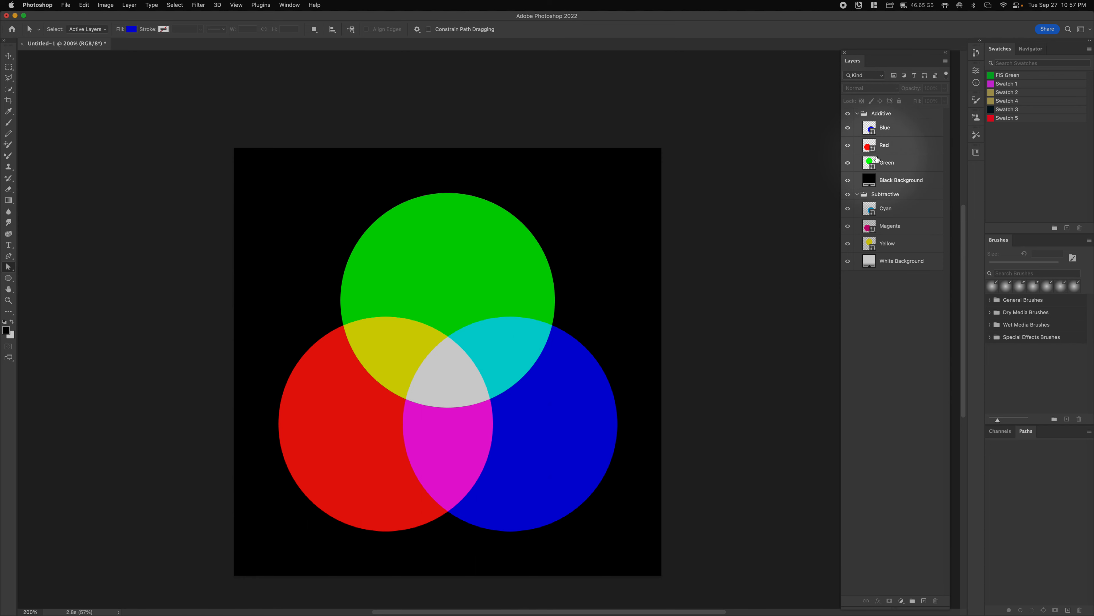
- Confirm the Red layer stays on Screen, collapse the Additive group, and begin Save As
click(869, 214)
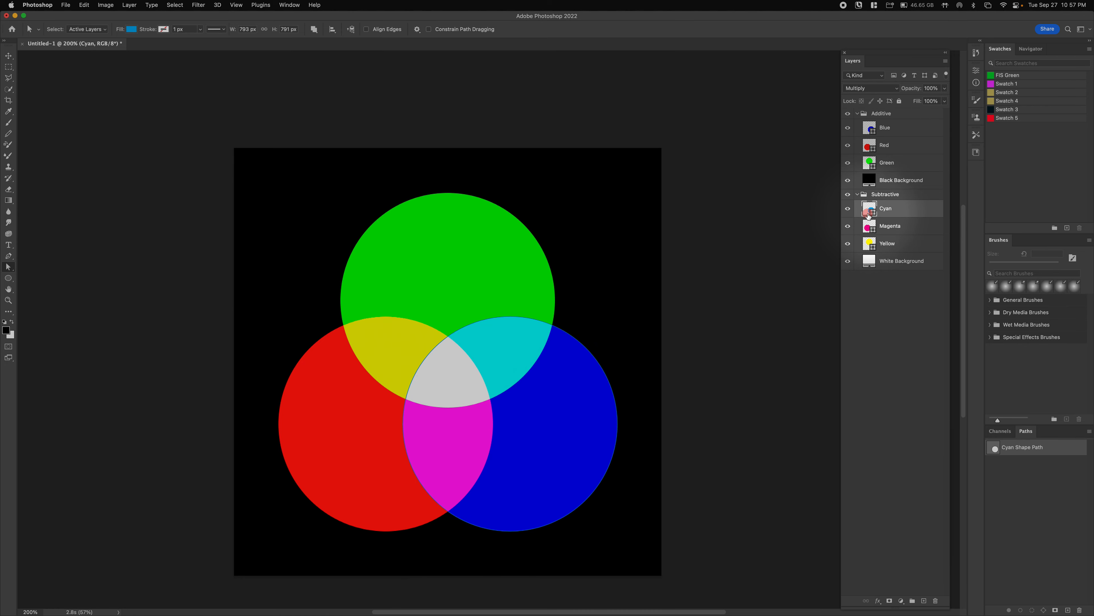
click(888, 145)
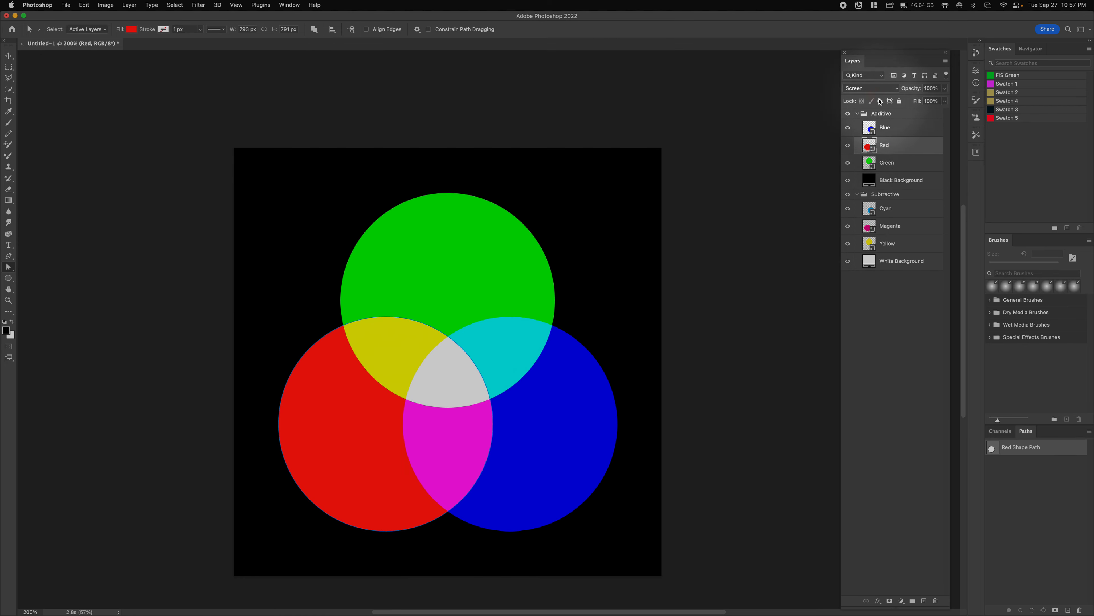
click(875, 89)
key(Escape)
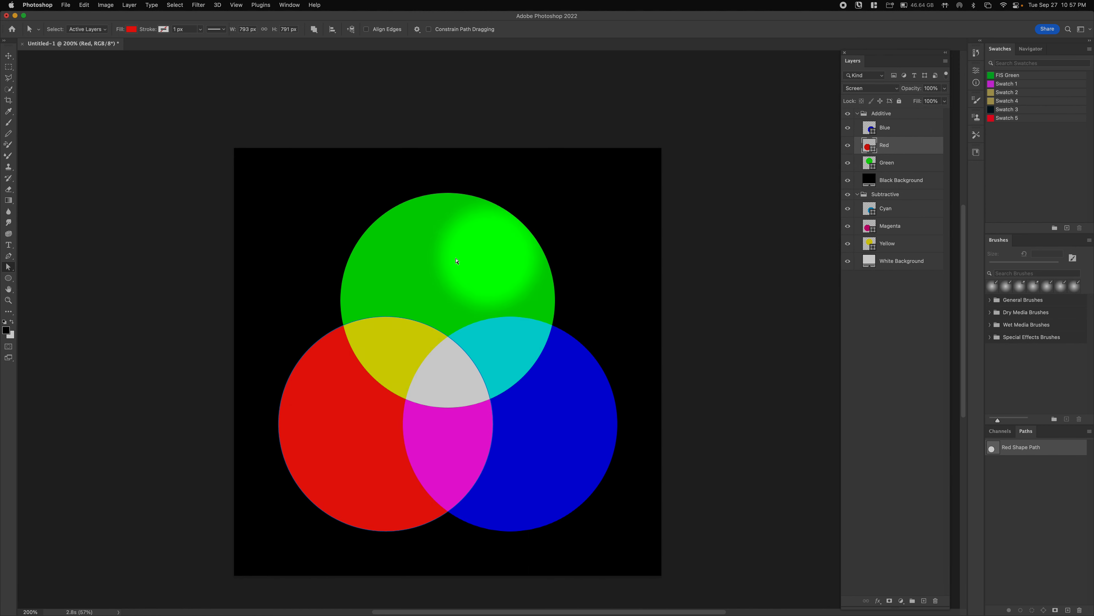
click(857, 114)
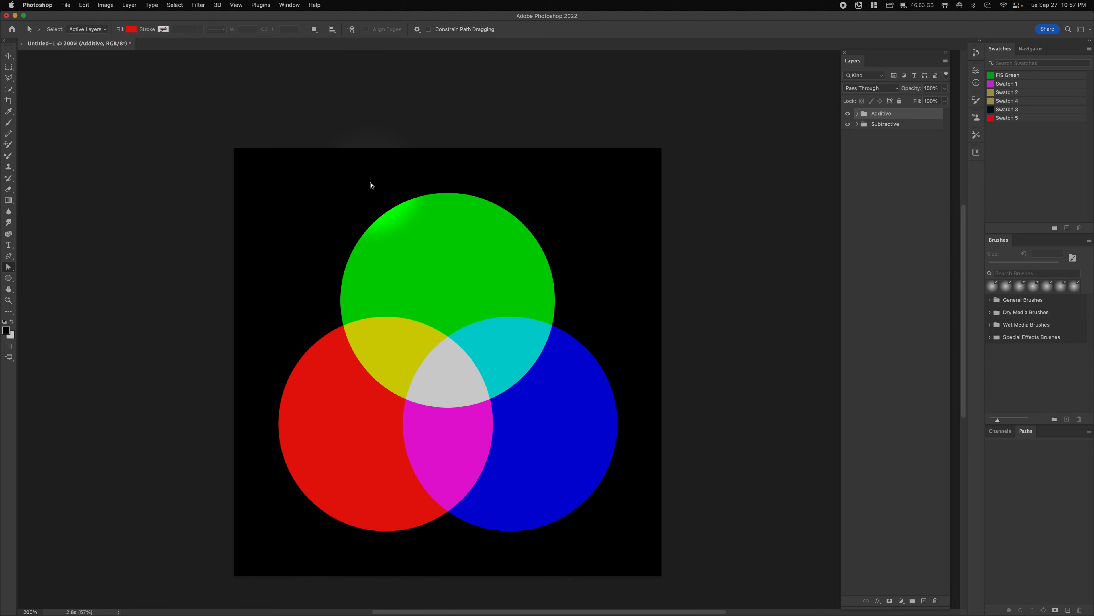
key(shift+super+s)
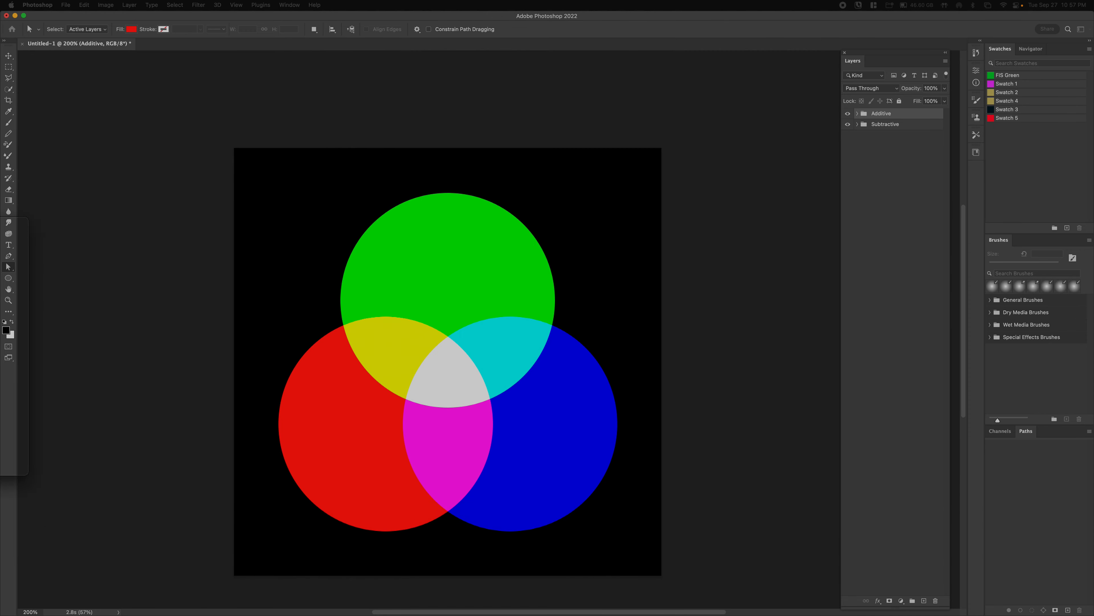
- Save the document on the Desktop as a PSD named CMYK-RGB plus the author's initial and last name
click(382, 460)
click(384, 460)
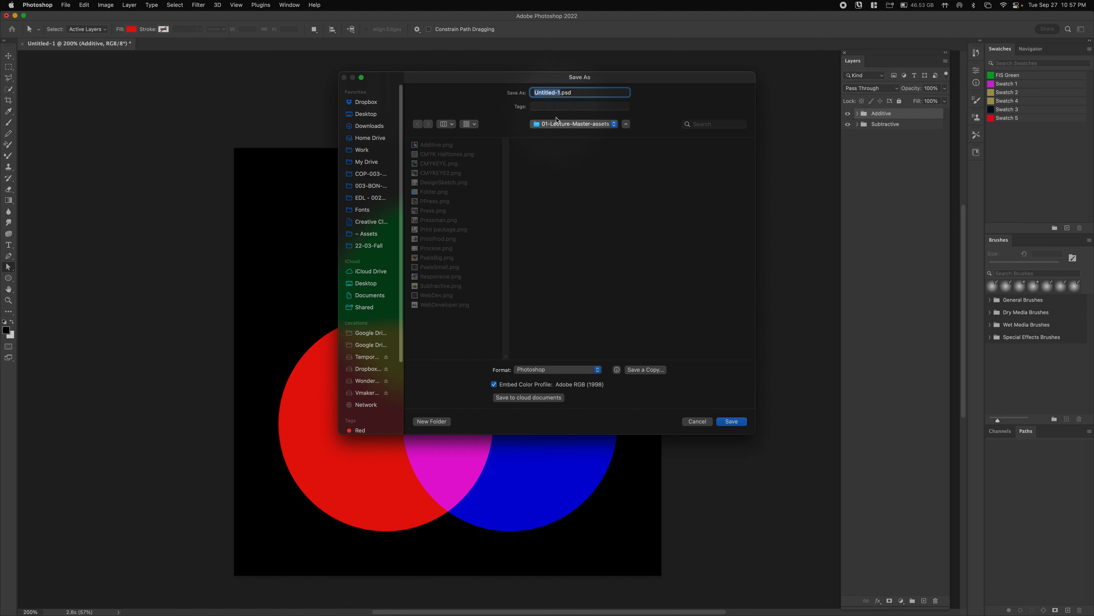
drag(378, 119, 374, 116)
click(366, 114)
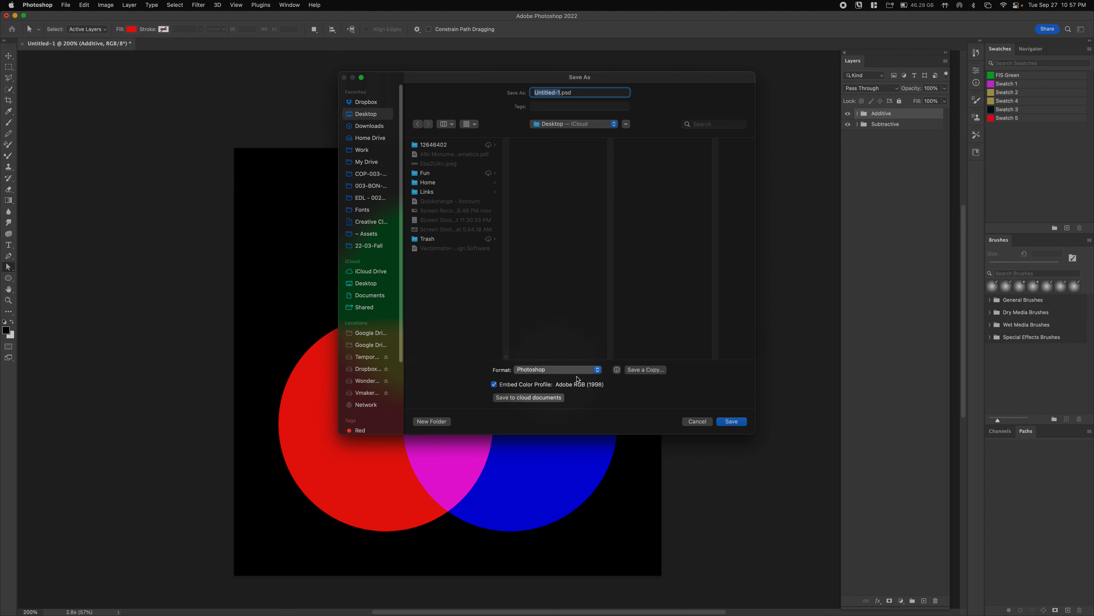
key(shift)
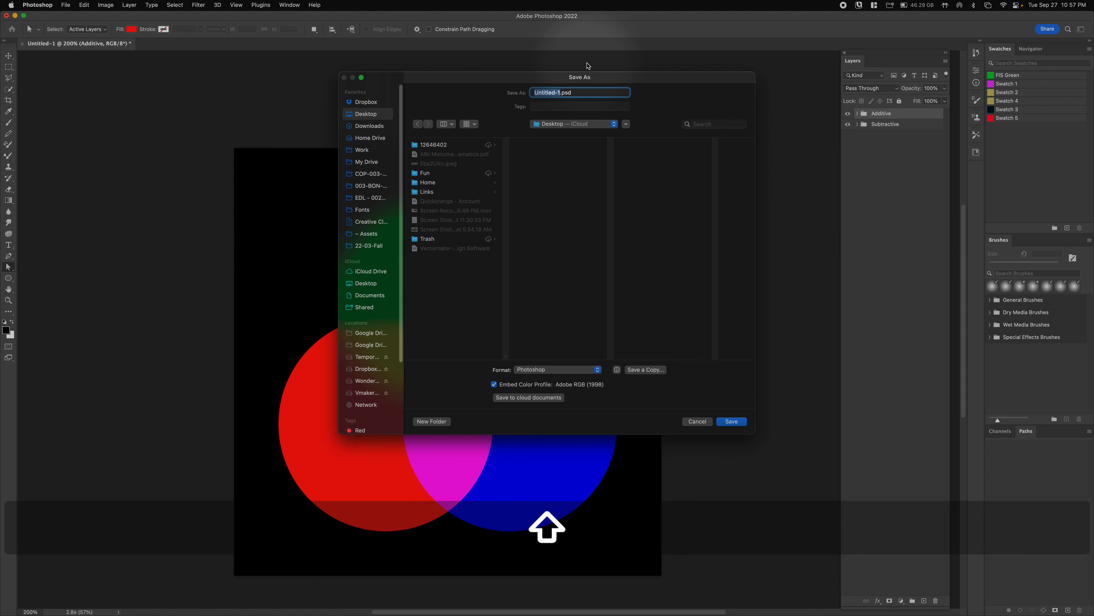
text(MYK-)
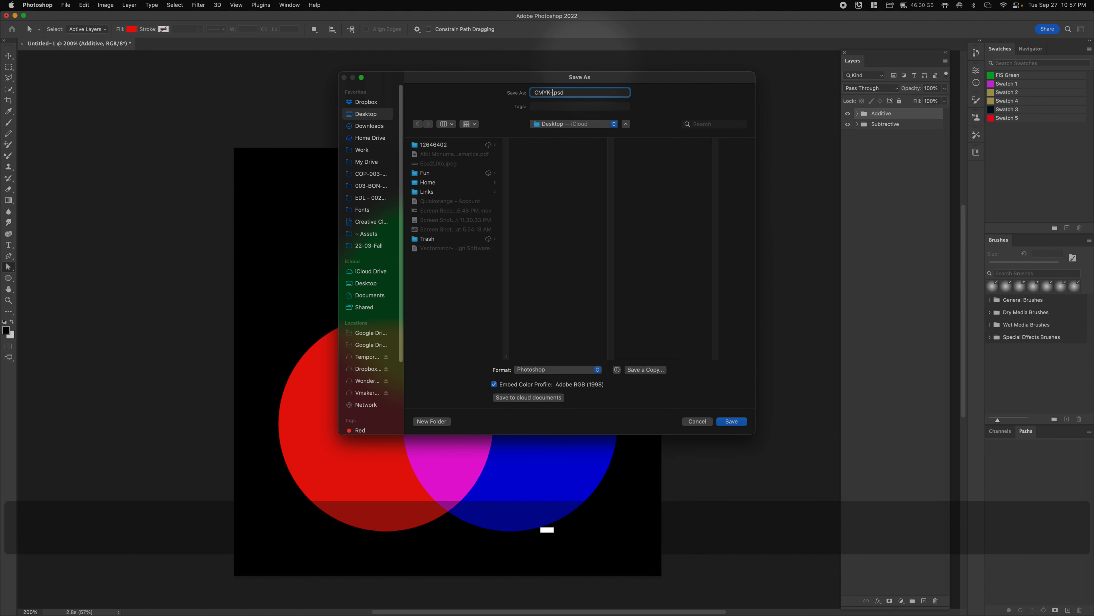
text(RGB)
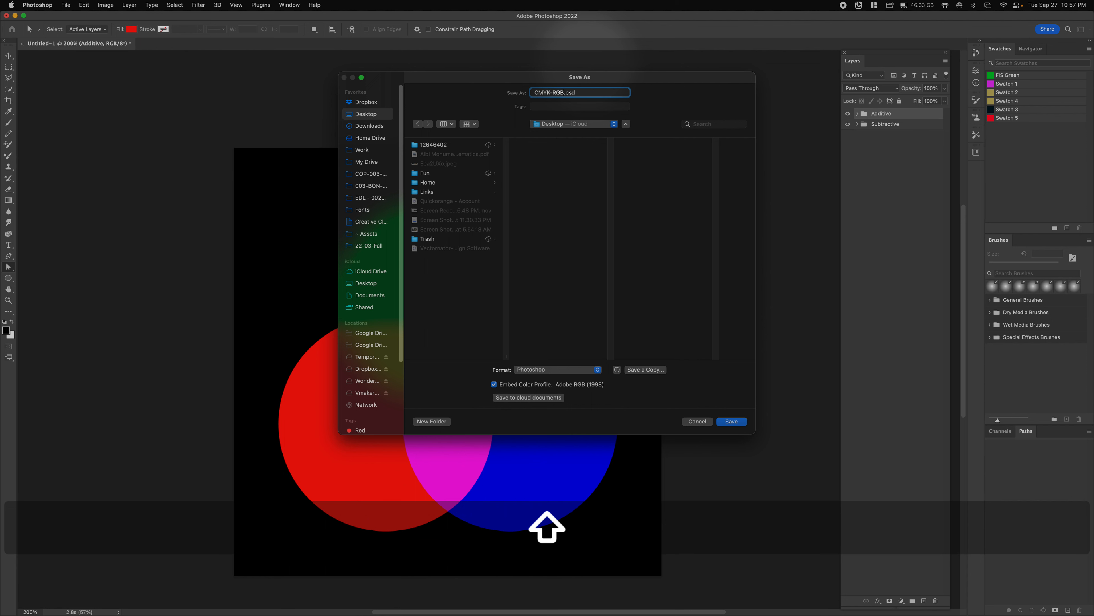
text(-)
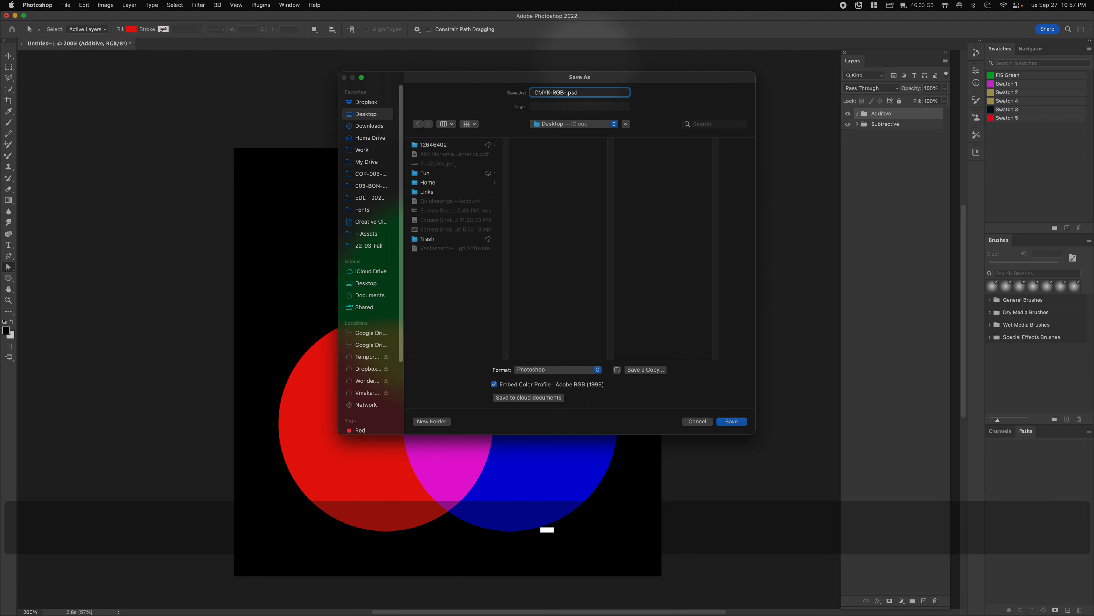
text(FirstInitialLast)
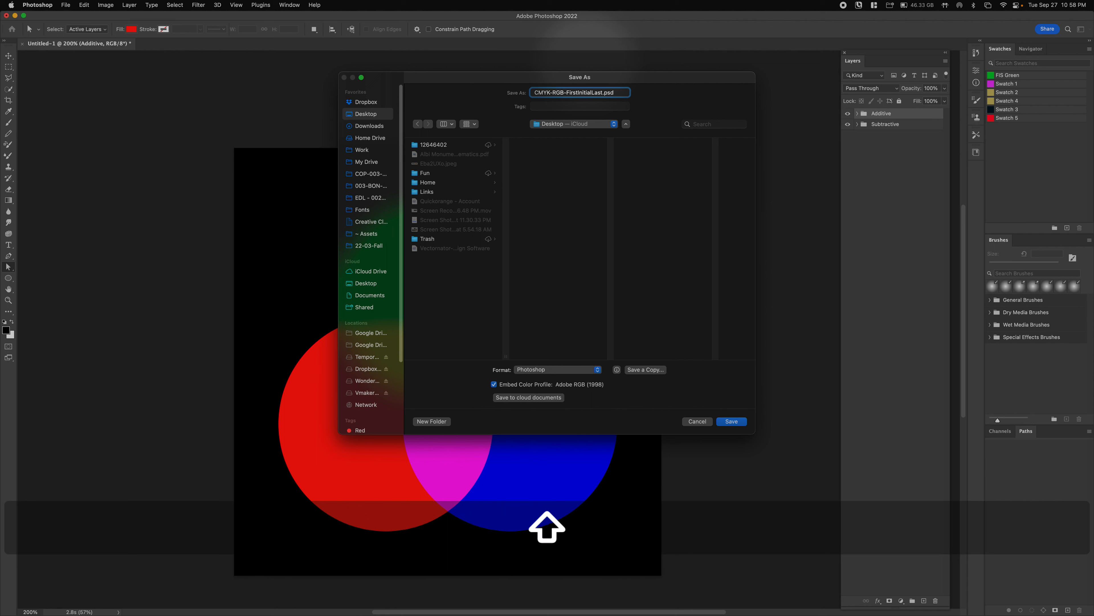
text(Name)
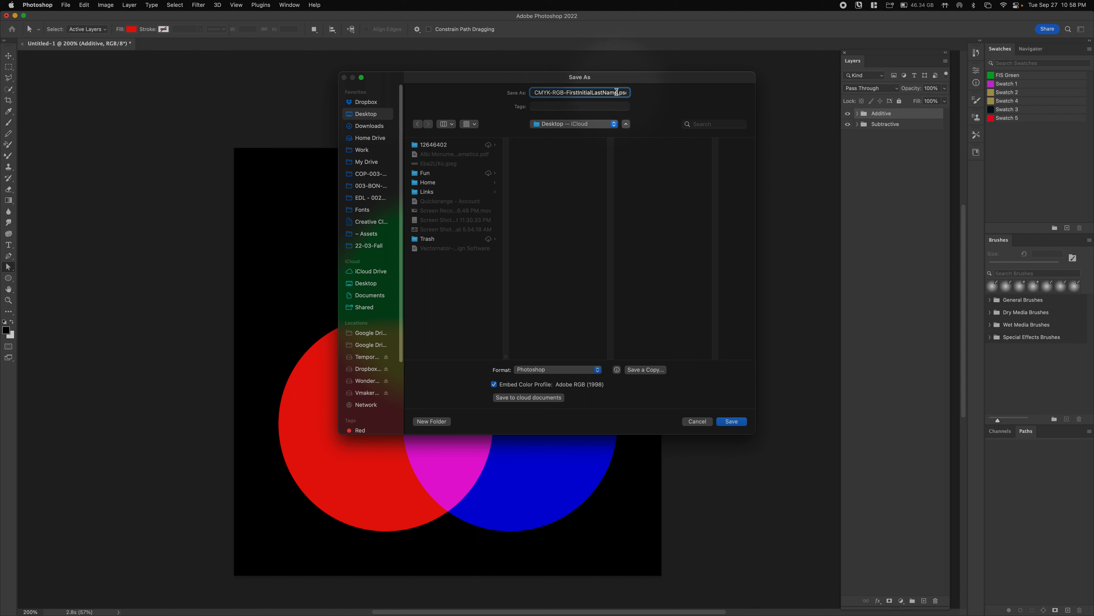
drag(598, 89, 581, 90)
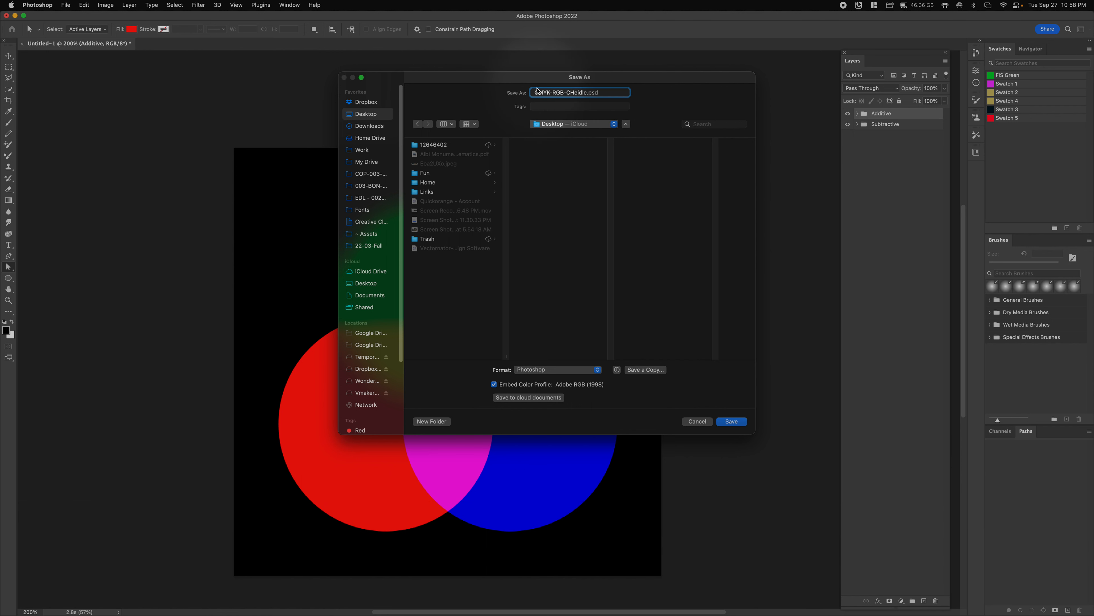
drag(526, 83, 516, 83)
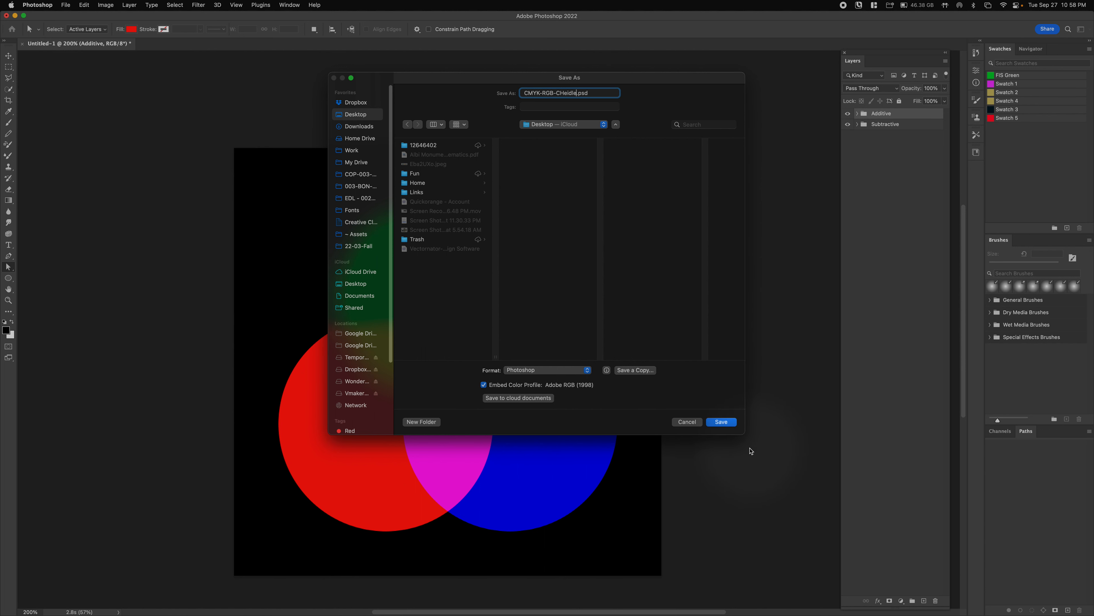
click(722, 422)
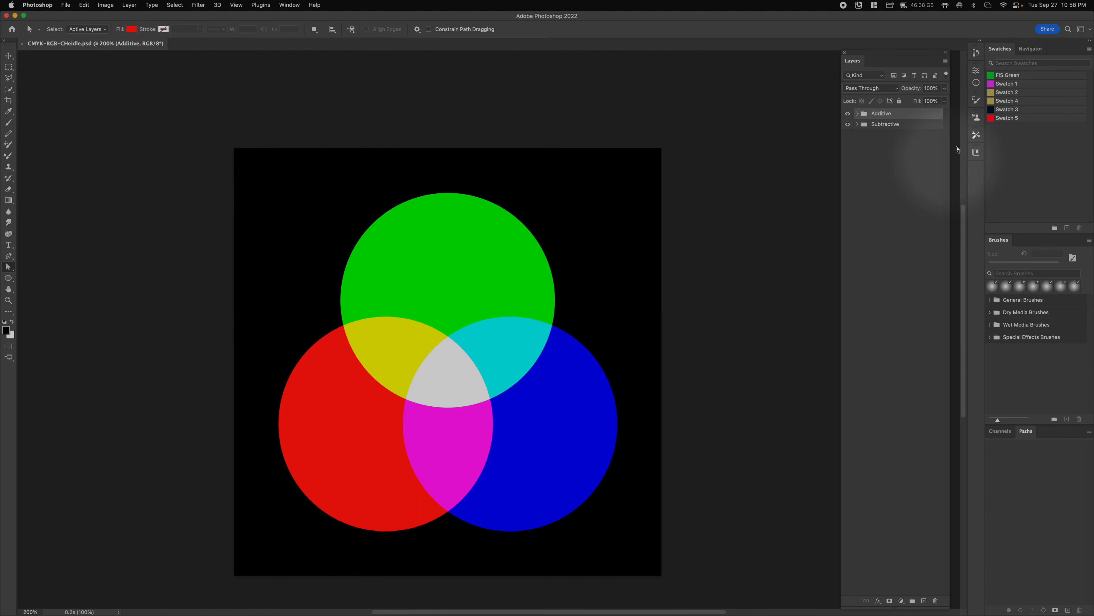
- Shrink the Photoshop window and reposition the saved PSD icon on the desktop
drag(1091, 18, 1026, 18)
mouse_move(1064, 67)
mouse_down()
mouse_move(1055, 139)
mouse_move(1063, 76)
mouse_up()
click(1058, 92)
click(630, 137)
- Append .png to the Additive and Subtractive group names, then save with Cmd+S
click(882, 114)
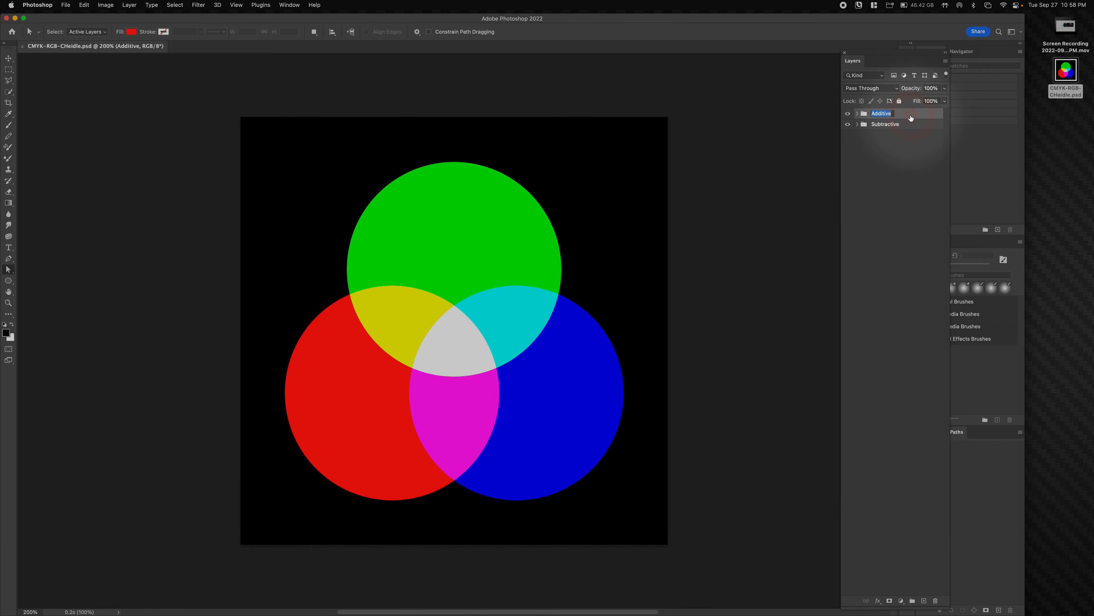
key(Right)
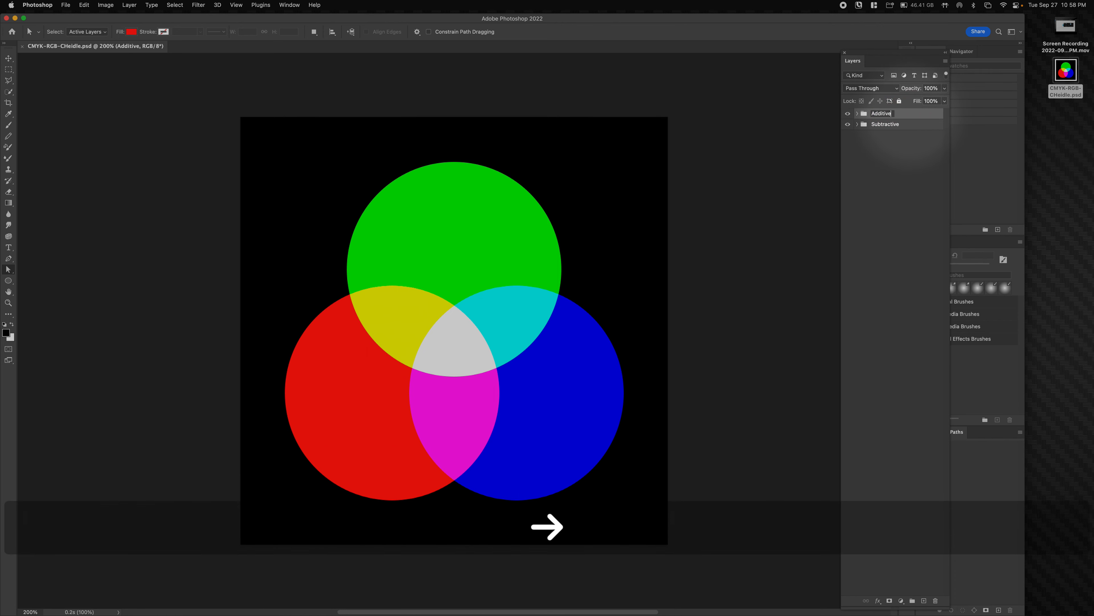
text(.png)
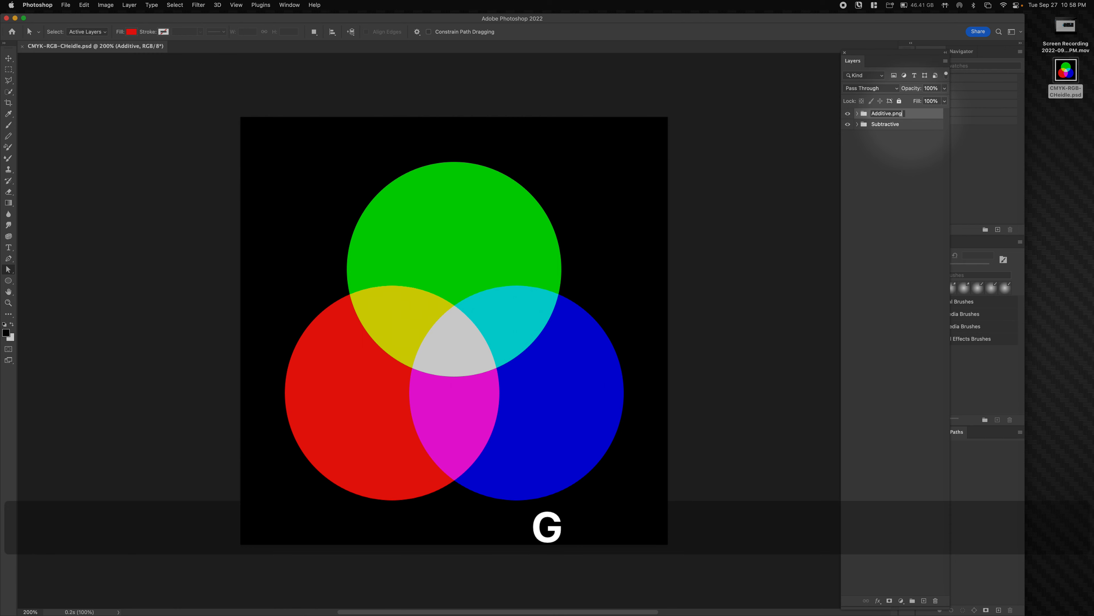
double_click(898, 124)
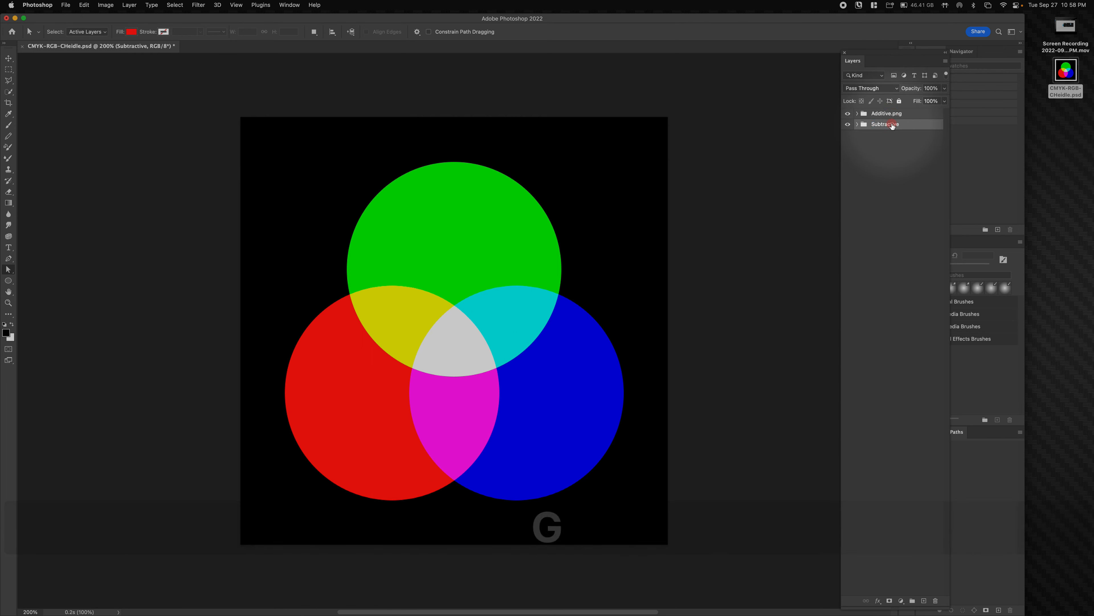
key(Down)
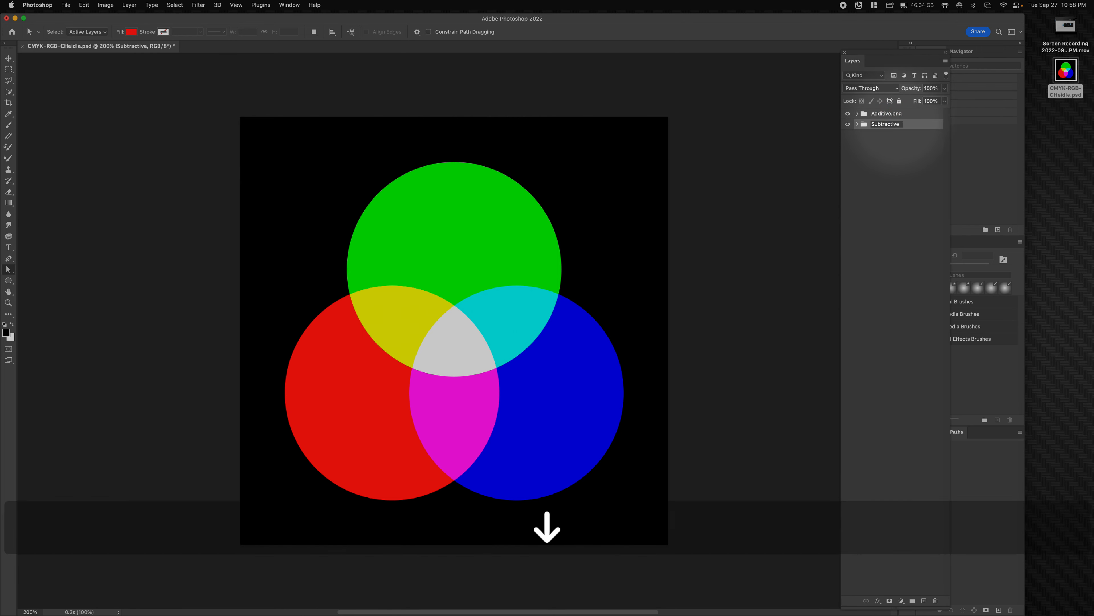
text(.png)
key(Return)
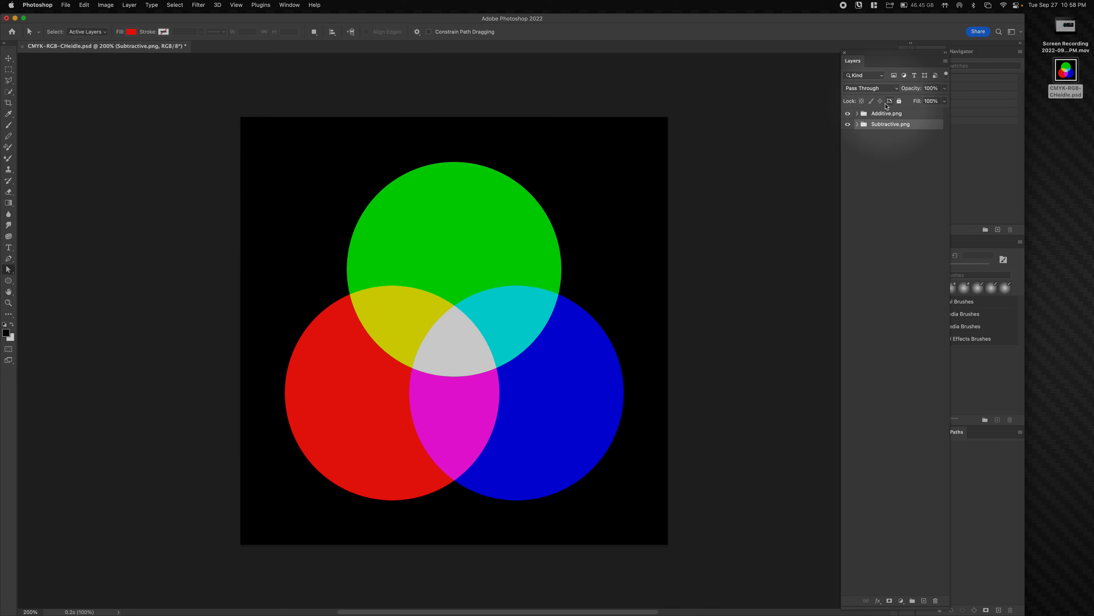
click(866, 115)
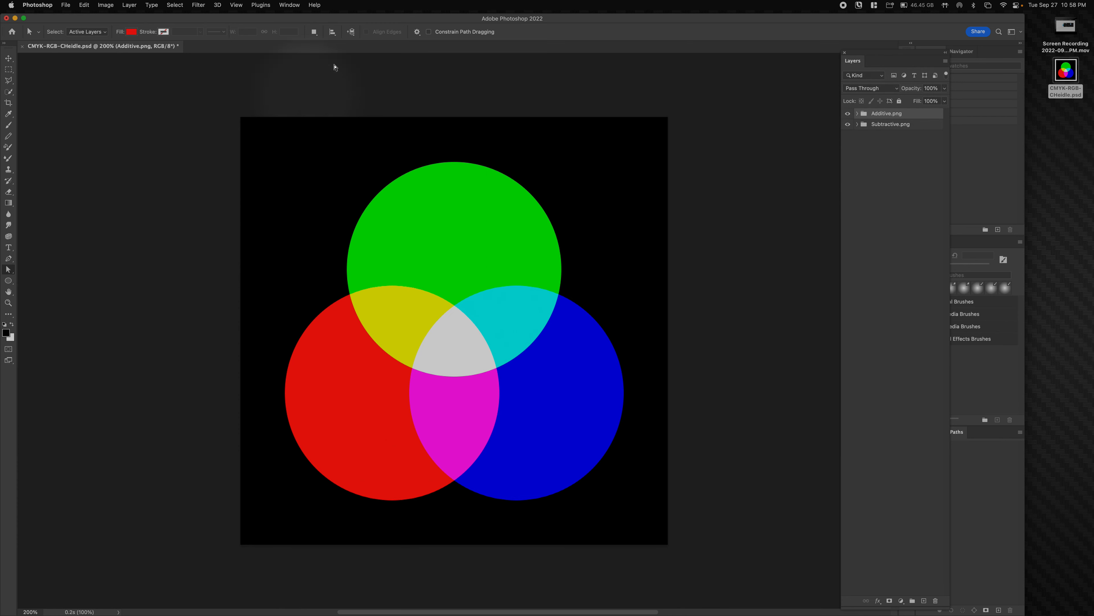
key(super+s)
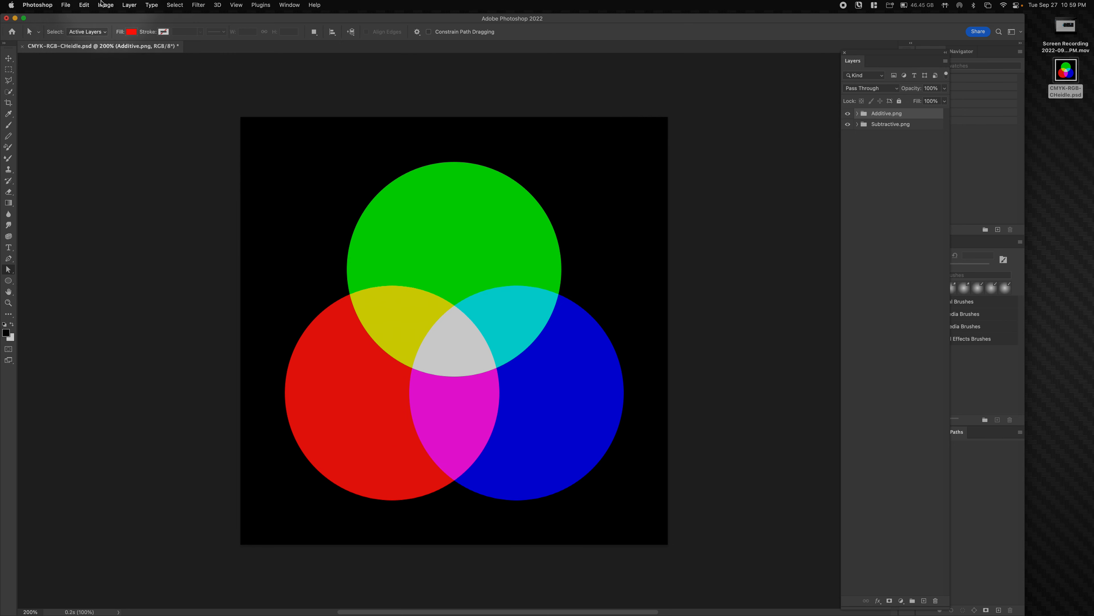
- Enable File > Generate > Image Assets so named layer groups export automatically
click(68, 5)
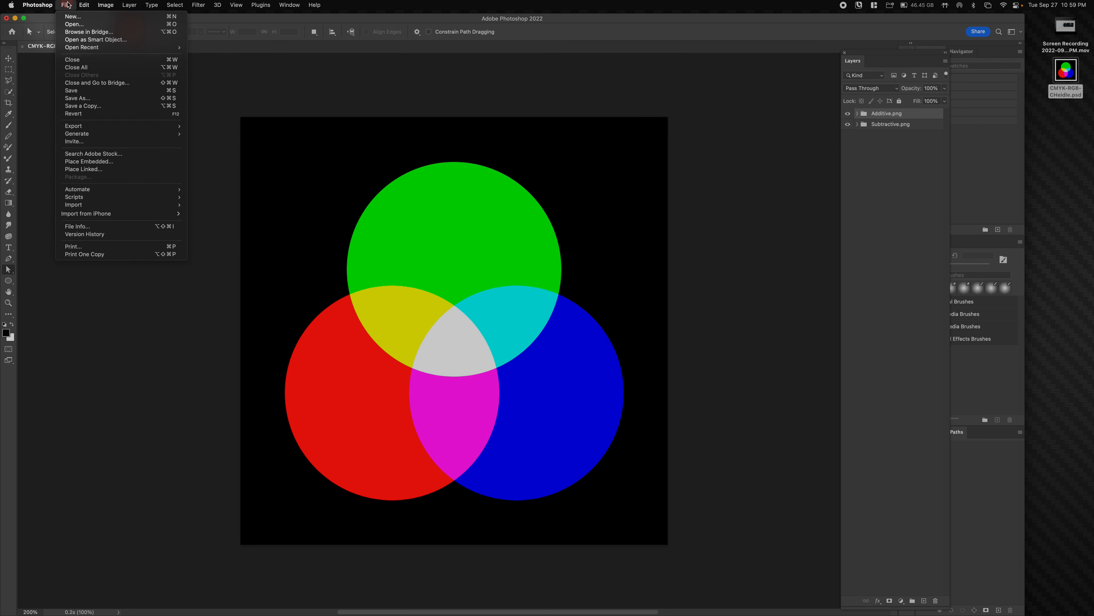
mouse_move(72, 129)
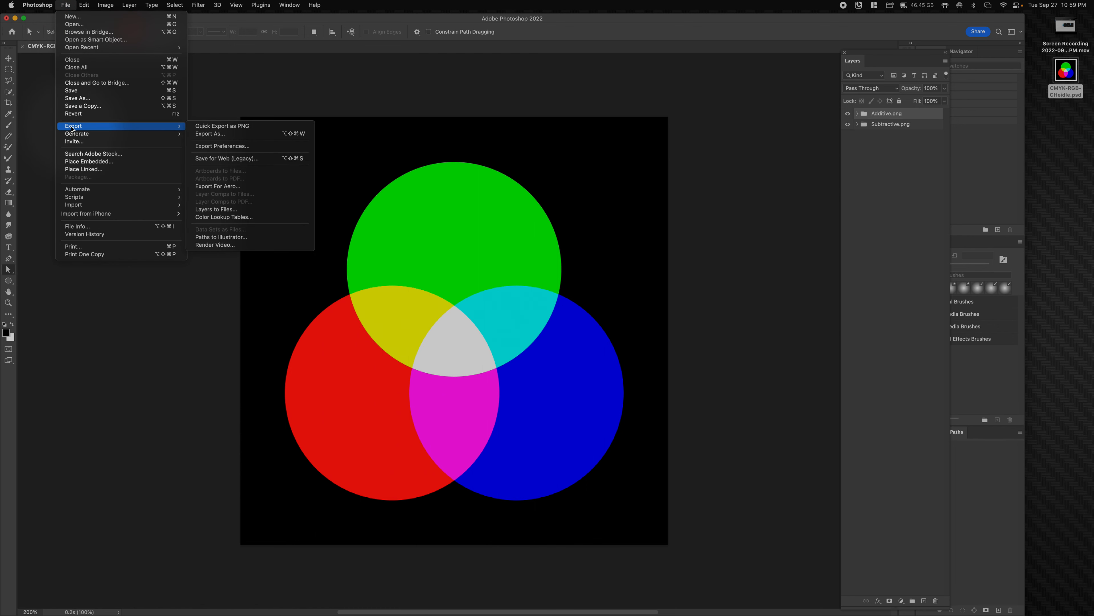
mouse_move(130, 133)
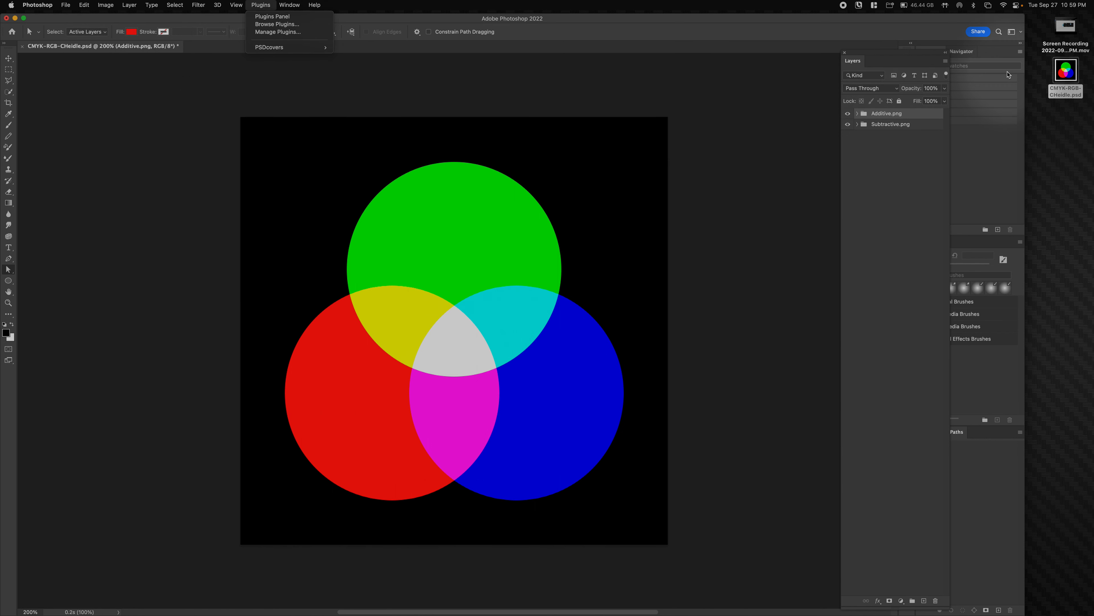
click(1026, 76)
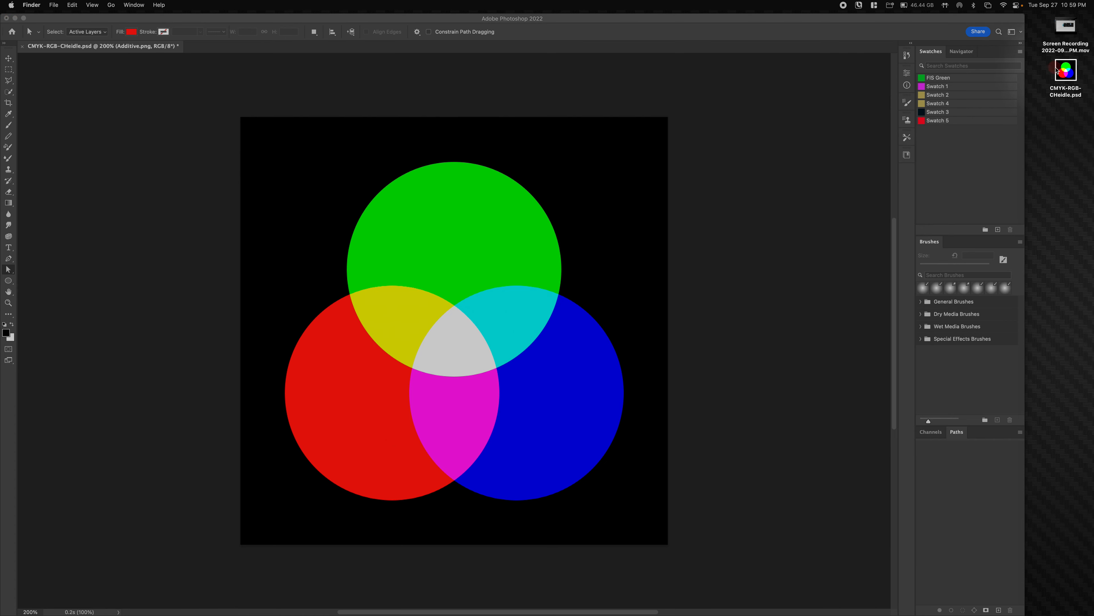
click(290, 22)
click(65, 5)
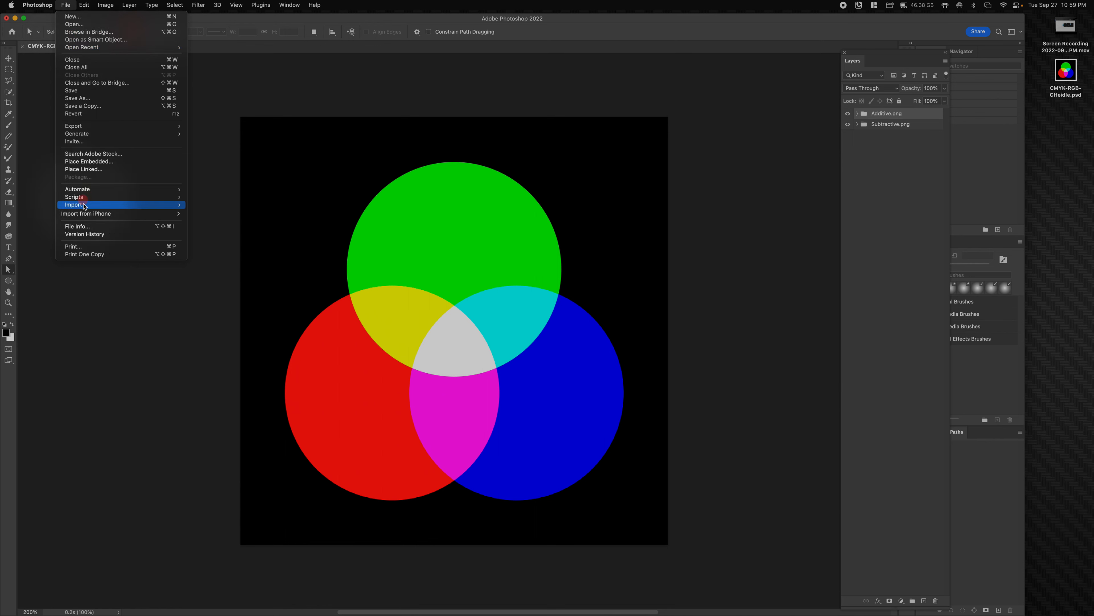
click(213, 134)
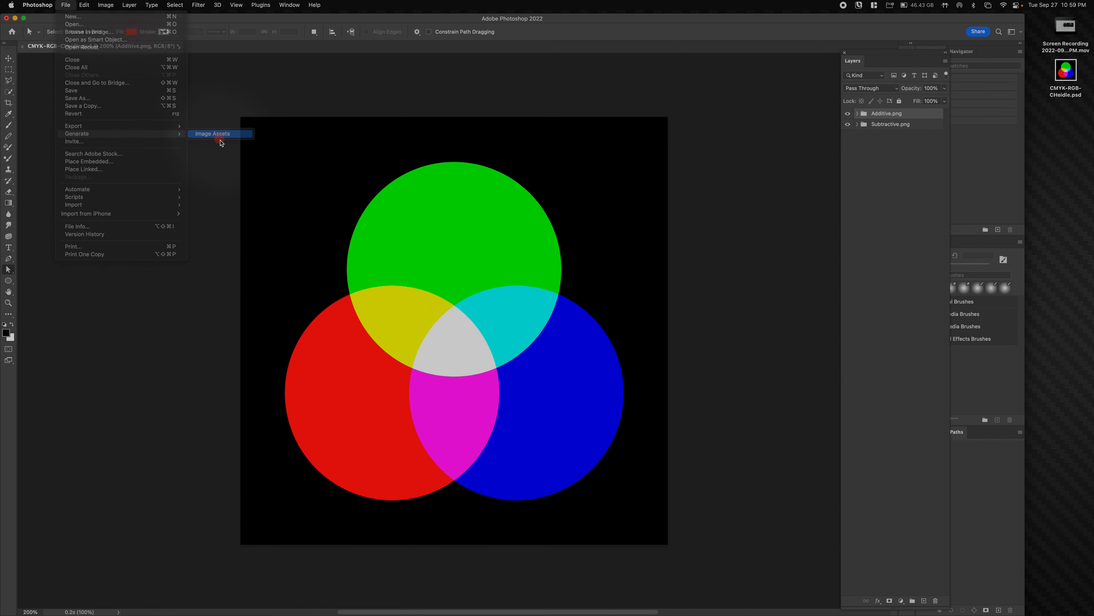
- Quick Look Additive.png in the desktop assets folder, then expand the Additive.png group in Photoshop
click(1032, 105)
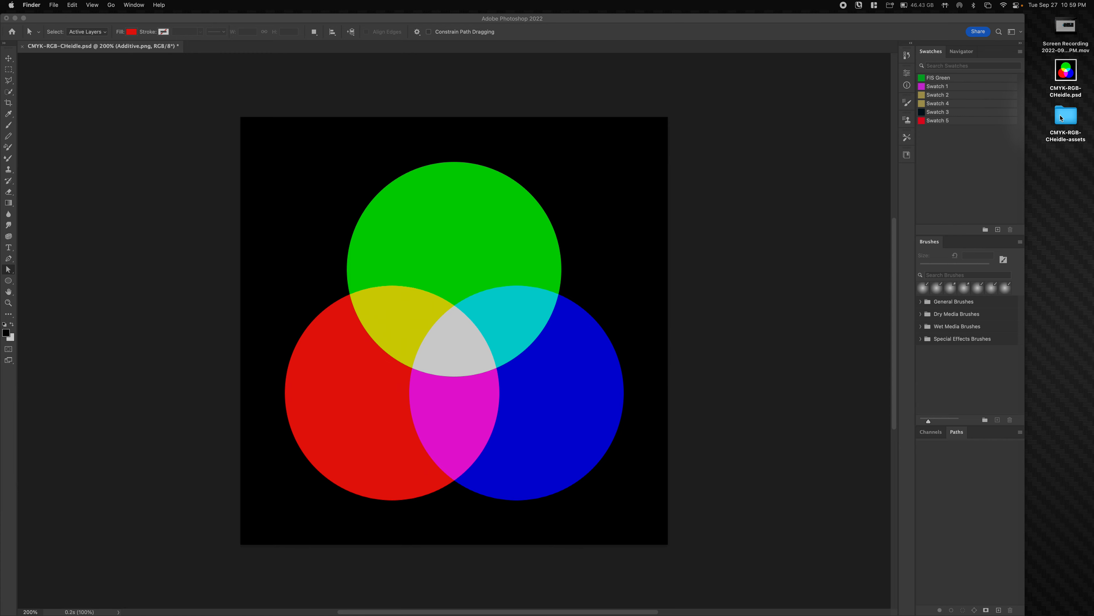
double_click(1061, 118)
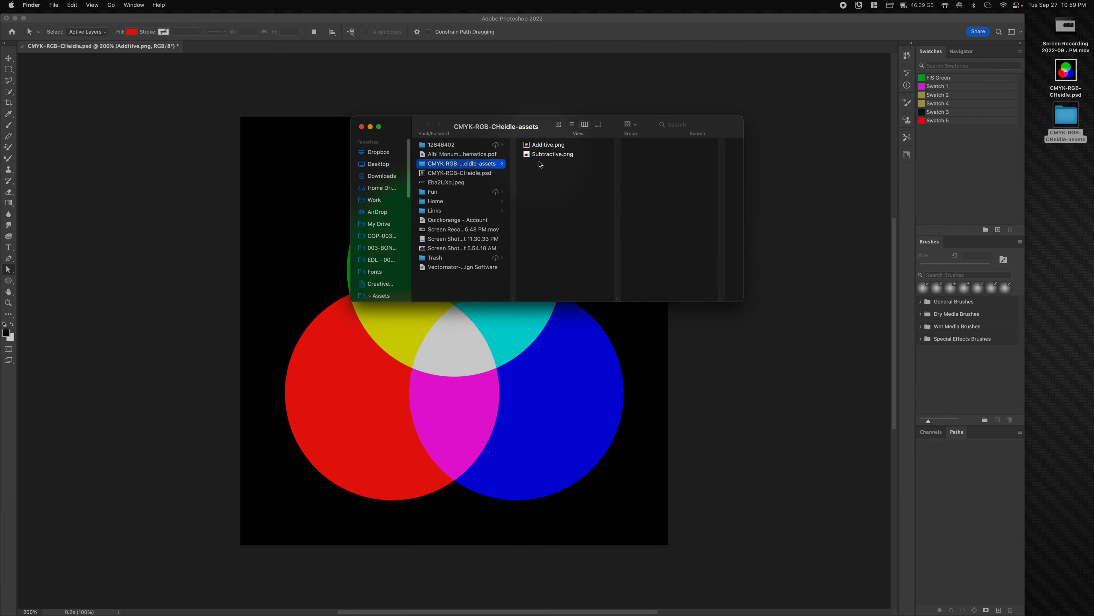
click(541, 146)
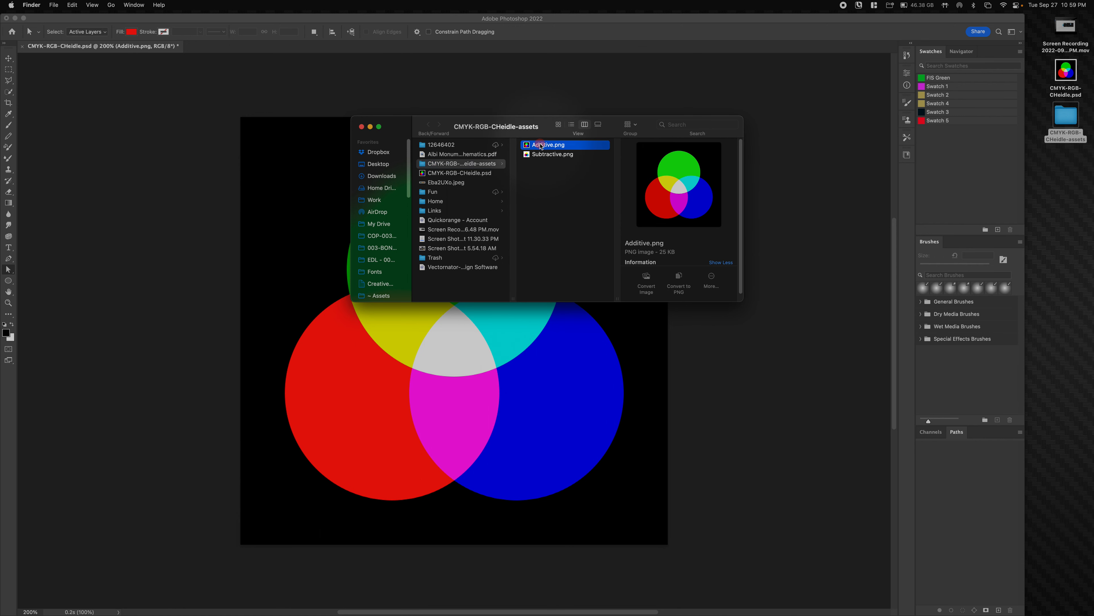
key(space)
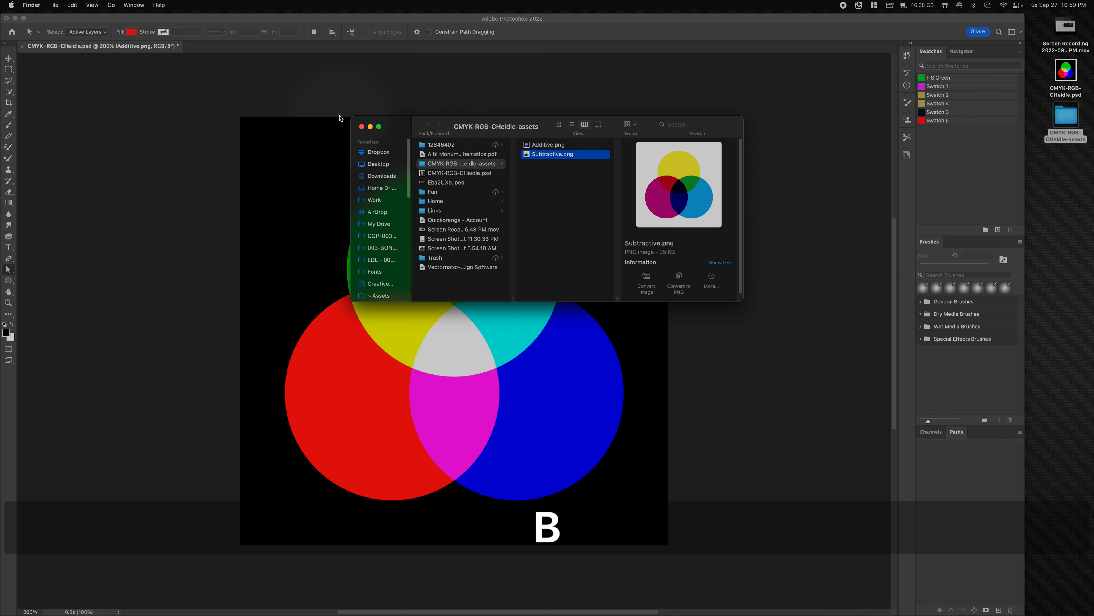
click(361, 126)
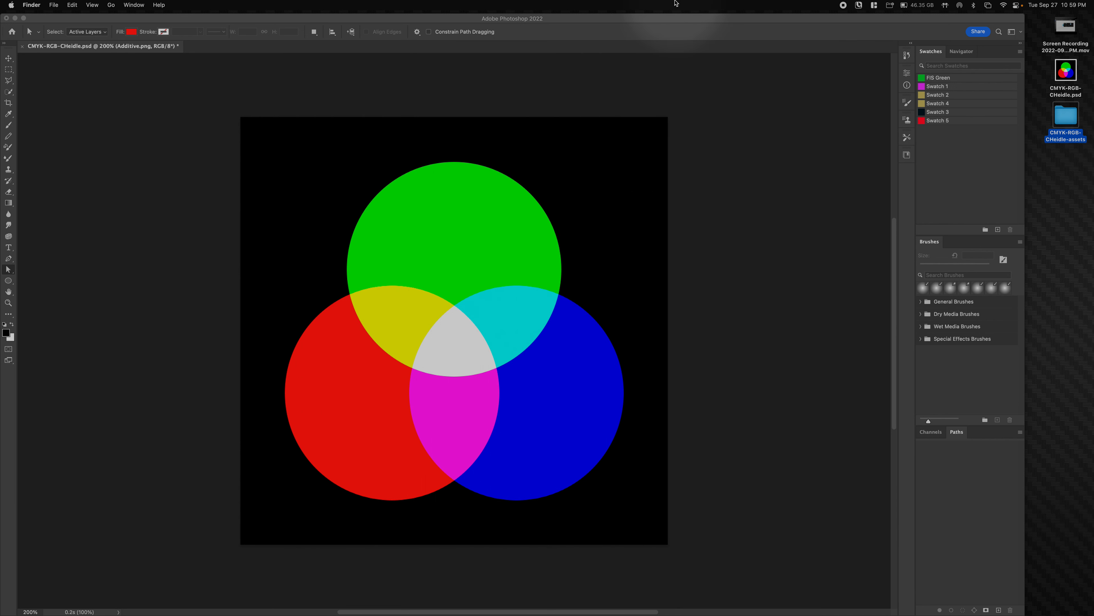
click(670, 20)
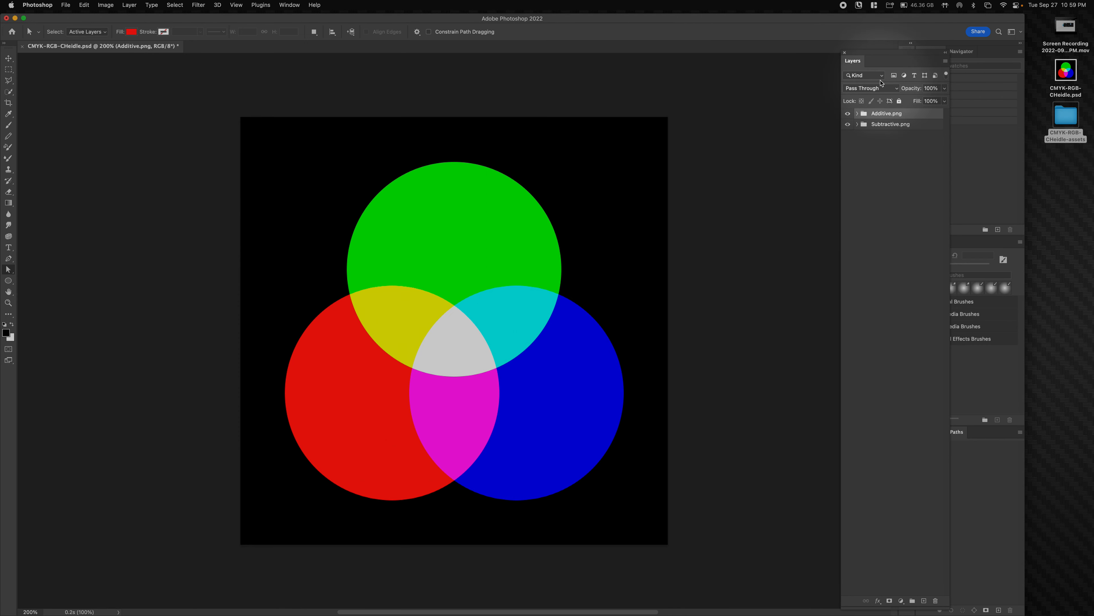
click(856, 114)
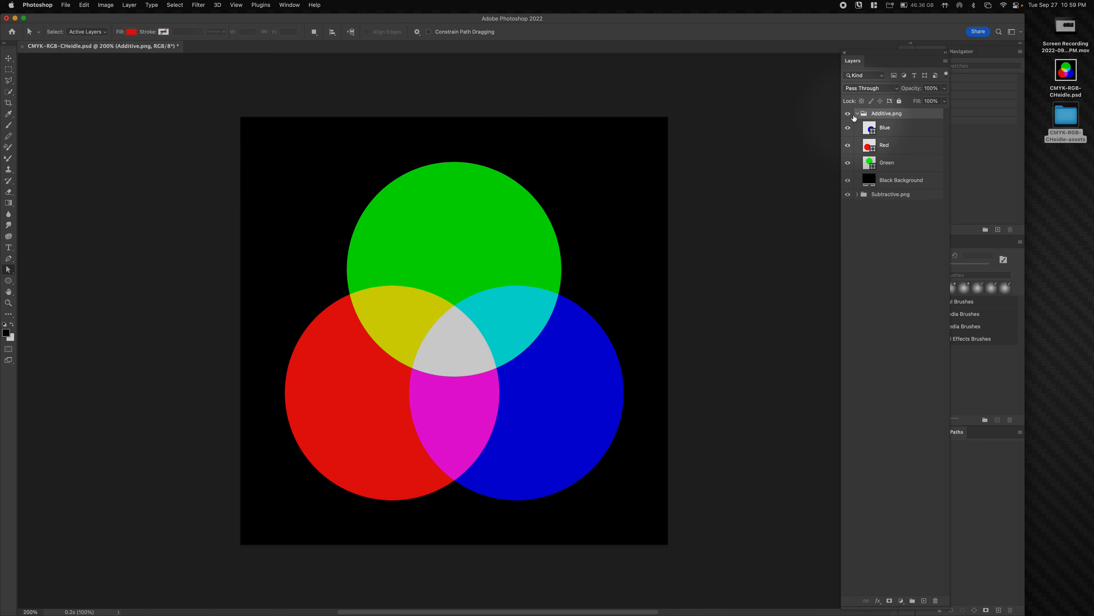
- Reopen the assets folder and arrange it beside Photoshop's artwork and Layers panel
double_click(1066, 116)
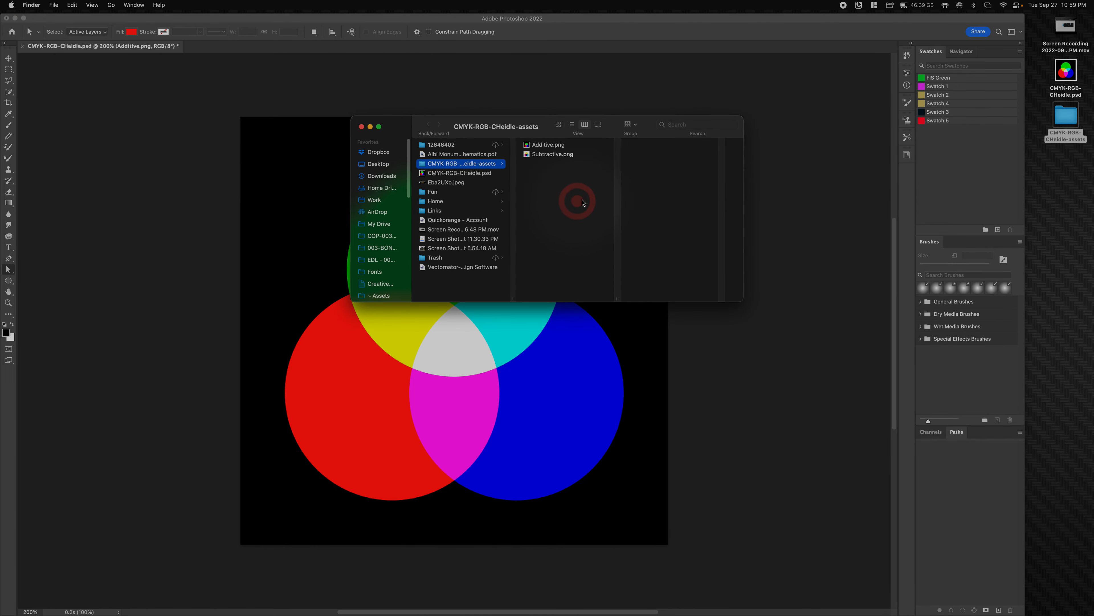
drag(539, 132, 1045, 288)
click(998, 149)
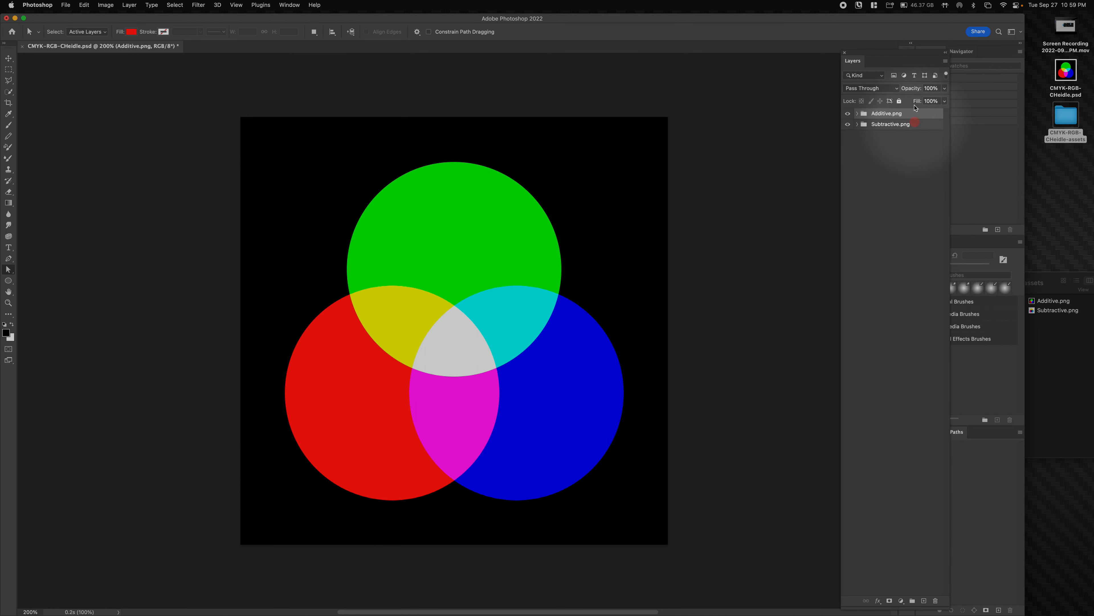
drag(897, 51, 810, 57)
- Rename the Additive.png group to Additive.jpg
click(803, 120)
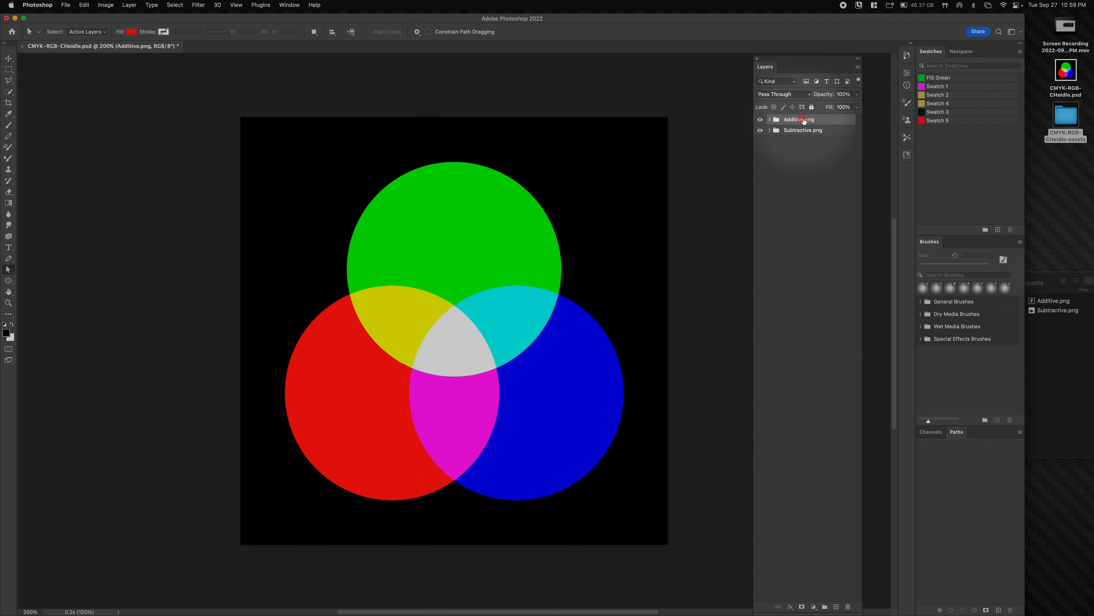
double_click(809, 120)
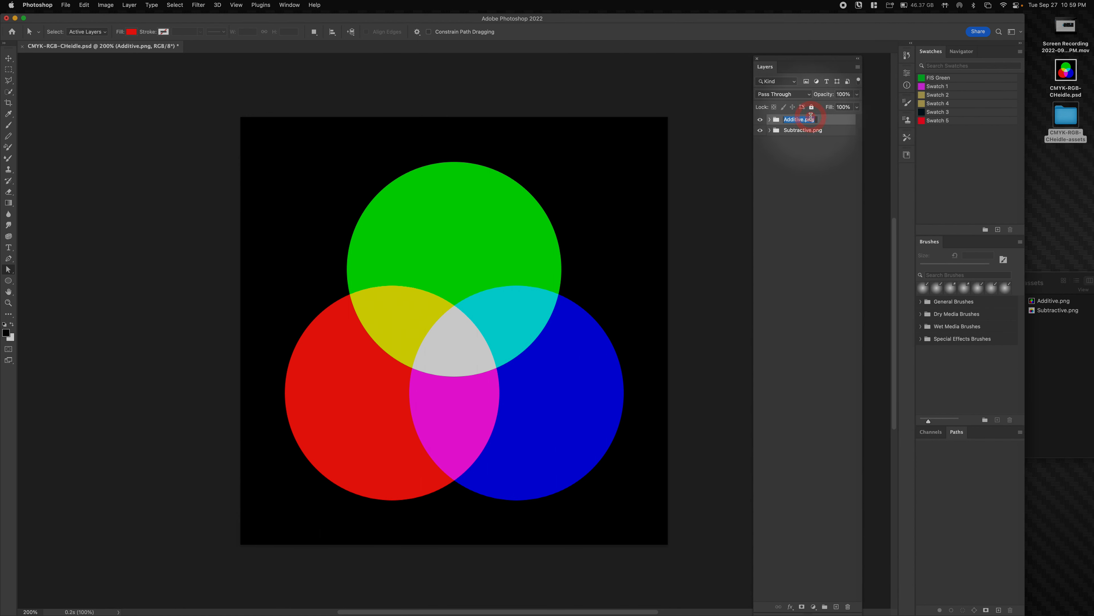
key(Down)
key(BackSpace)
key(BackSpace)
key(BackSpace)
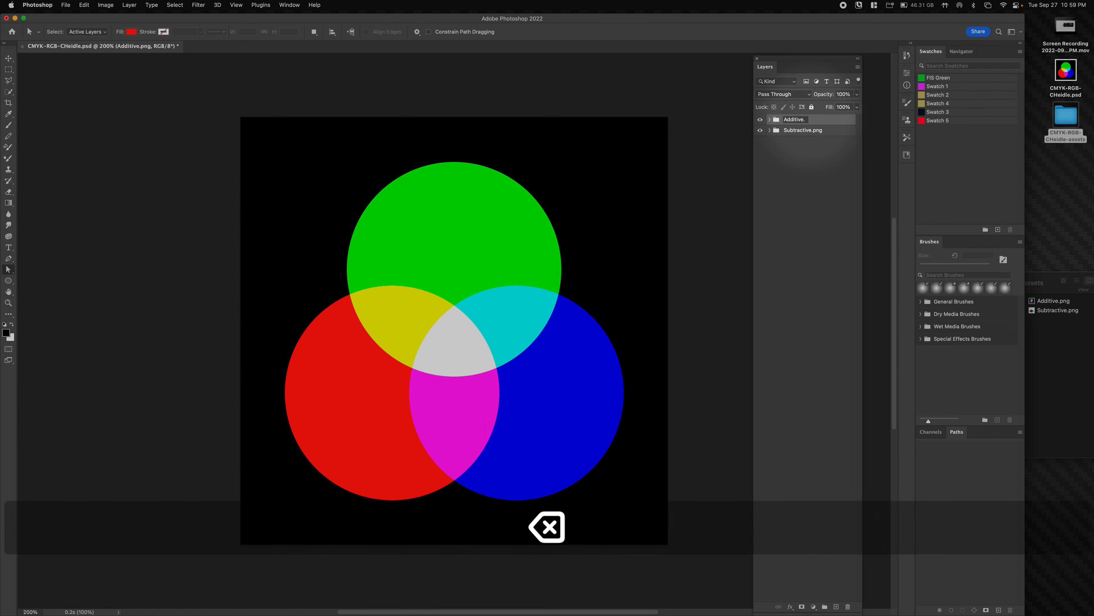
text(jp)
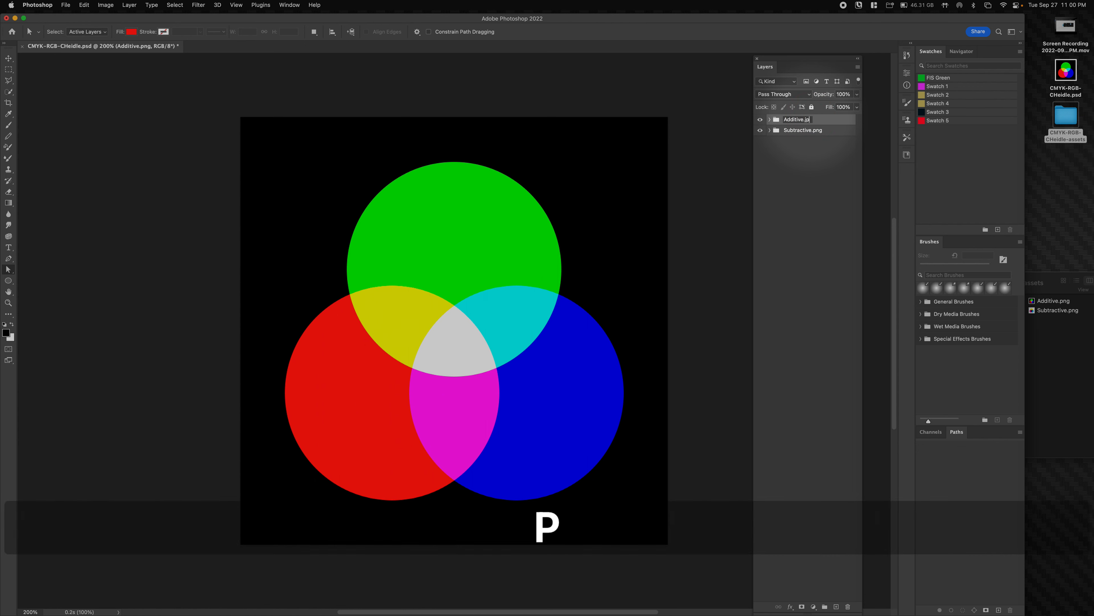
text(g)
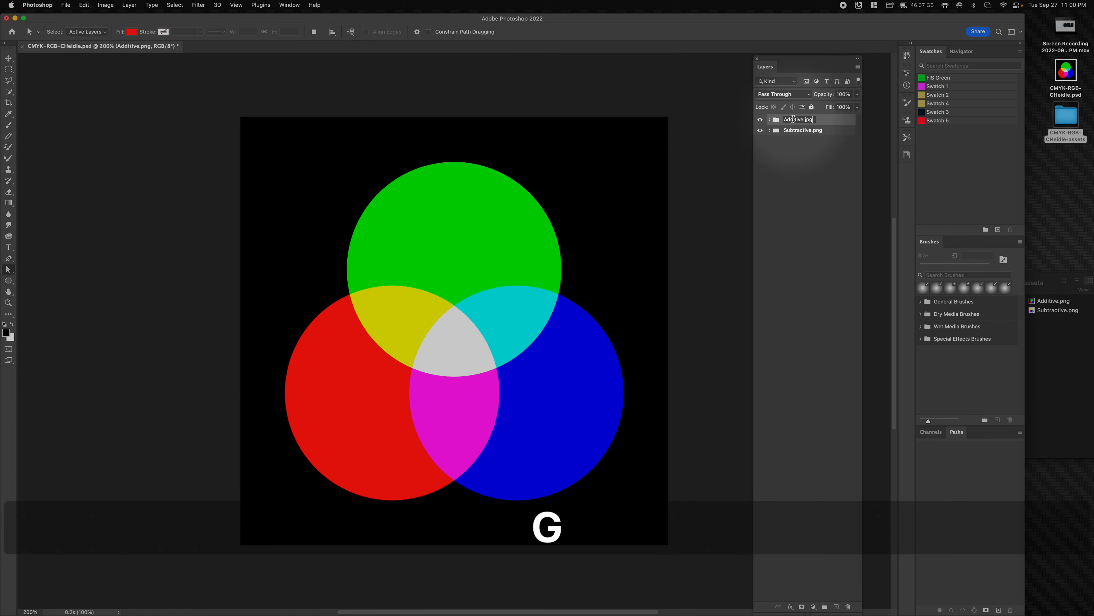
key(Return)
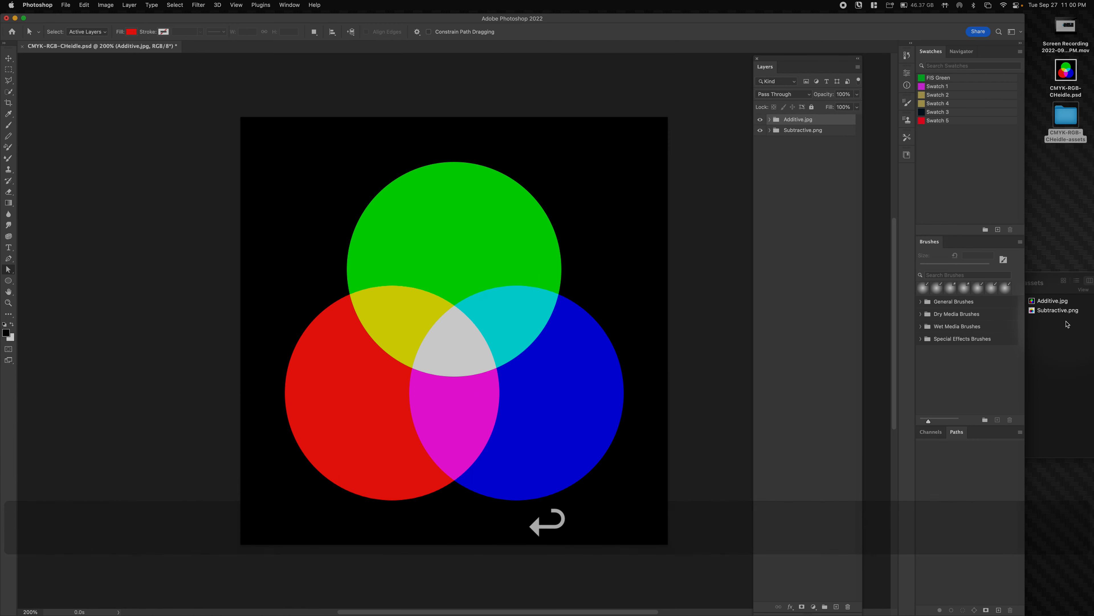
- Verify Additive.jpg now appears in the assets folder
click(1047, 304)
key(space)
key(space)
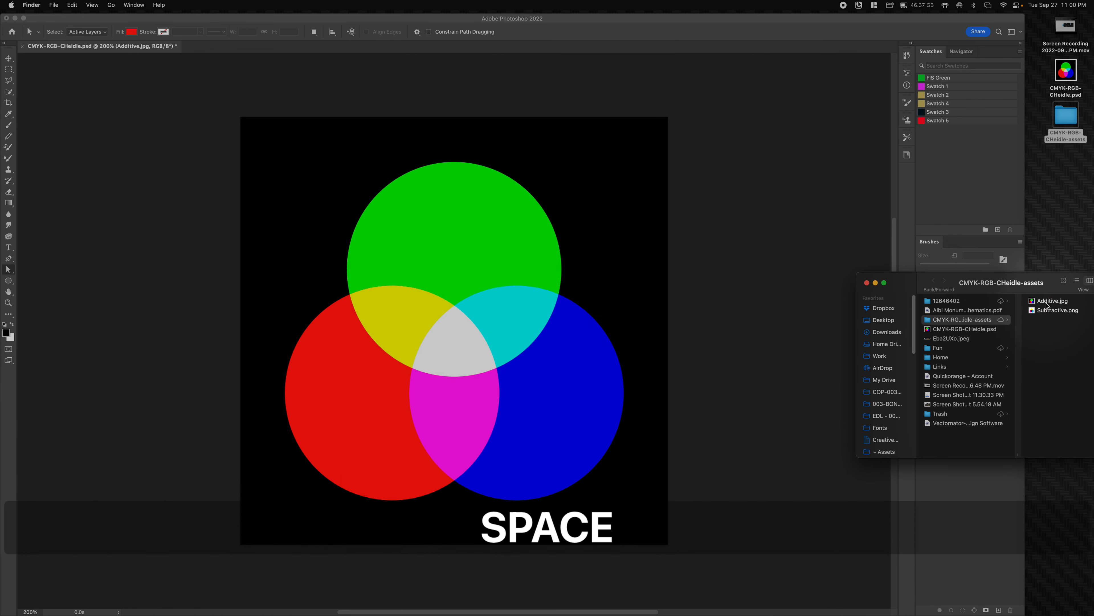
click(1047, 304)
key(space)
key(space)
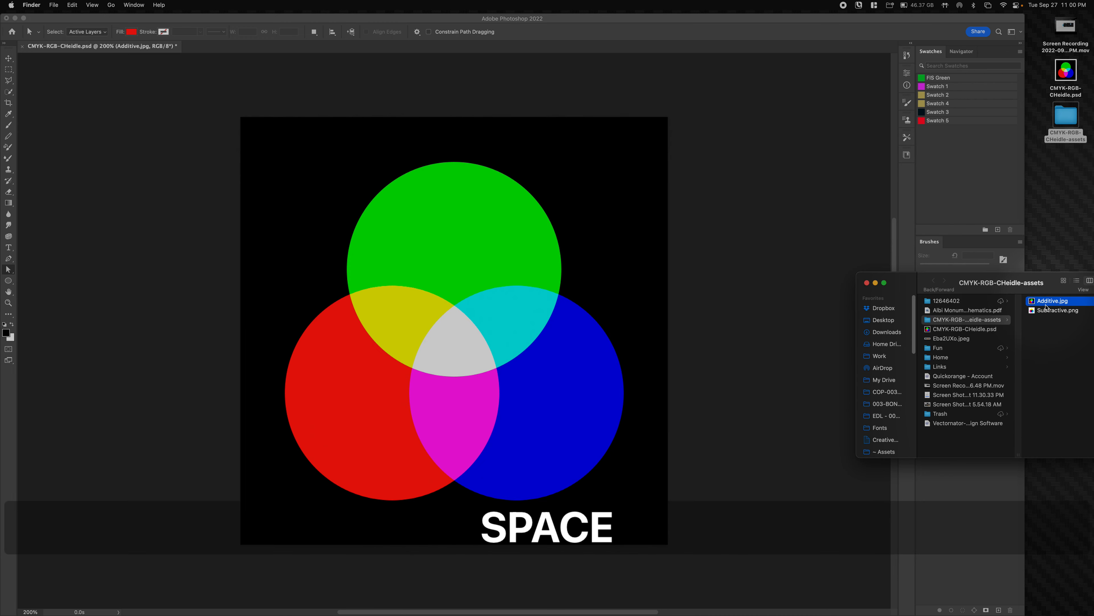
click(707, 294)
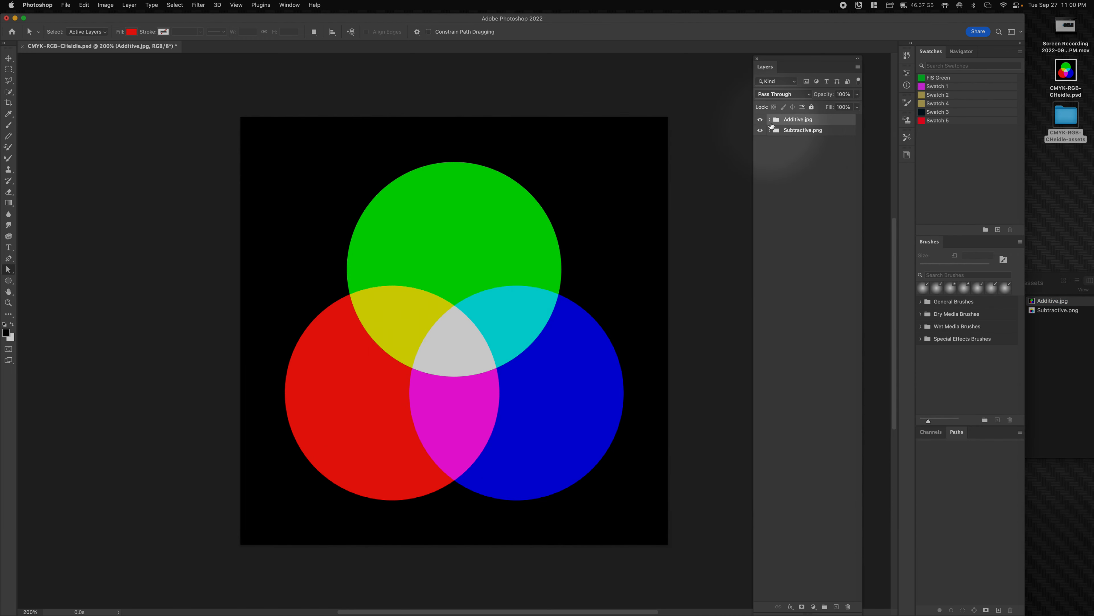
- Add ', Adfditive.png' to the group name and check the exported files in the assets folder
click(790, 120)
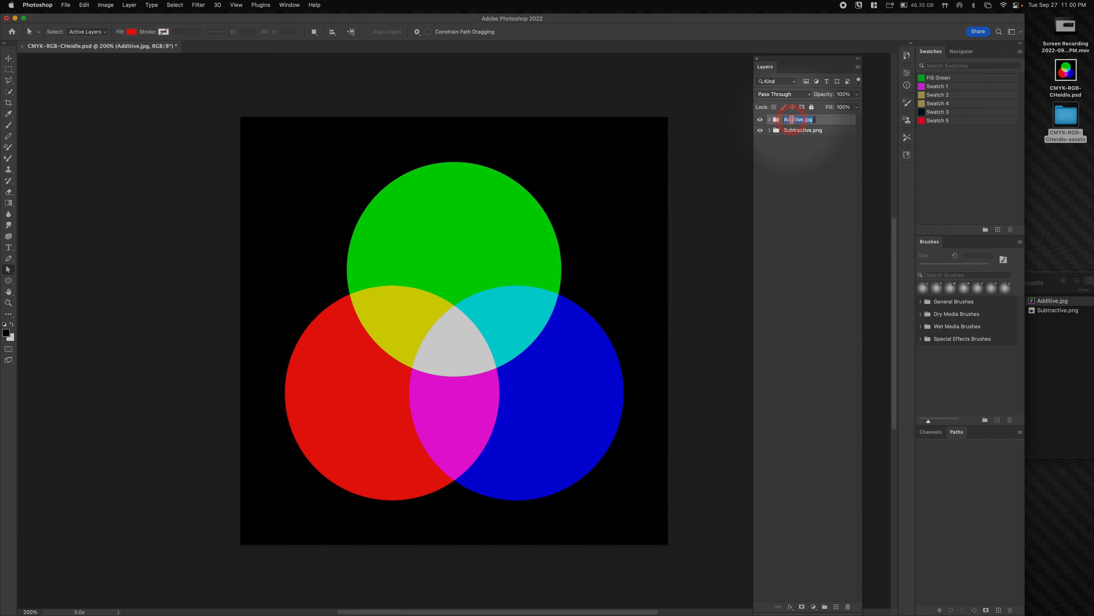
key(Down)
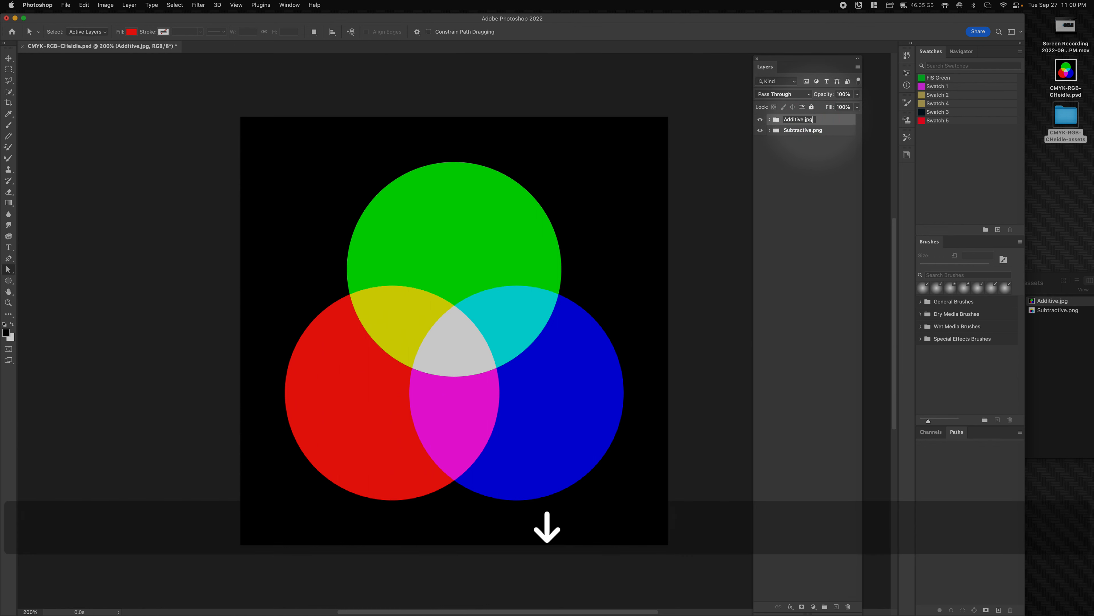
text(, Adfditive.png)
key(Return)
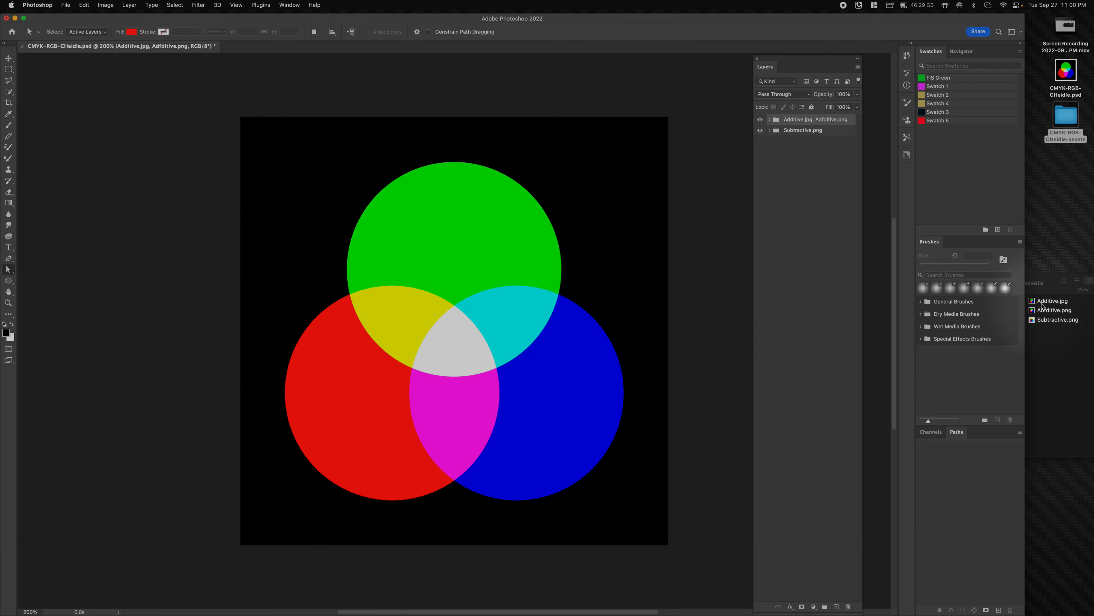
click(1042, 304)
click(1042, 301)
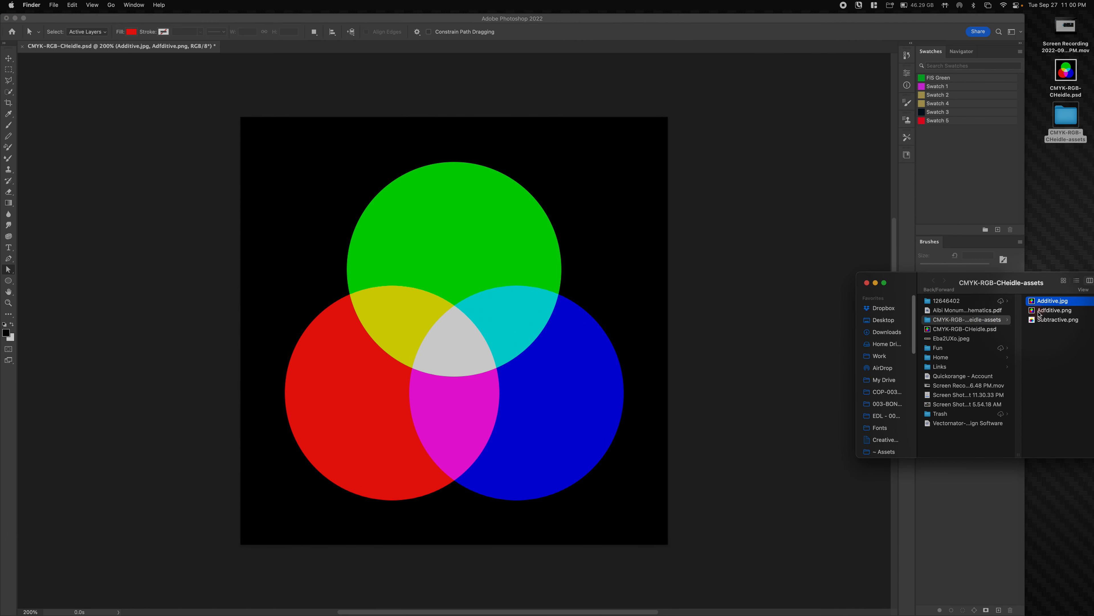
click(1043, 311)
click(728, 244)
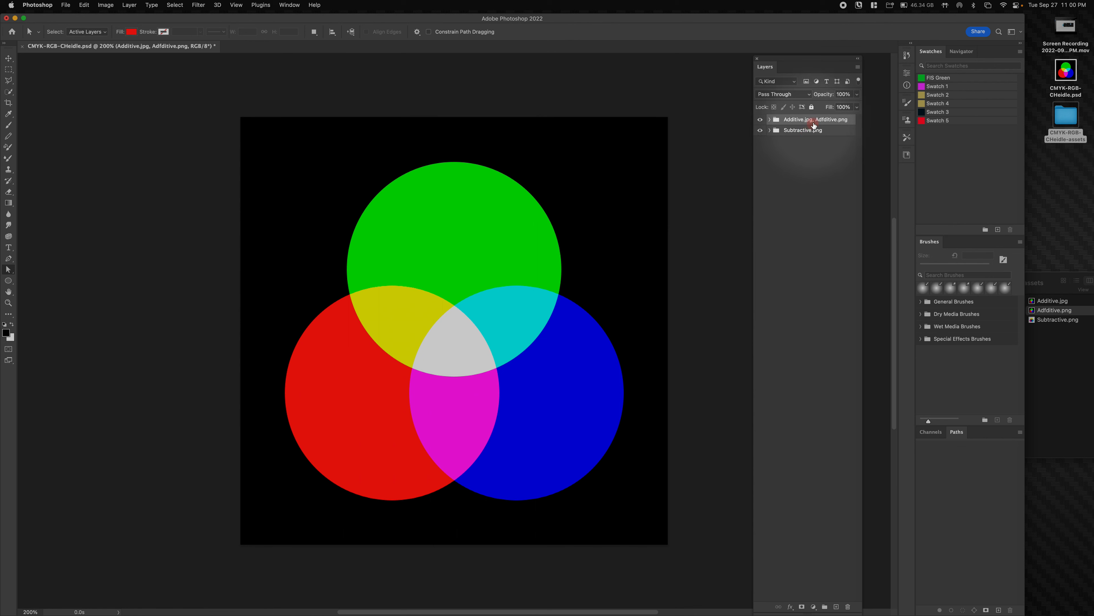
- Fix the typo so the group reads 'Additive.jpg, Additive.png'
click(824, 121)
key(BackSpace)
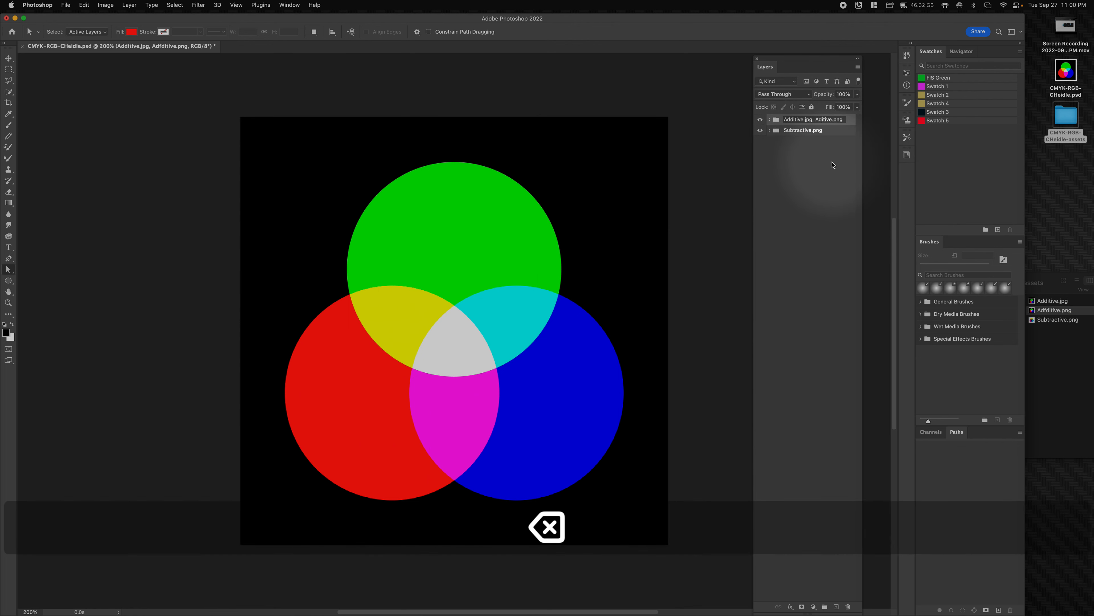
text(di)
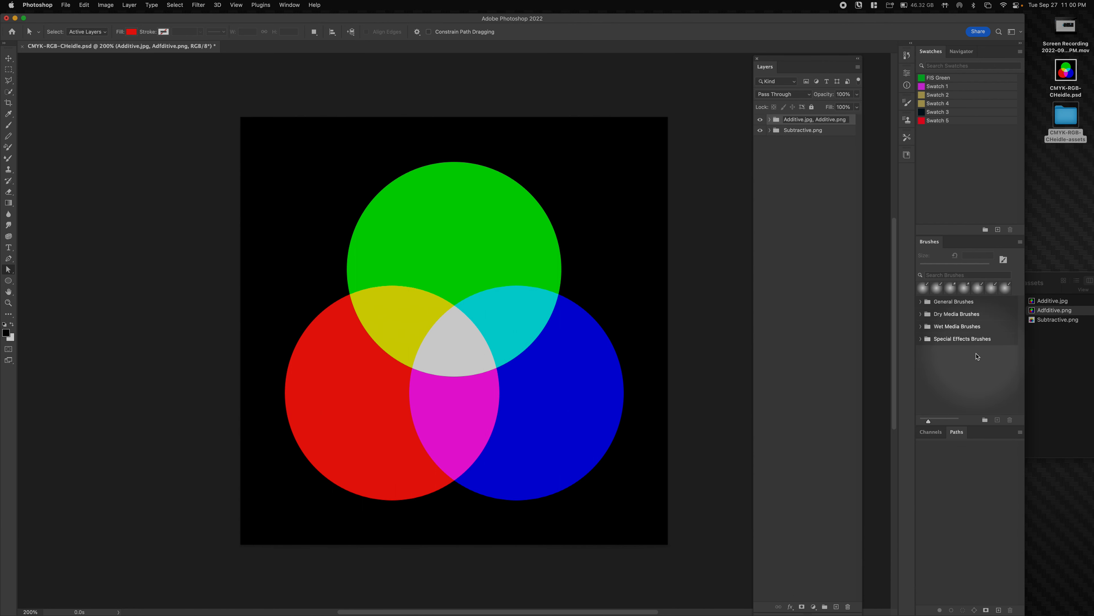
key(Return)
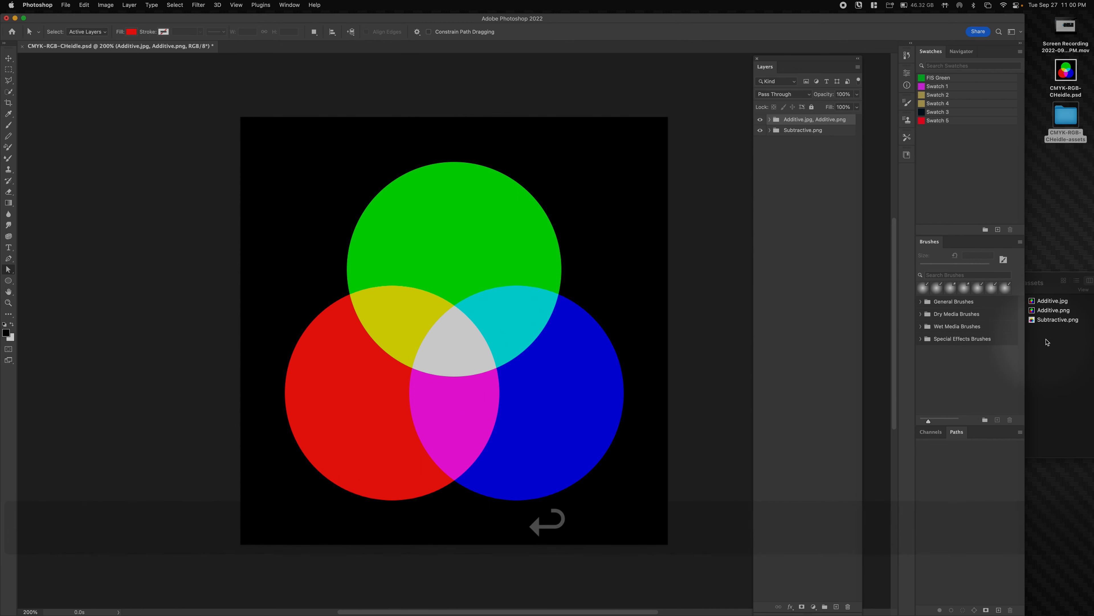
click(1051, 310)
- Quick Look the exported Additive.jpg and Additive.png files in Finder
click(1051, 302)
key(space)
key(Down)
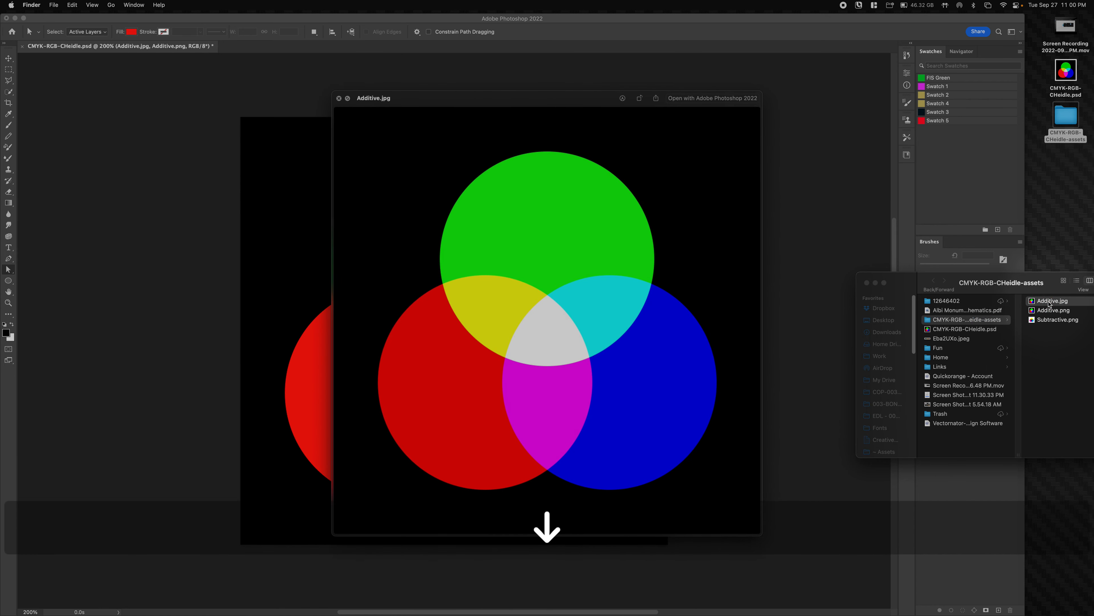
key(space)
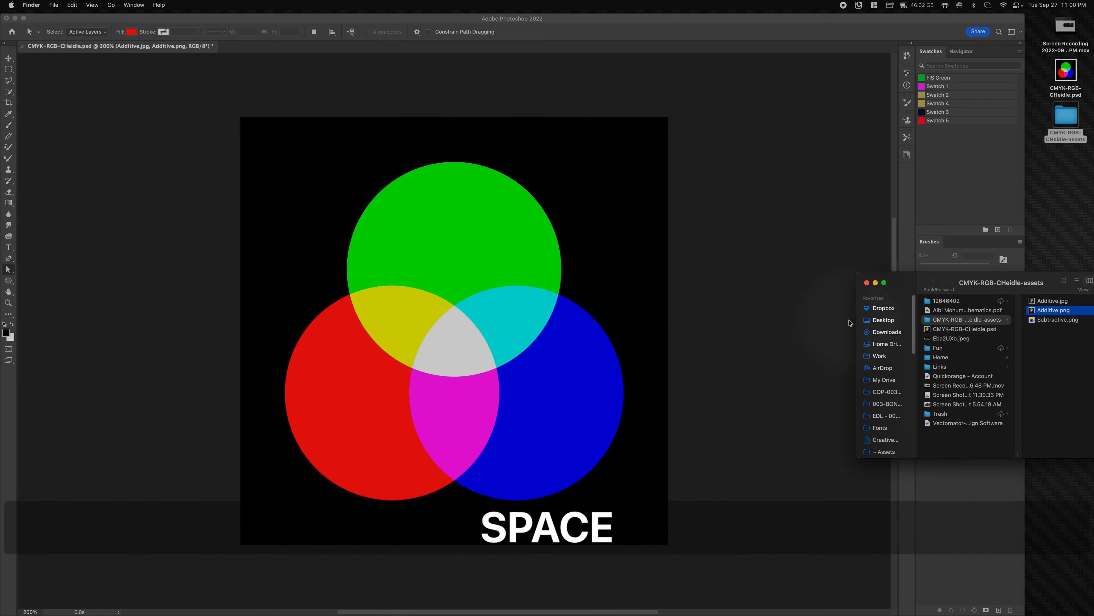
- Insert 50% before Additive.png in the group name to export it at half size
click(850, 323)
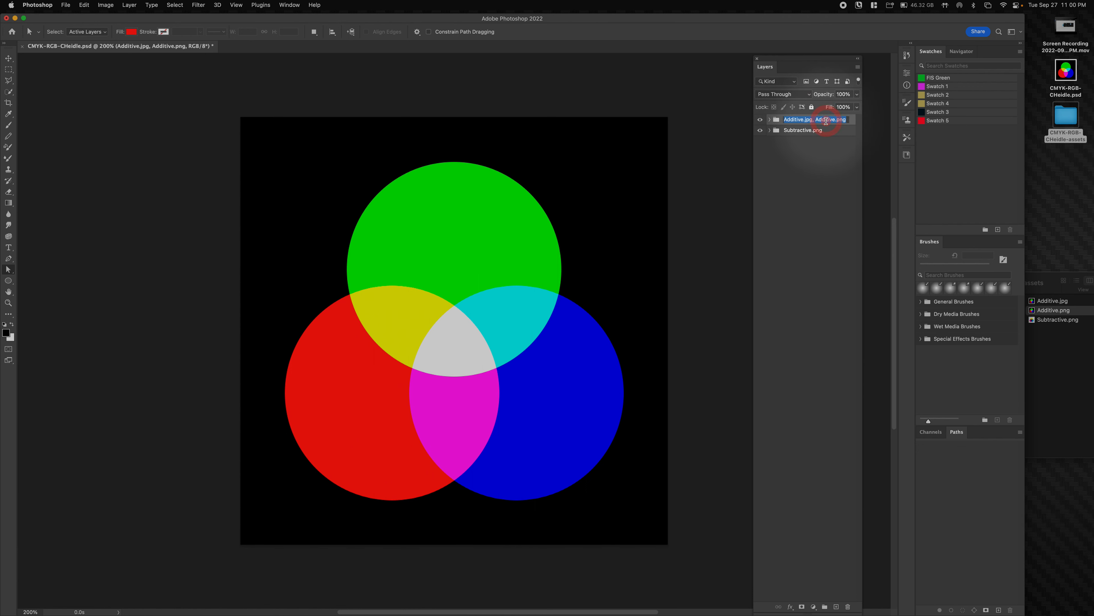
click(815, 120)
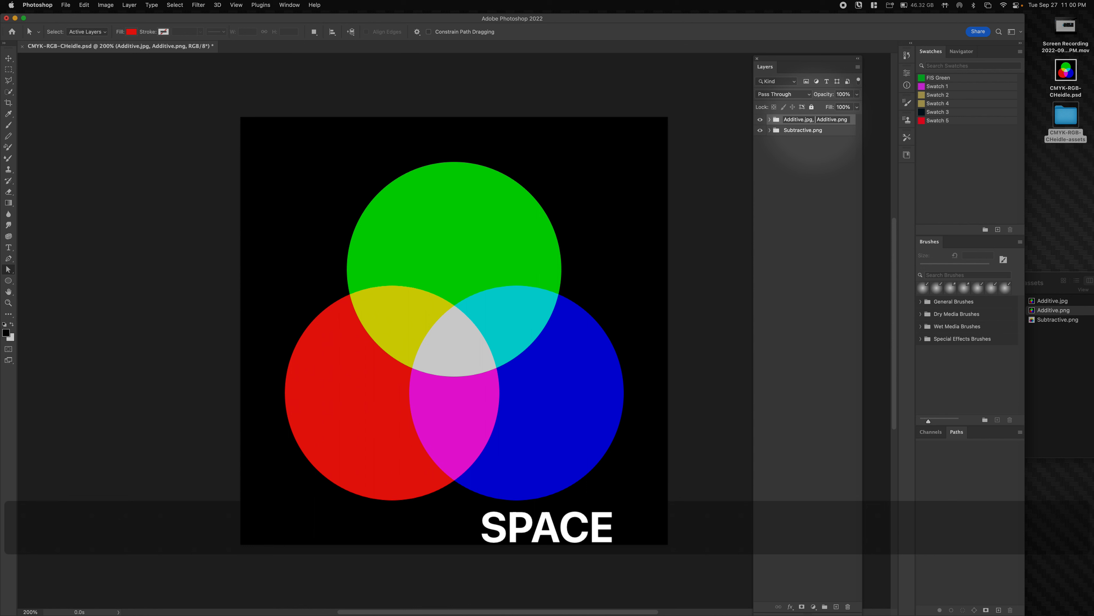
text(50%)
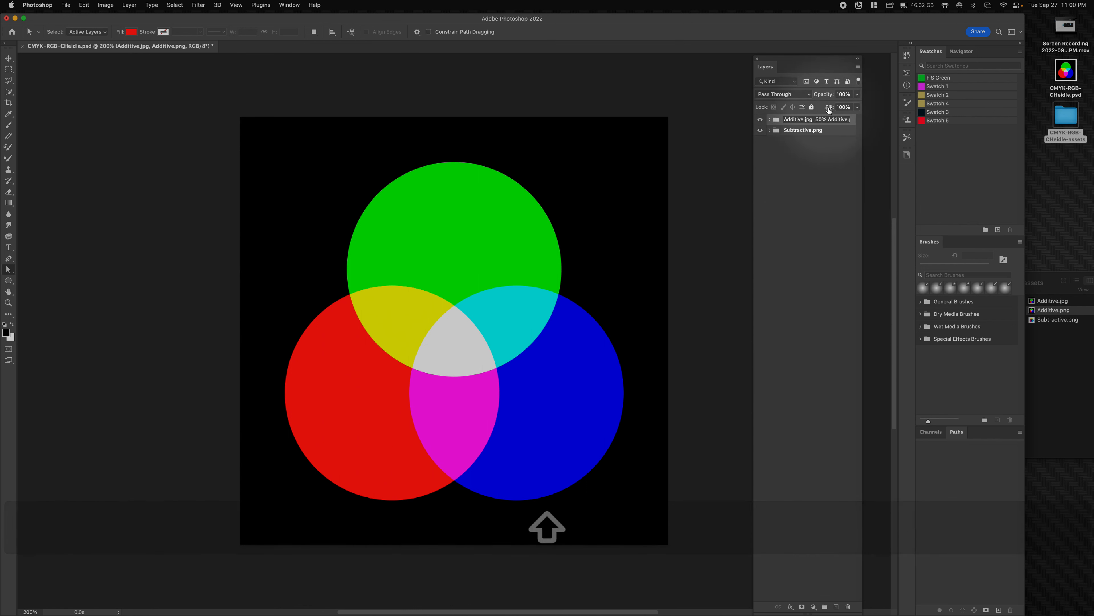
click(824, 130)
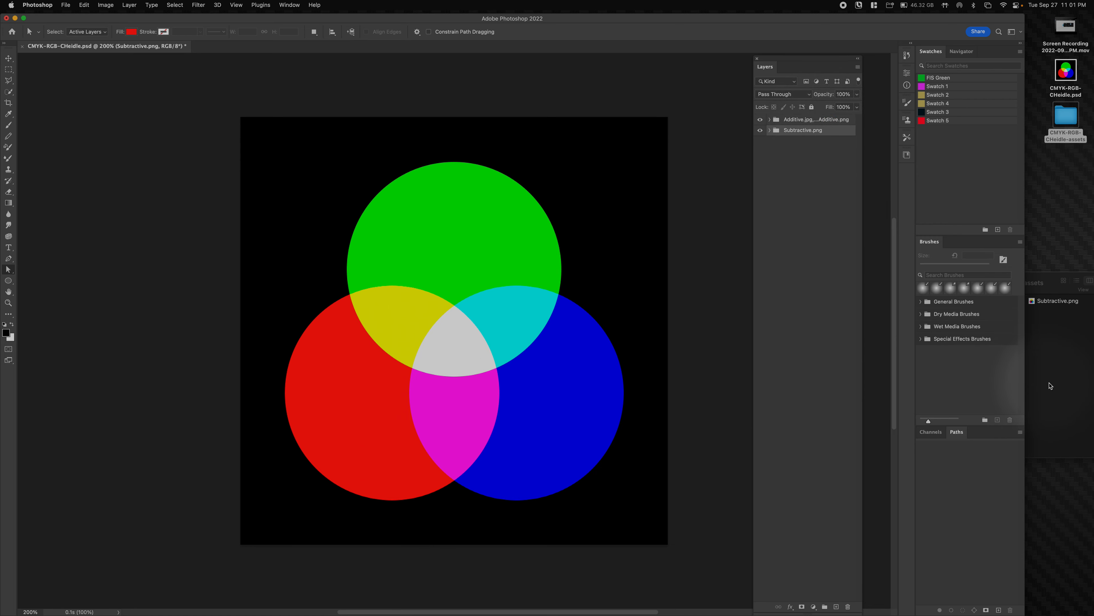
click(1055, 323)
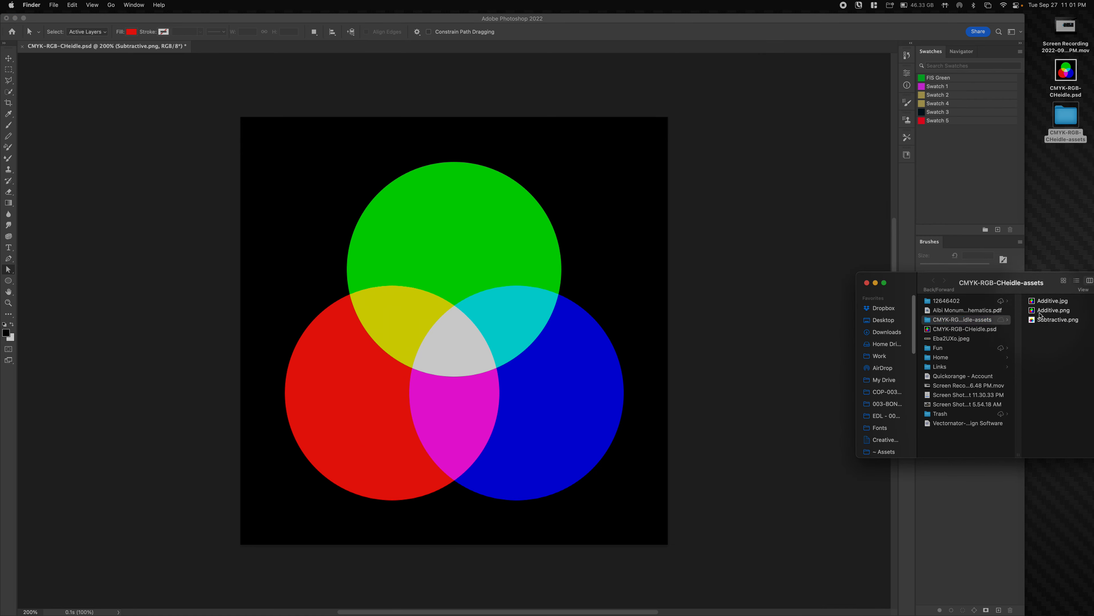
click(1040, 312)
key(space)
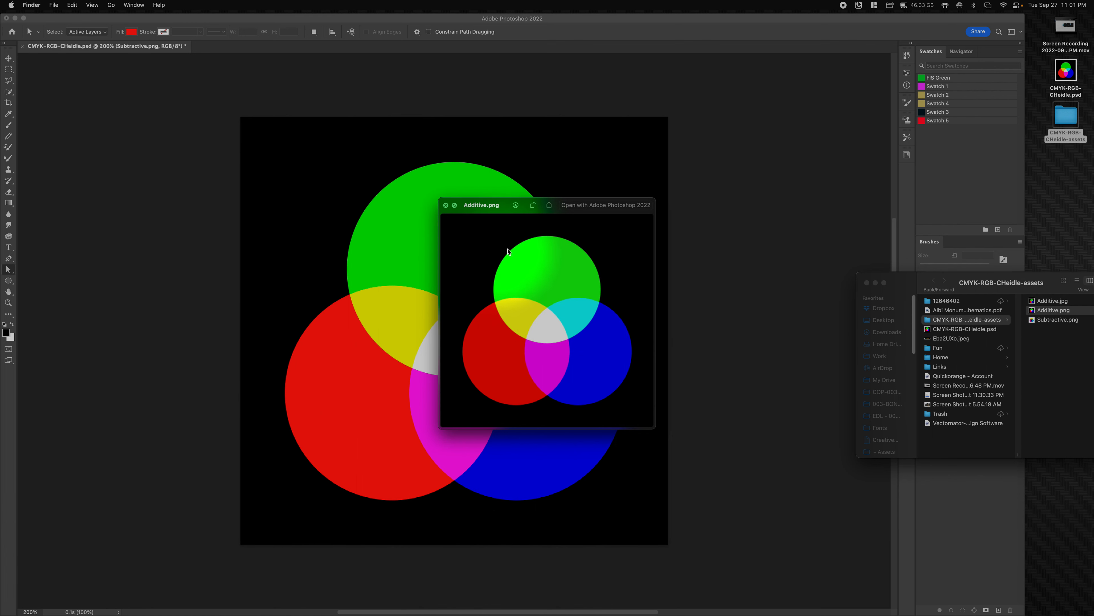
drag(527, 209, 550, 128)
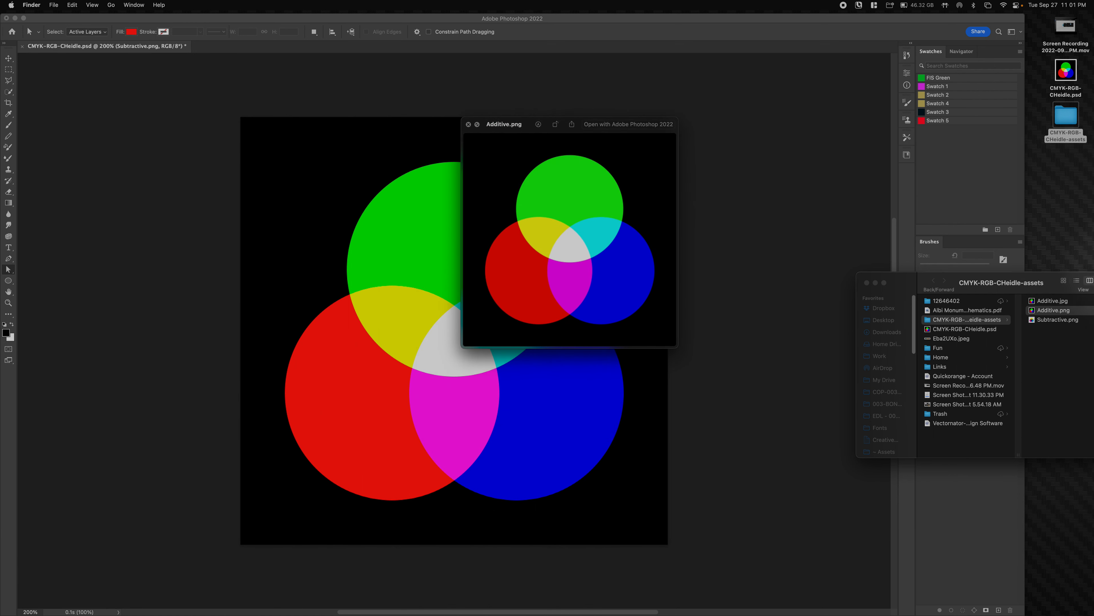
click(1050, 302)
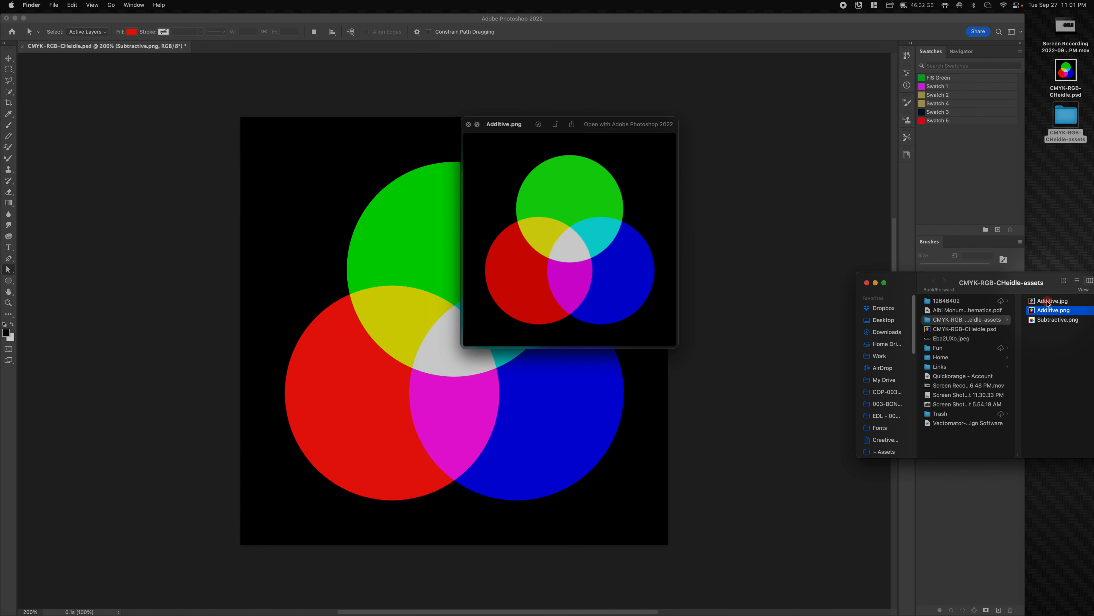
click(1047, 302)
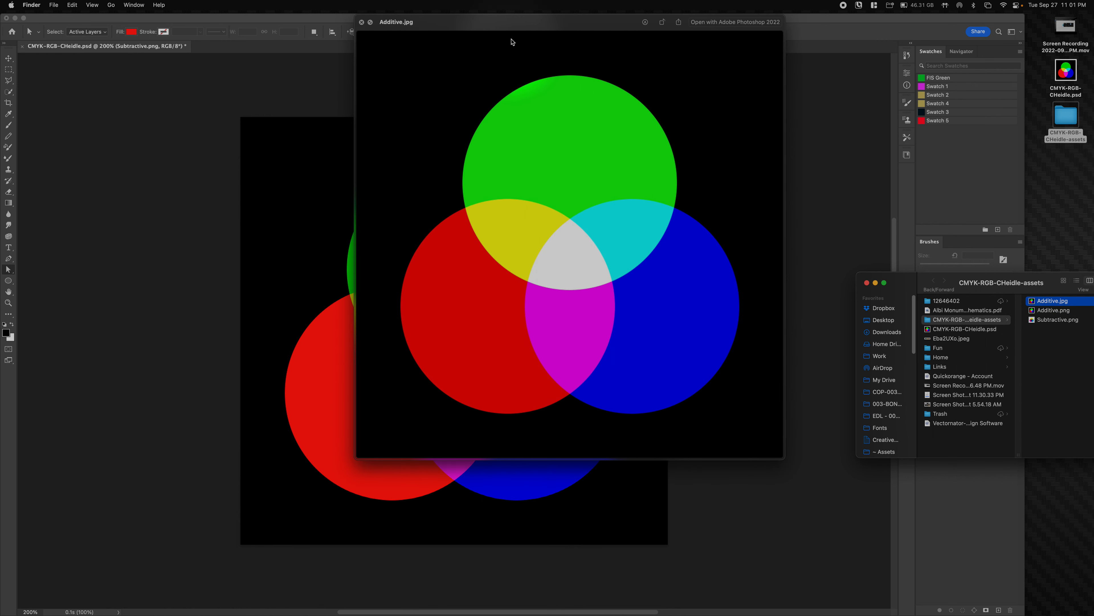
drag(520, 20, 510, 195)
click(598, 91)
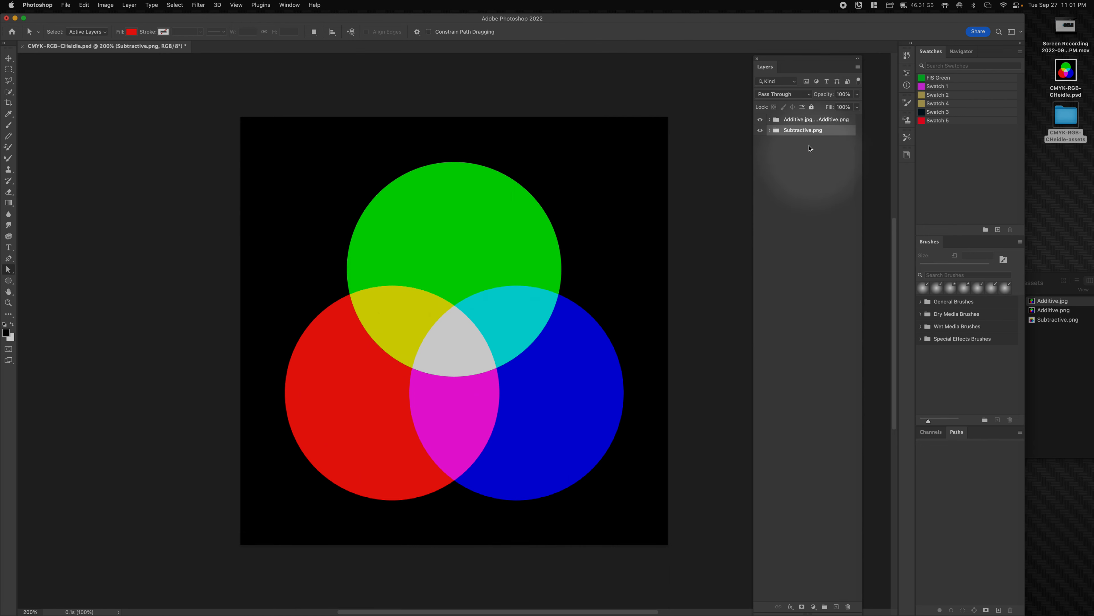
right_click(814, 122)
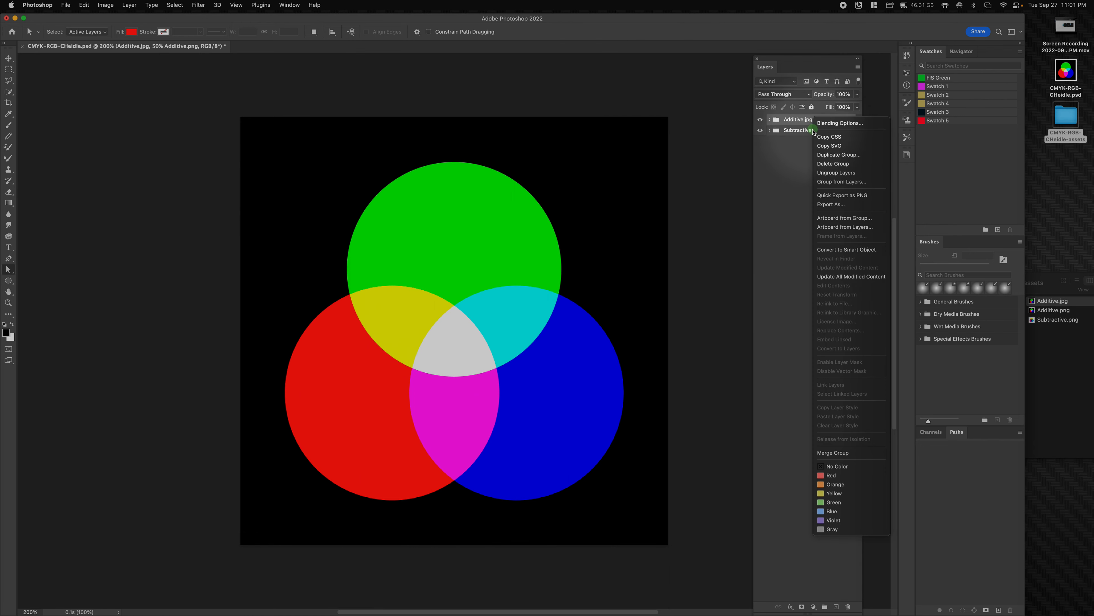
click(778, 178)
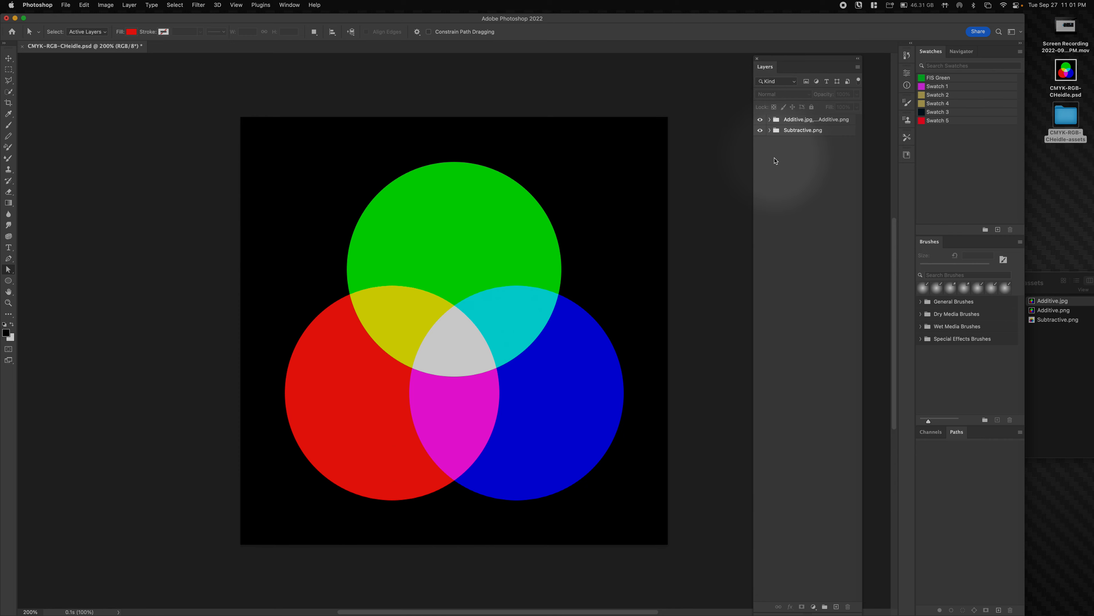
click(1054, 274)
key(space)
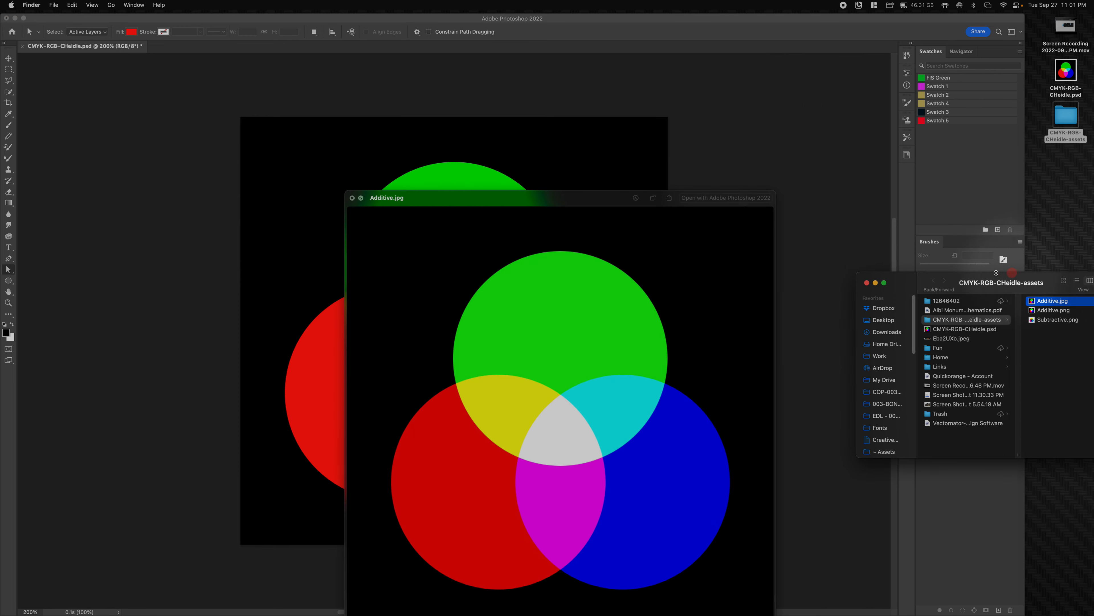
- Prefix the Additive group name with 'Color Wheel/' to export into a subfolder
click(639, 203)
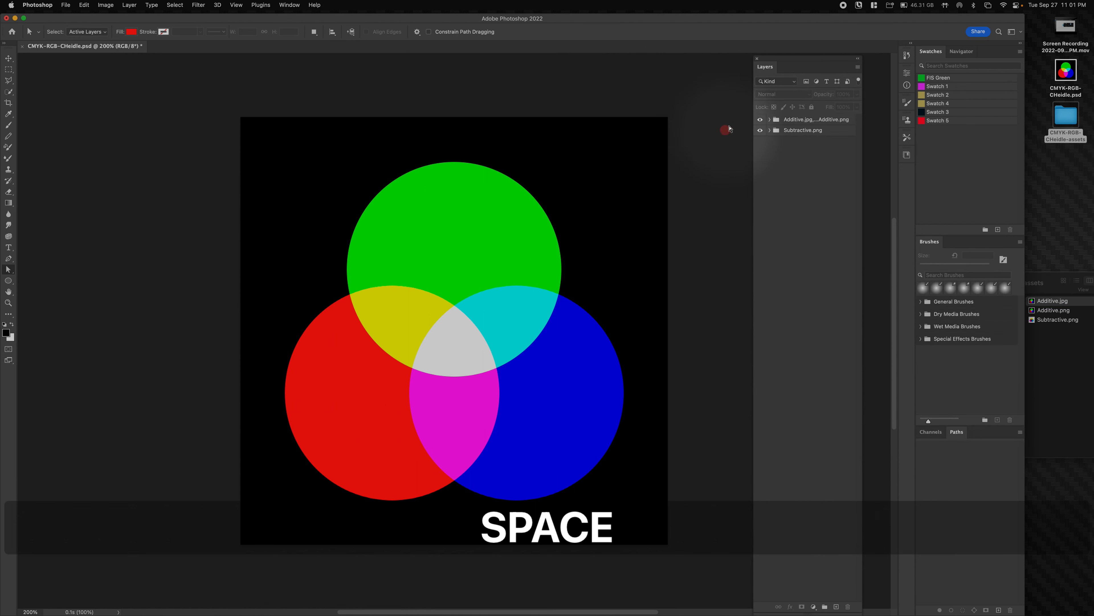
double_click(790, 121)
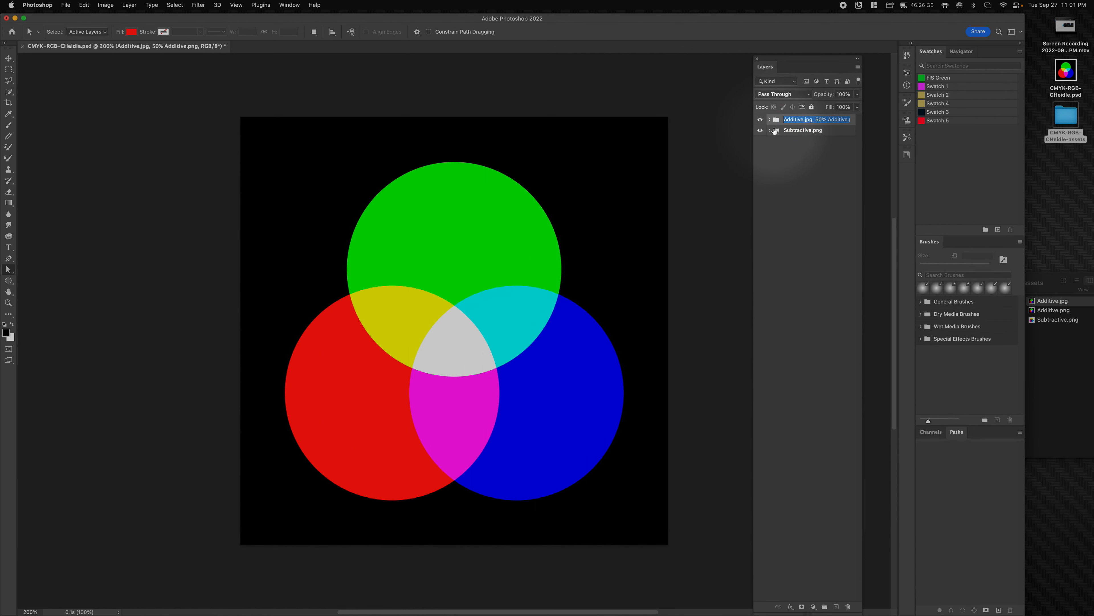
key(Up)
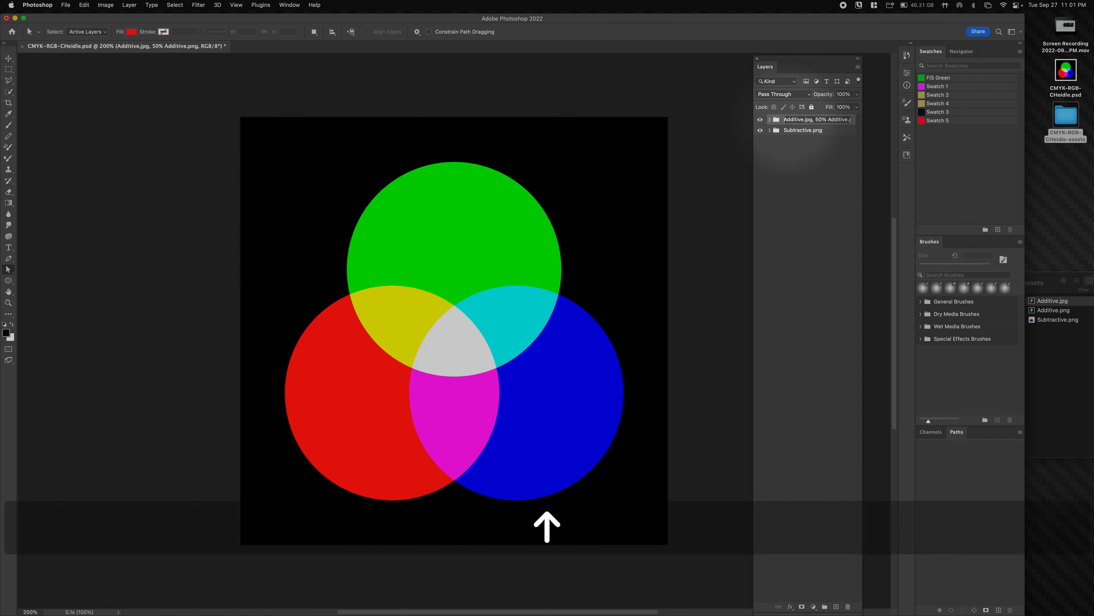
text(C)
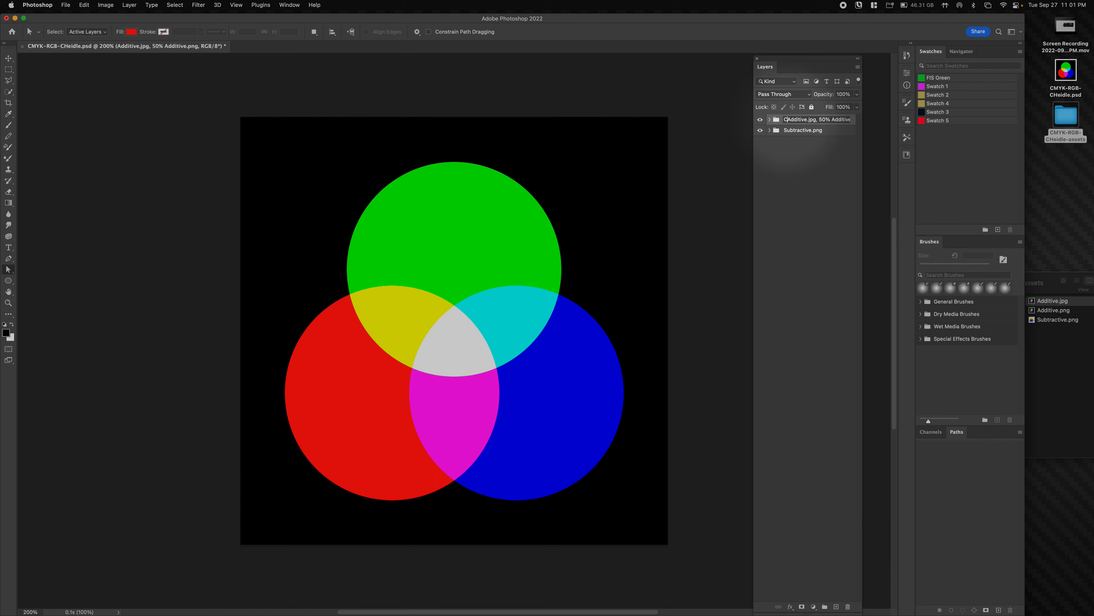
text(olor)
text( Wheel)
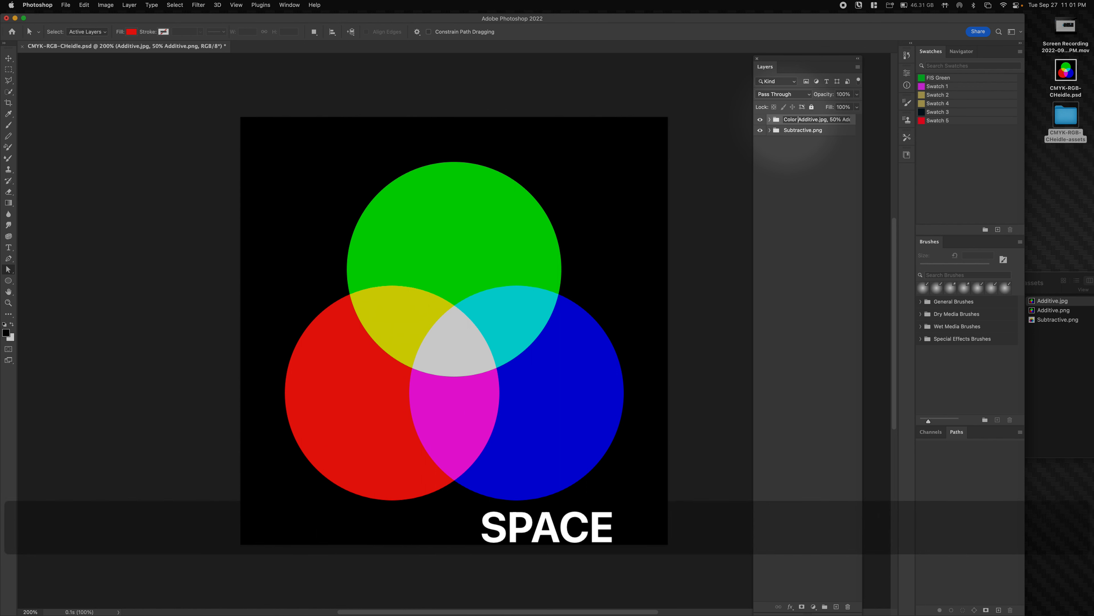
text(/)
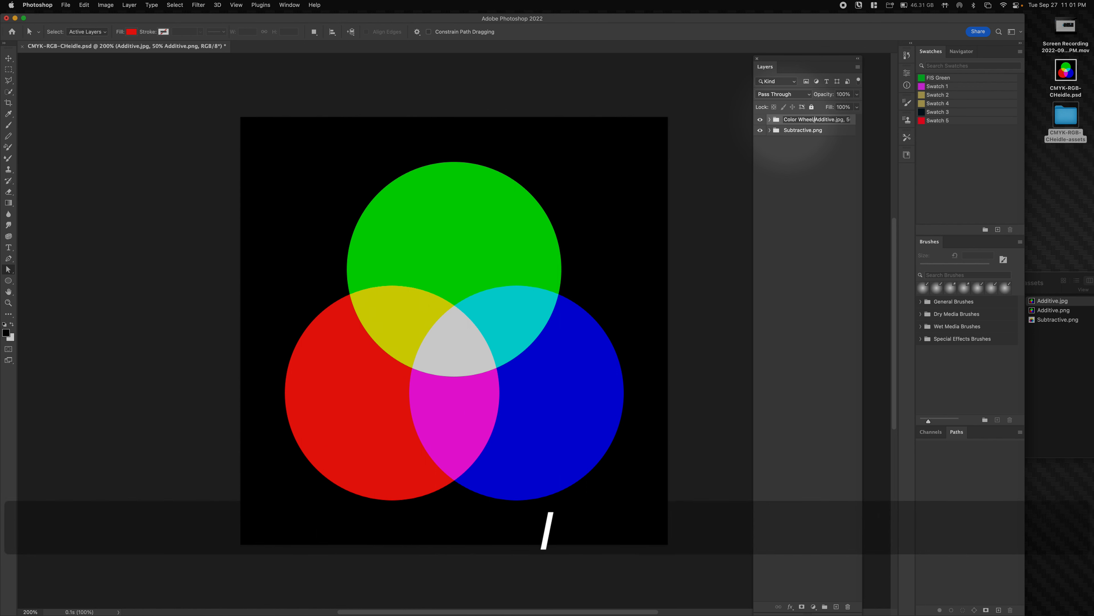
click(788, 199)
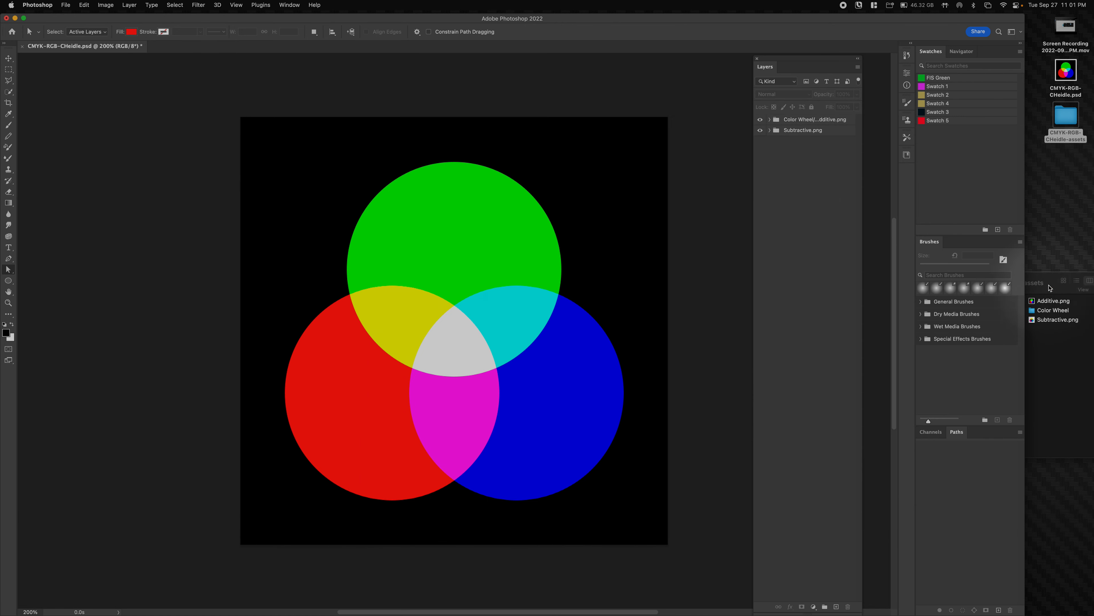
click(1034, 280)
- Check the Color Wheel subfolder, then widen the Layers panel to show the group's full name
click(1037, 308)
drag(1043, 276, 866, 270)
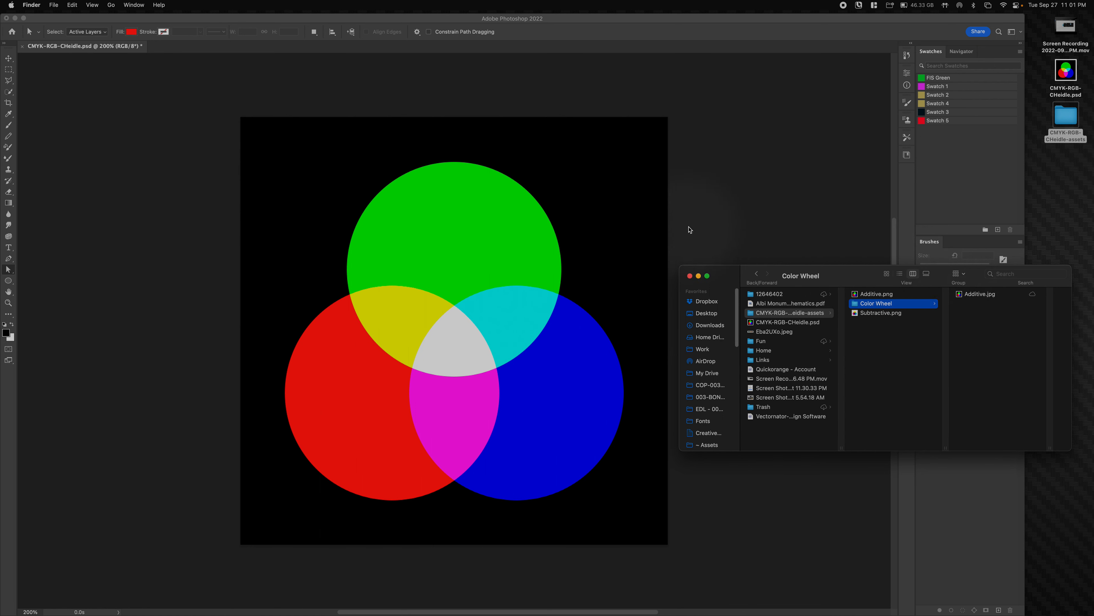
click(794, 224)
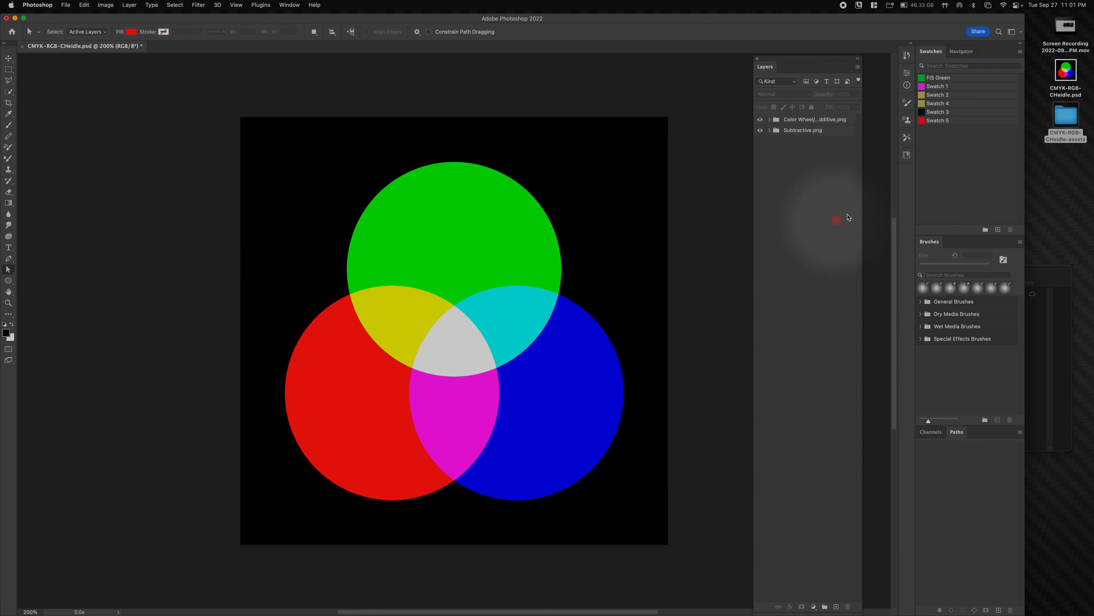
click(811, 121)
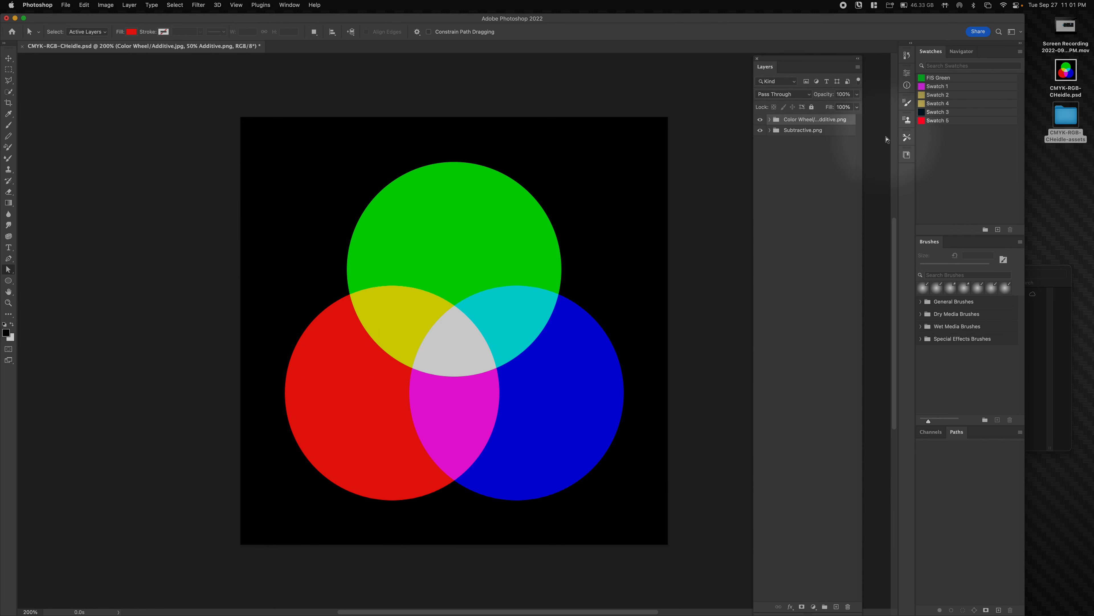
drag(861, 106, 940, 108)
drag(896, 59, 827, 50)
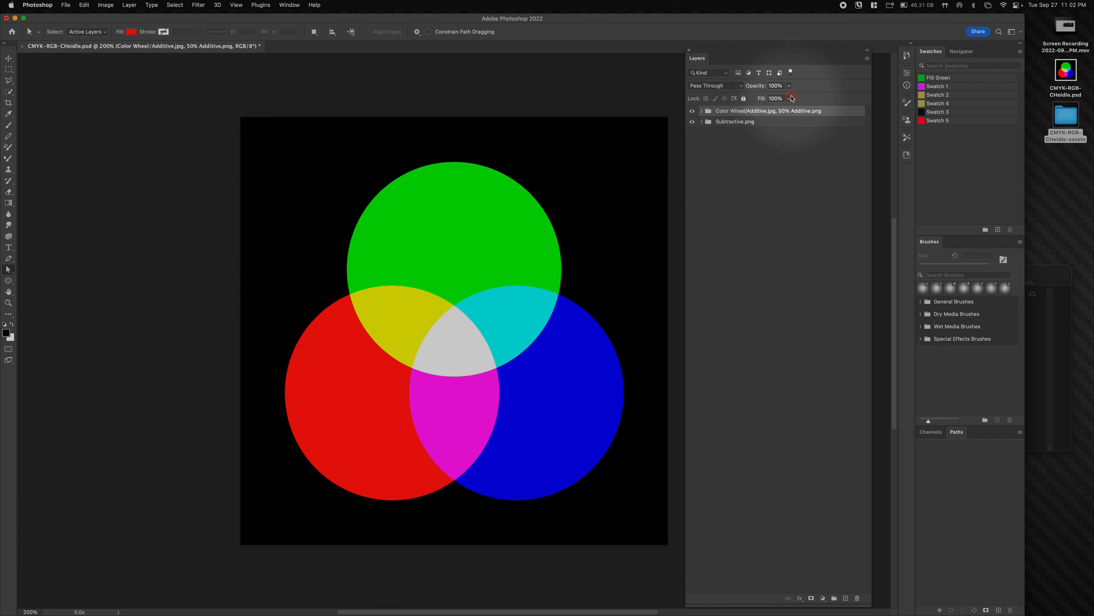
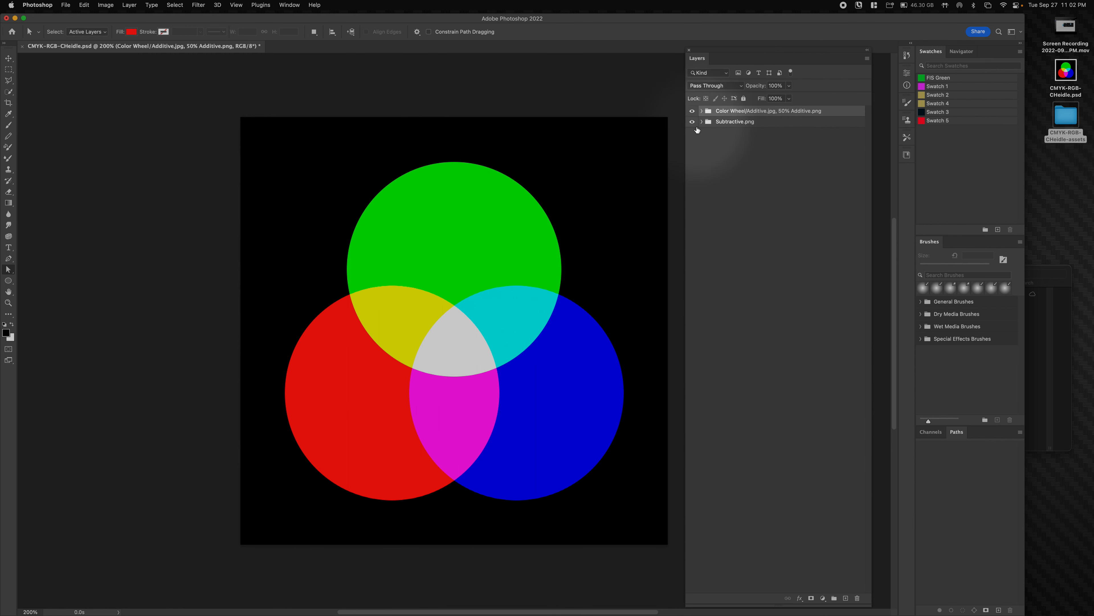
- Restore the Layers panel to its original width and glance at the assets folder in Finder
drag(686, 107, 397, 113)
drag(535, 119, 687, 133)
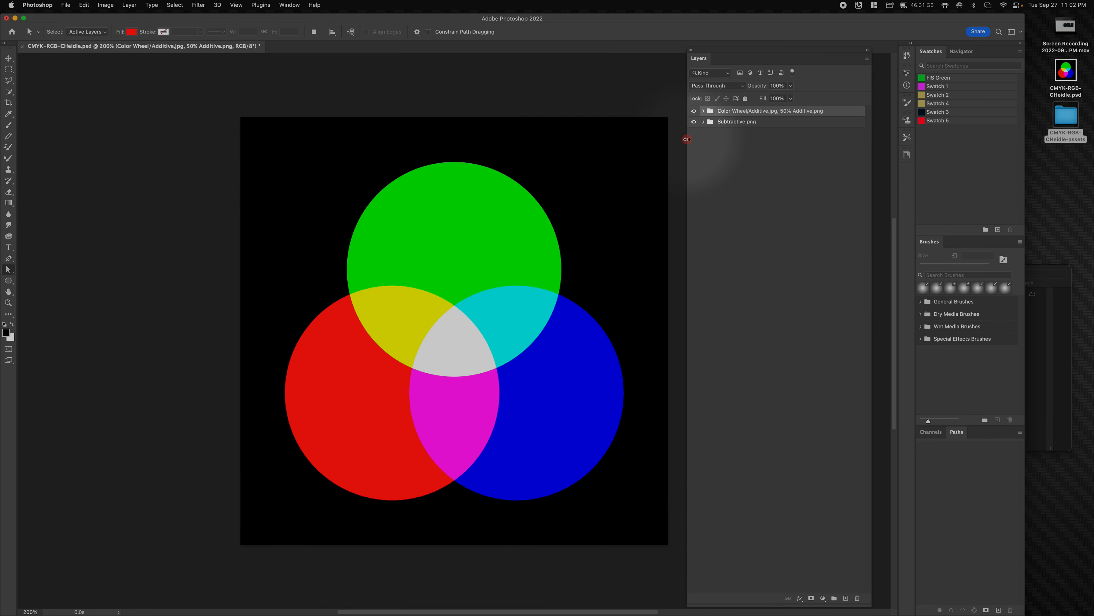
click(1036, 271)
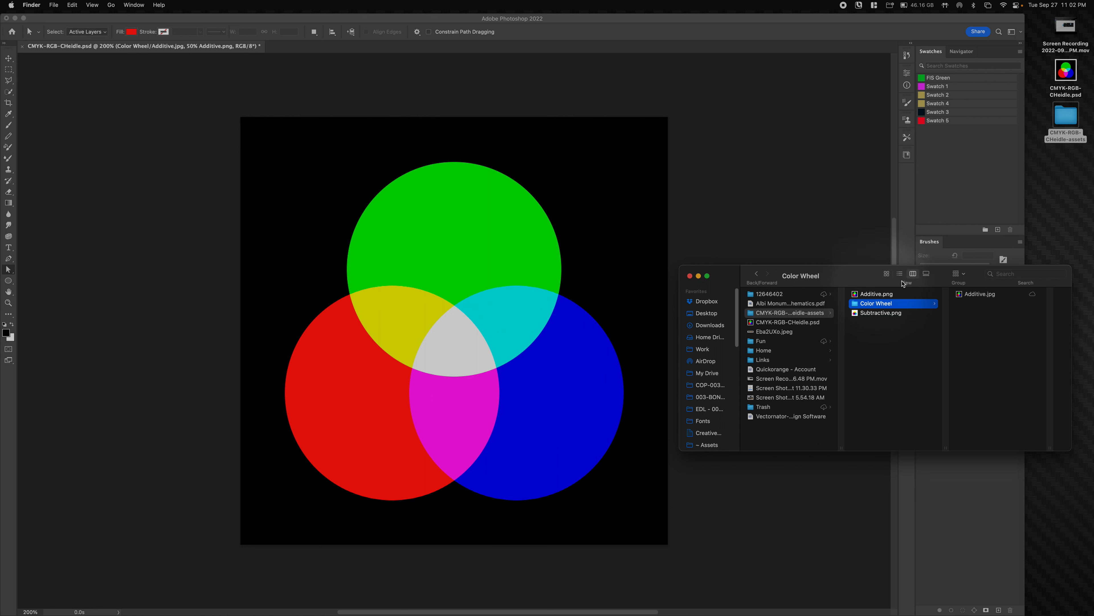
click(828, 224)
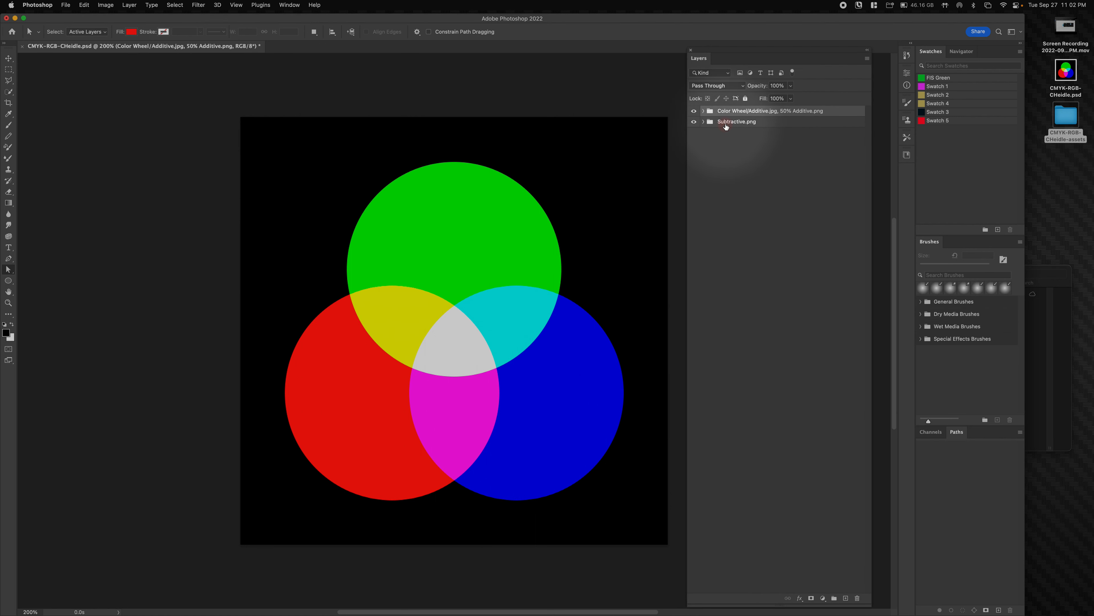
- Prefix the Subtractive.png group name with 'Color Wheel/' and check the folder in Finder
click(739, 123)
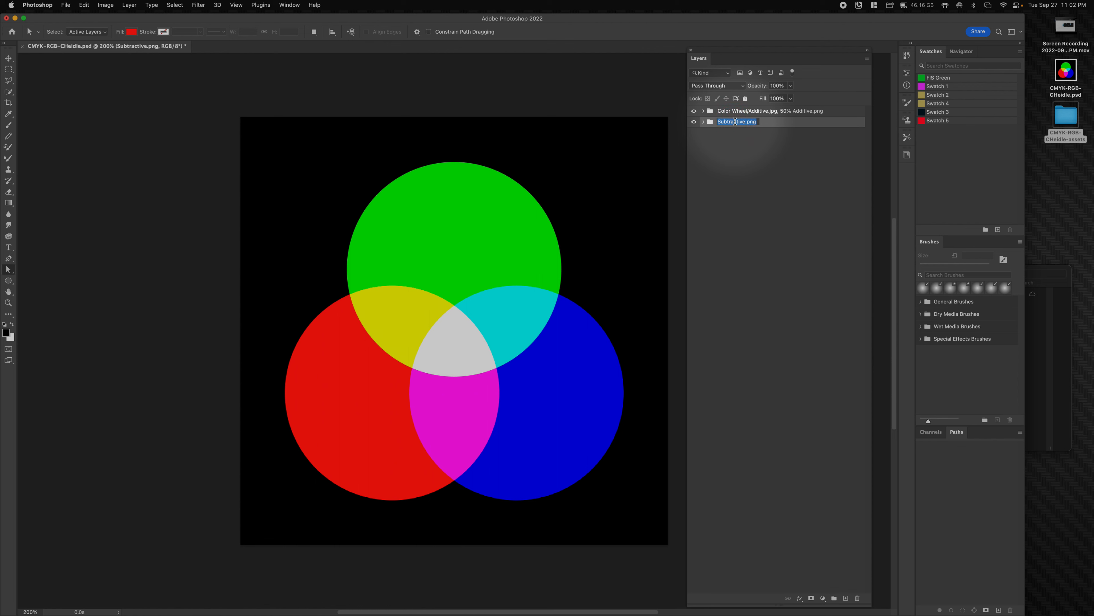
key(Up)
text(Colot)
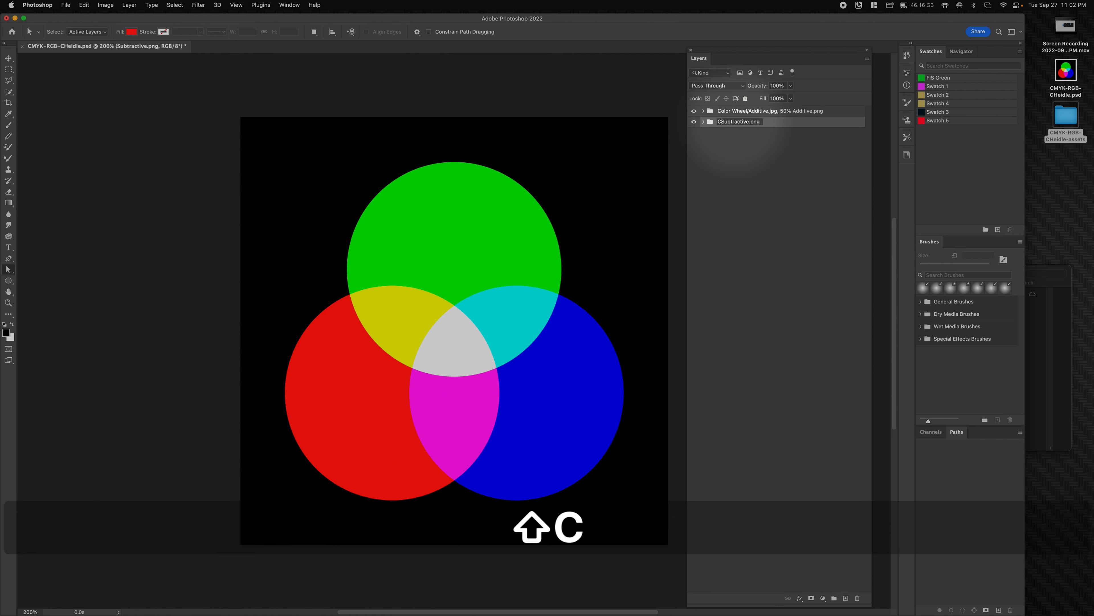
text(/)
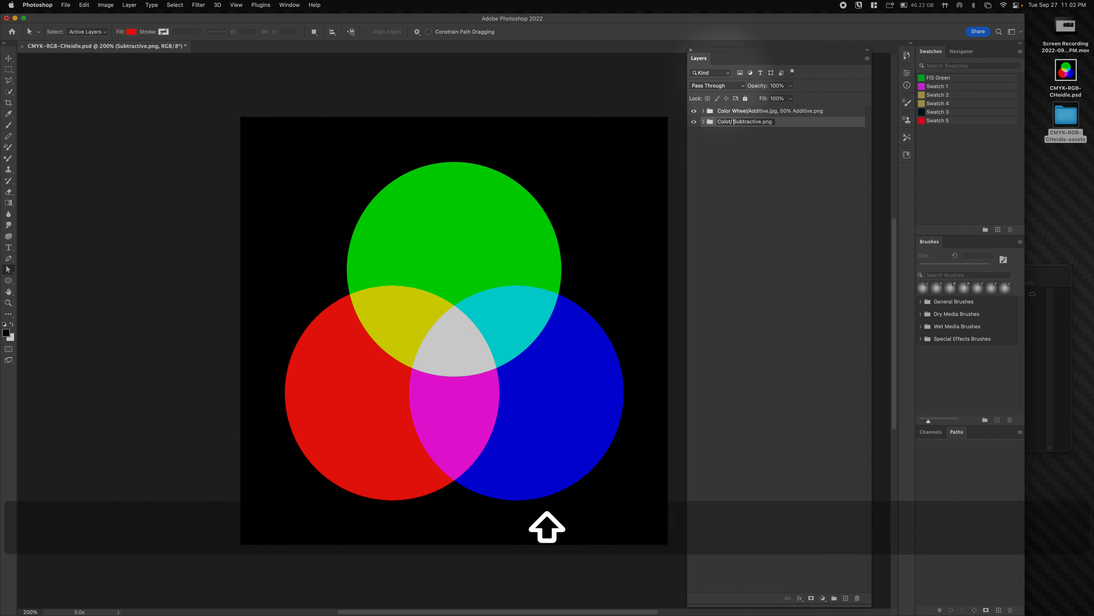
key(BackSpace)
key(BackSpace)
text(r Wheel/)
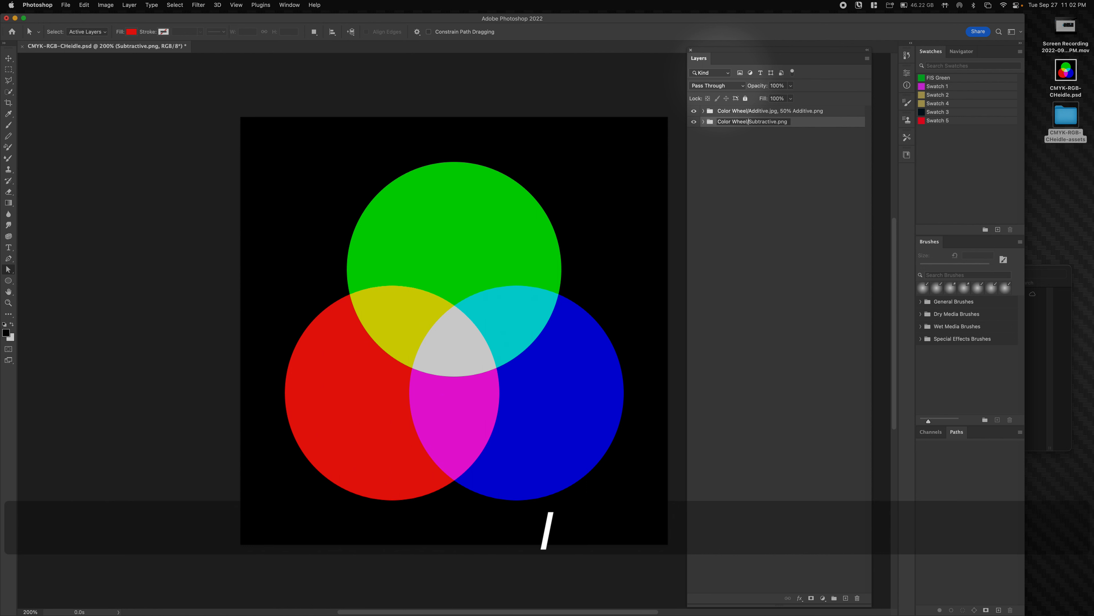
click(777, 149)
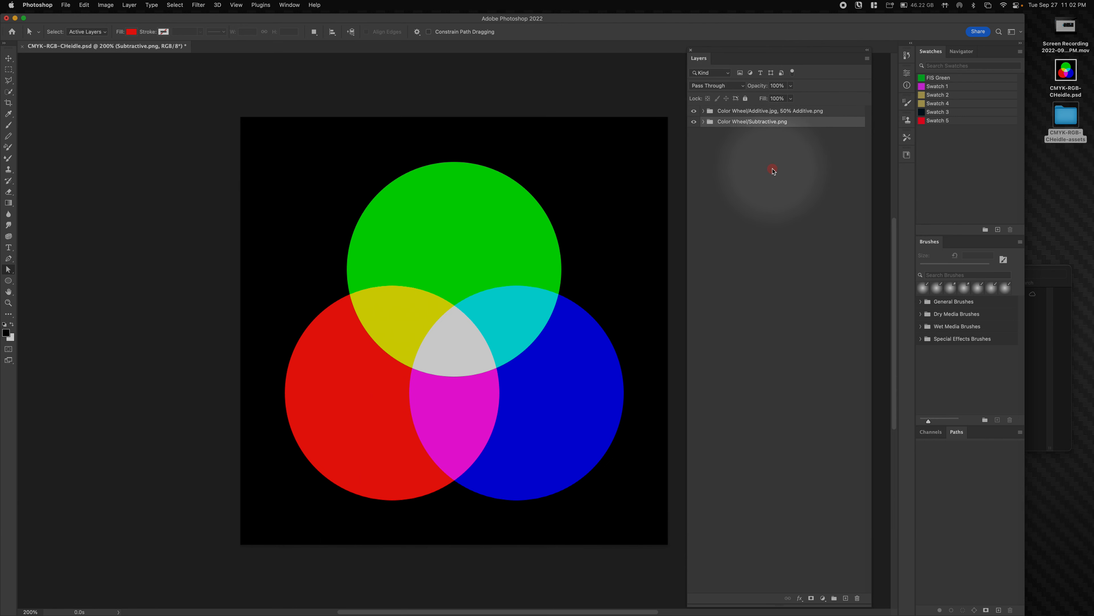
click(1048, 270)
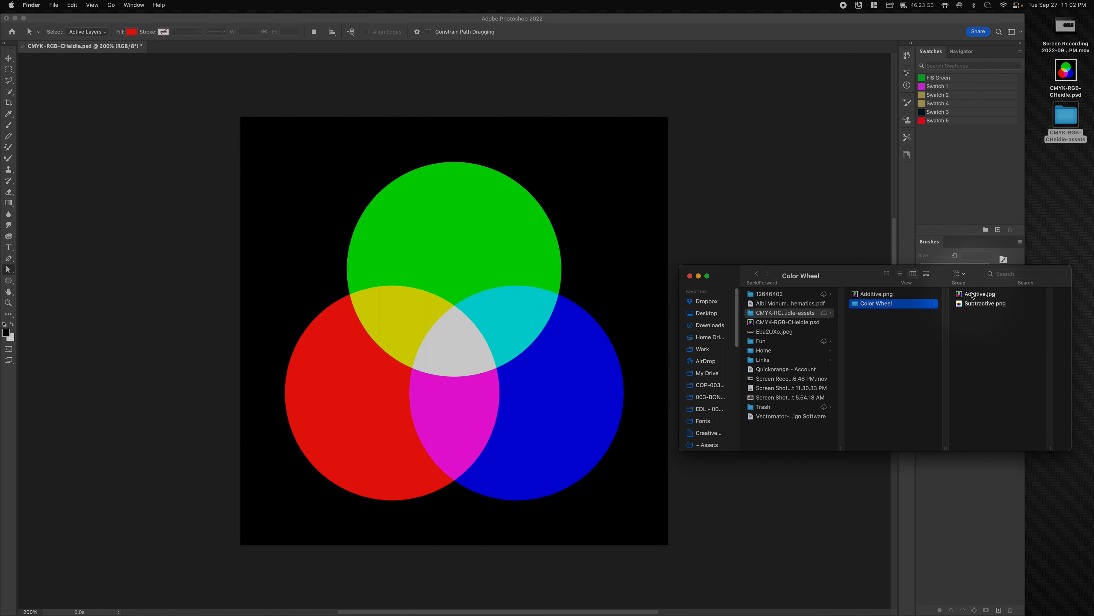
click(779, 188)
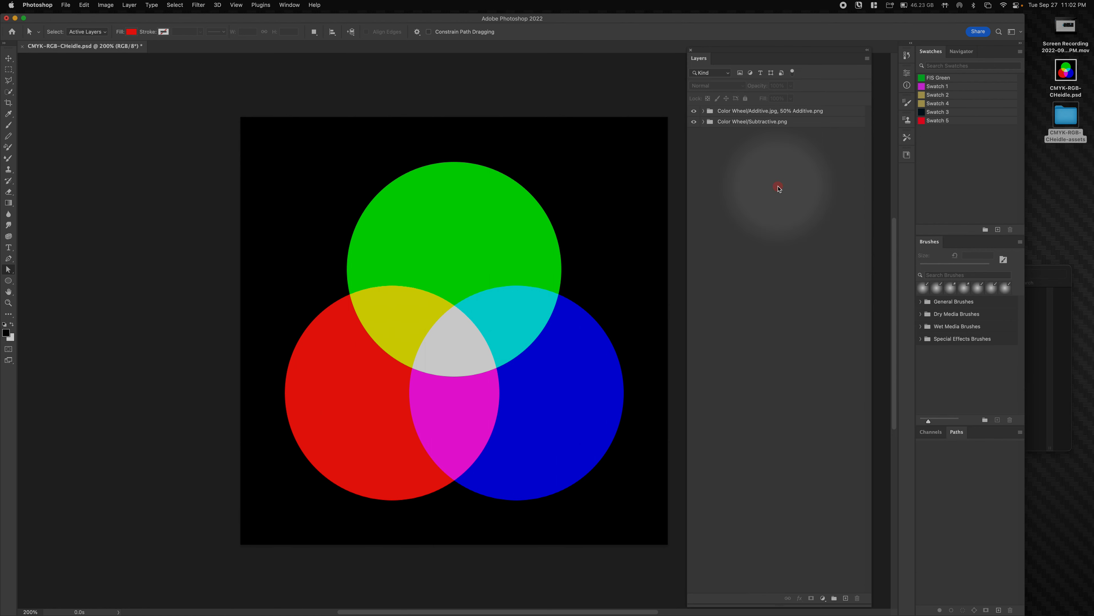
- Expand the Additive group and rename the Blue layer to Blue.png
click(703, 111)
click(728, 126)
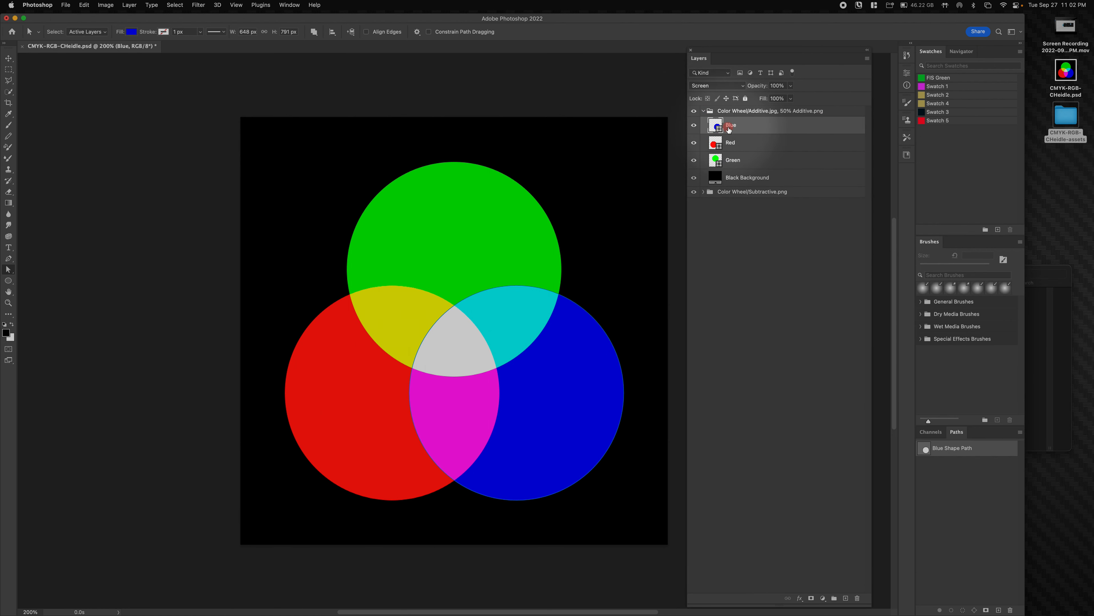
double_click(742, 131)
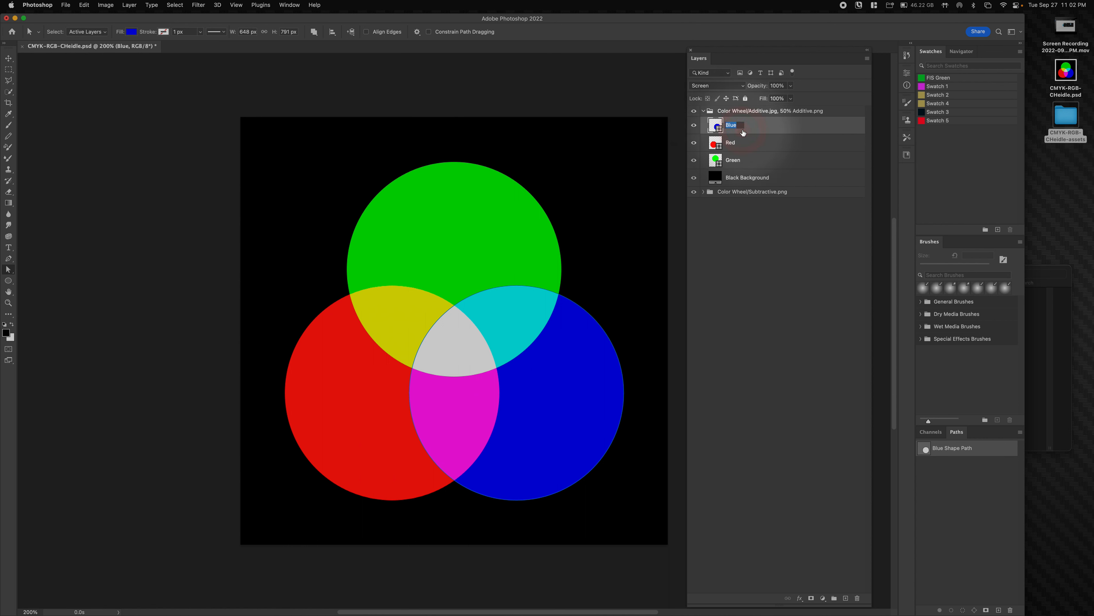
key(Down)
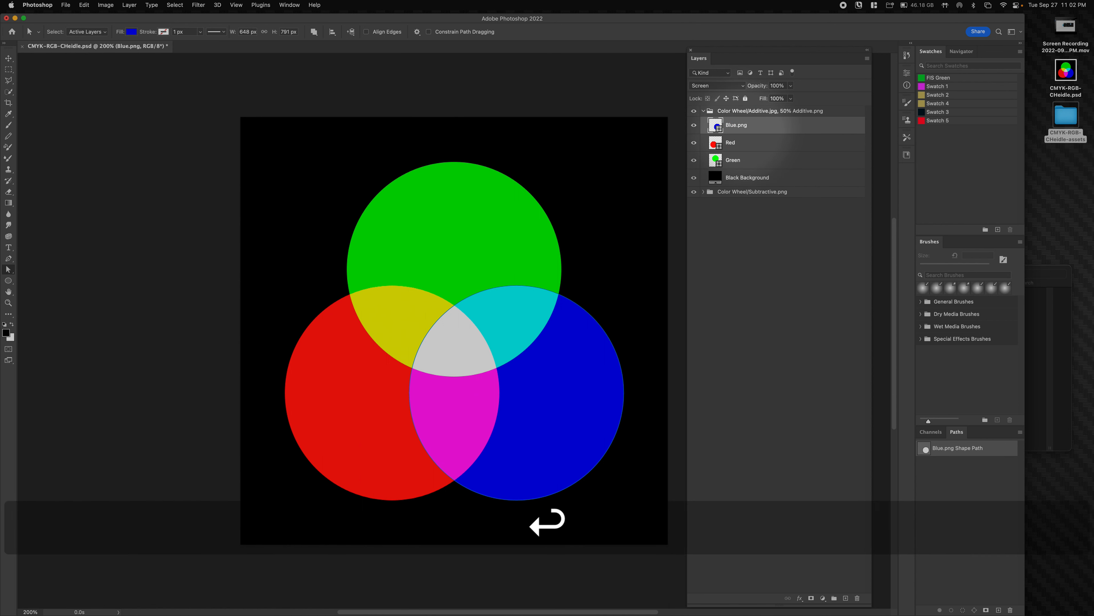
double_click(753, 130)
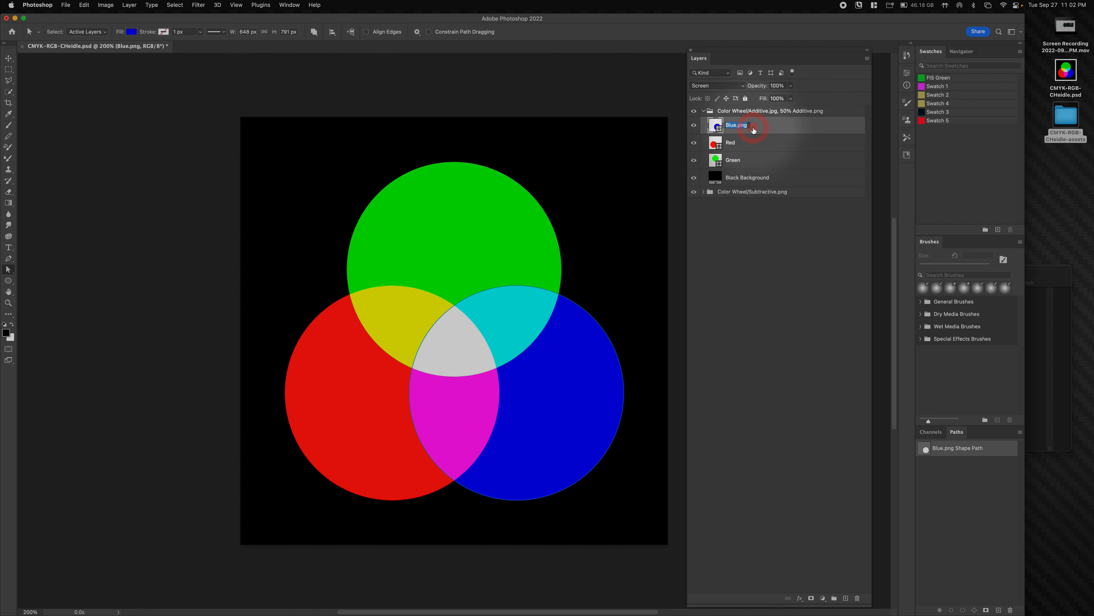
double_click(738, 126)
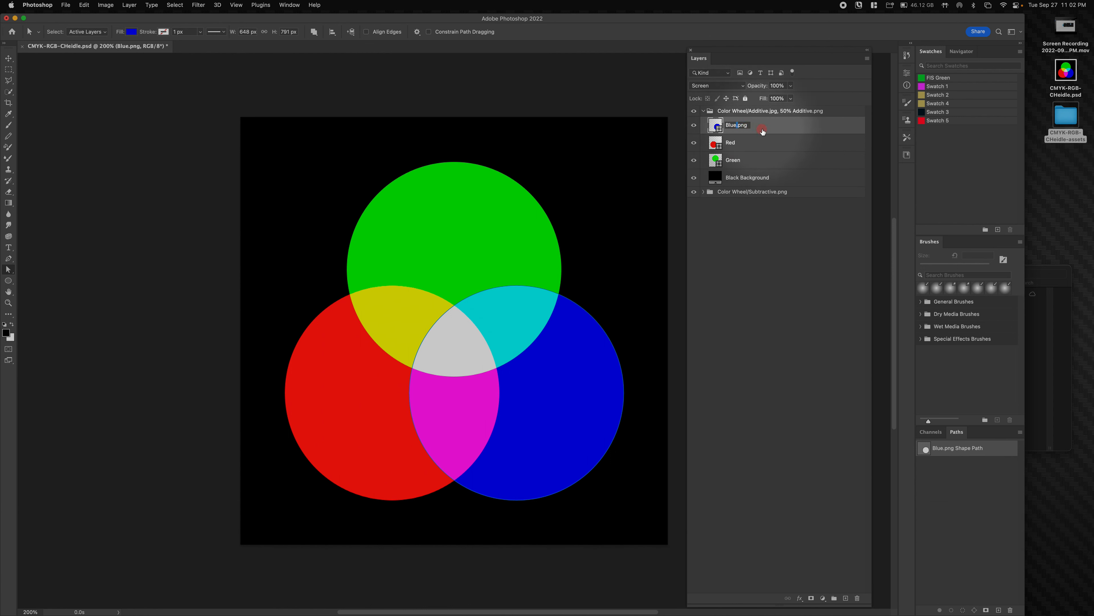
key(Left)
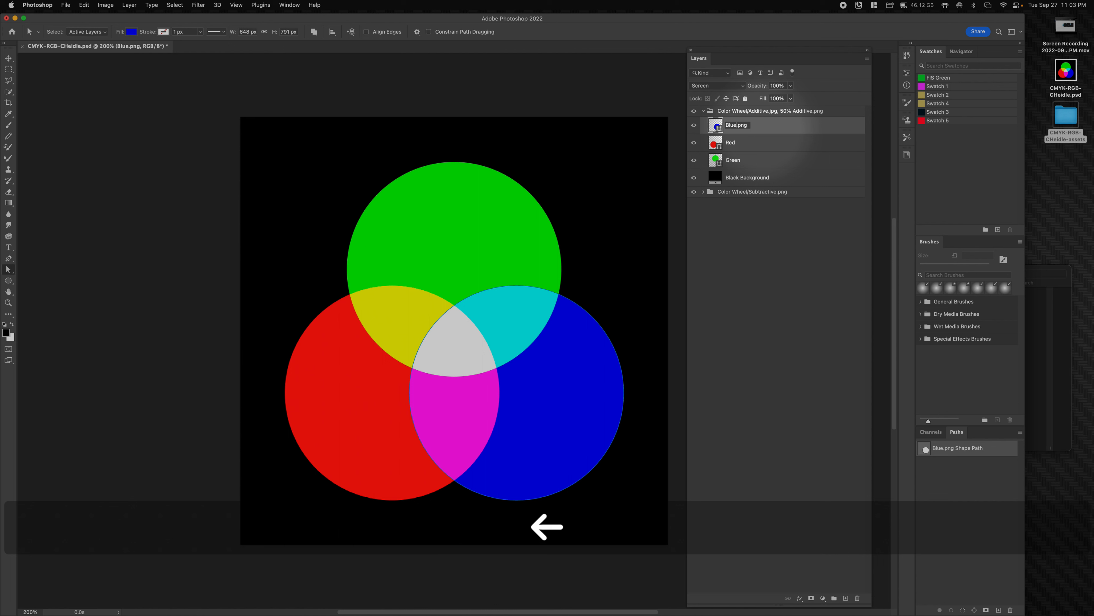
key(shift+Right)
key(shift+Right)
key(shift+Right)
key(shift+Right)
key(super+c)
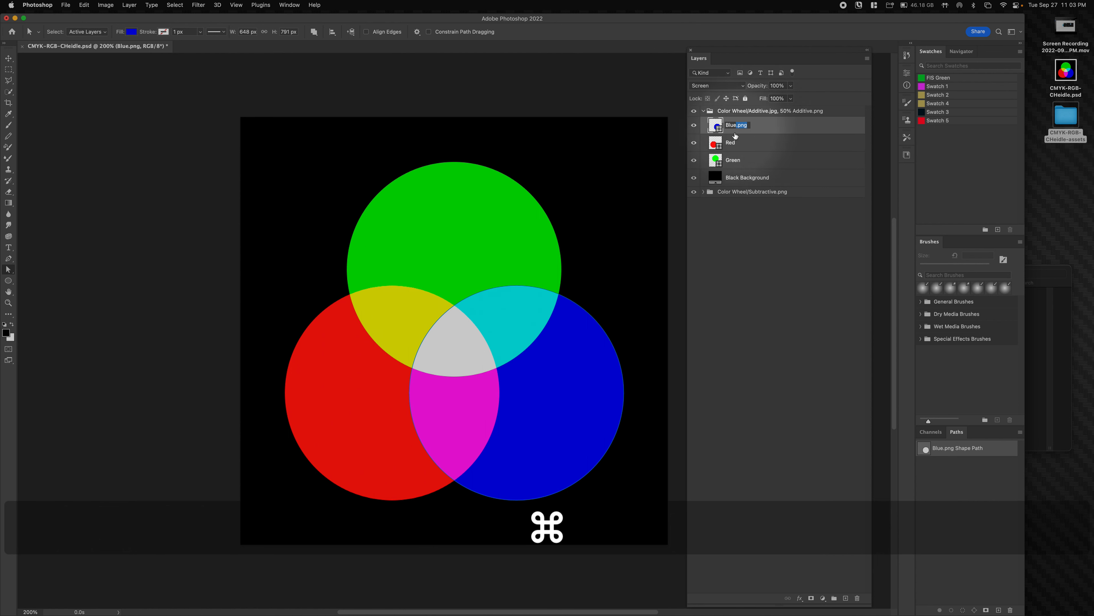
- Append .png to the Red and Green layer names and confirm the new files in Finder
double_click(734, 143)
key(Right)
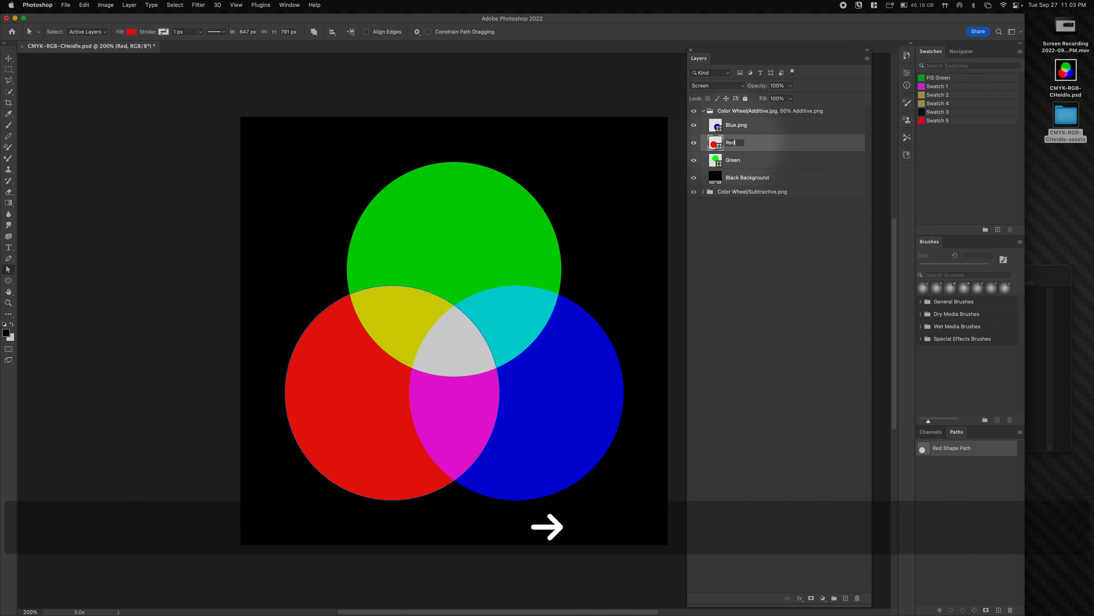
key(super+v)
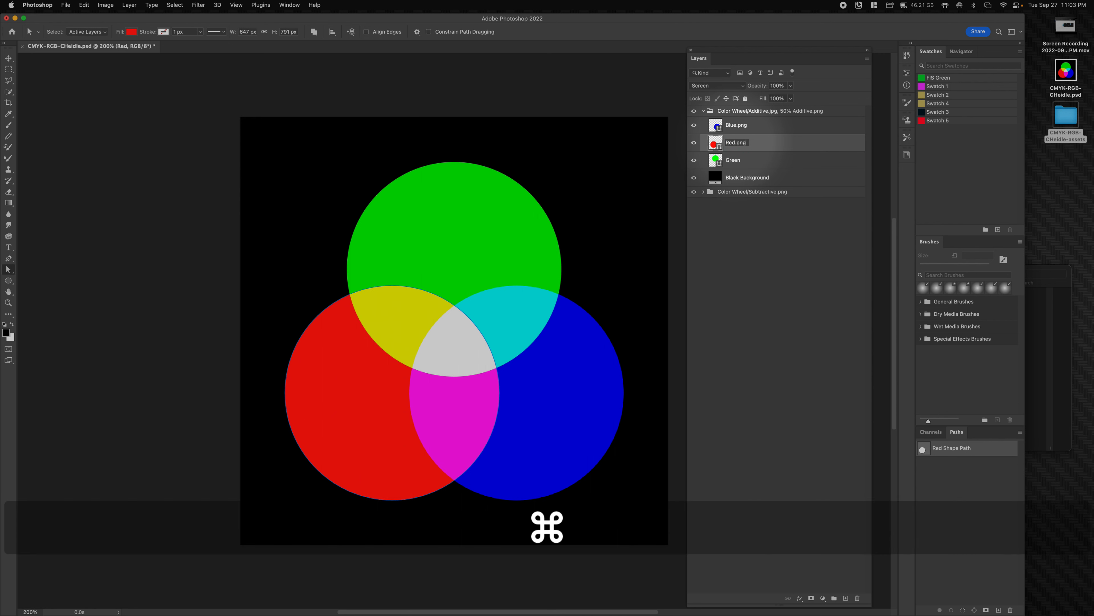
double_click(733, 160)
key(Down)
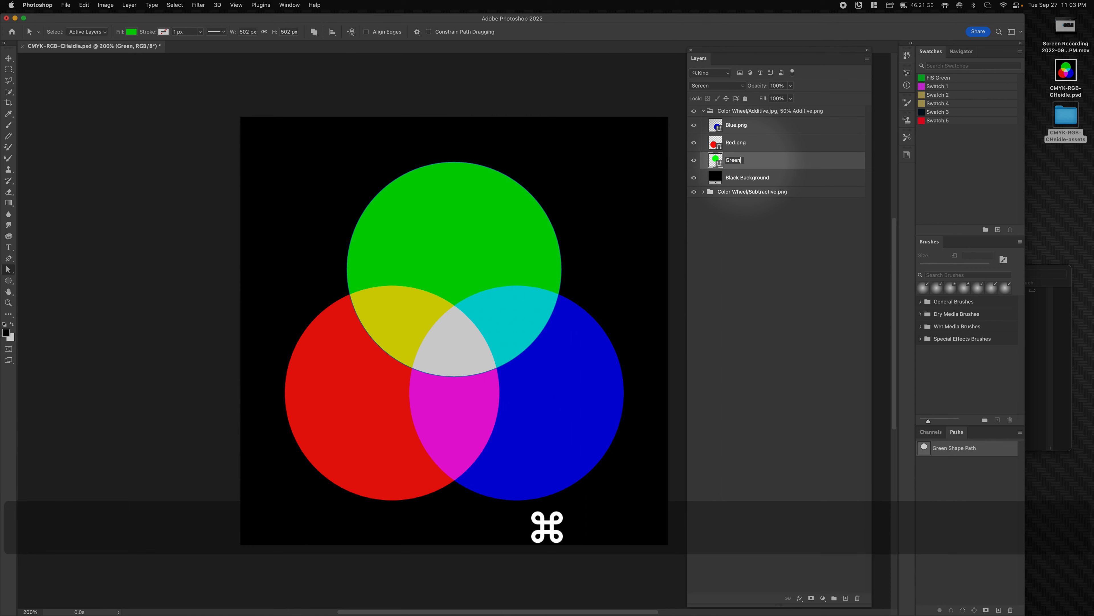
click(694, 244)
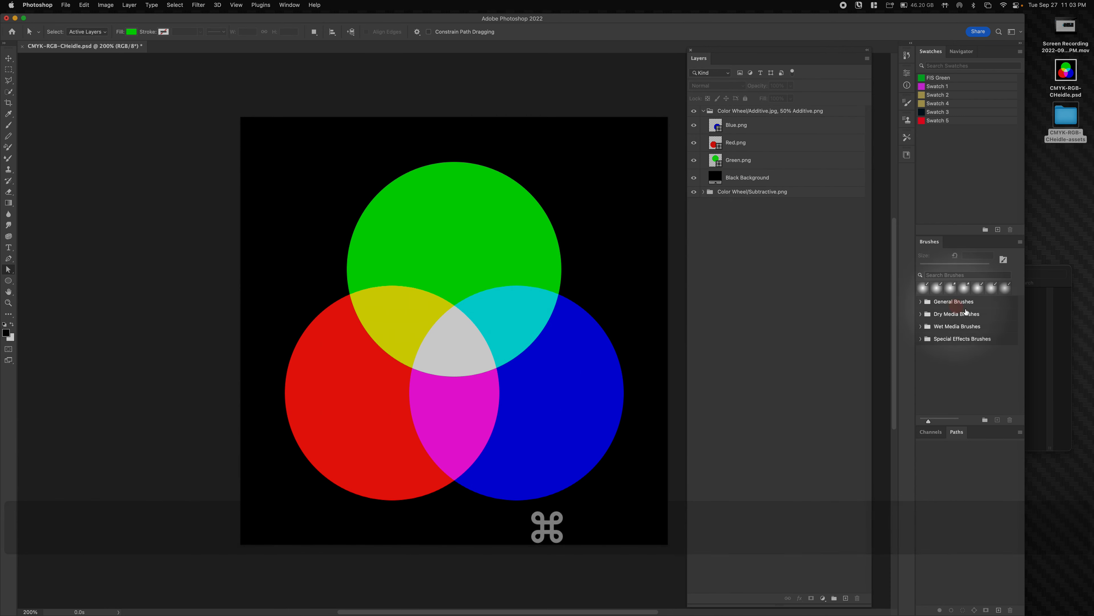
click(1048, 269)
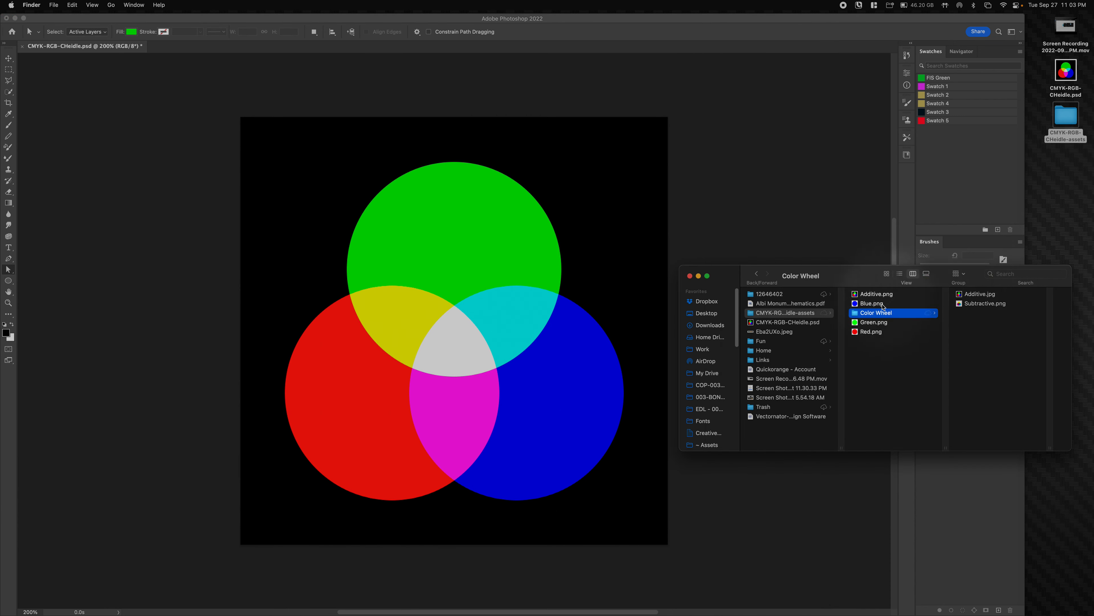
click(830, 240)
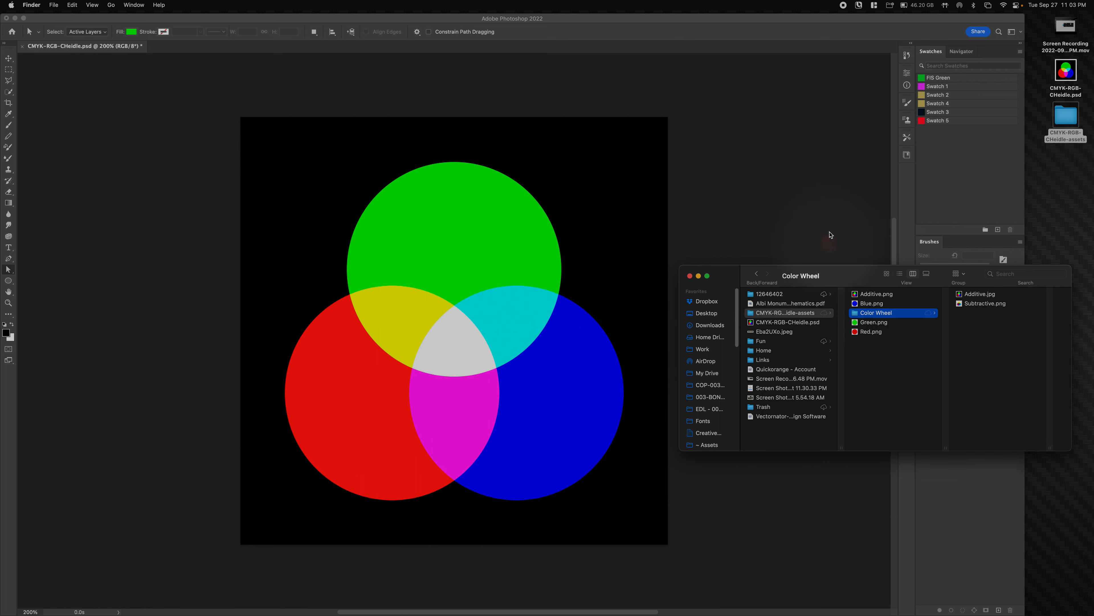
- Add the SingleColor/ prefix to the Blue.png layer name and copy that prefix
click(731, 126)
double_click(752, 128)
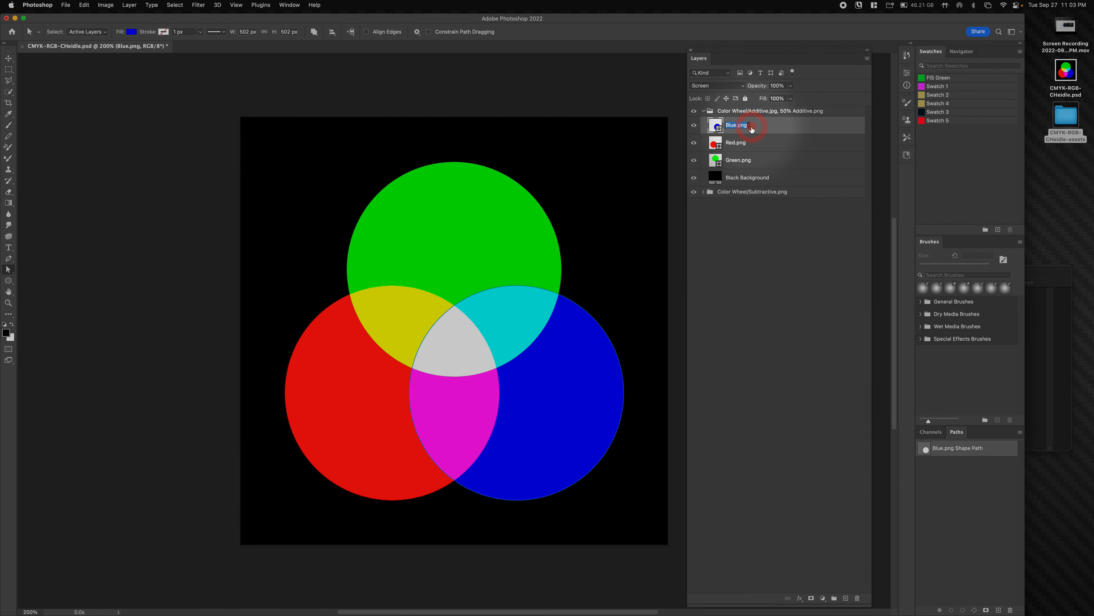
key(Up)
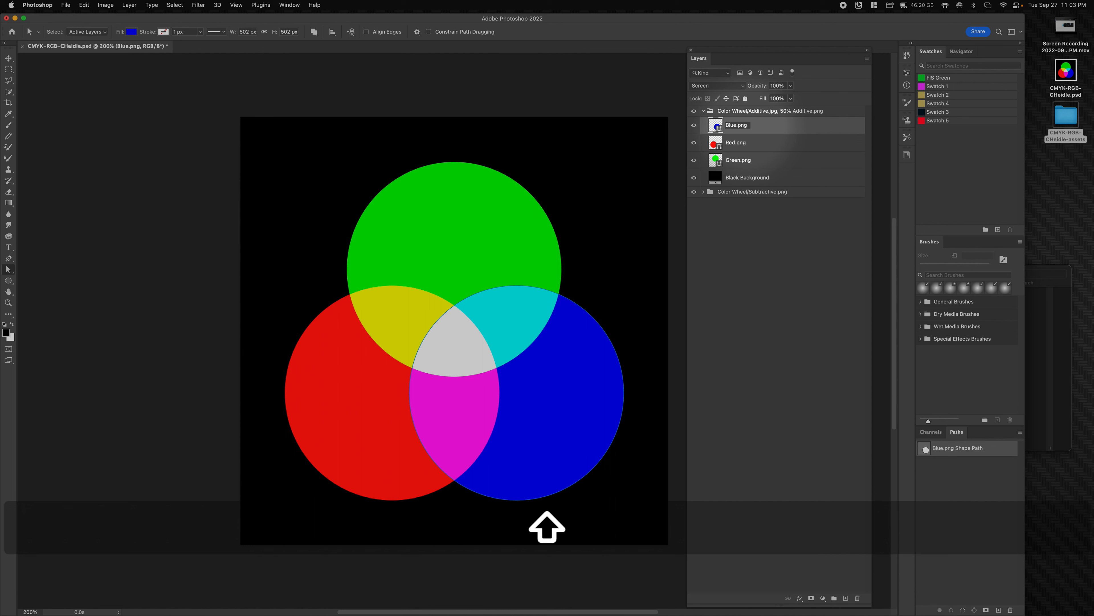
text(Sl)
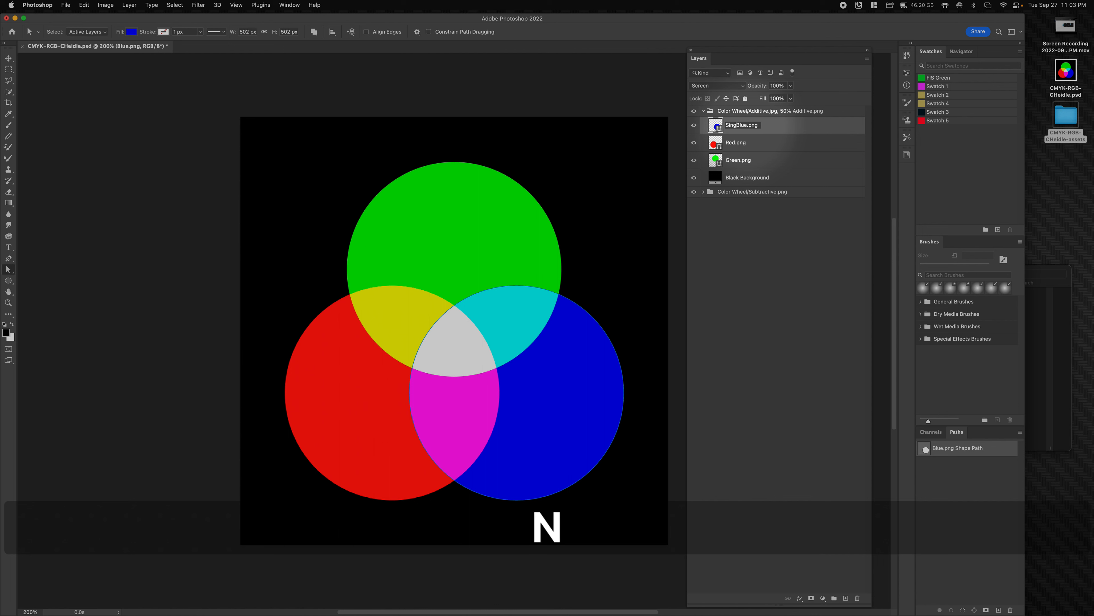
text(ngleColot/)
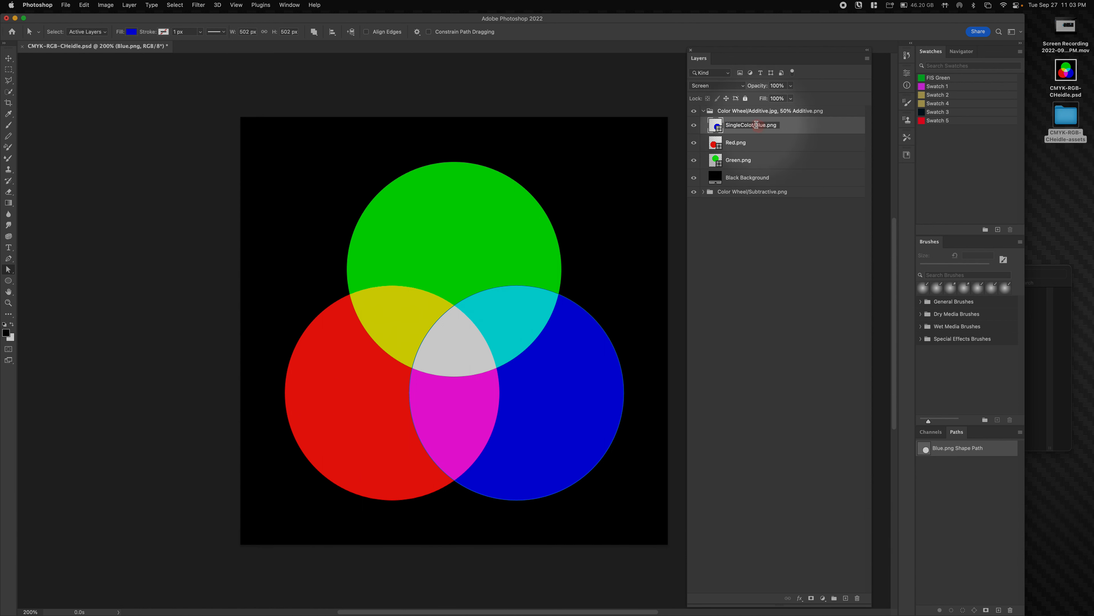
key(Left)
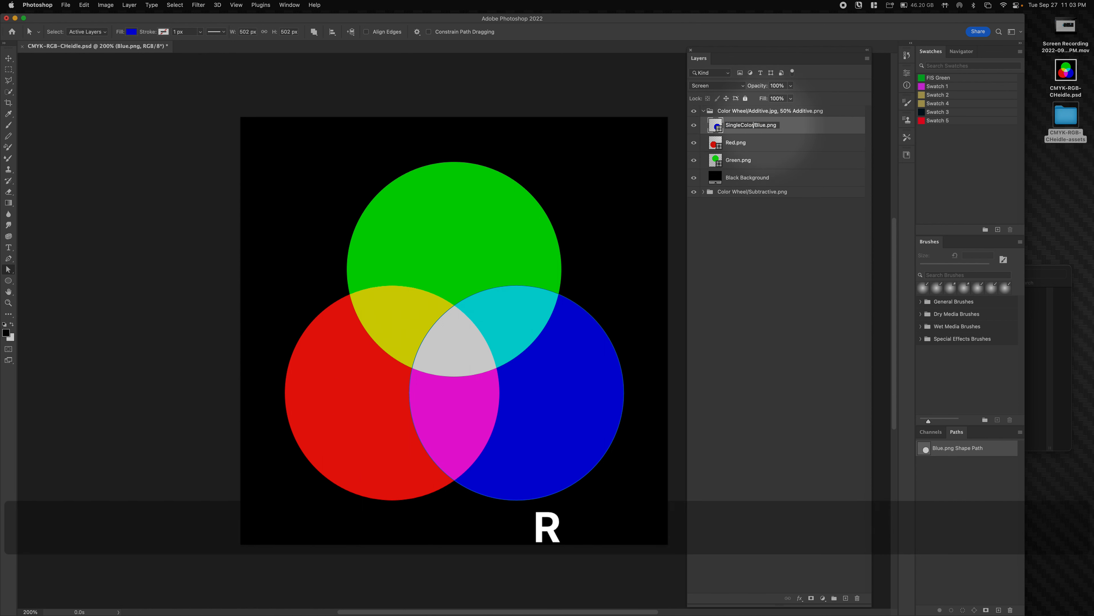
key(Right)
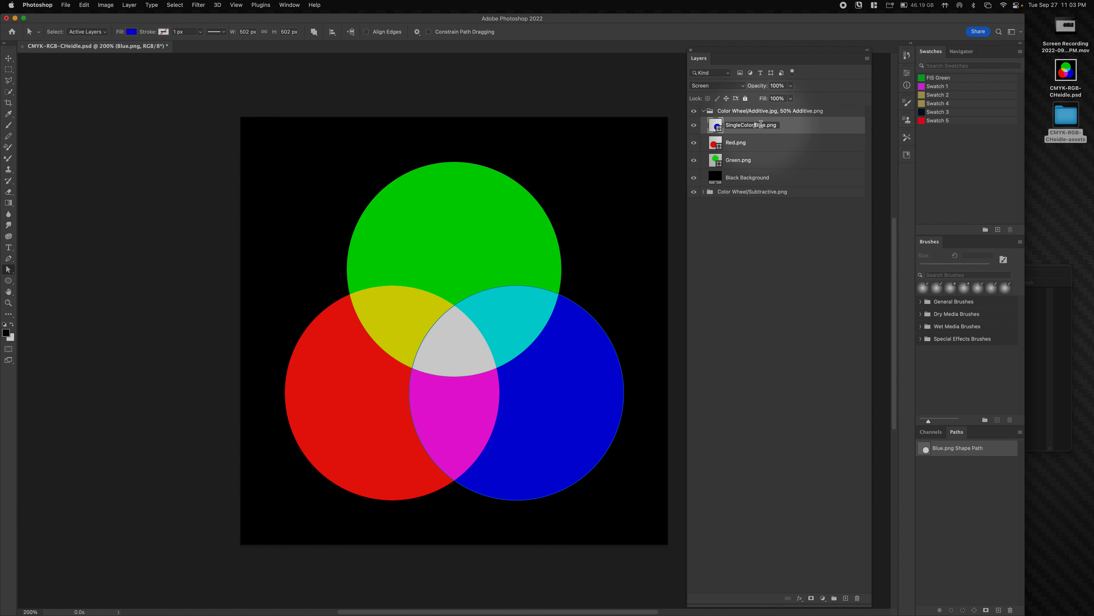
drag(756, 124, 719, 125)
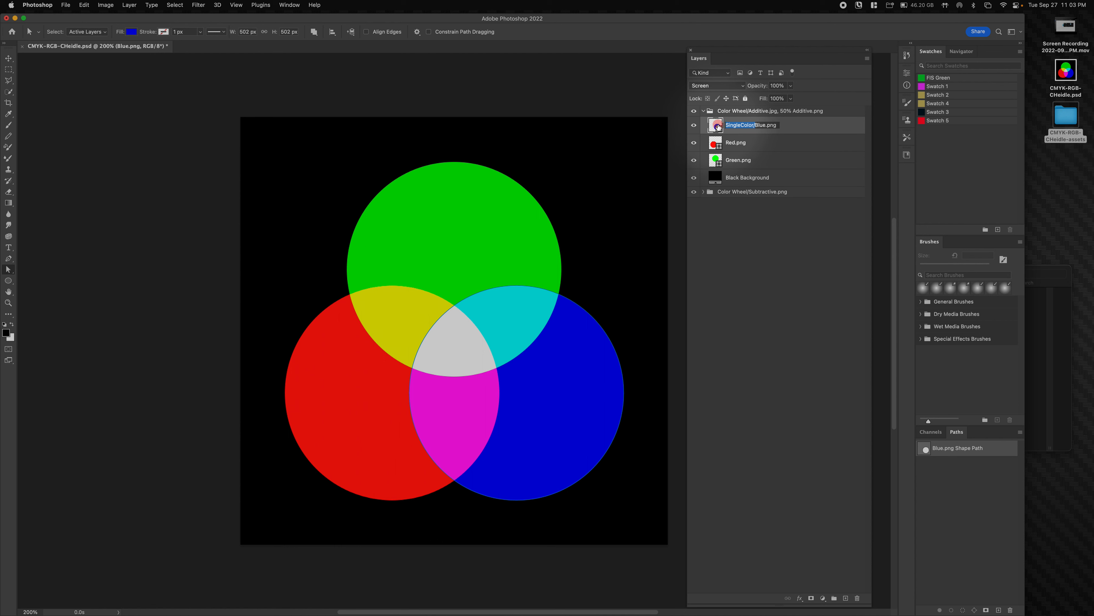
key(super+c)
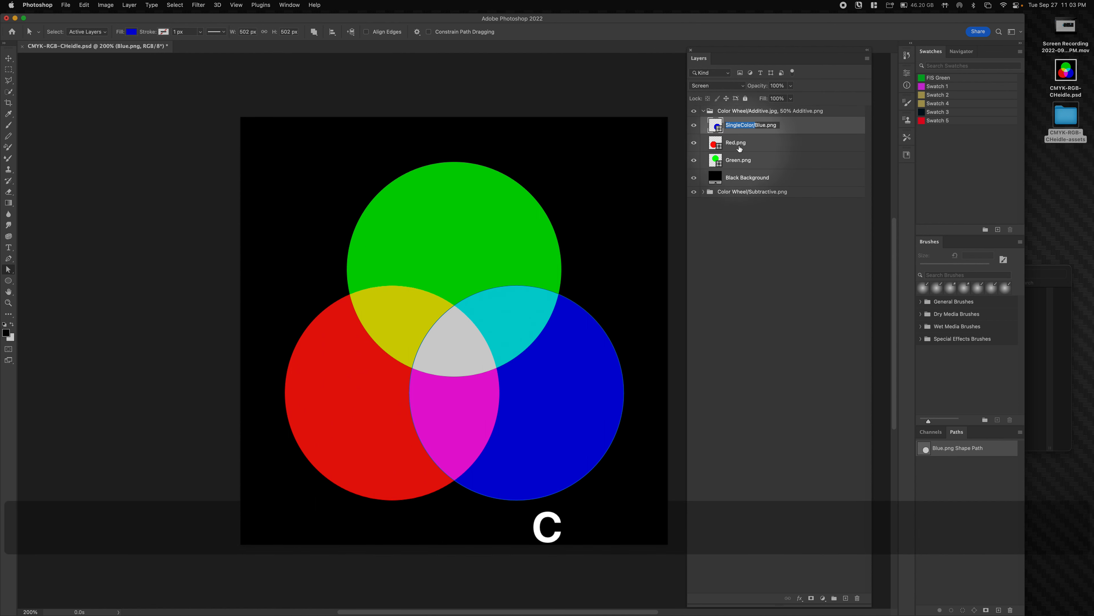
- Paste SingleColor/ before Red.png and Green.png, then check the SingleColor folder in Finder
double_click(745, 144)
key(Left)
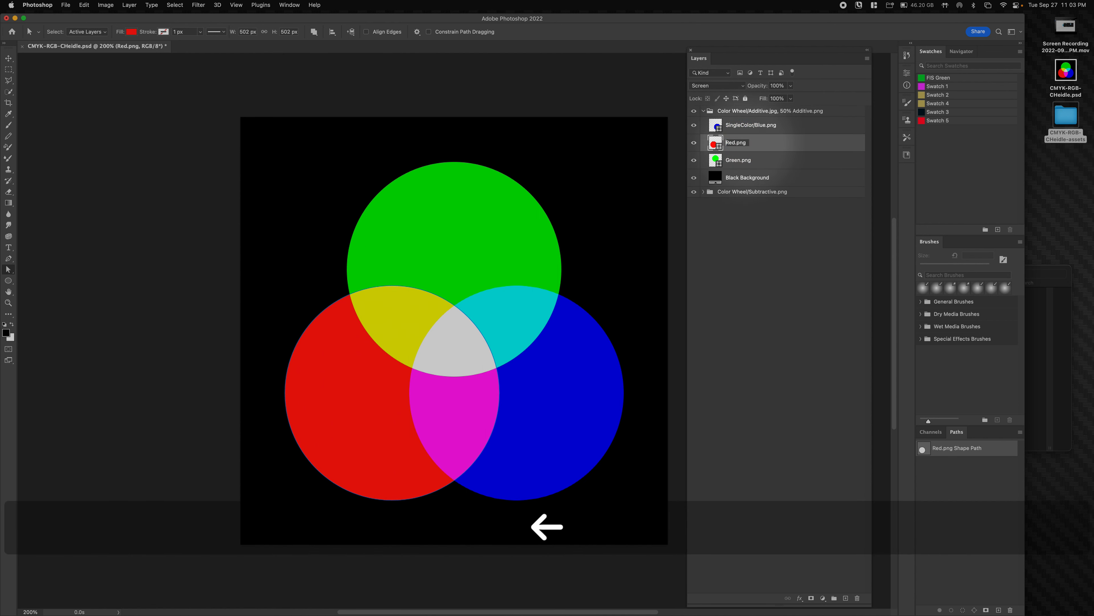
key(super+v)
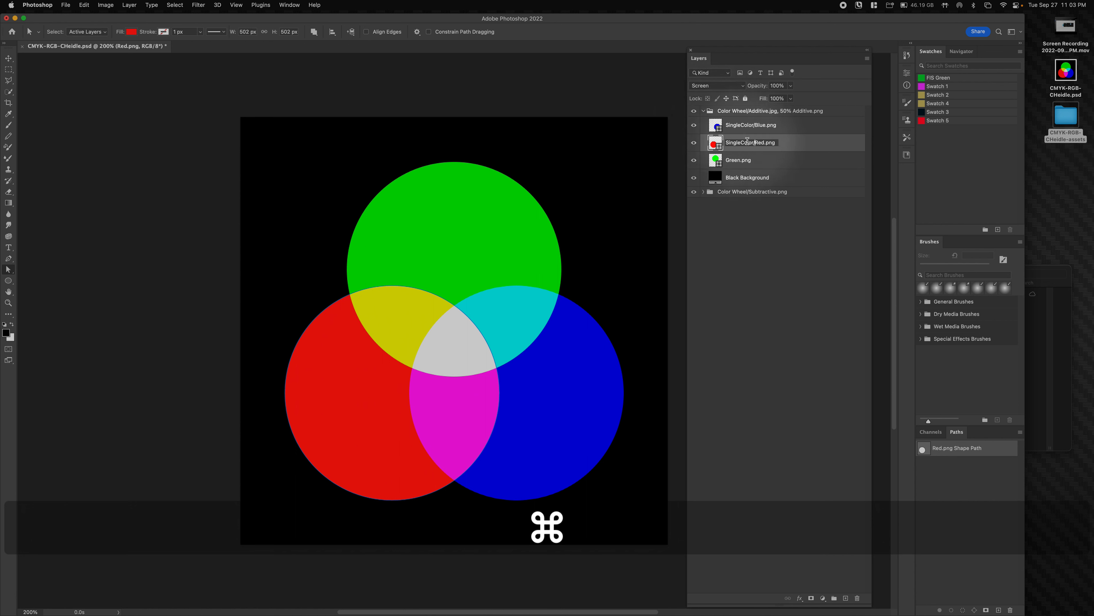
click(738, 159)
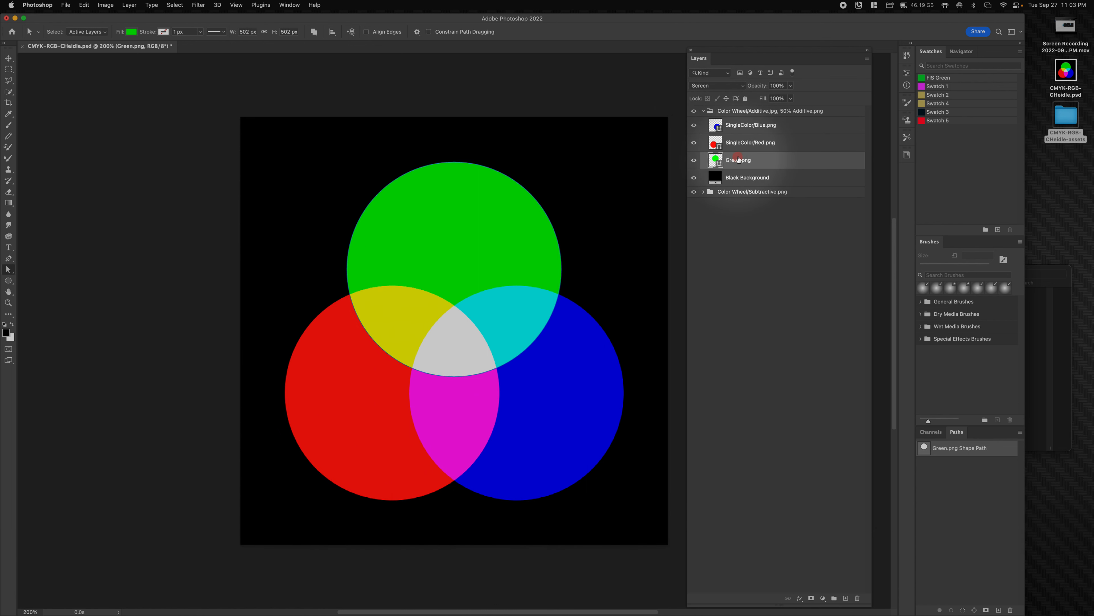
key(Left)
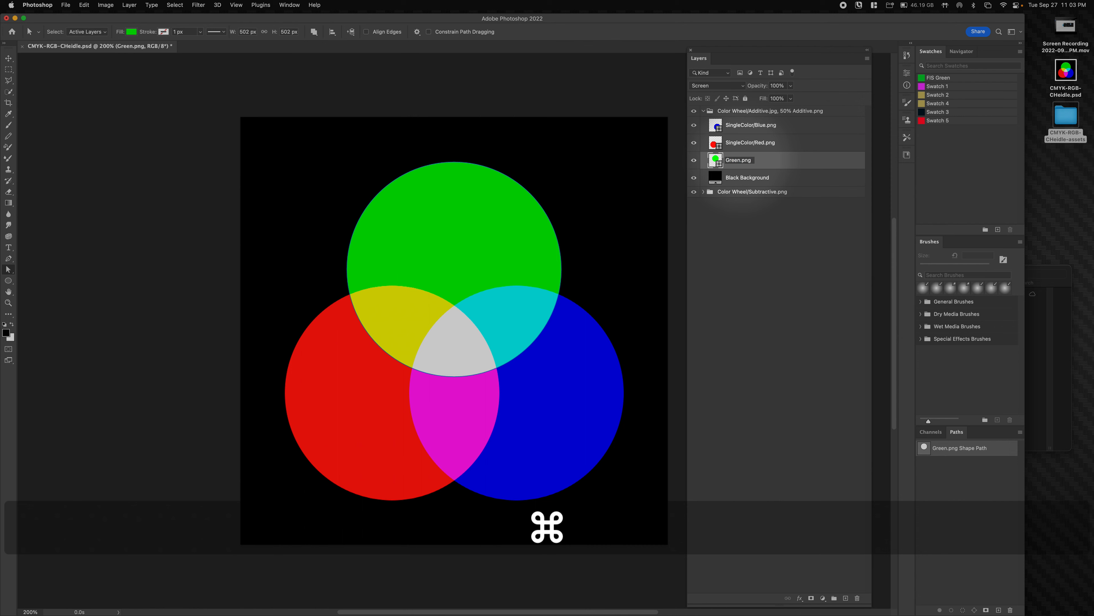
click(772, 224)
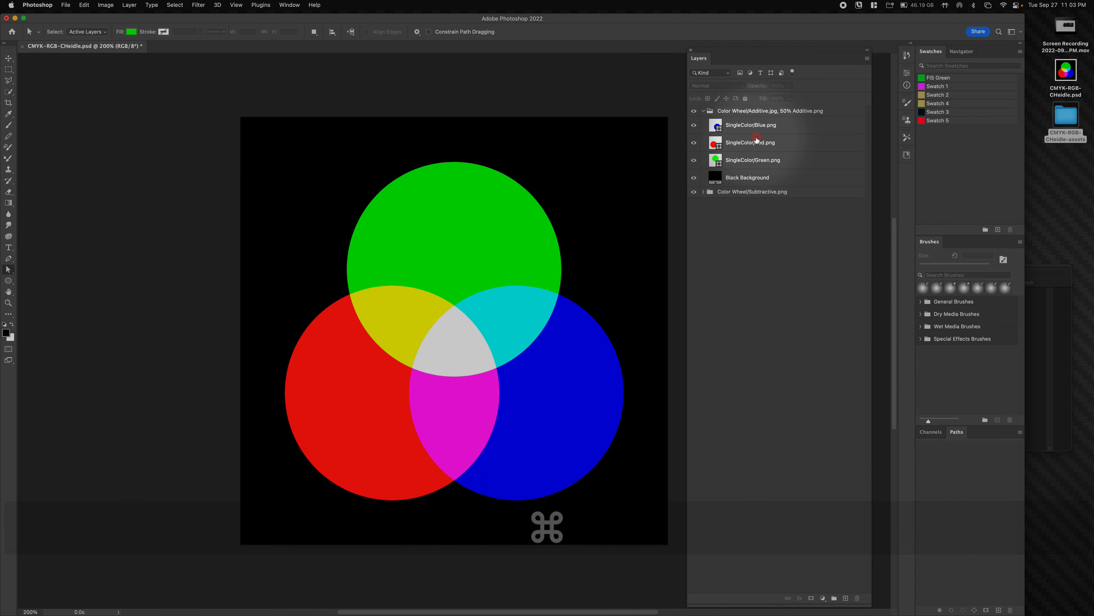
click(1038, 270)
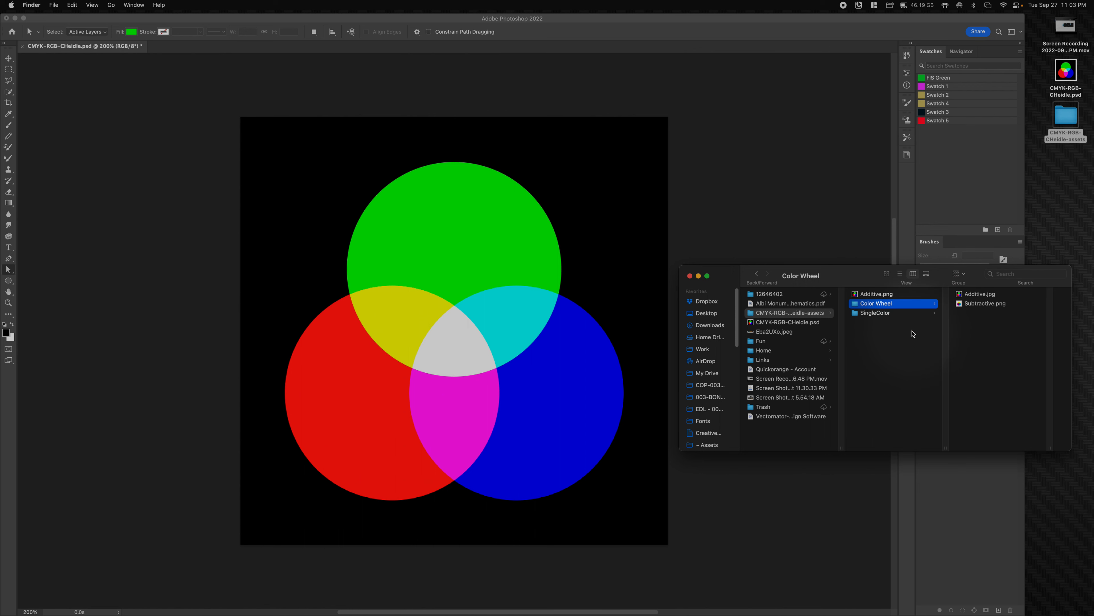
click(889, 314)
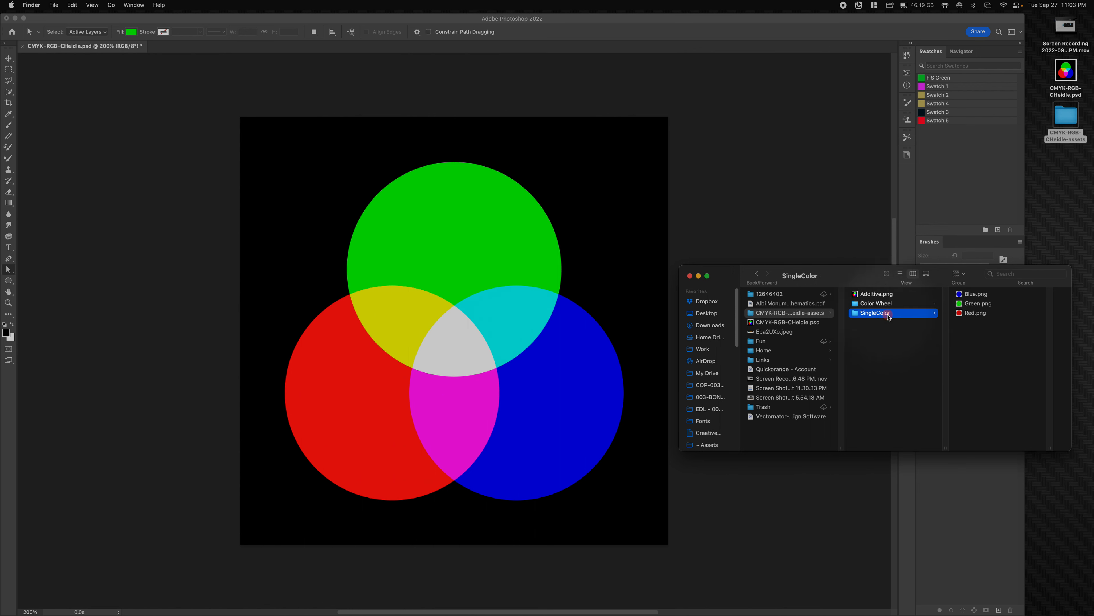
click(966, 294)
click(791, 200)
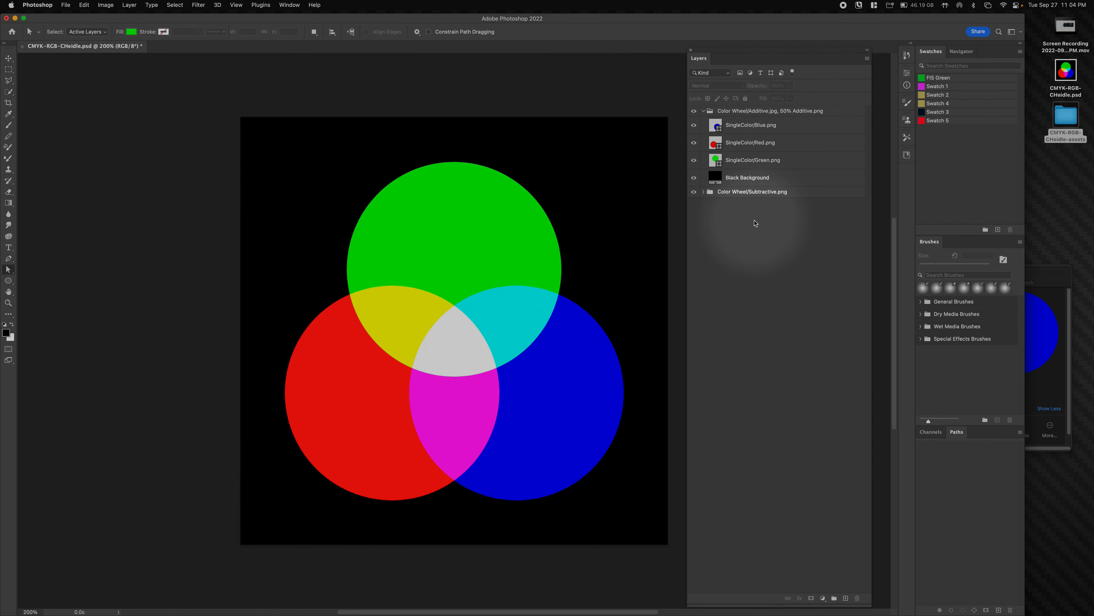
- Preview the exported Additive.png with Quick Look in Finder, then open it in Photoshop
click(1042, 272)
click(782, 312)
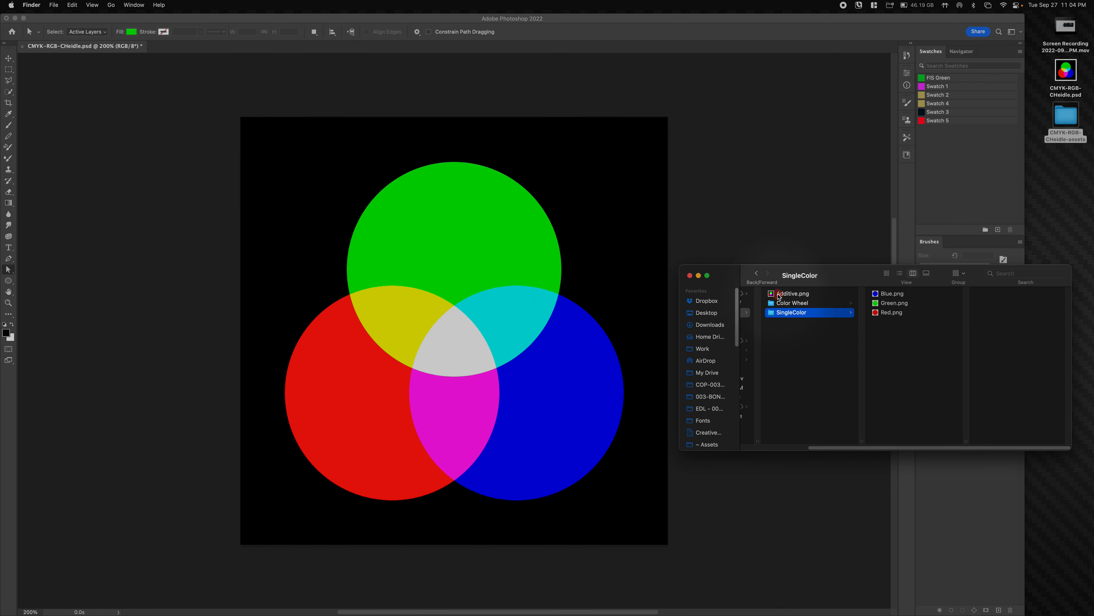
click(779, 295)
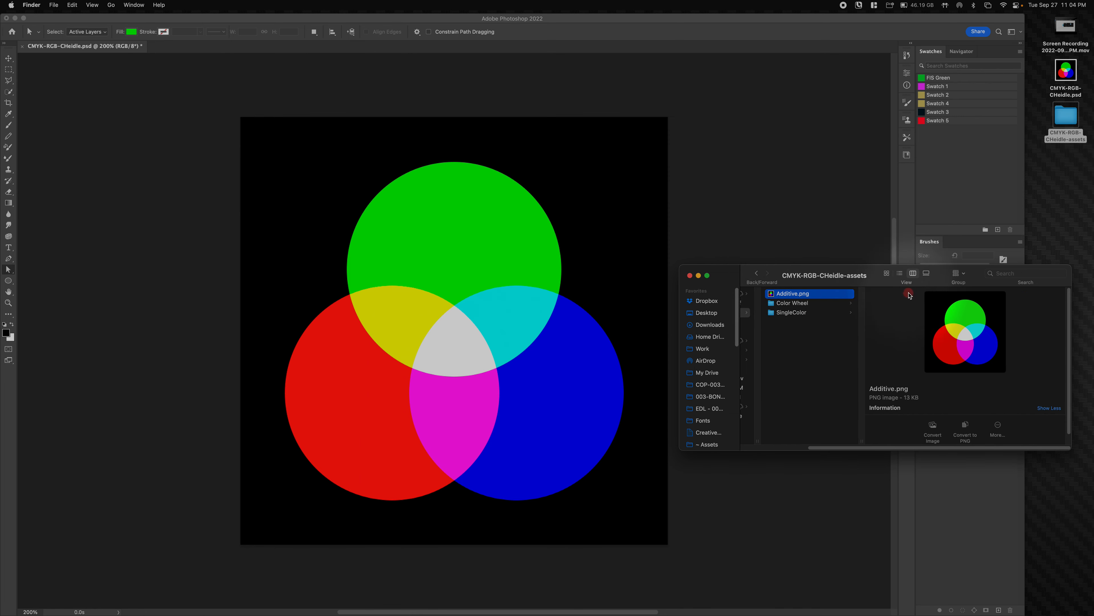
drag(853, 284, 938, 326)
key(space)
key(space)
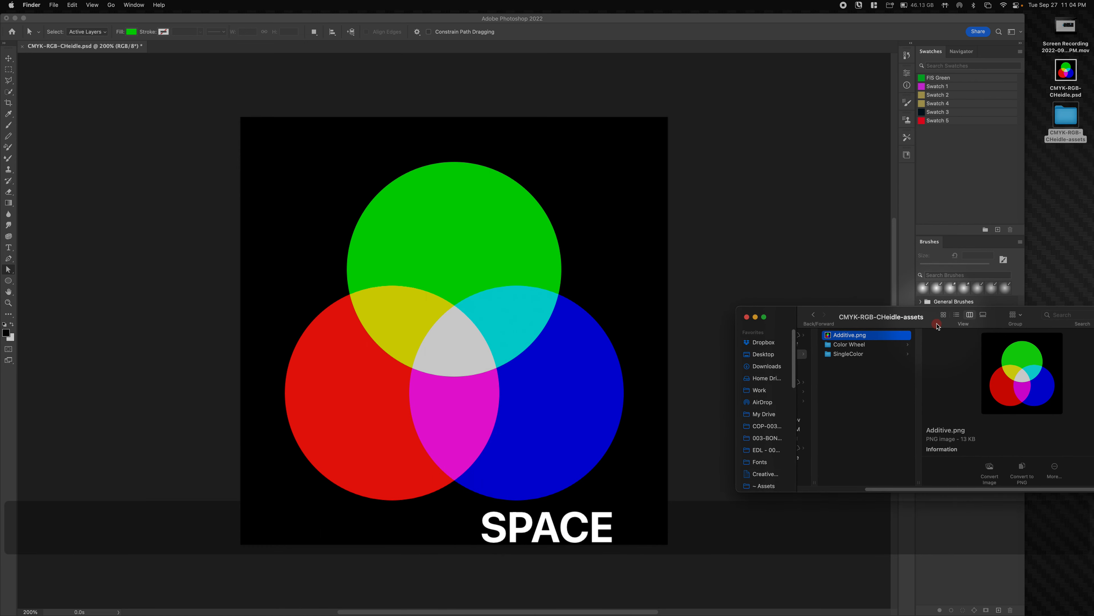
key(space)
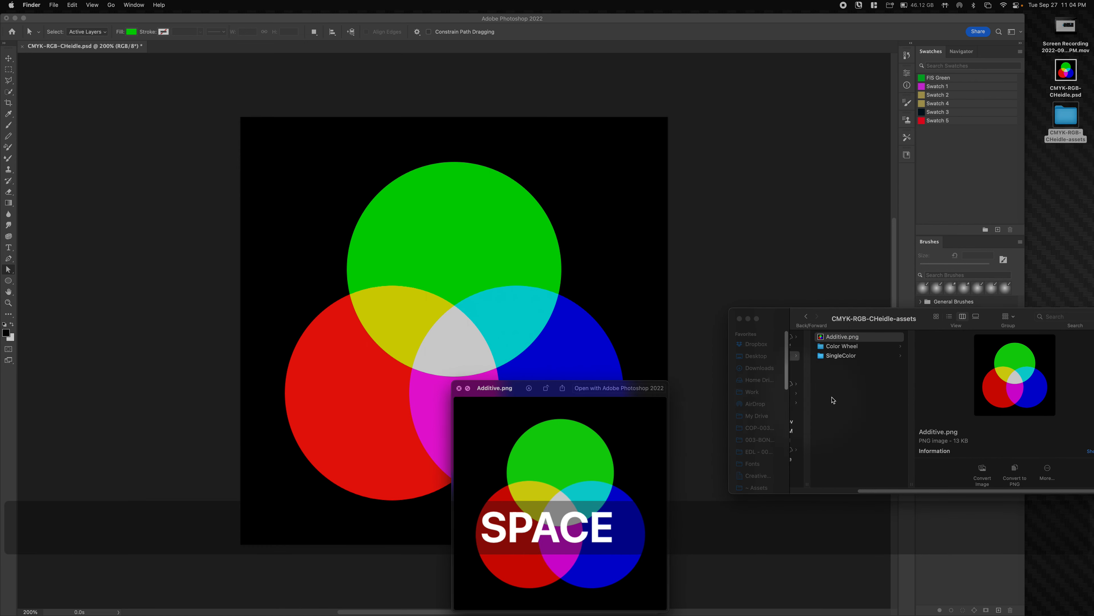
key(space)
click(845, 339)
double_click(847, 340)
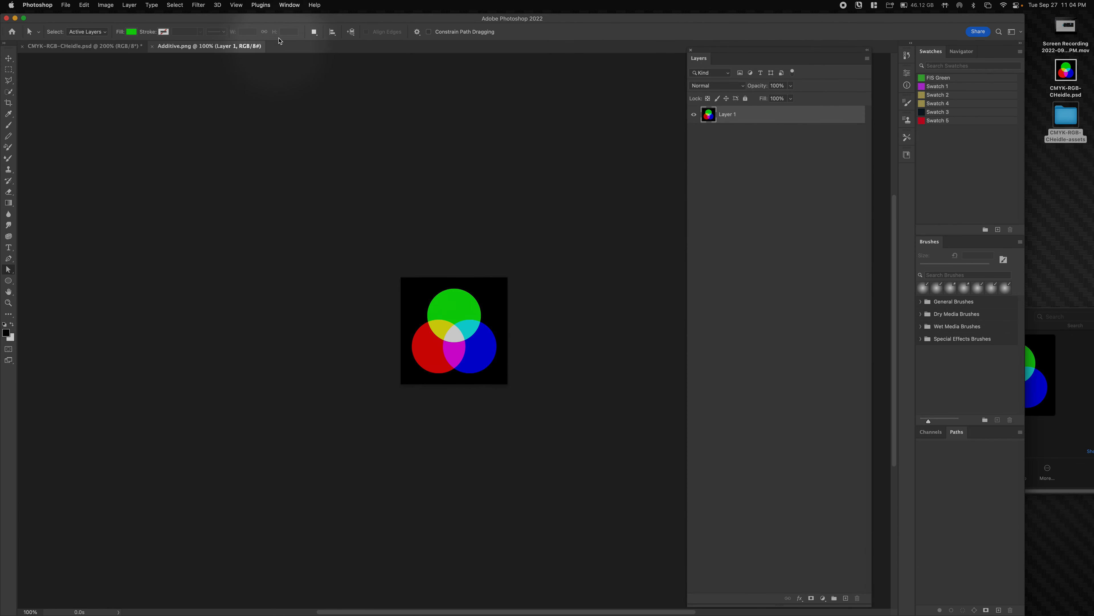
- Tile Additive.png and CMYK-RGB-CHeidle.psd 2-up vertically, zoom Additive.png to 400%, and activate the PSD
click(289, 5)
click(290, 24)
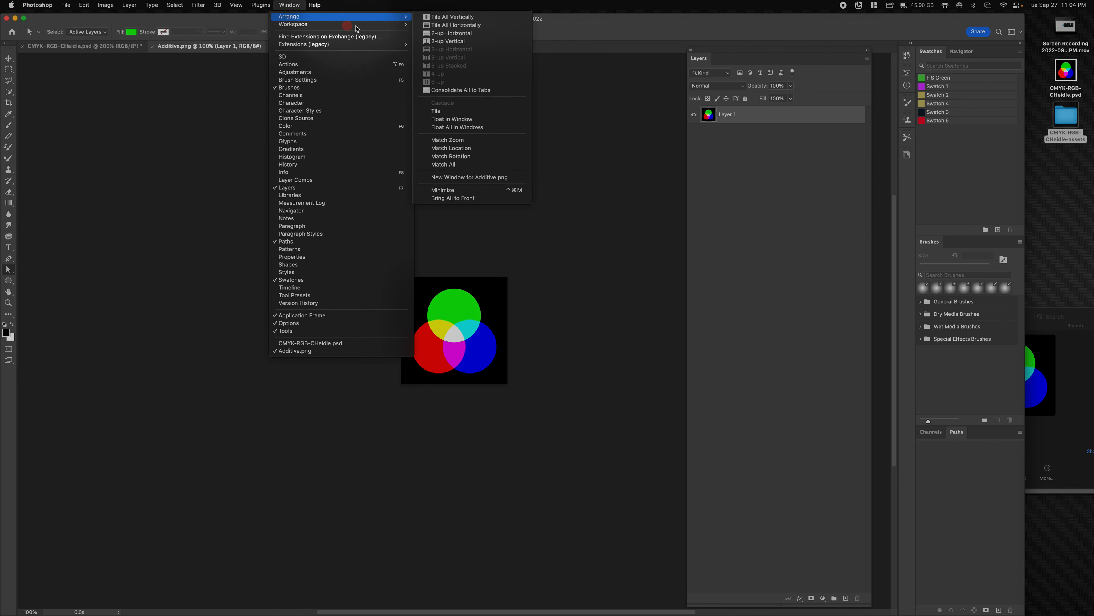
click(361, 17)
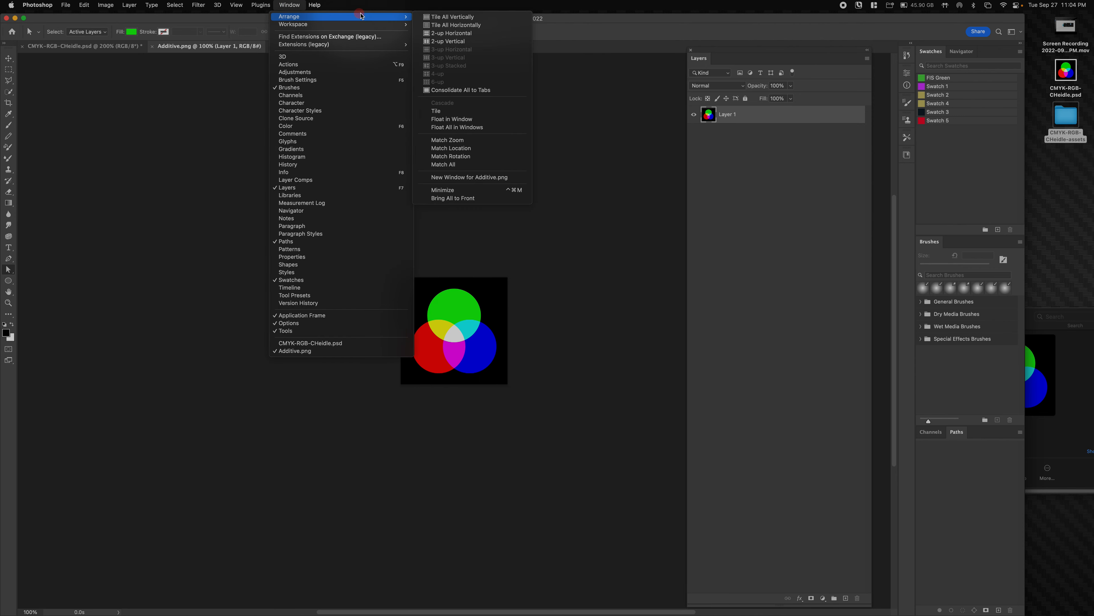
click(448, 41)
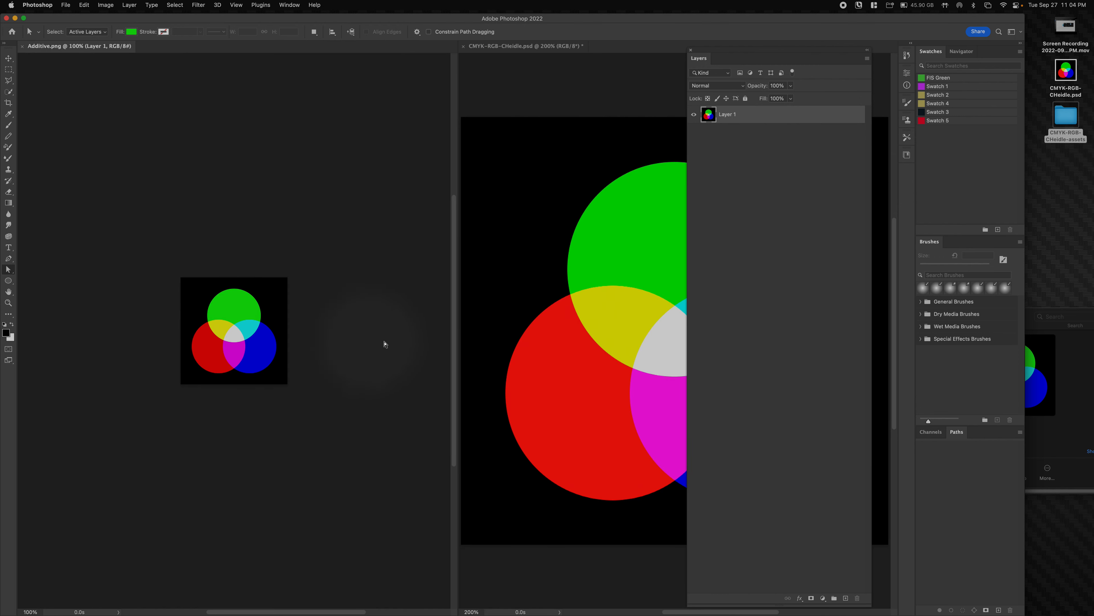
super+click(243, 337)
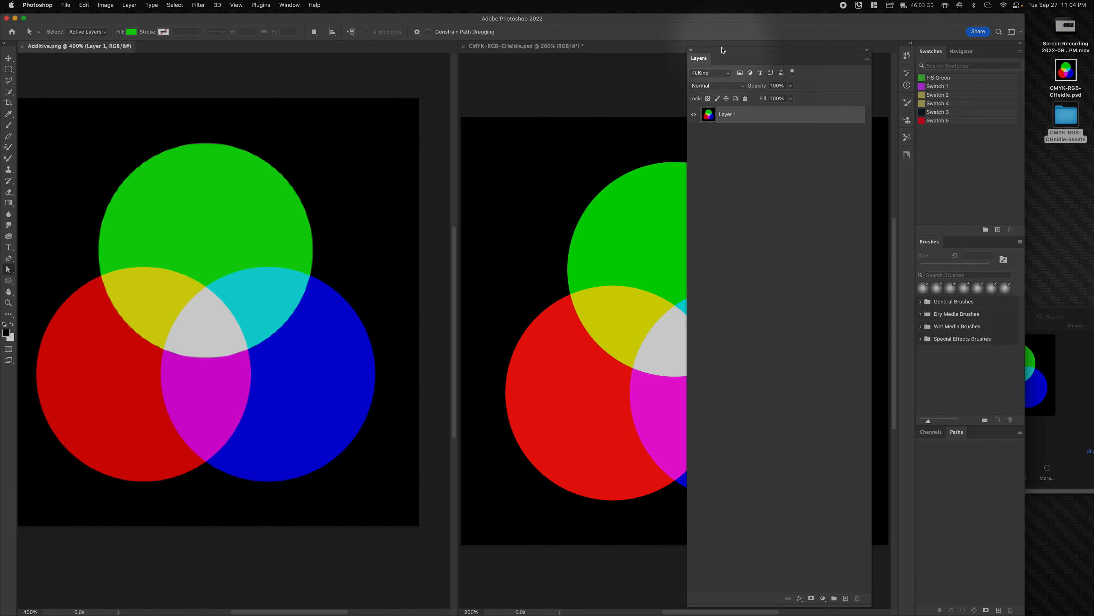
drag(722, 51, 884, 71)
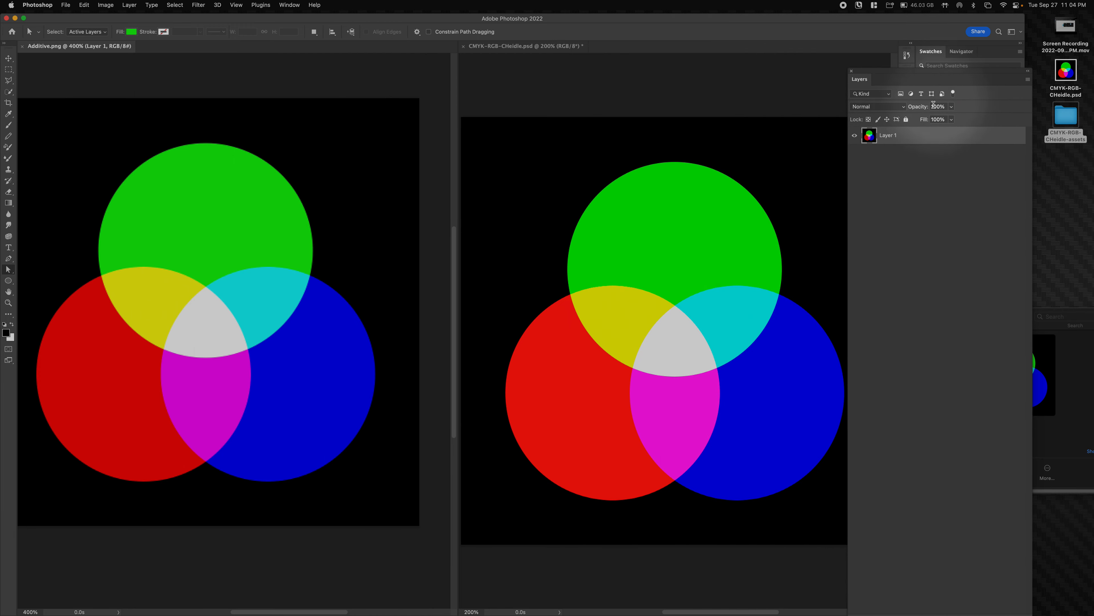
click(515, 159)
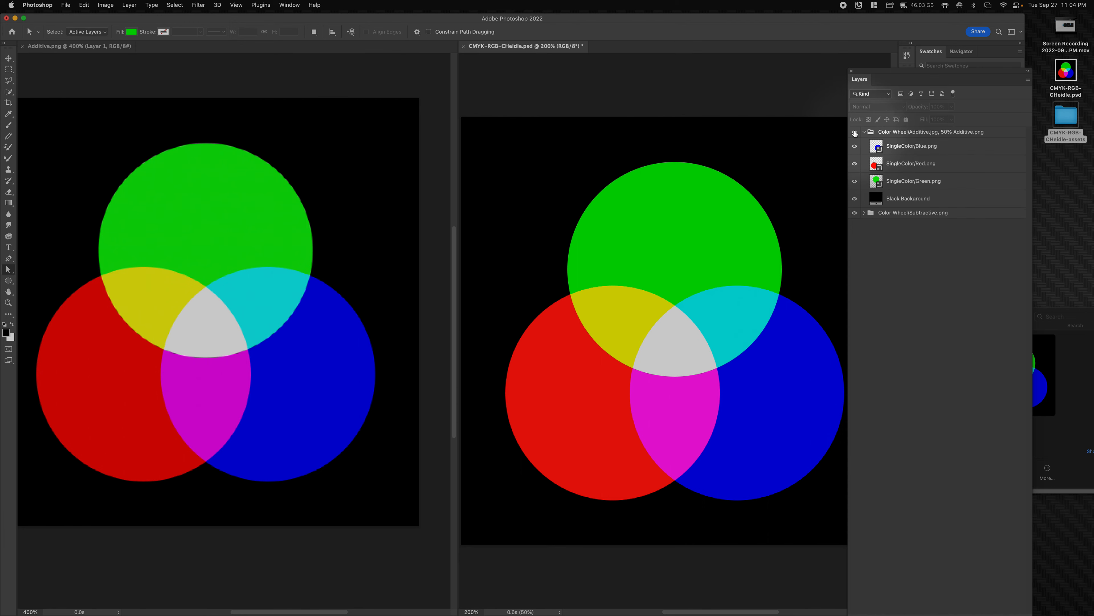
- Select SingleColor/Blue.png and add an empty Layer 1 above it
click(888, 146)
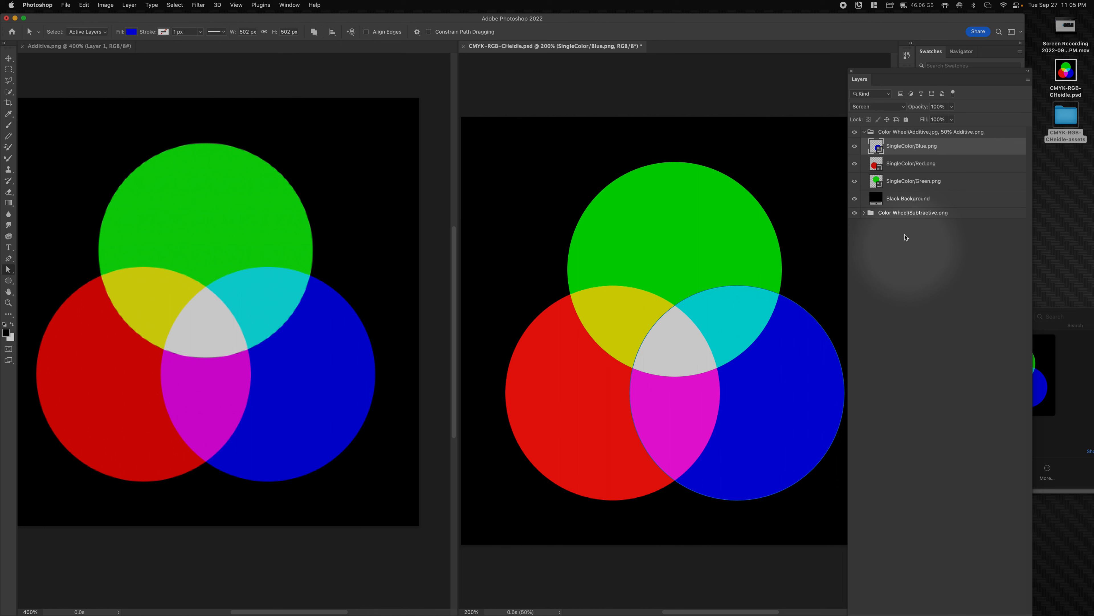
drag(879, 75, 877, 56)
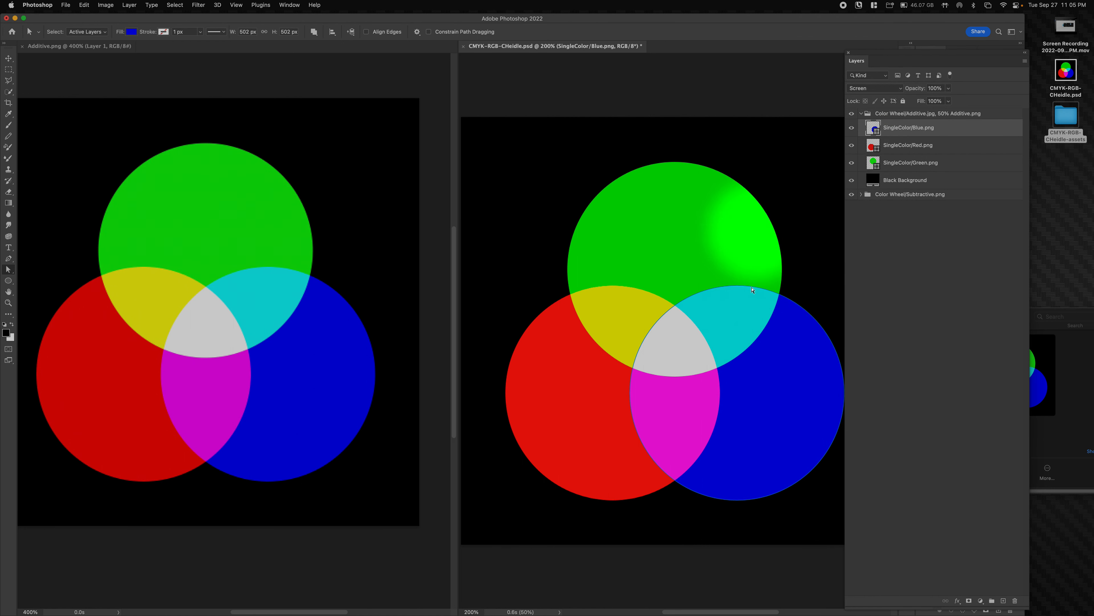
click(1003, 601)
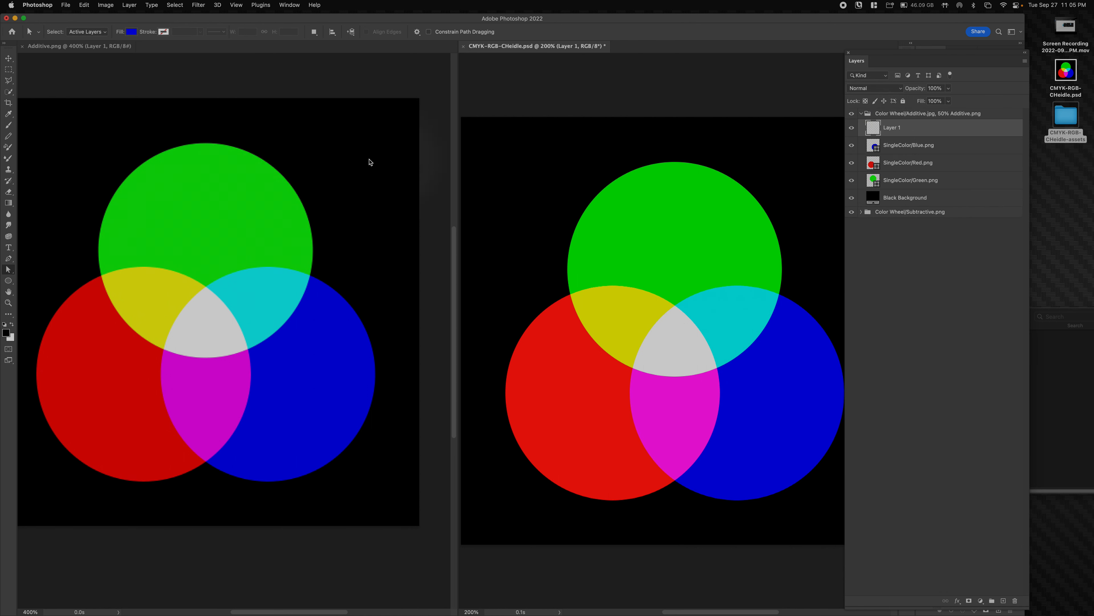
- Set up the Brush tool with a purple foreground colour and 100% hardness
key(b)
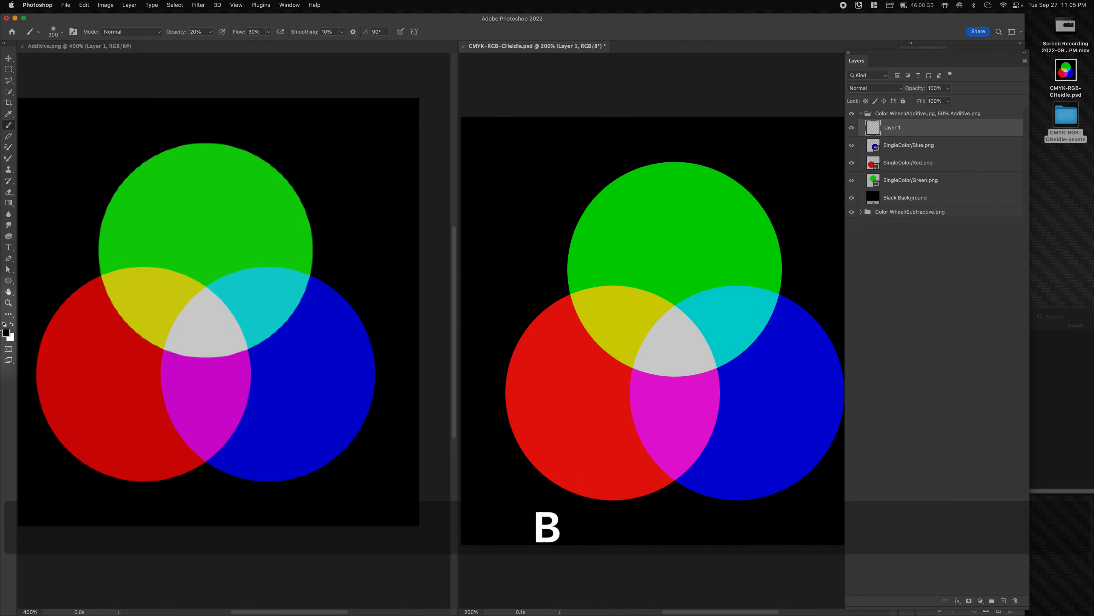
click(6, 333)
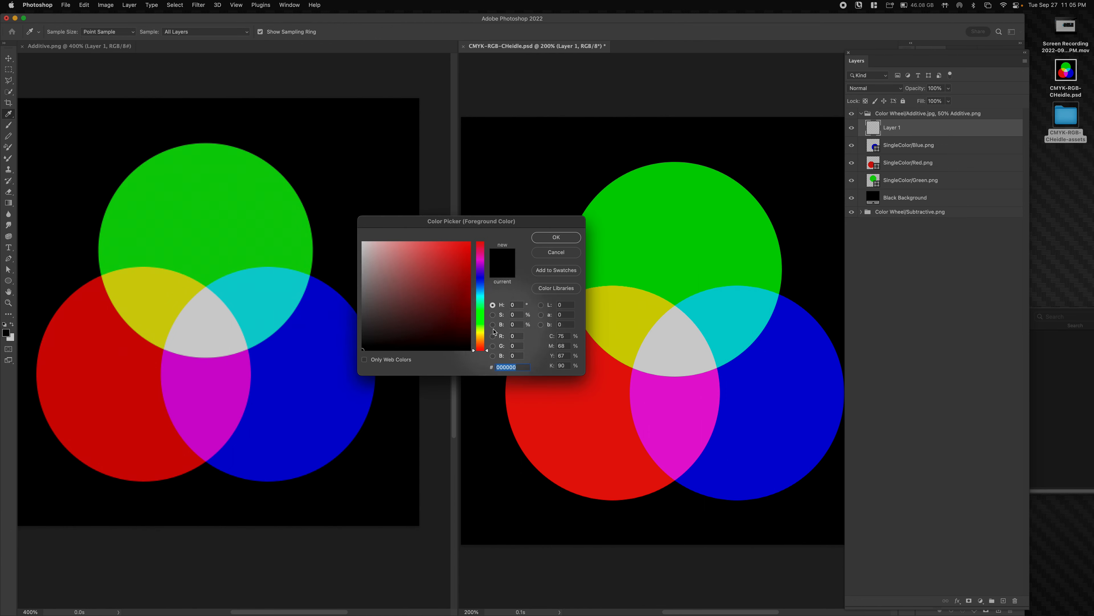
click(482, 326)
mouse_move(481, 326)
mouse_down()
mouse_move(477, 265)
mouse_move(480, 296)
mouse_move(399, 287)
mouse_move(427, 280)
mouse_move(480, 313)
mouse_move(484, 259)
mouse_up()
click(434, 290)
click(456, 272)
click(535, 241)
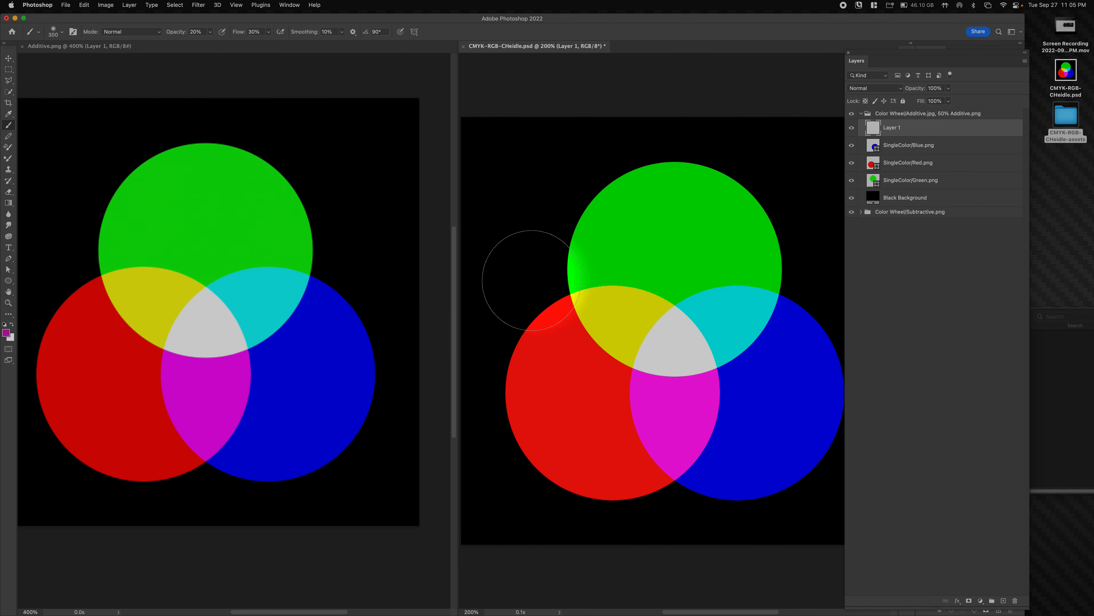
click(40, 33)
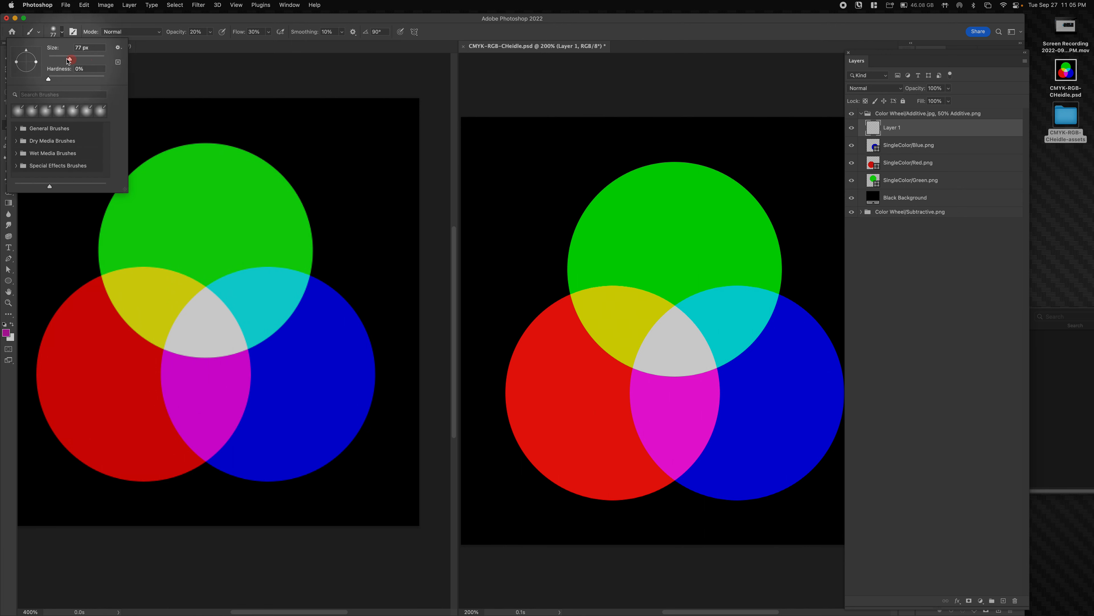
drag(54, 81, 104, 79)
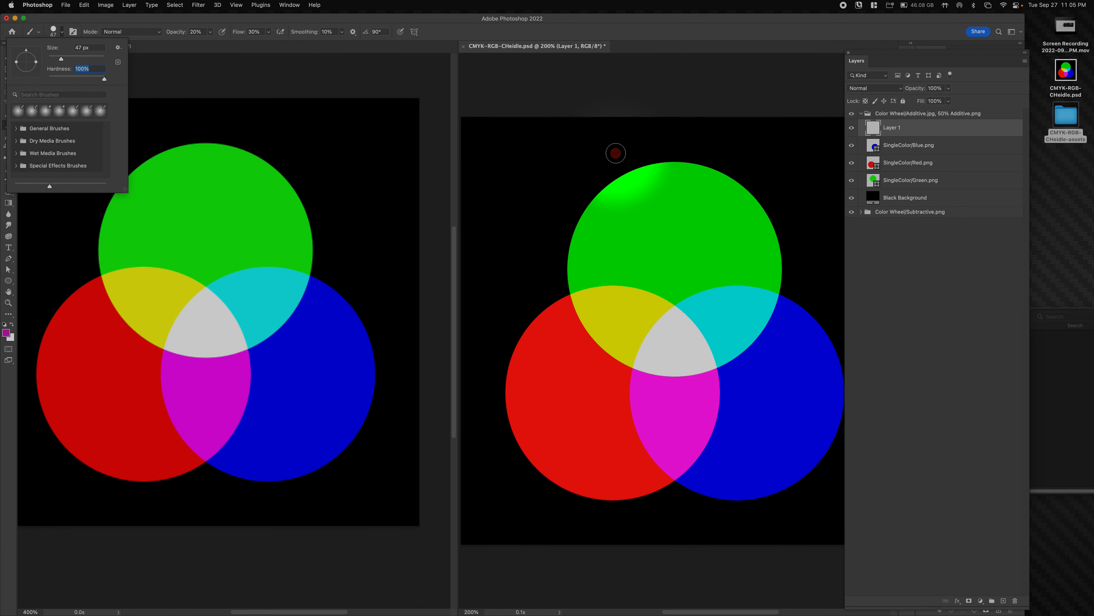
- Undo the test strokes, set opacity to 100%, and paint a purple S-curve and diagonal band
mouse_move(695, 216)
mouse_down()
mouse_move(644, 239)
mouse_move(710, 349)
mouse_move(724, 213)
mouse_move(516, 395)
mouse_up()
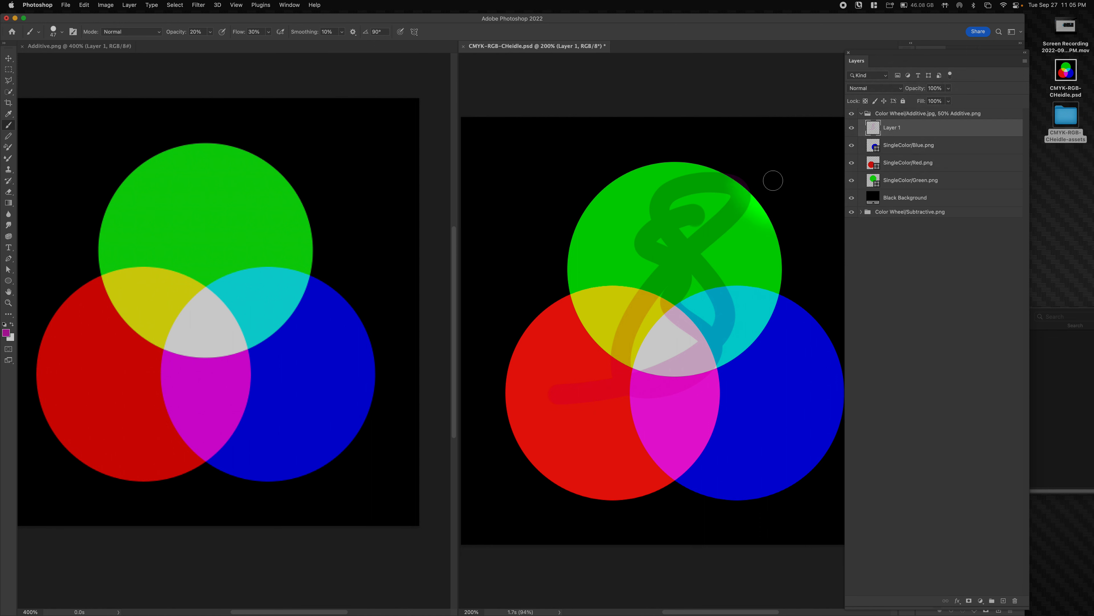
key(super+z)
mouse_move(548, 142)
mouse_down()
mouse_move(584, 218)
mouse_move(587, 431)
mouse_move(529, 397)
mouse_up()
key(super+z)
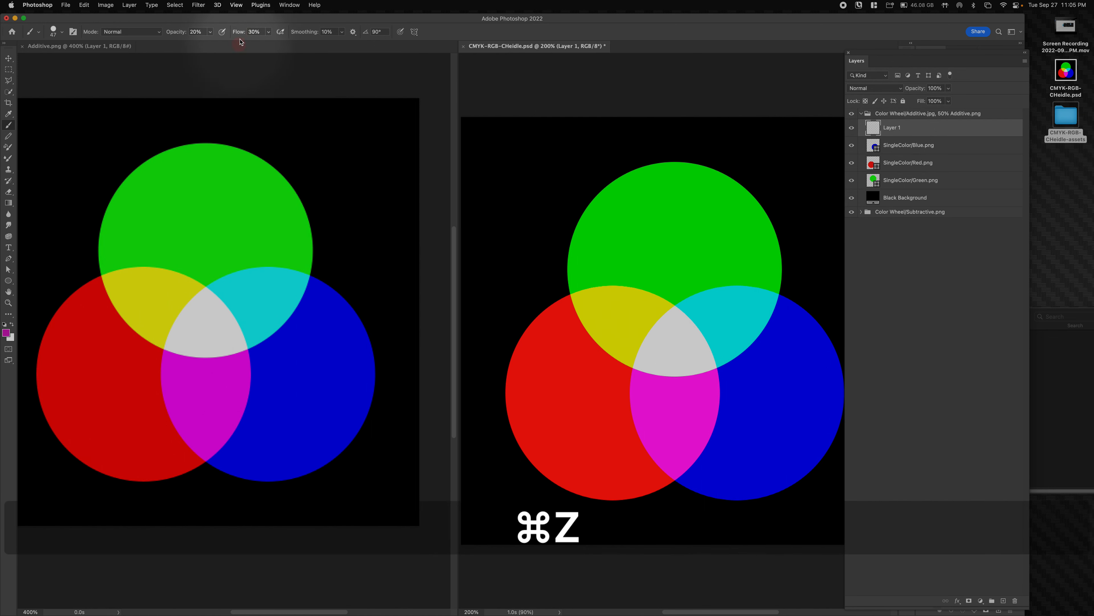
click(203, 29)
text(10)
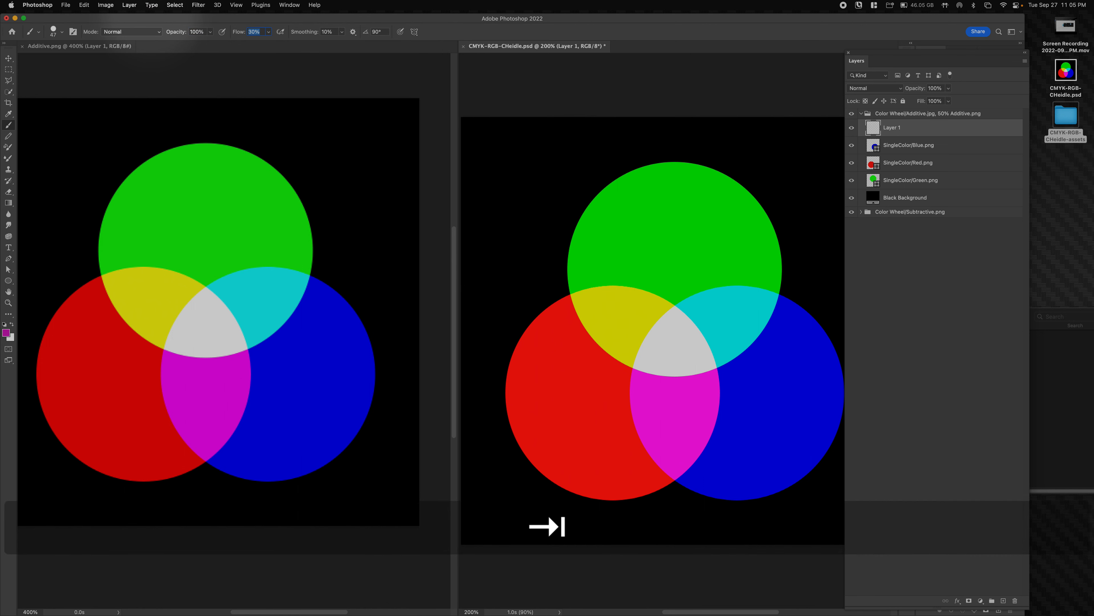
click(634, 225)
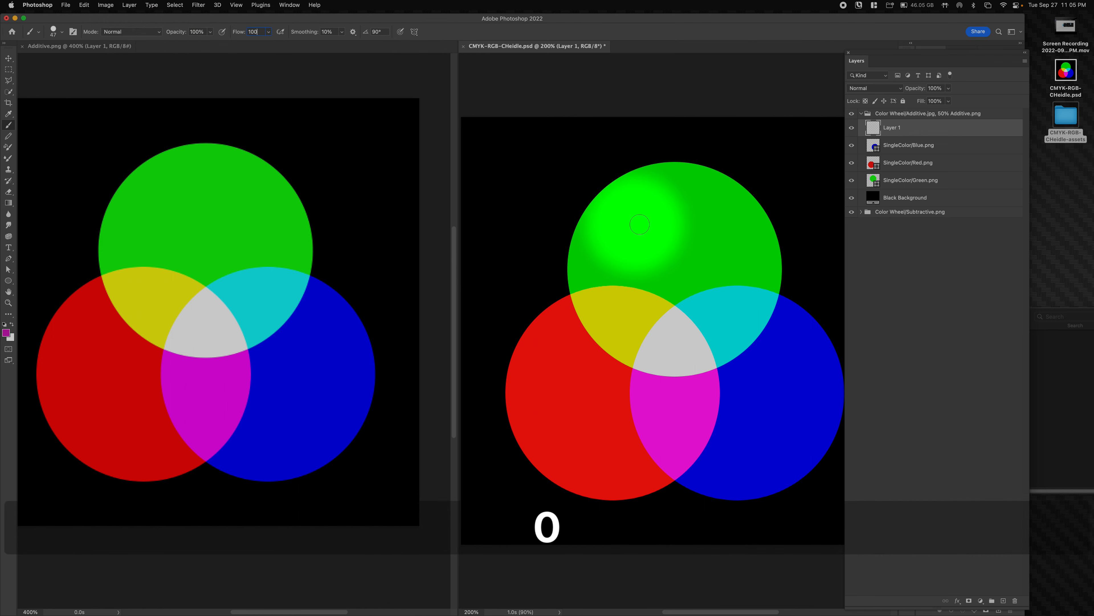
mouse_move(565, 182)
mouse_down()
mouse_move(464, 208)
mouse_move(397, 432)
mouse_up()
drag(463, 391, 844, 188)
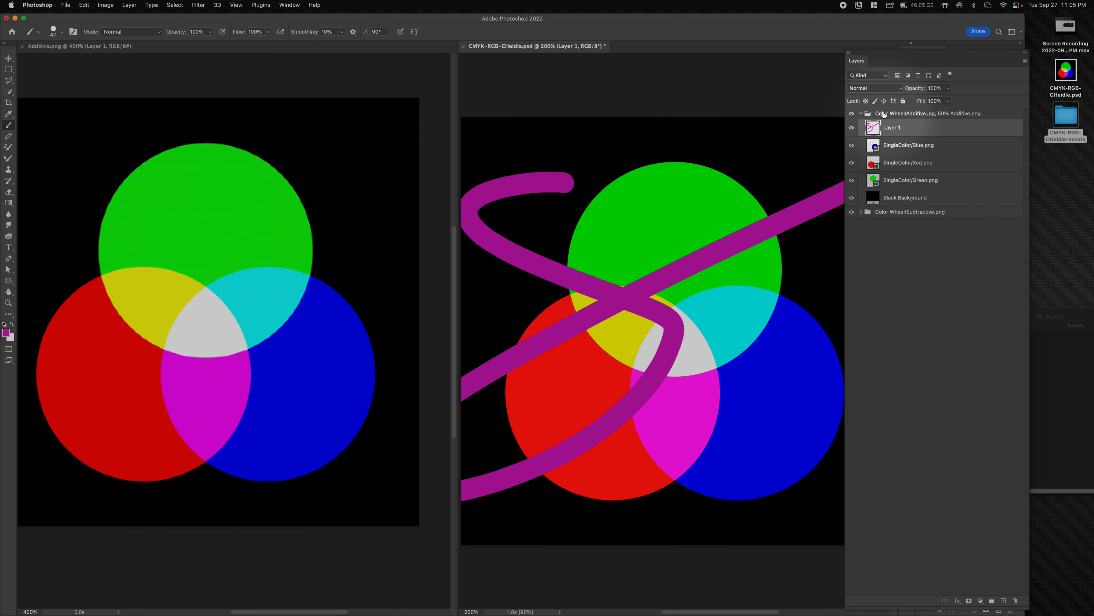
- Quick Look Additive.png to see the strokes, and check that File > Generate > Image Assets is enabled
click(1011, 355)
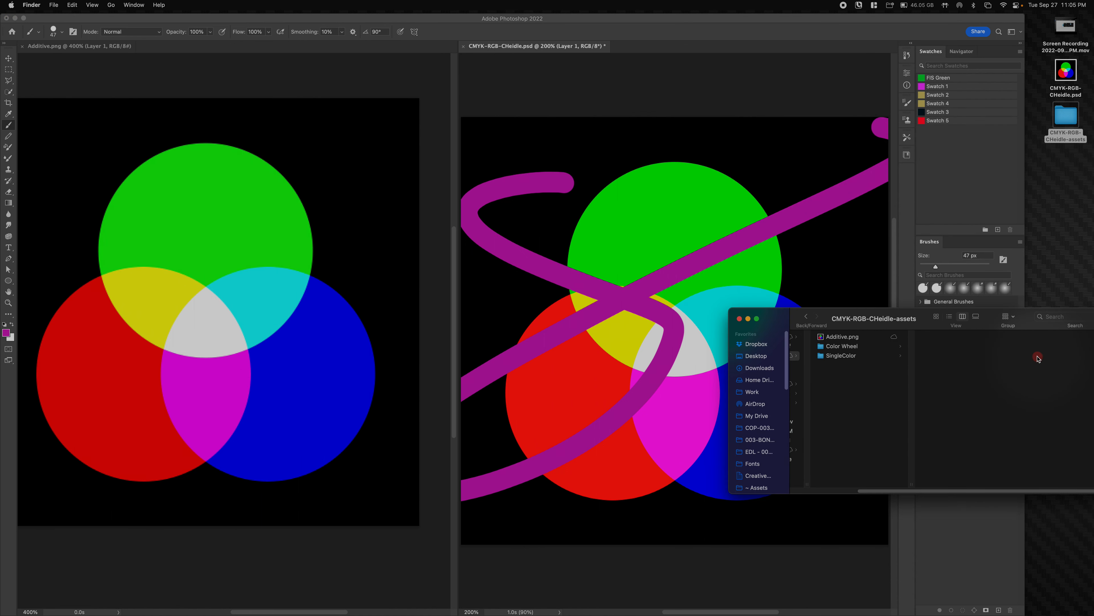
click(834, 336)
key(space)
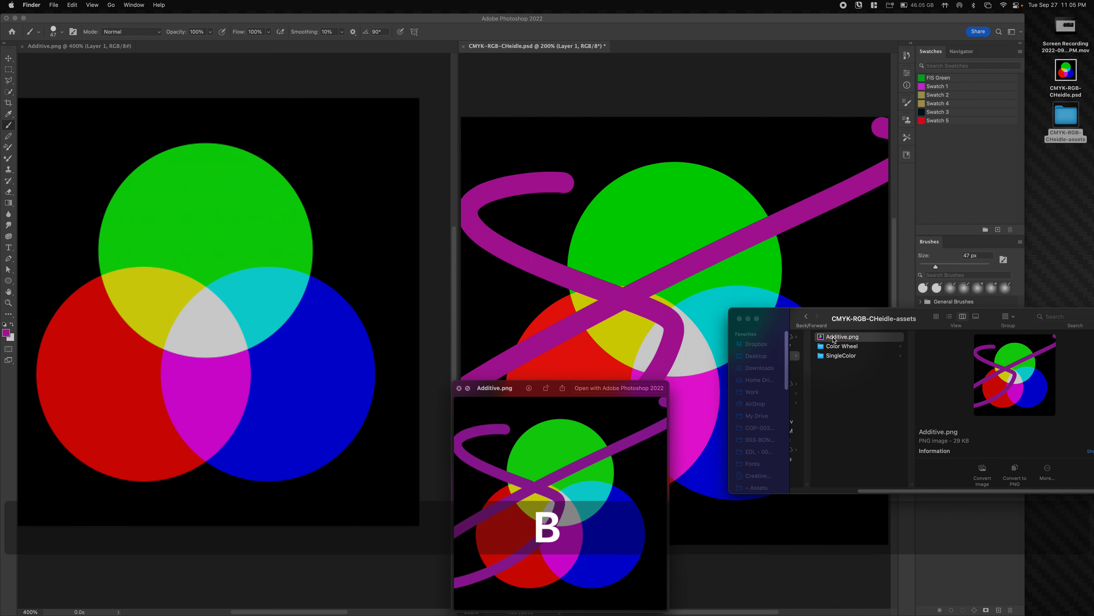
key(space)
click(273, 344)
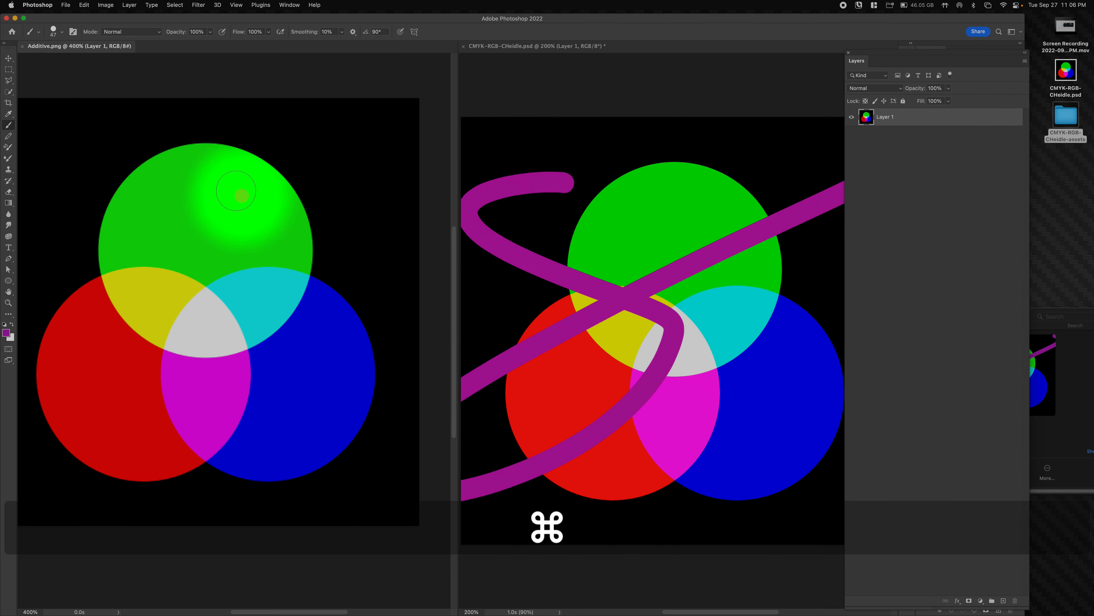
click(66, 4)
mouse_move(74, 133)
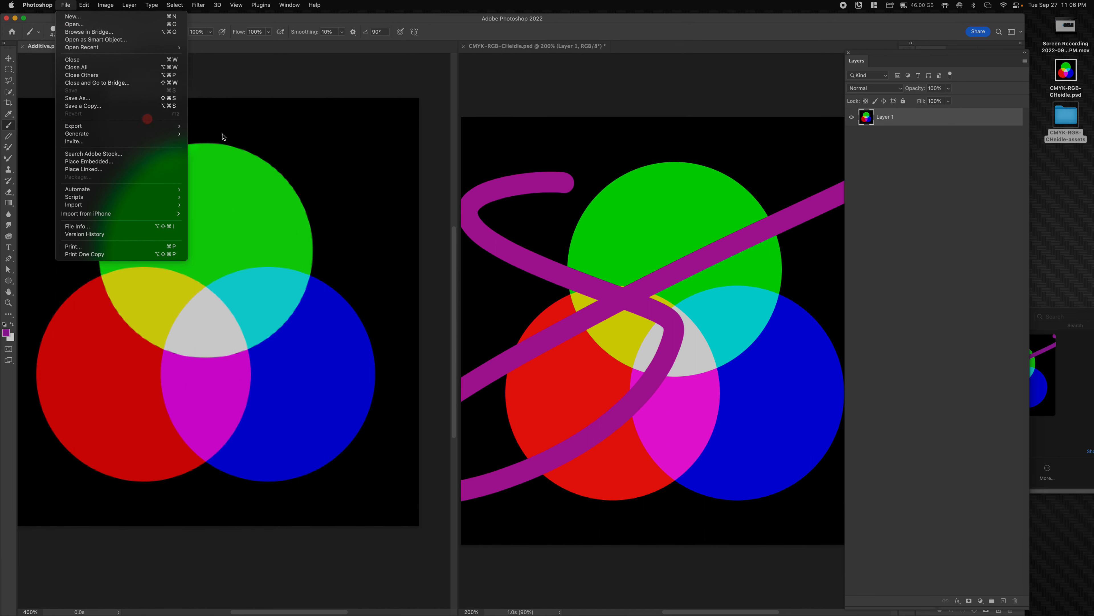
click(212, 133)
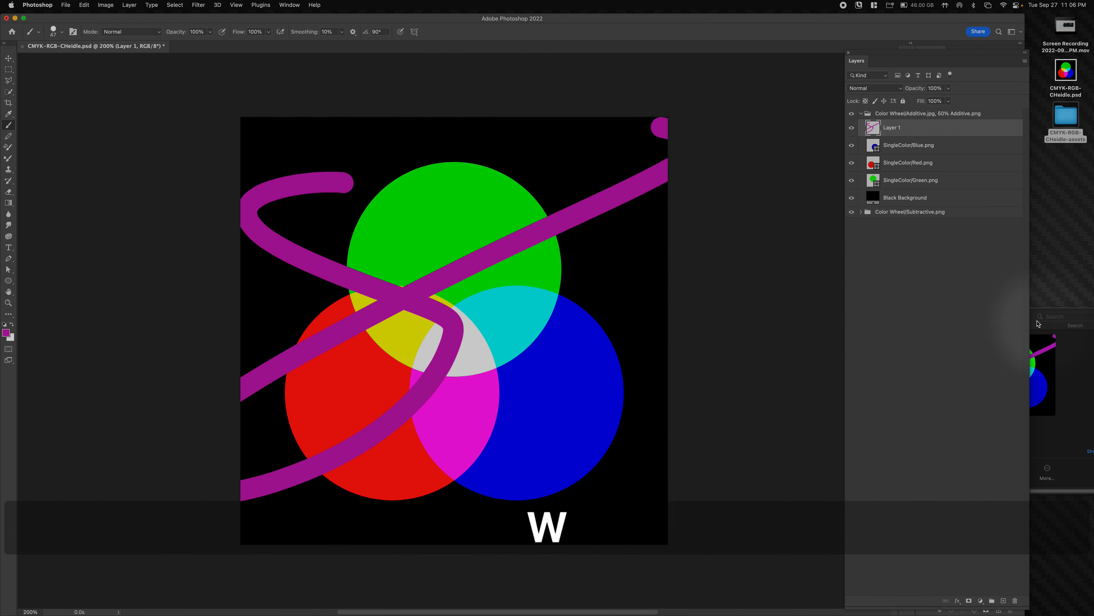
- Preview Additive.png again and narrow the Photoshop window to reveal the assets folder
click(1068, 333)
key(space)
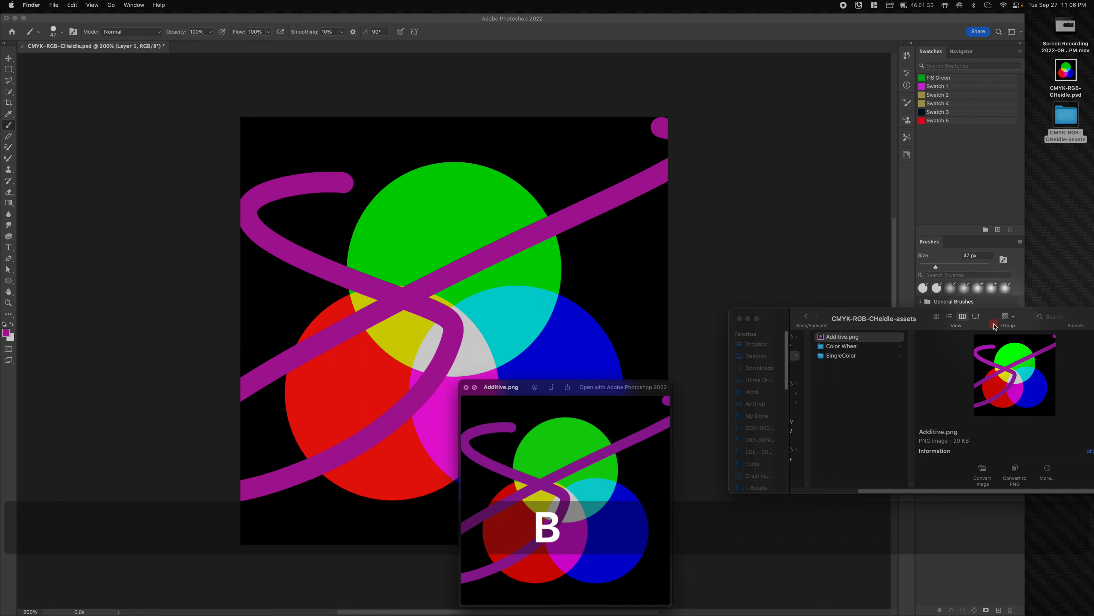
drag(552, 386, 899, 260)
click(1025, 198)
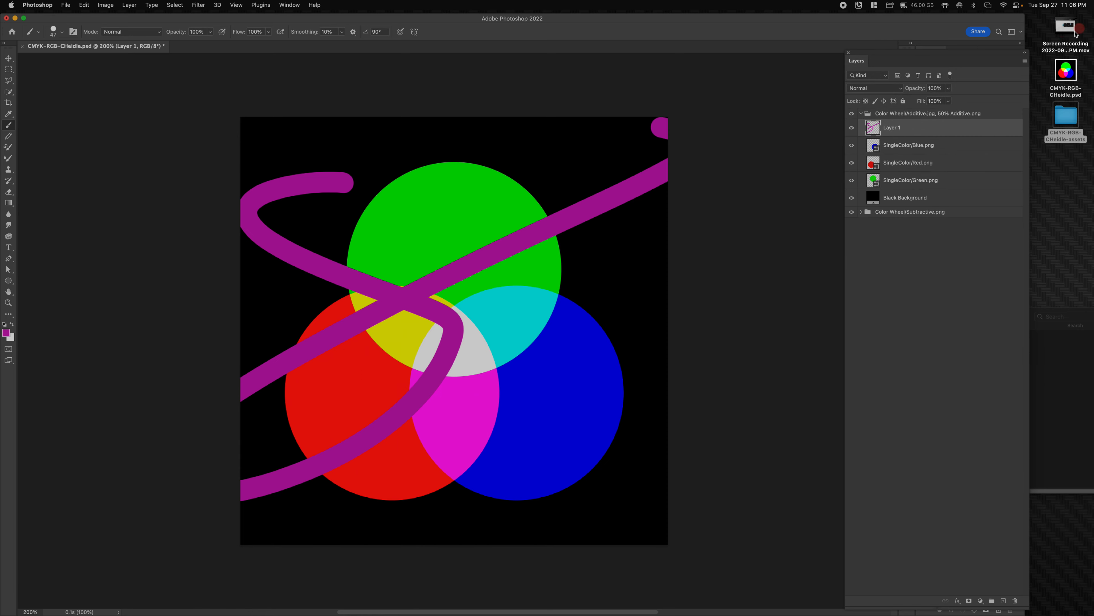
mouse_move(1026, 23)
mouse_down()
mouse_move(539, 48)
mouse_move(838, 64)
mouse_move(847, 51)
mouse_move(642, 49)
mouse_move(657, 50)
mouse_up()
click(855, 234)
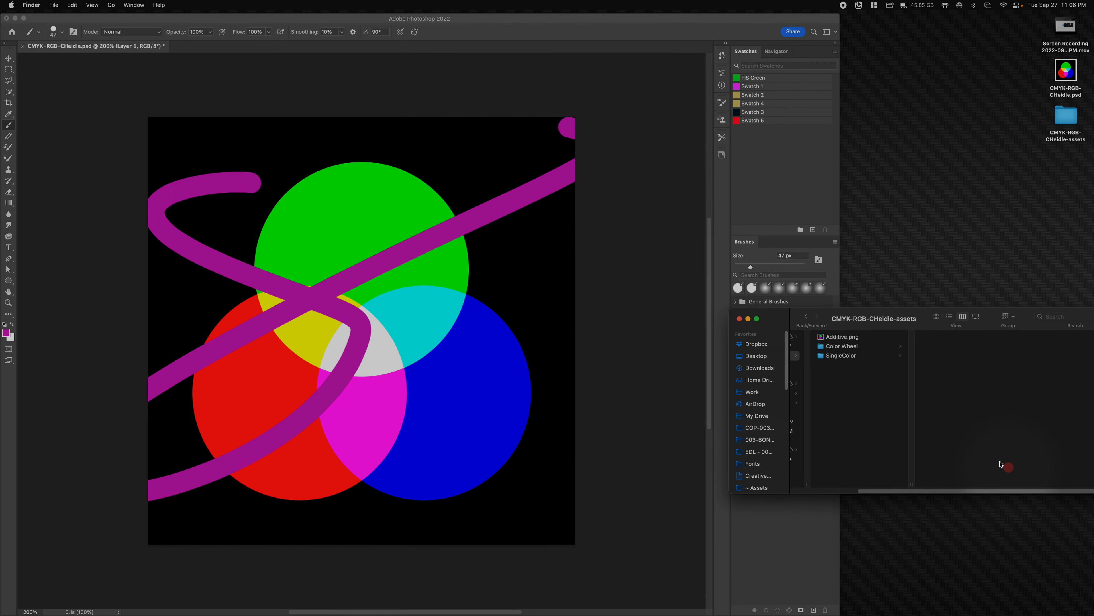
- Preview Additive.png in Finder, then reposition and enlarge the assets folder window
click(820, 338)
key(space)
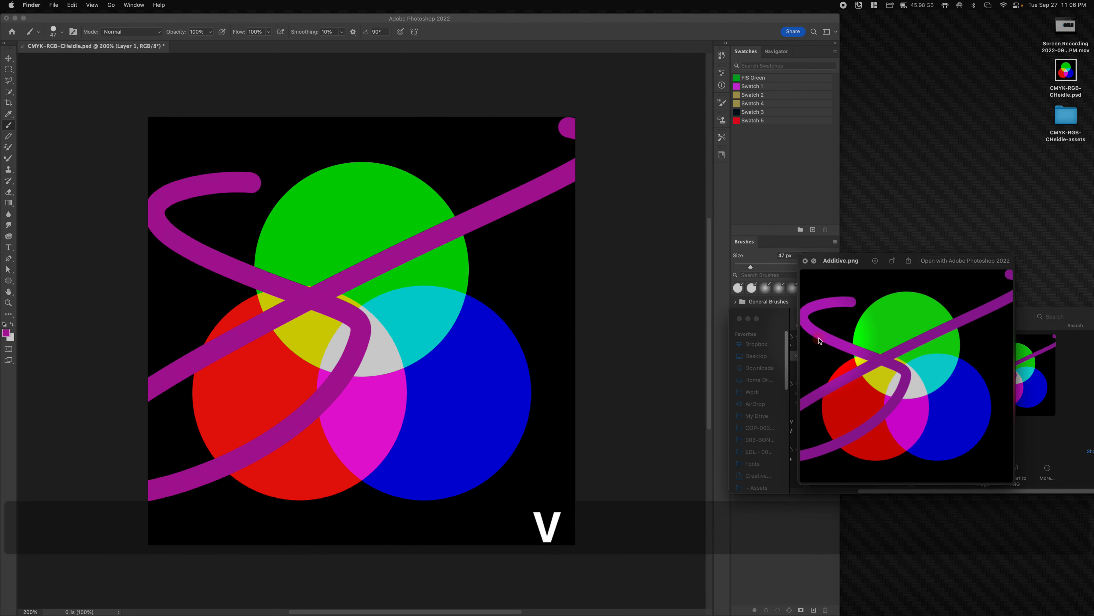
key(space)
click(840, 355)
drag(885, 321, 837, 245)
click(838, 337)
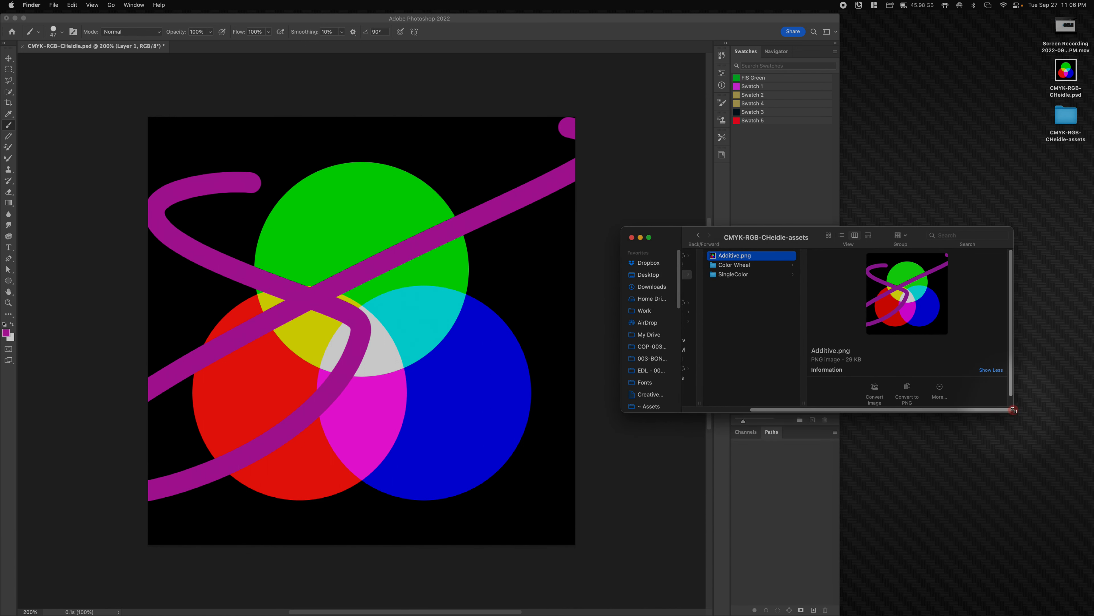
drag(1014, 410, 1080, 596)
- Paint two more hook-shaped strokes on Layer 1, checking the Additive.png preview after each
click(443, 222)
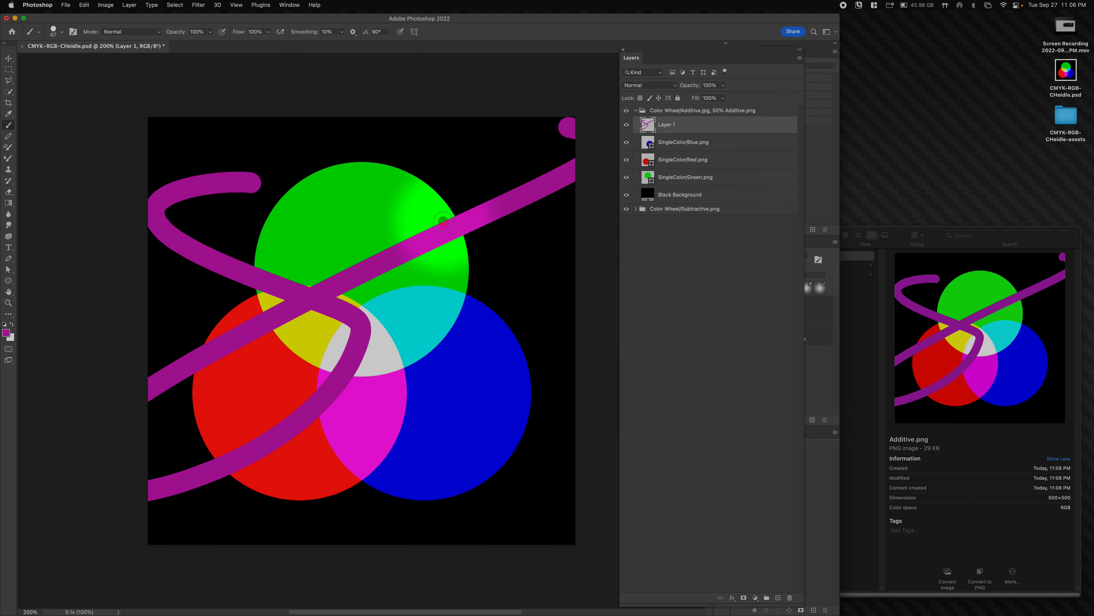
mouse_move(455, 158)
mouse_down()
mouse_move(457, 229)
mouse_move(408, 337)
mouse_up()
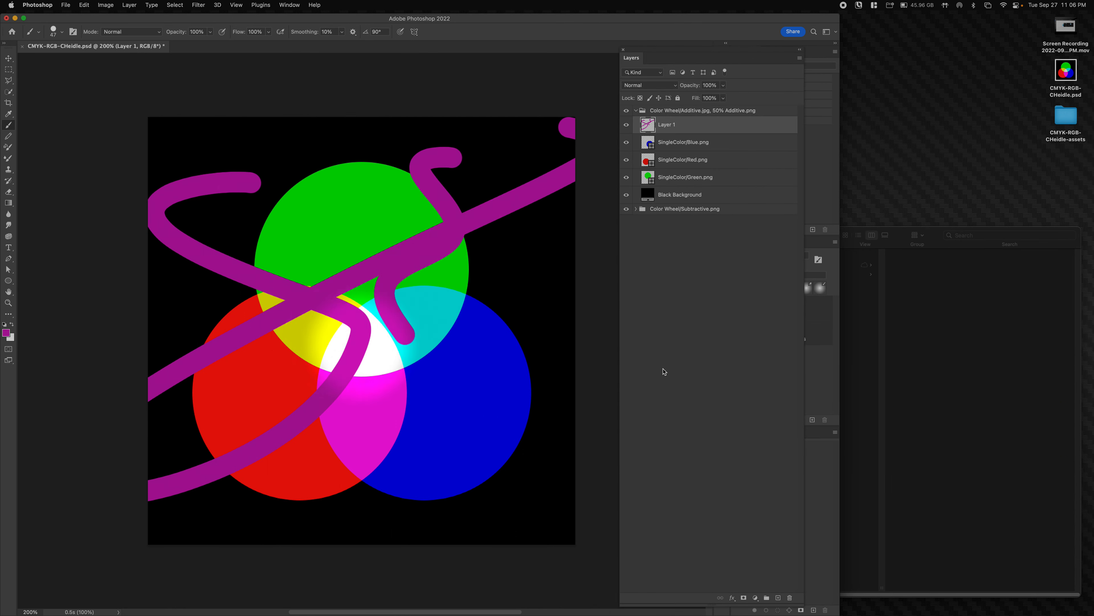
click(945, 246)
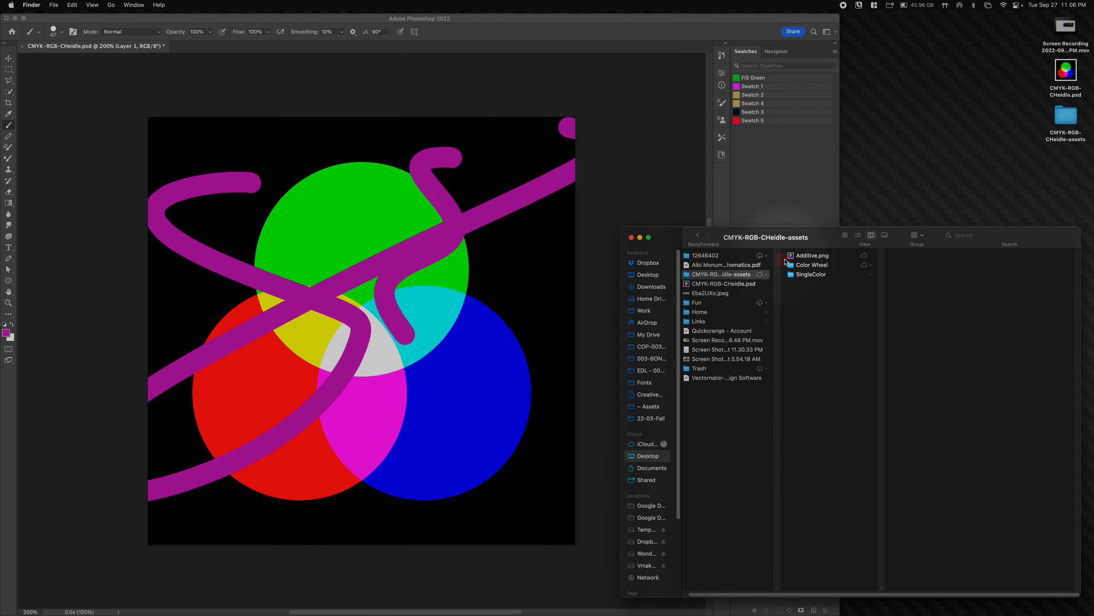
click(791, 255)
click(506, 164)
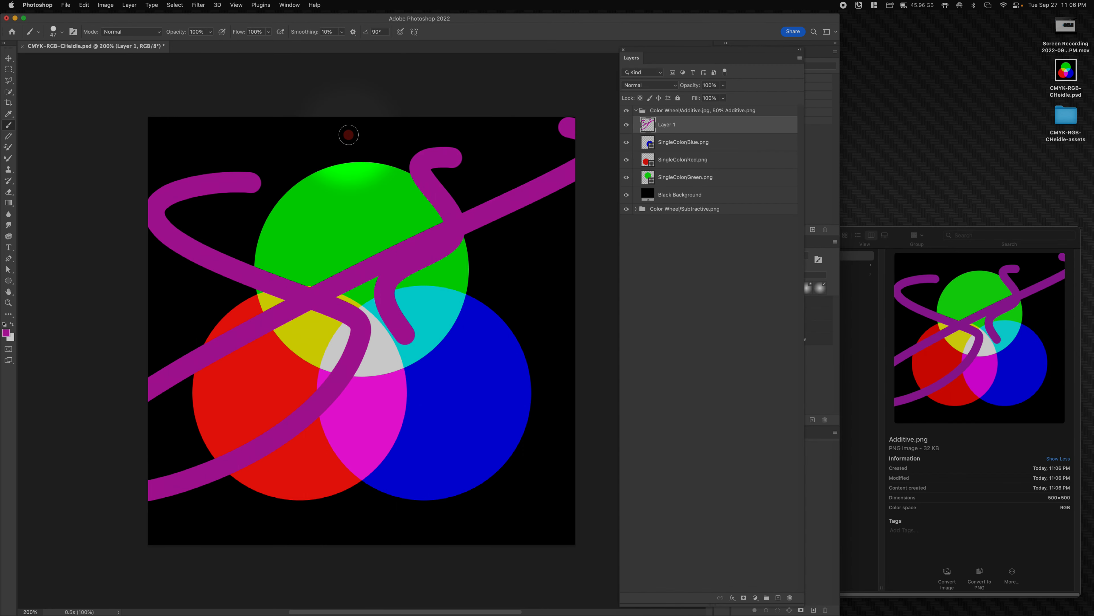
mouse_move(323, 158)
mouse_down()
mouse_move(446, 260)
mouse_move(392, 377)
mouse_up()
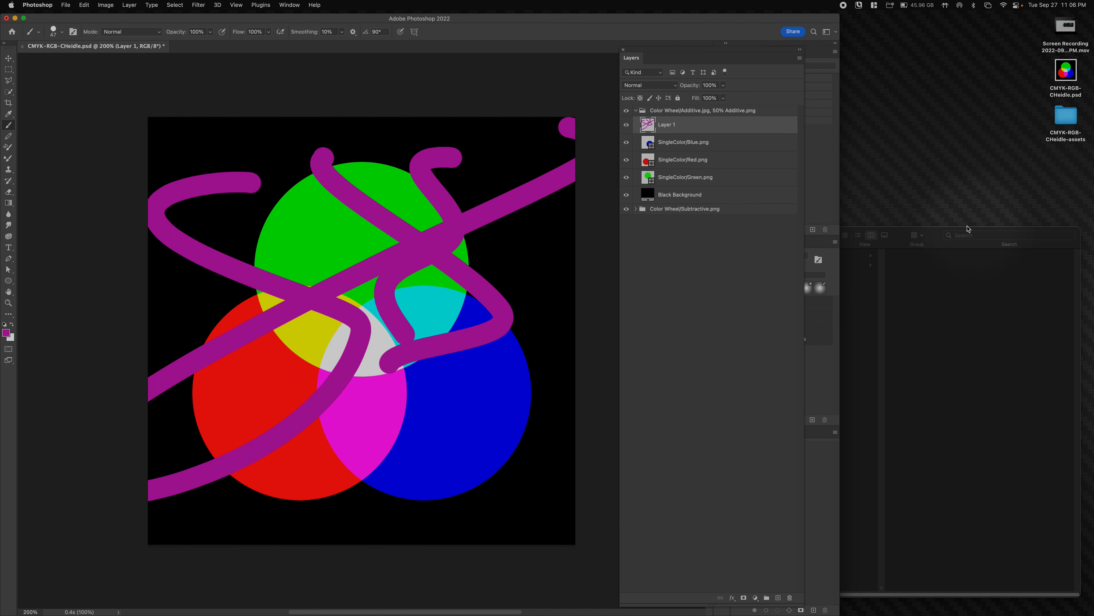
click(946, 232)
click(832, 255)
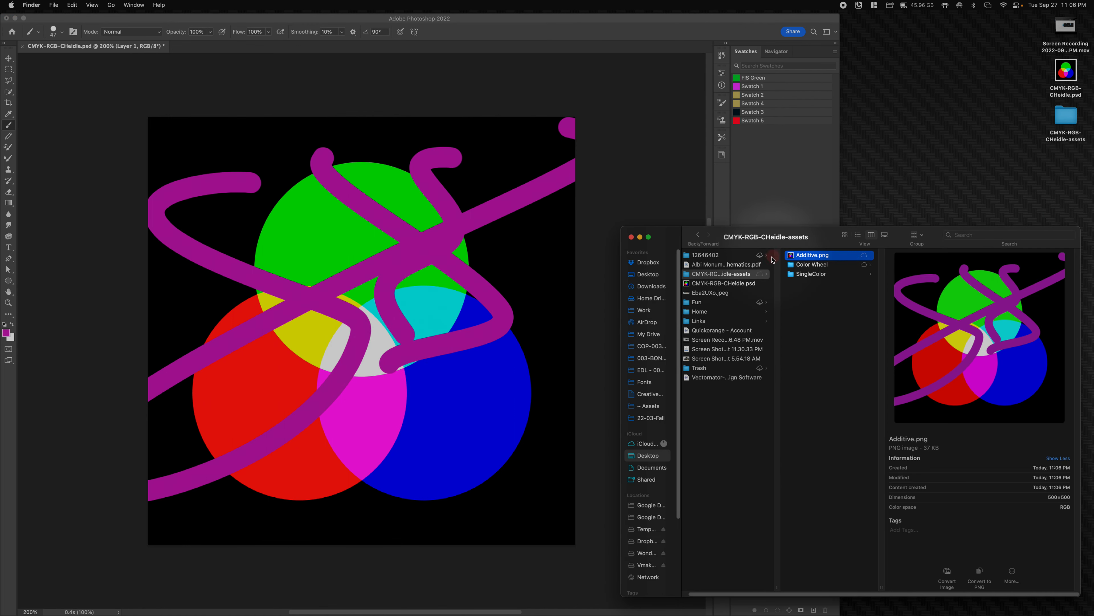
- Switch the folder to list view, preview Additive.png, then drag Layer 1 to the trash
click(858, 234)
key(space)
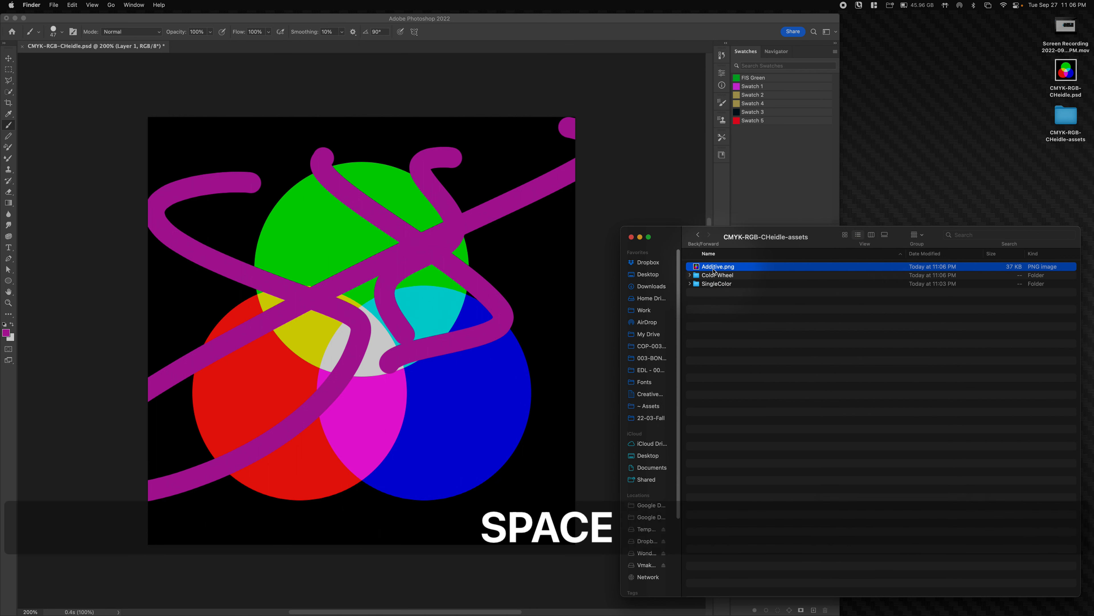
click(557, 149)
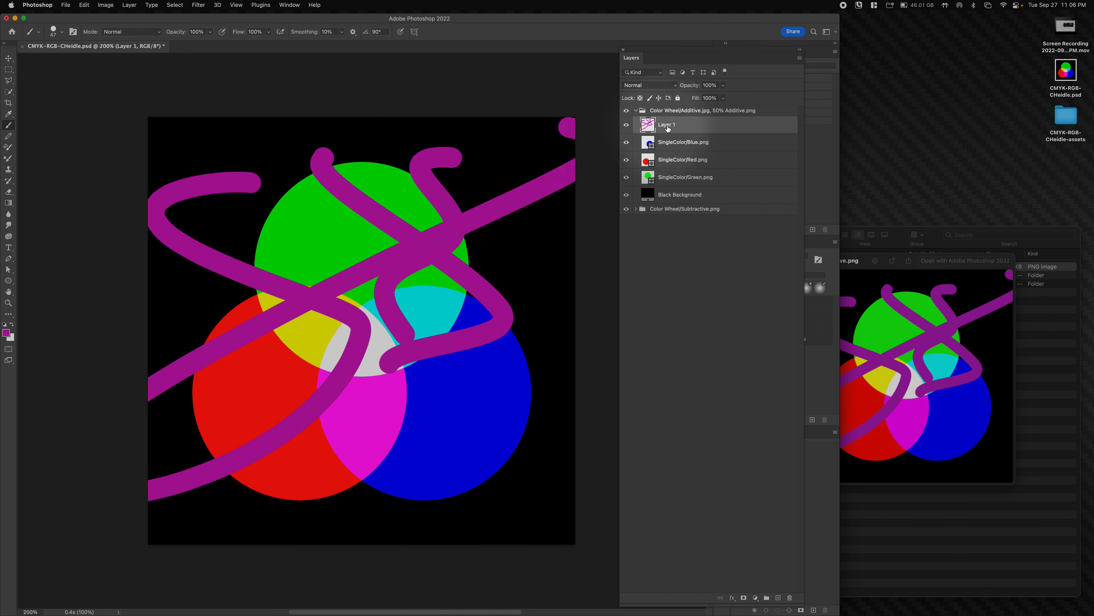
mouse_move(652, 129)
mouse_down()
mouse_move(801, 595)
mouse_move(784, 611)
mouse_move(784, 581)
mouse_move(790, 597)
mouse_up()
- Quick Look Additive.png to confirm the strokes are gone, then close the assets folder window
click(942, 351)
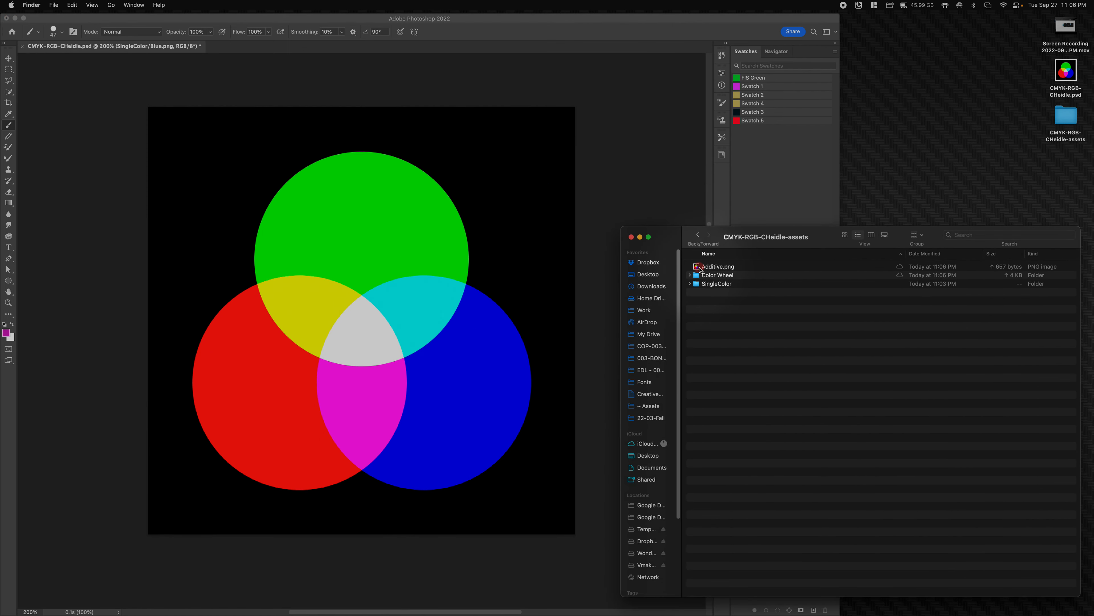
click(699, 269)
key(space)
key(space)
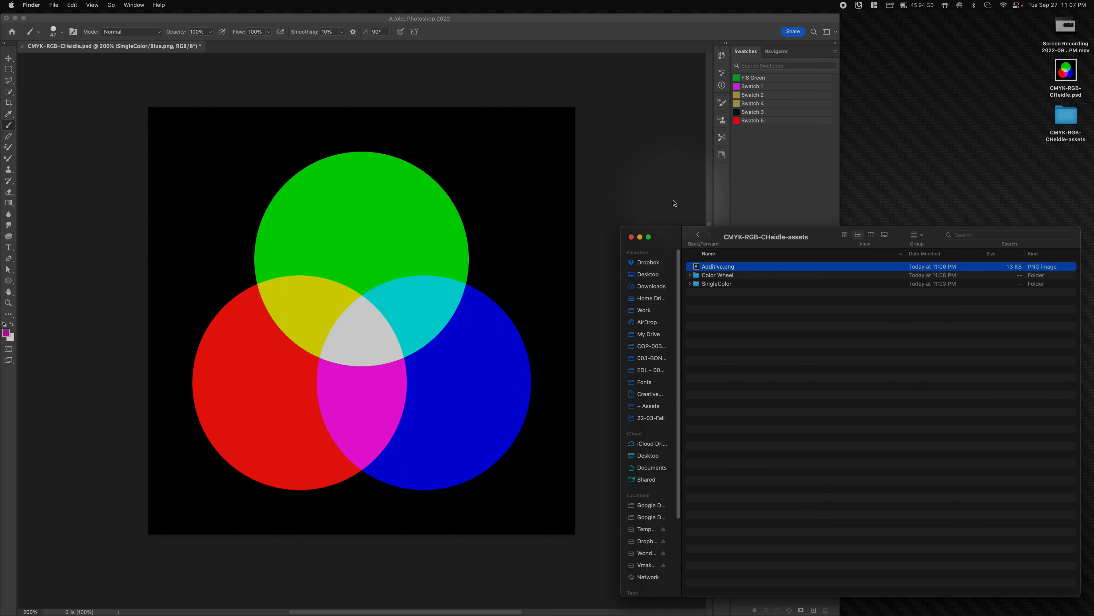
click(631, 237)
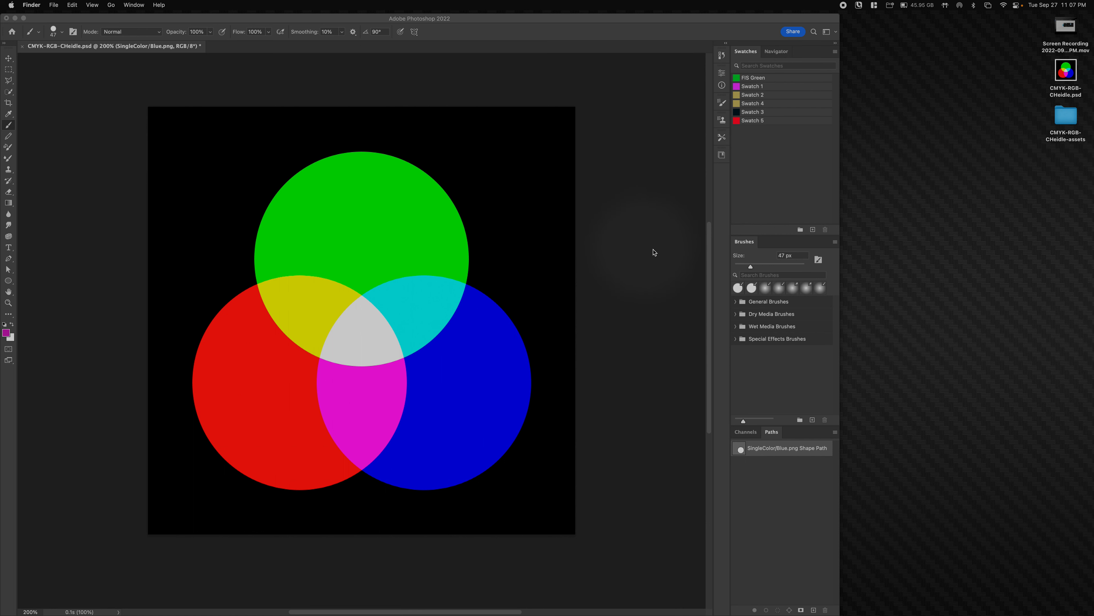
- Arrange the PSD file and its assets folder next to each other on the desktop
drag(1067, 76, 894, 188)
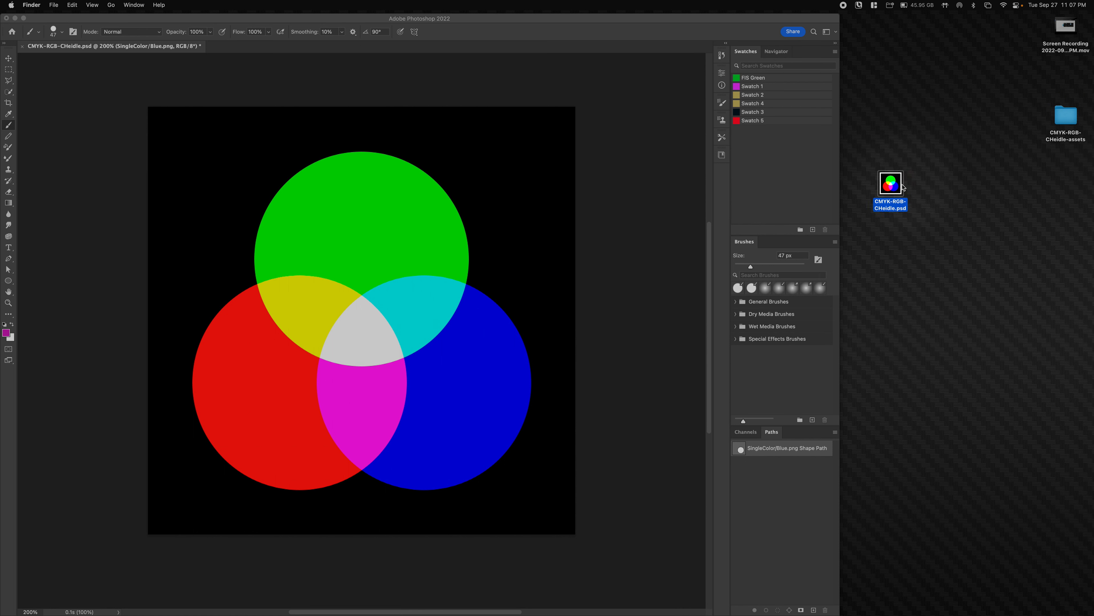
click(1066, 115)
drag(1065, 115, 883, 234)
click(980, 176)
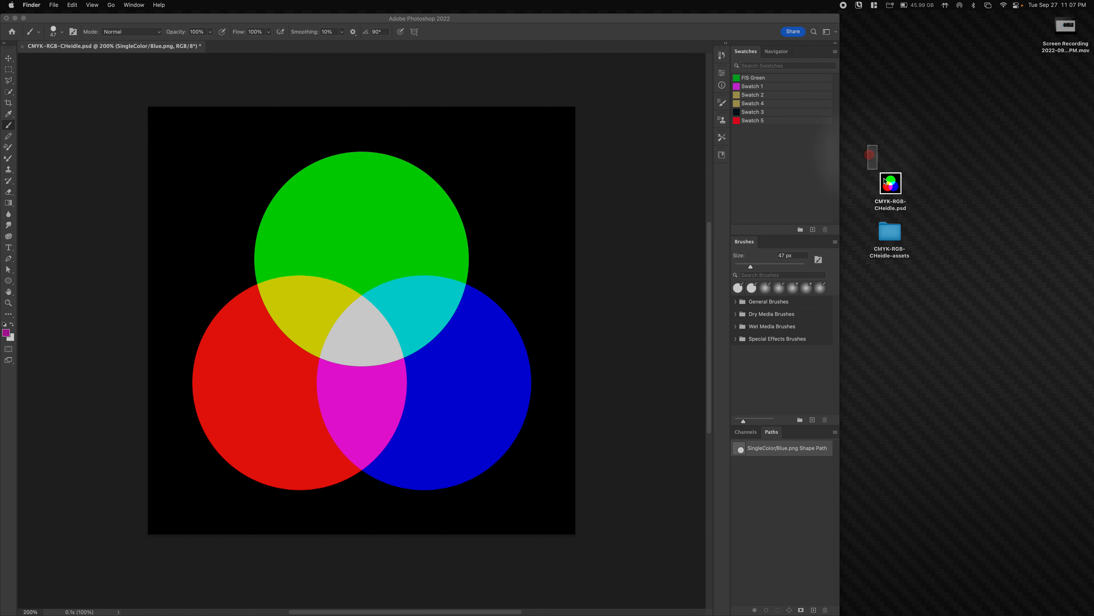
- Group both items into a new folder named CMYK-RGB followed by the author's name
drag(884, 181, 933, 275)
right_click(894, 180)
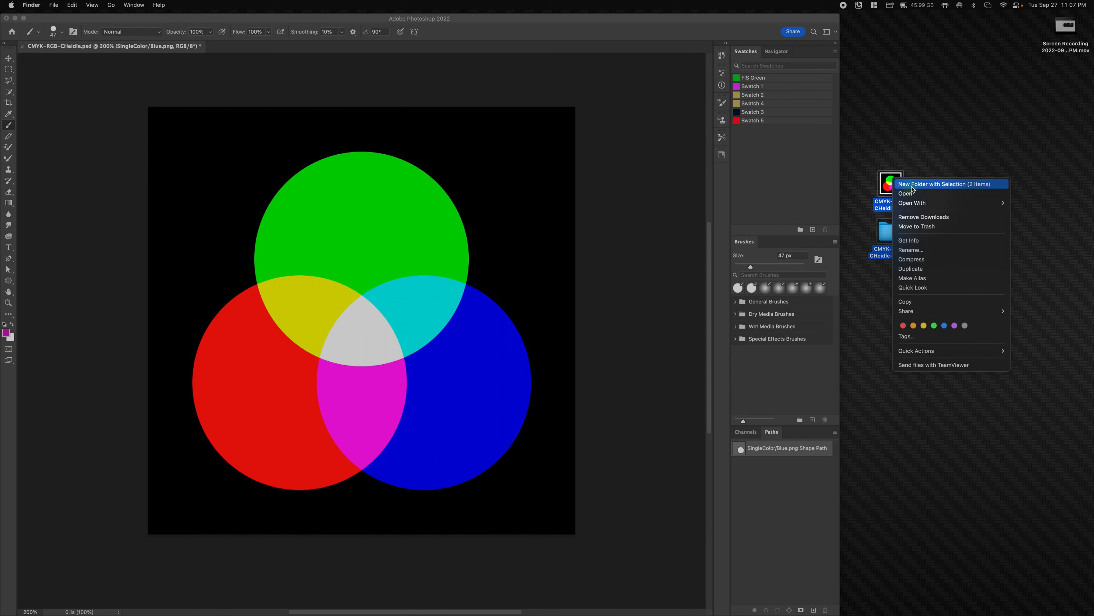
key(Escape)
drag(871, 148, 907, 254)
right_click(889, 181)
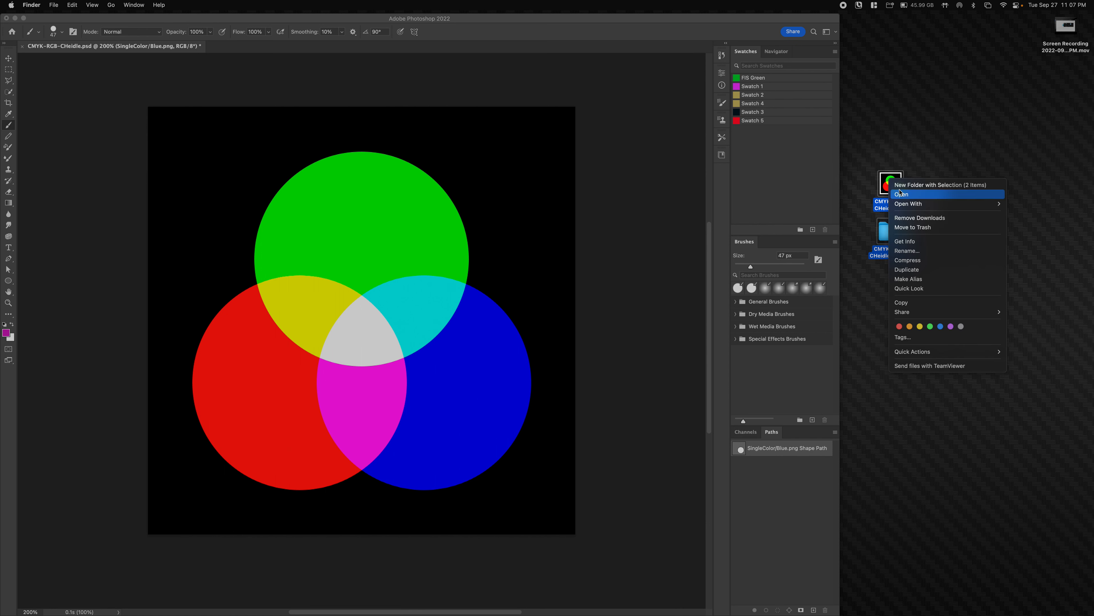
click(900, 189)
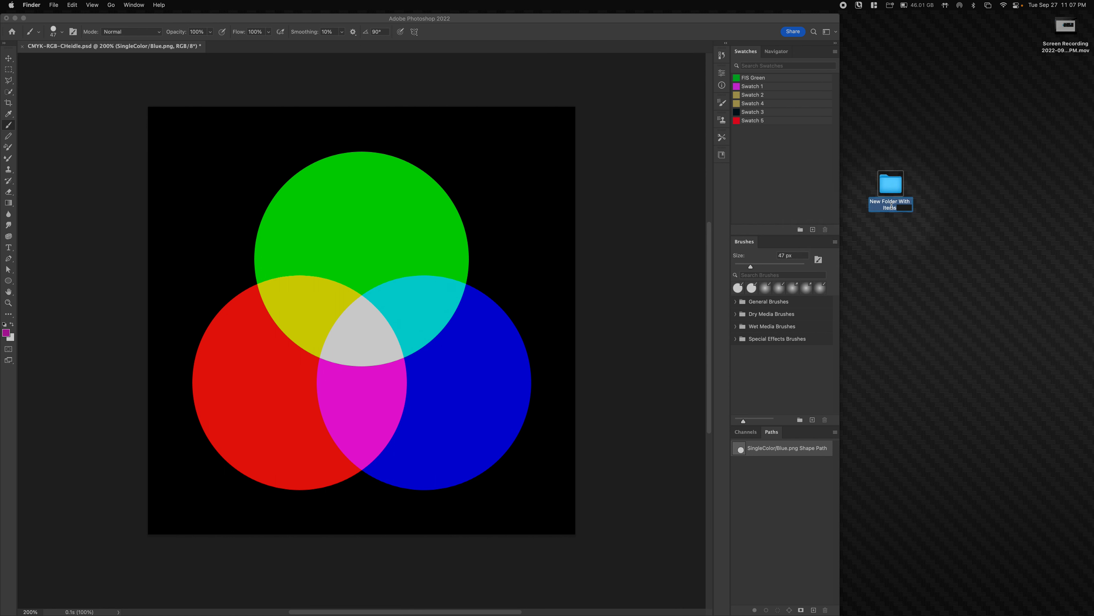
key(shift)
text(CMY)
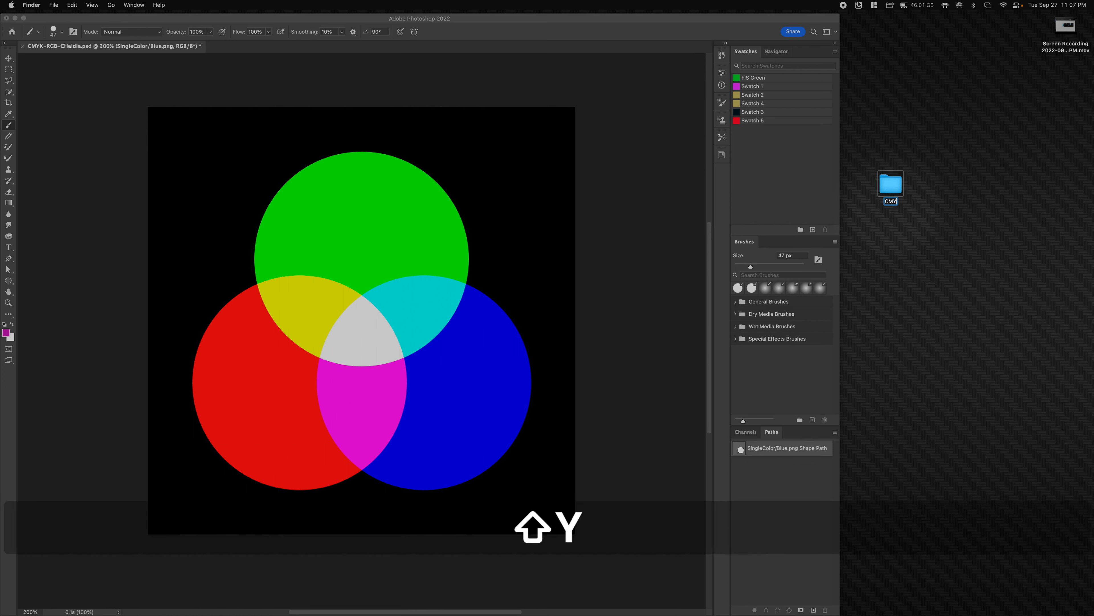
text(K-)
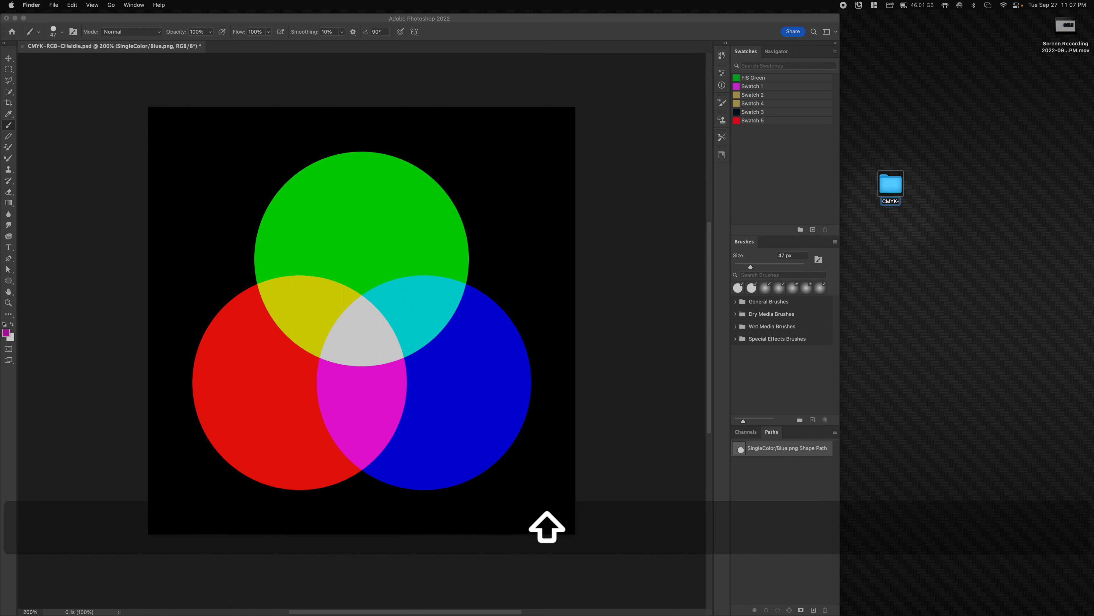
text(RGB-CHe)
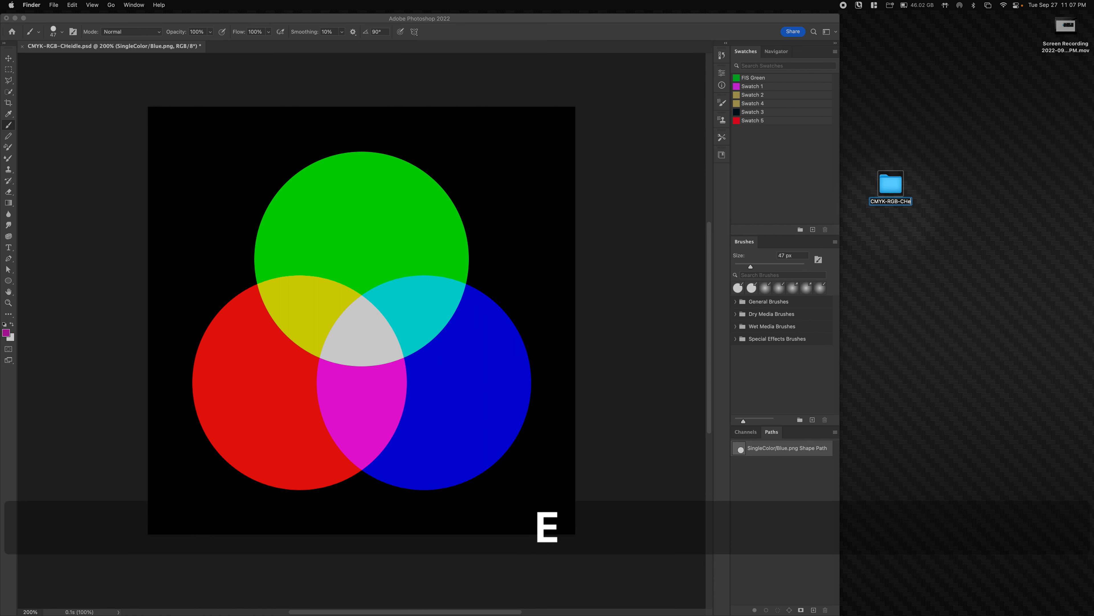
text(idkle)
key(BackSpace)
key(BackSpace)
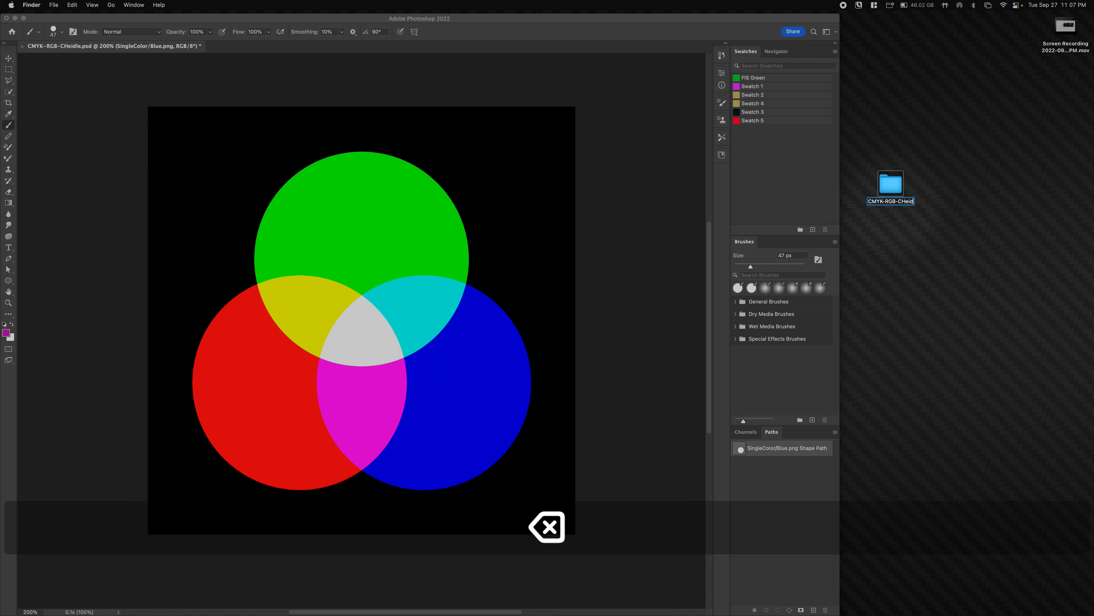
text(le)
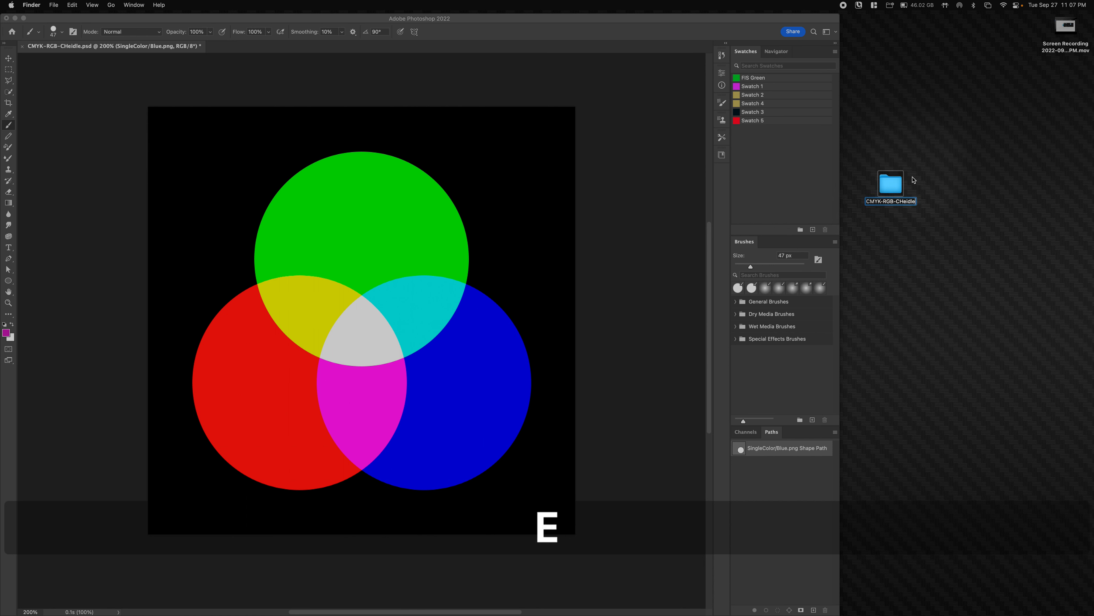
click(920, 182)
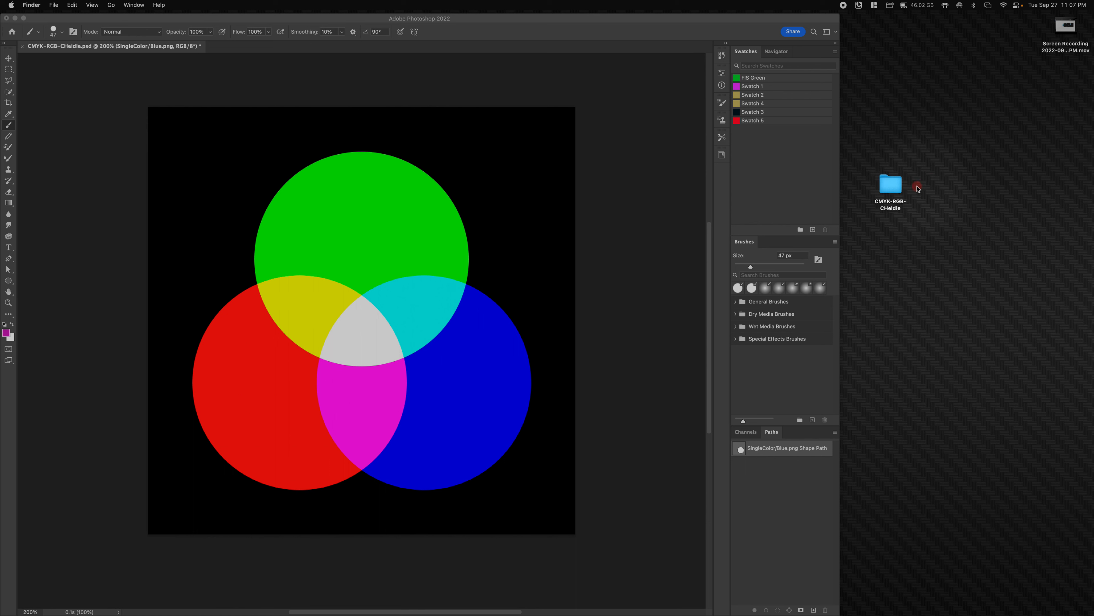
click(896, 191)
- Compress the project folder into a .zip archive beside it on the desktop
right_click(894, 187)
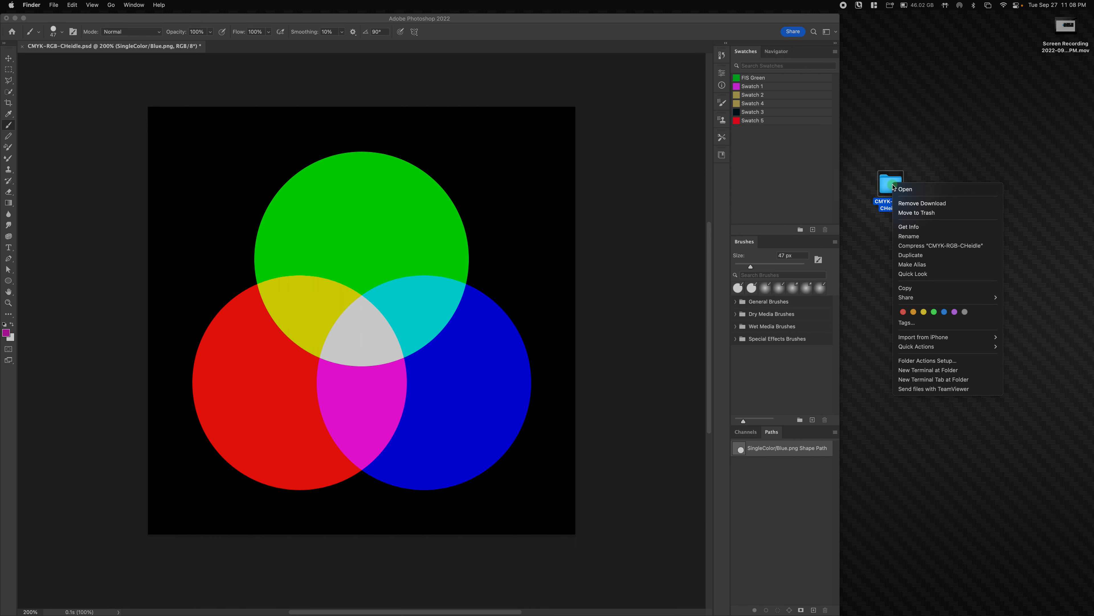
click(910, 247)
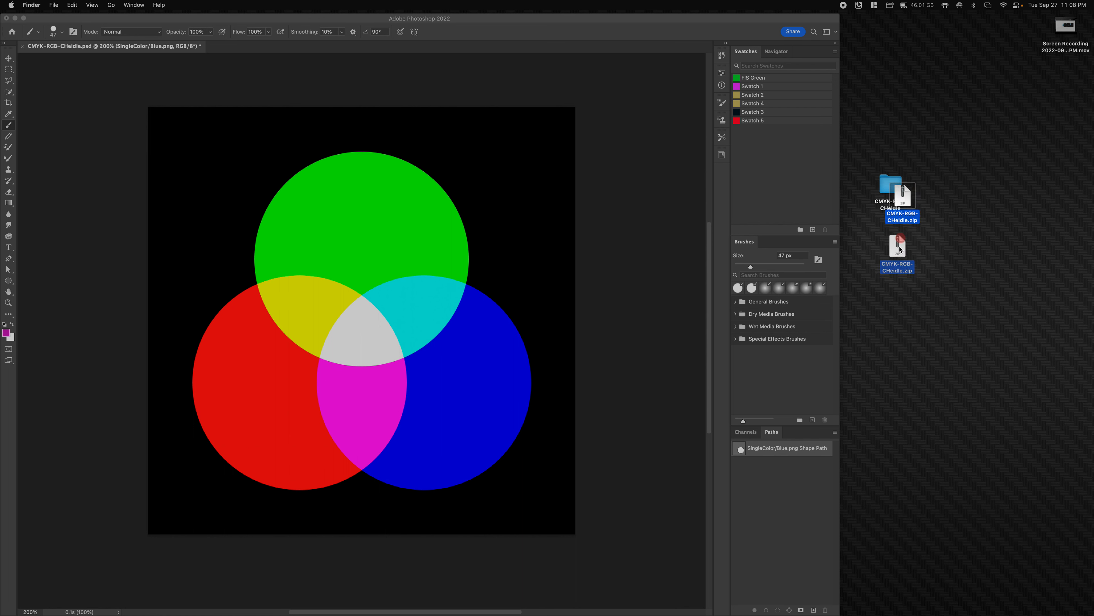
click(981, 166)
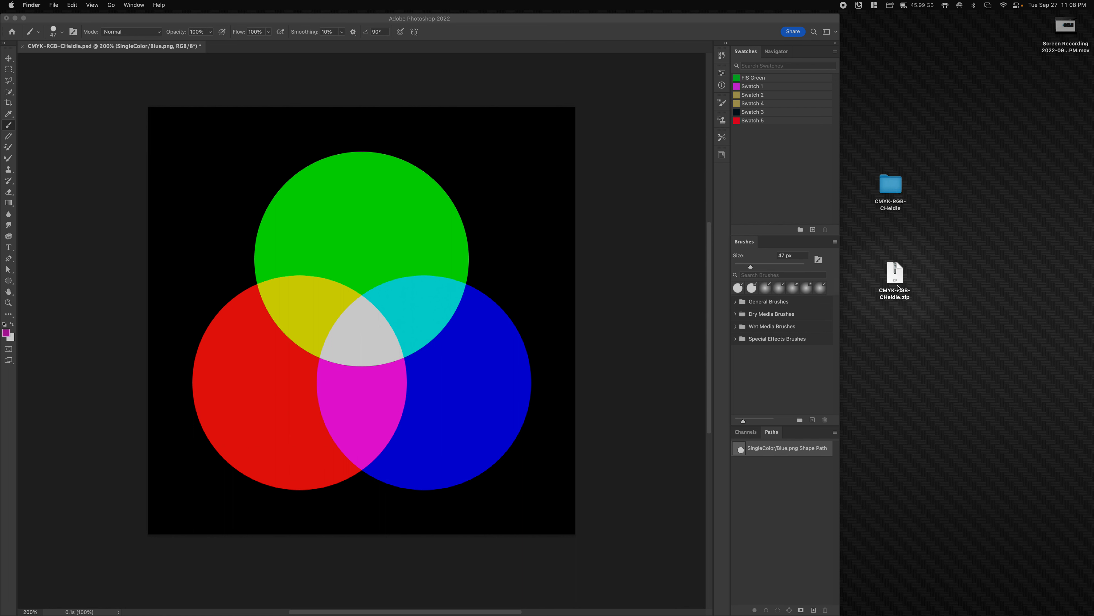
click(902, 277)
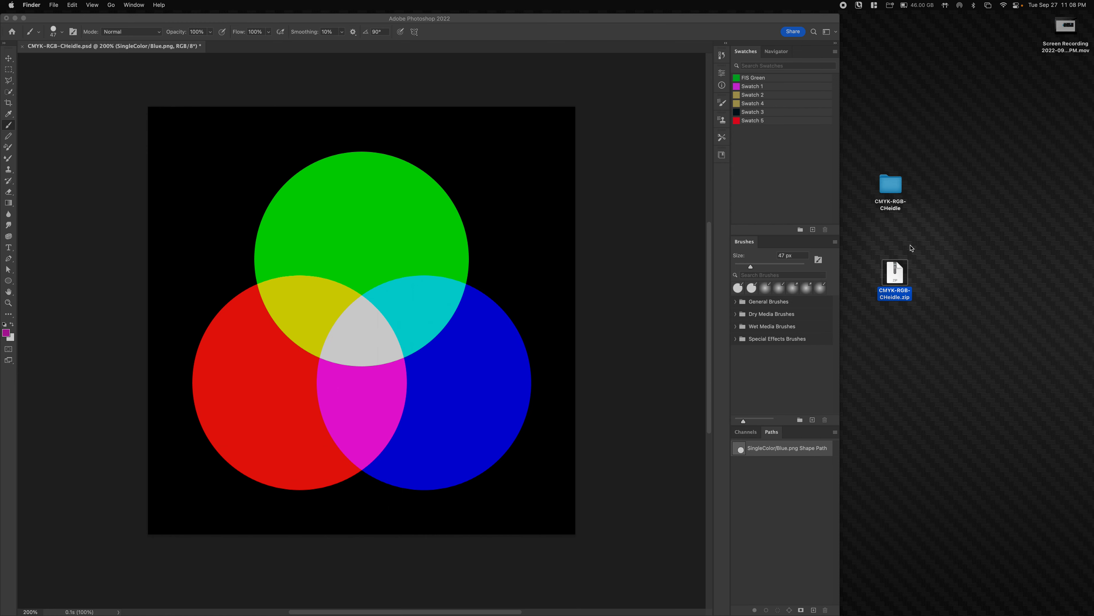
click(887, 184)
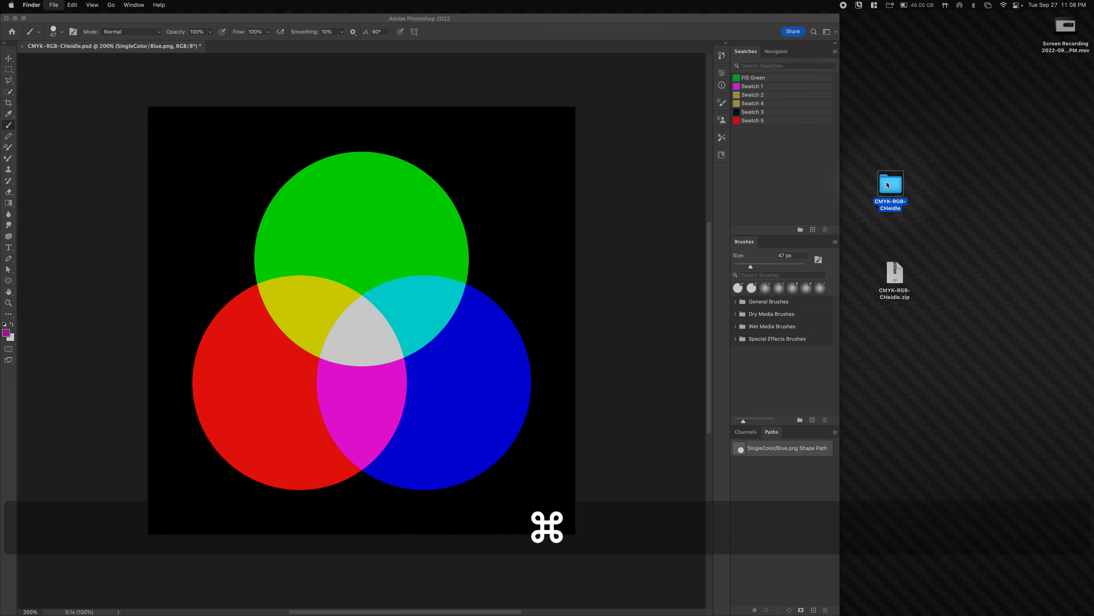
key(super+i)
drag(108, 20, 552, 121)
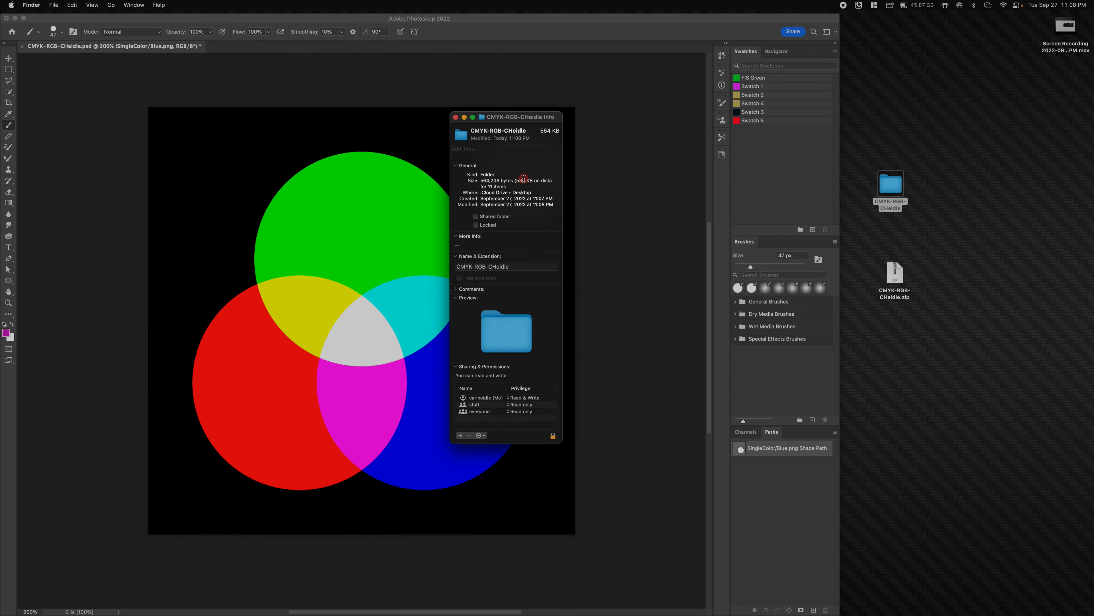
click(870, 296)
click(896, 282)
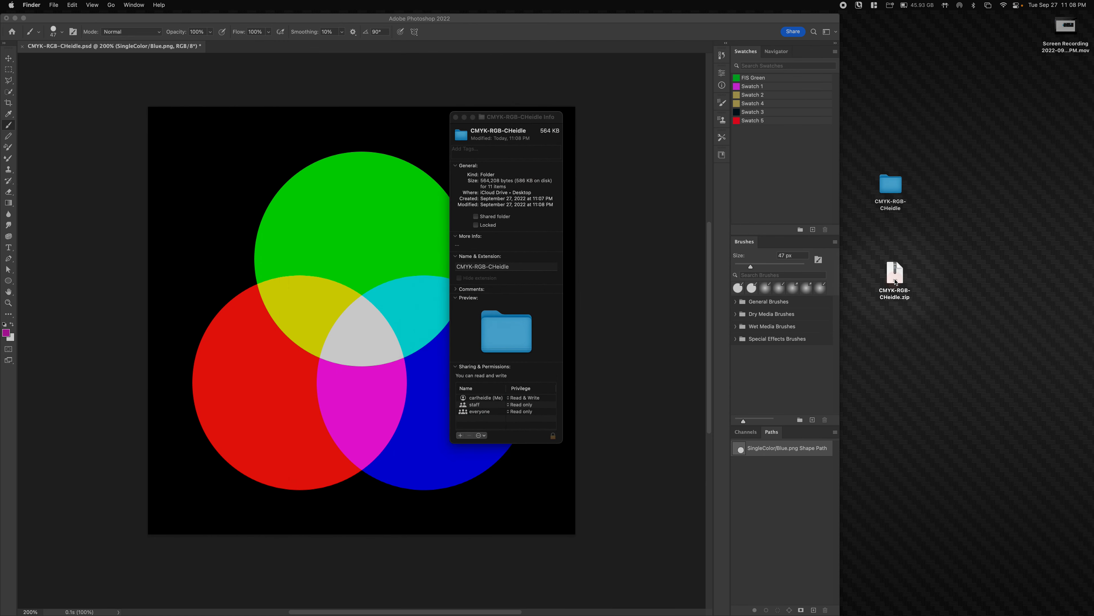
click(902, 278)
key(super+i)
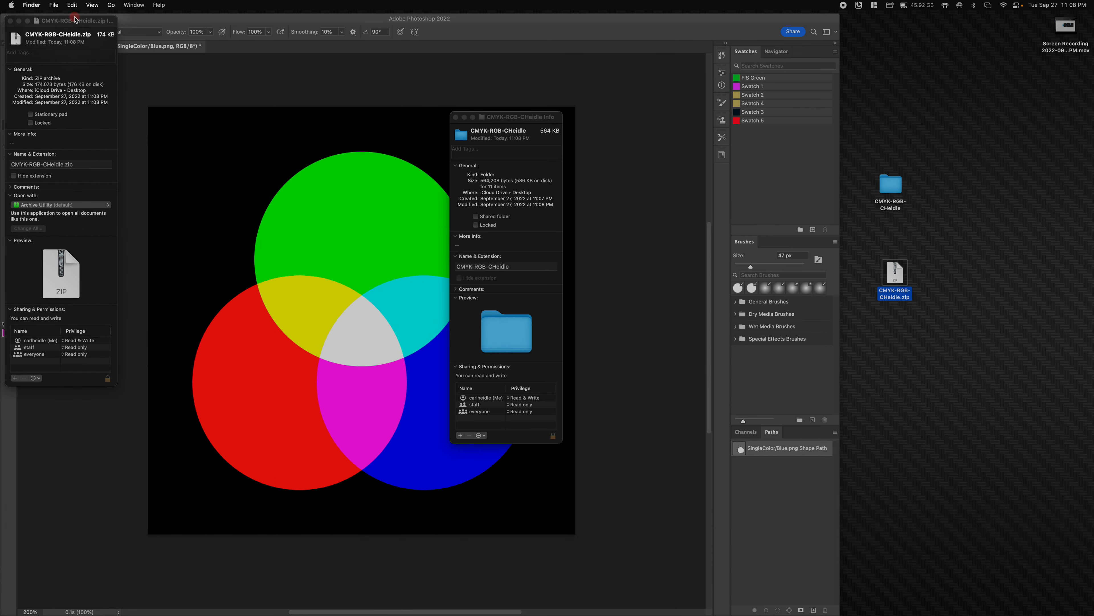
drag(80, 21, 629, 119)
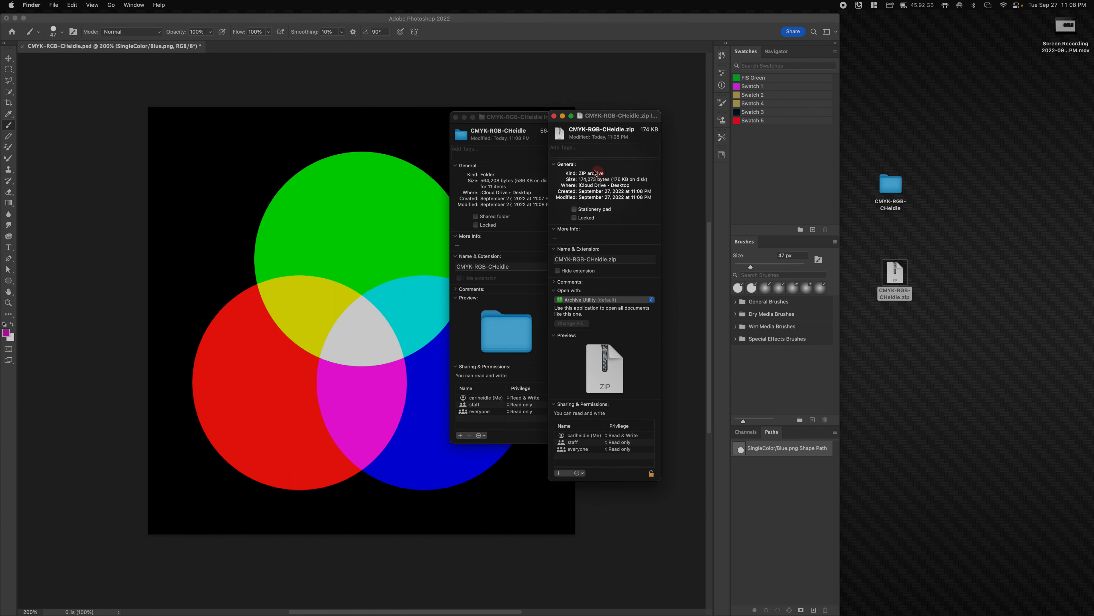
click(554, 116)
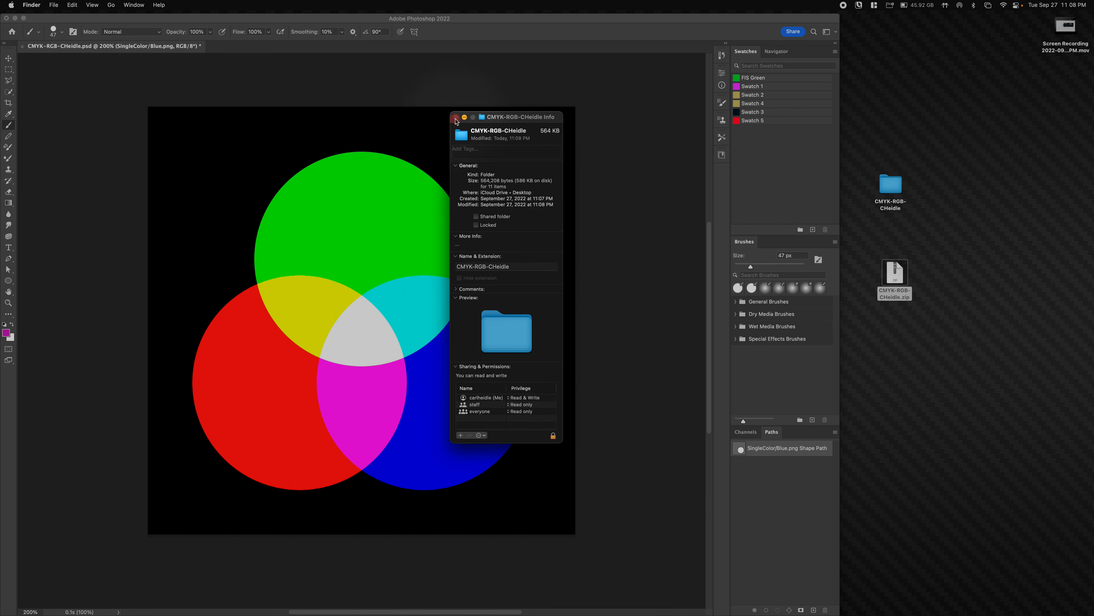
click(456, 119)
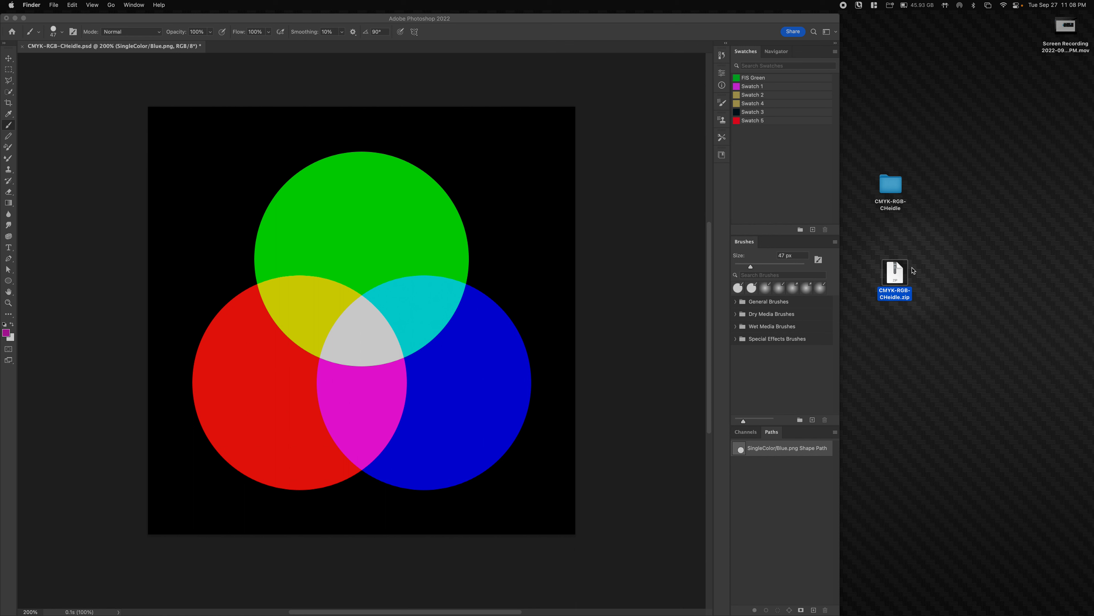
- Add a text layer on the canvas containing the author's e-mail address
click(647, 288)
drag(301, 241, 260, 273)
key(t)
click(202, 230)
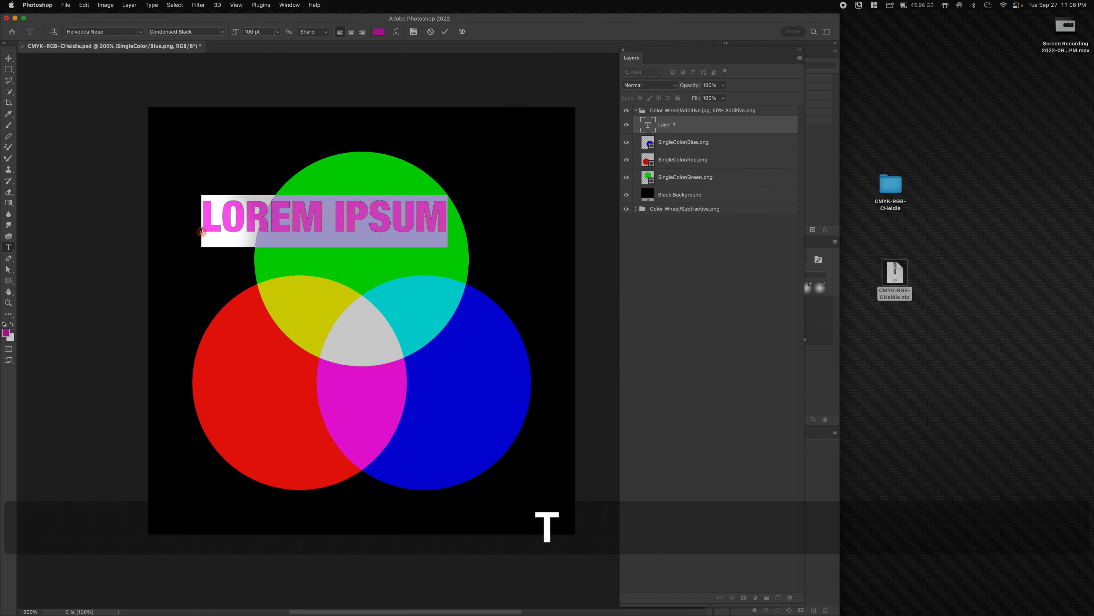
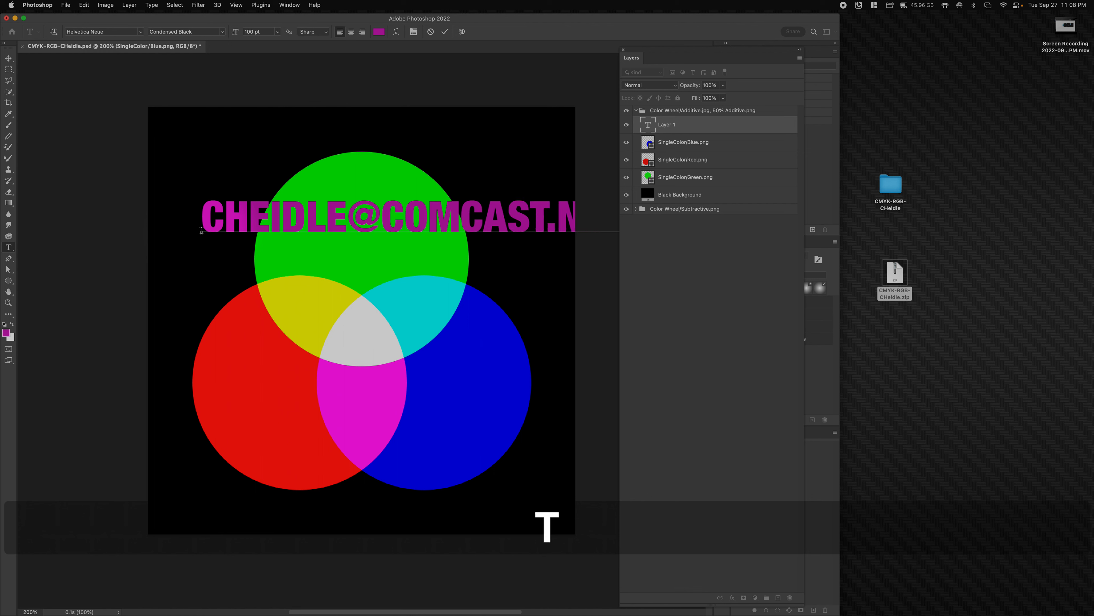
- Commit the e-mail text, centre it over the green circle and shrink it to about 80%
click(8, 58)
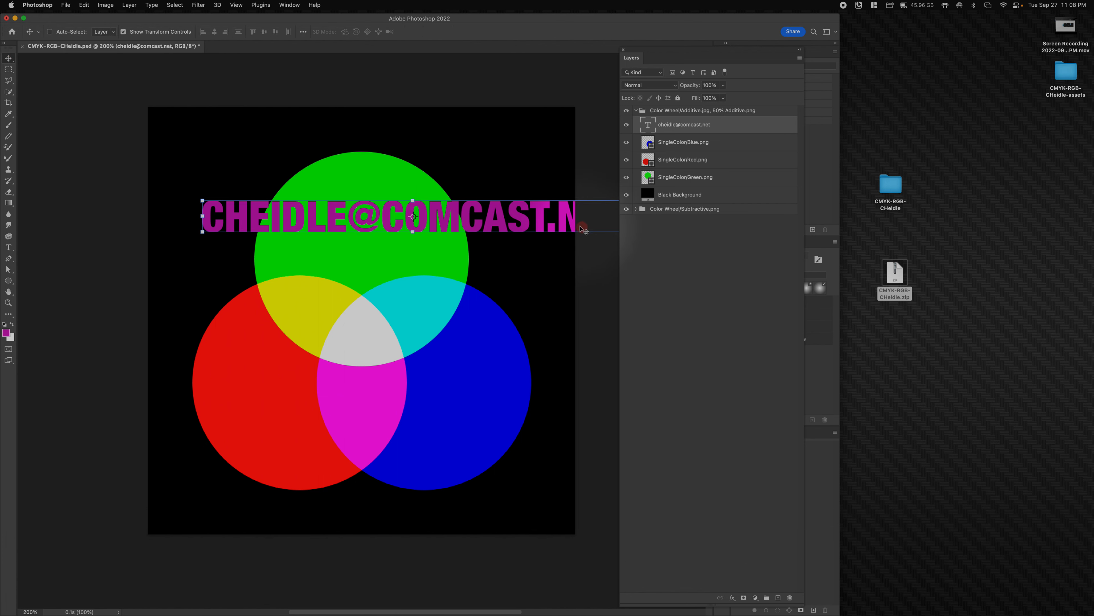
drag(530, 233, 478, 243)
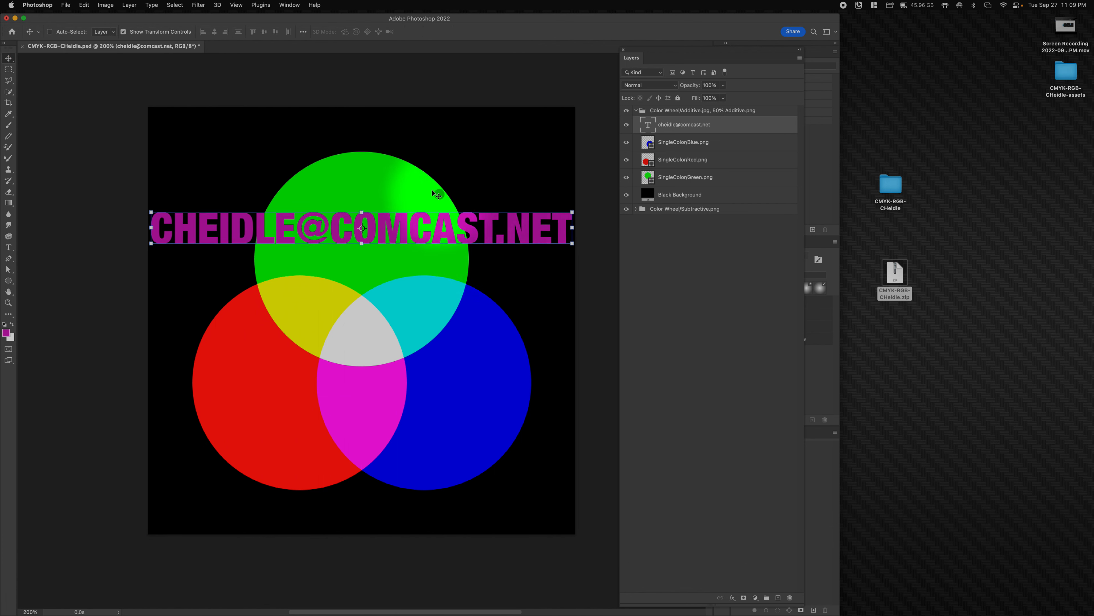
drag(569, 211, 532, 208)
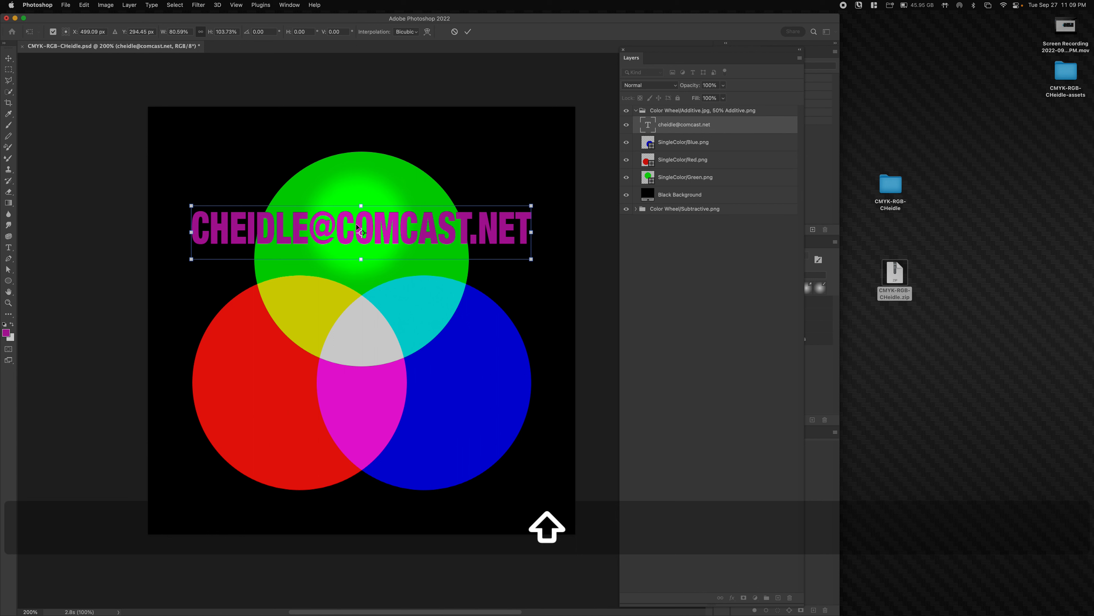
- Apply the resize and append .png to the e-mail text layer's name
key(Return)
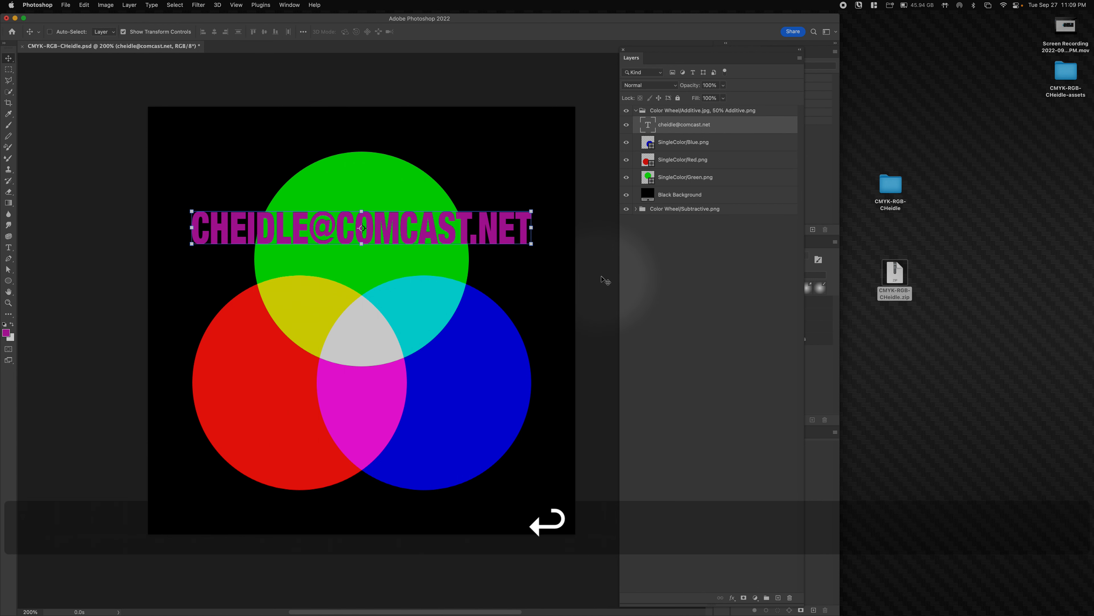
click(696, 125)
click(720, 129)
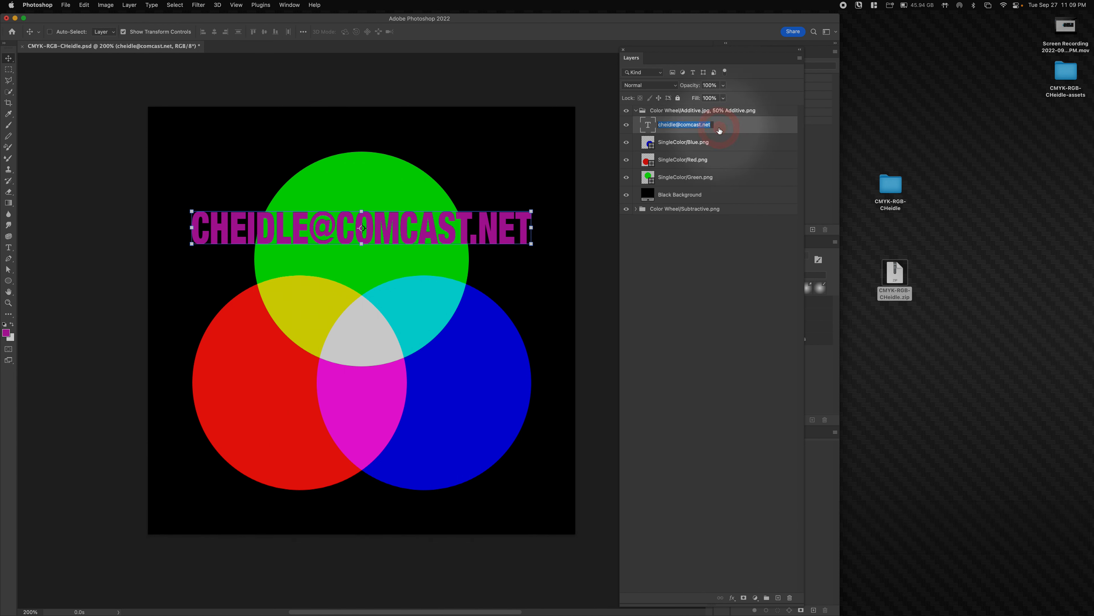
key(Down)
text(.png)
key(Return)
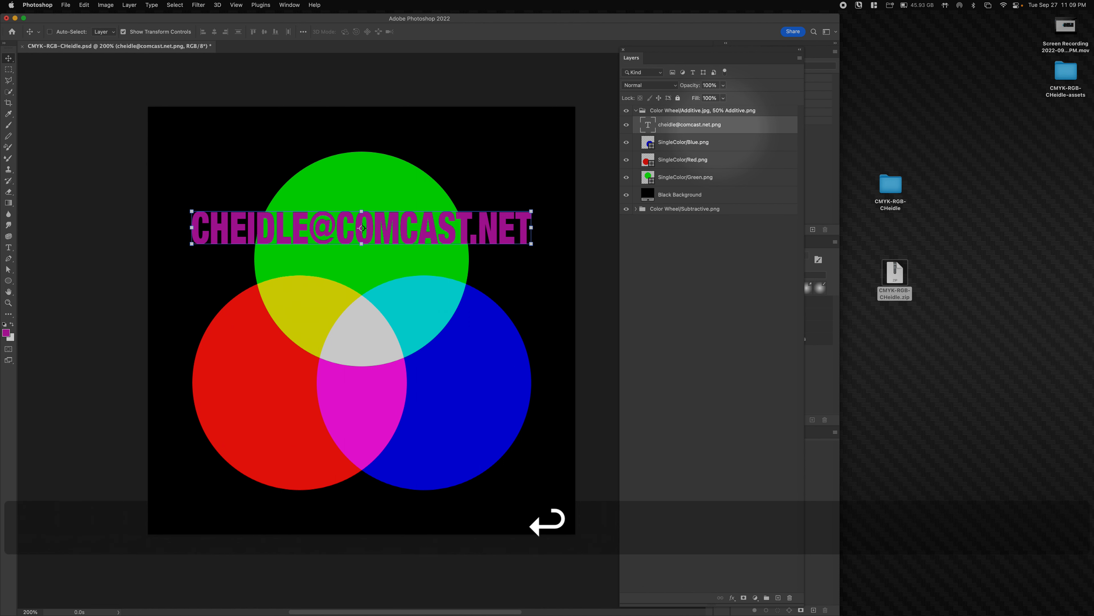
- Open the project folder in Finder and expand the assets, Color Wheel and SingleColor subfolders
click(898, 170)
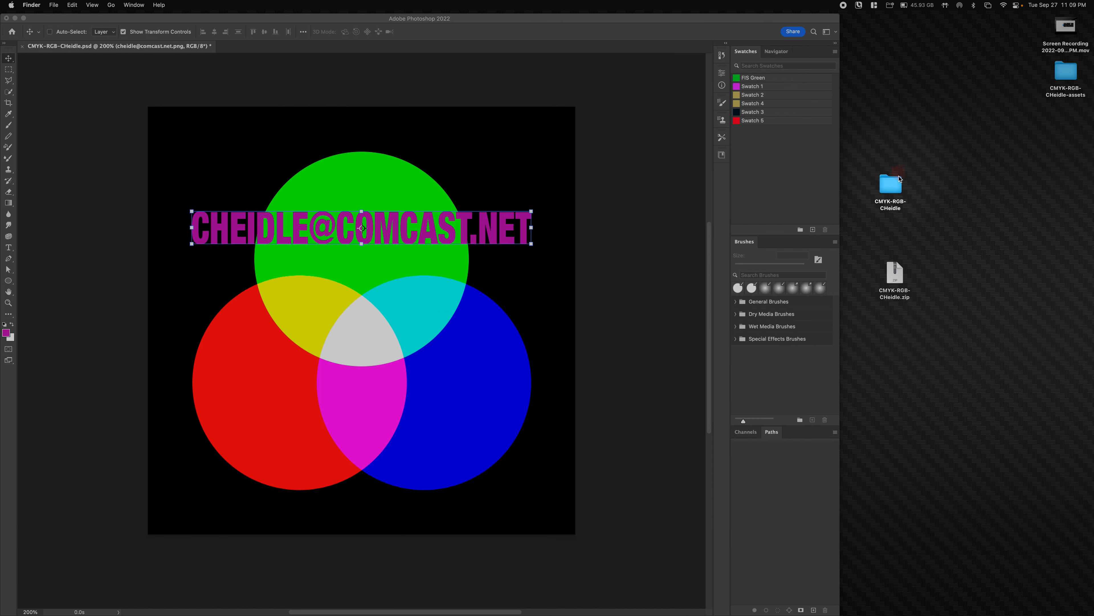
double_click(891, 185)
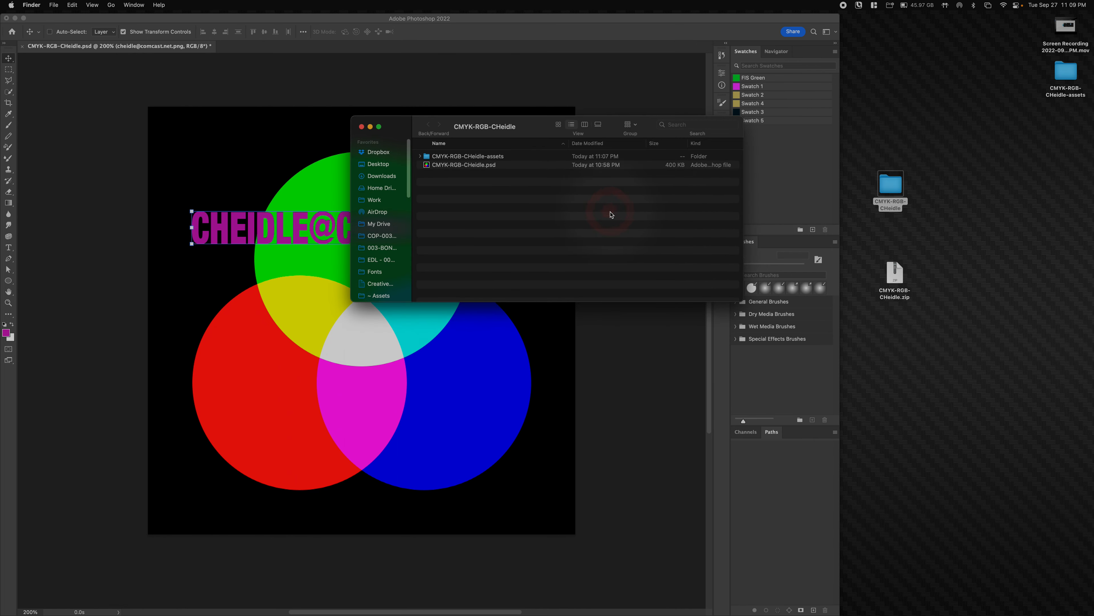
drag(532, 131, 810, 395)
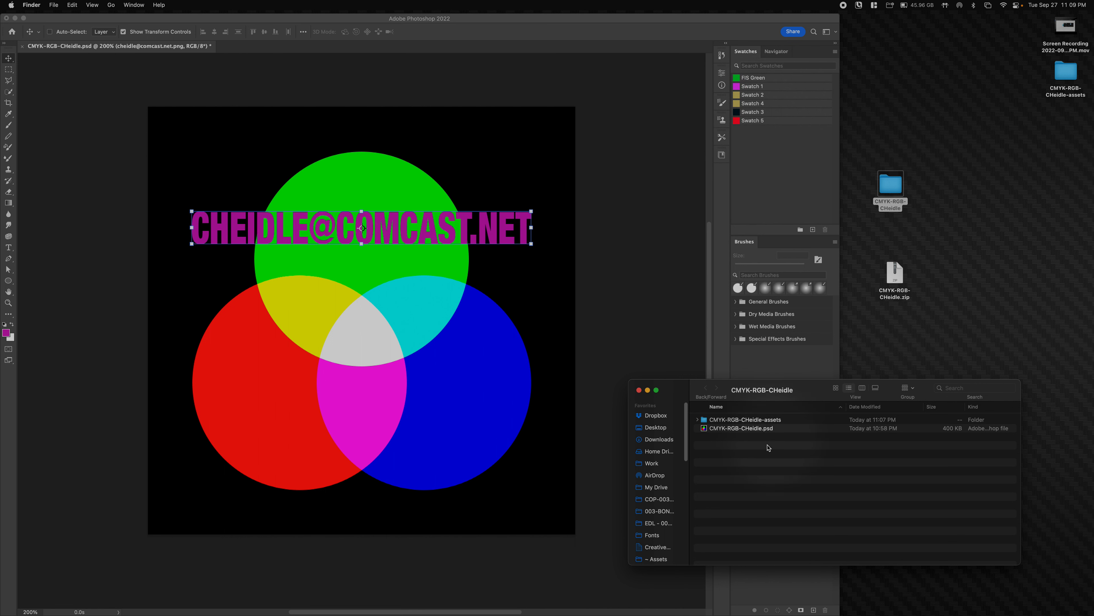
click(698, 420)
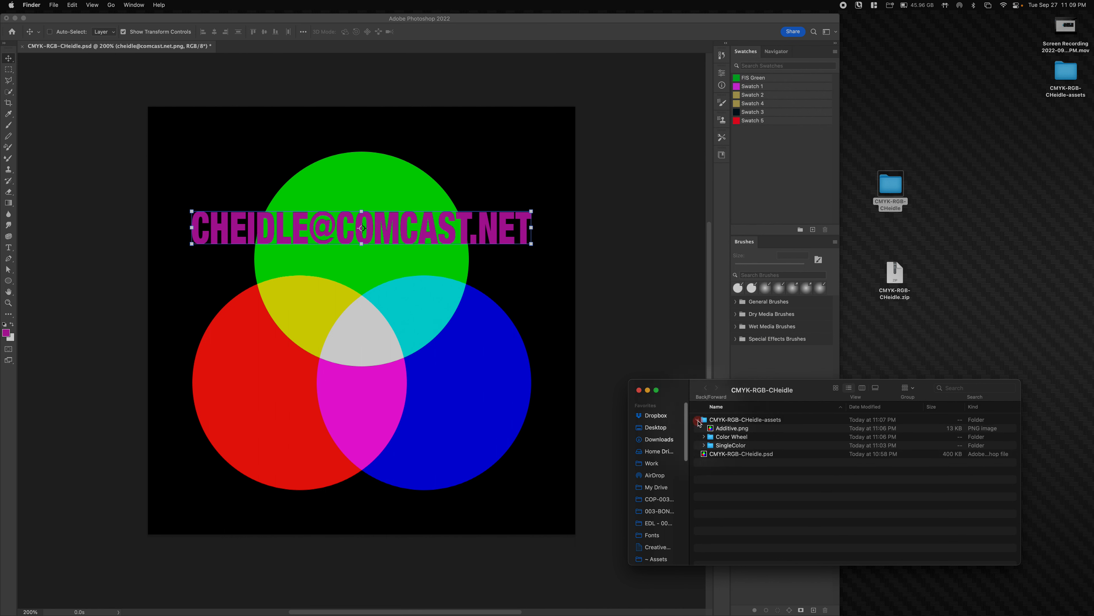
click(704, 436)
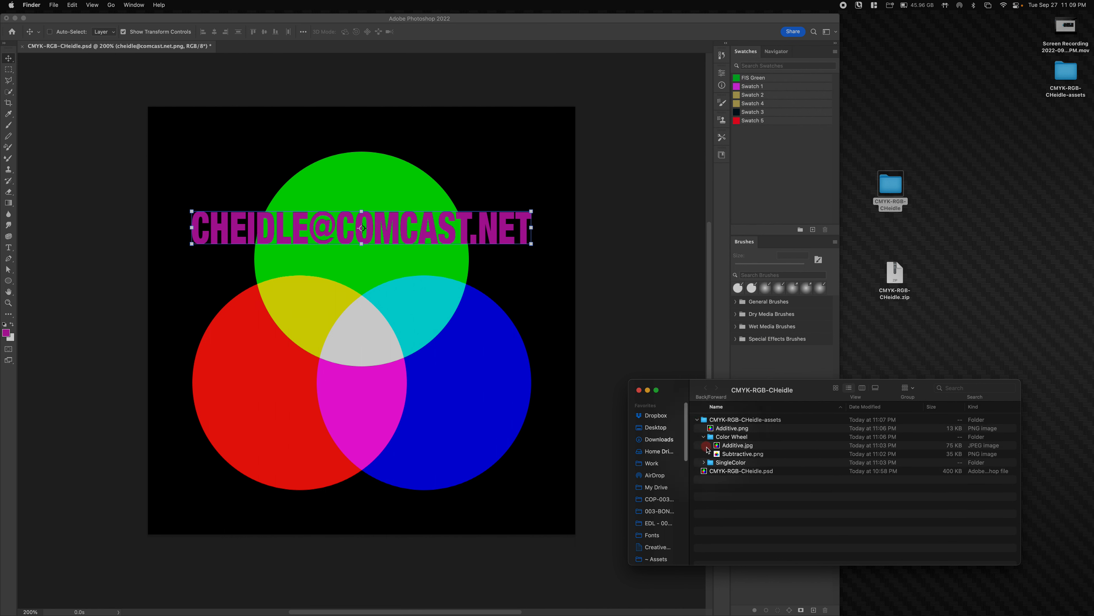
click(704, 463)
- Delete 'net.' from the text layer's name so it ends directly in .png
click(658, 314)
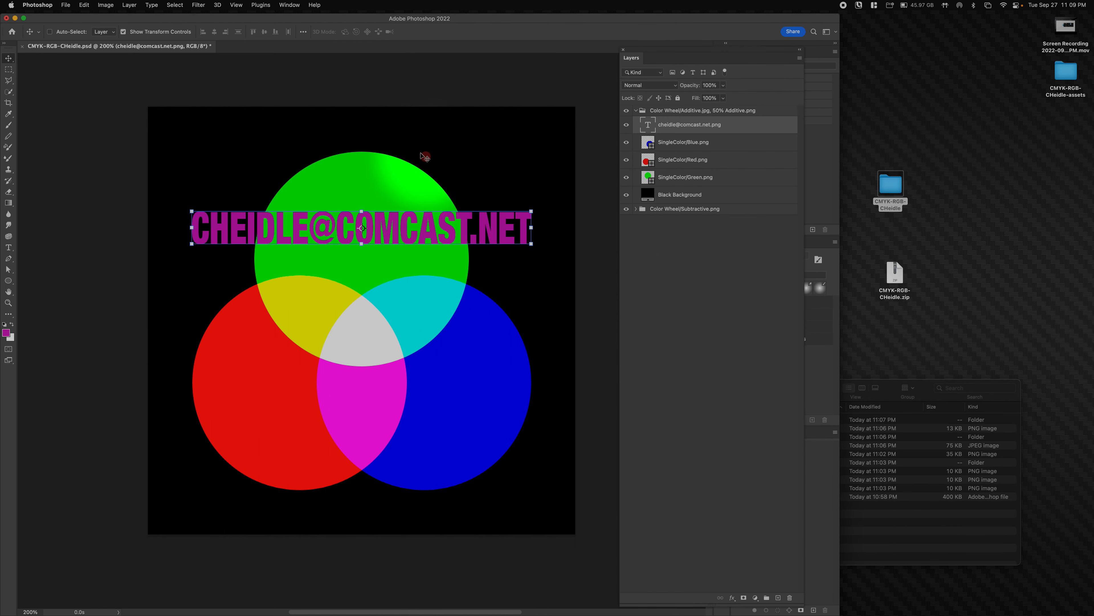
double_click(707, 124)
click(711, 124)
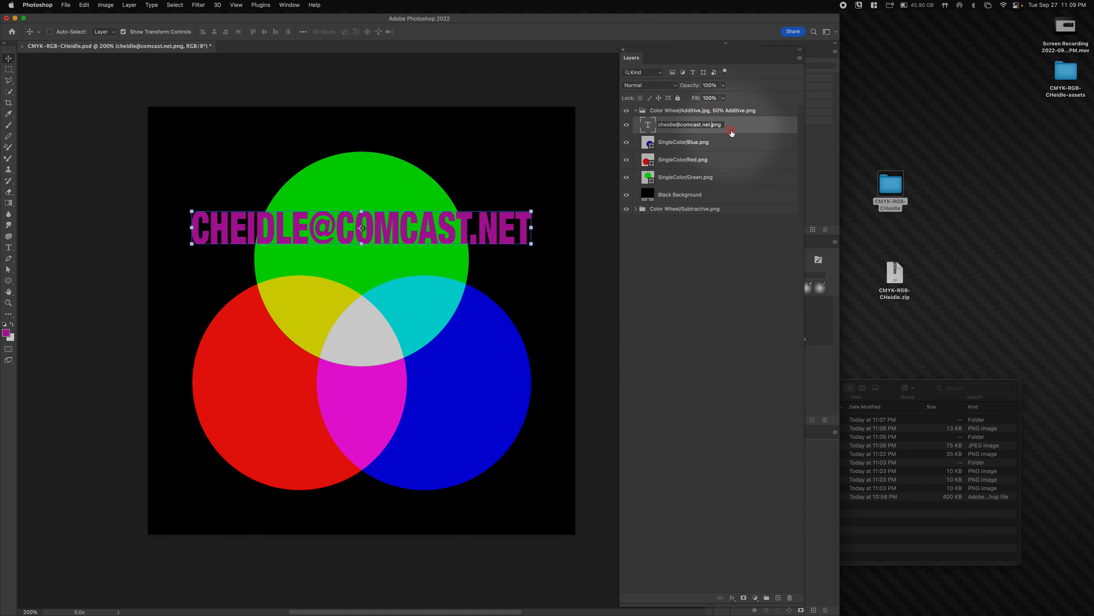
key(Left)
key(BackSpace)
key(BackSpace)
key(BackSpace)
key(BackSpace)
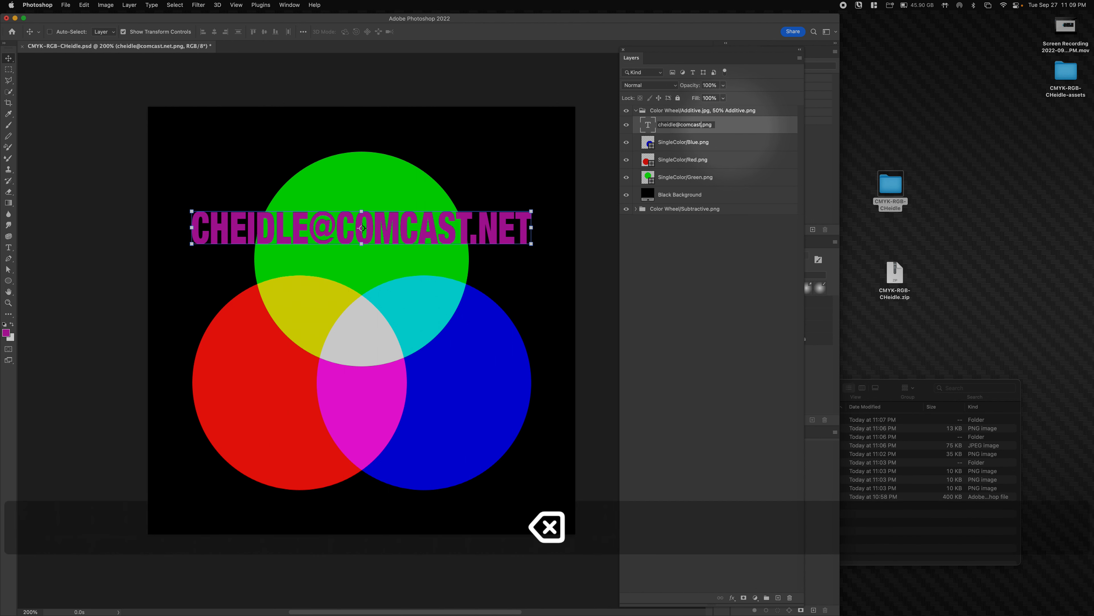
key(Return)
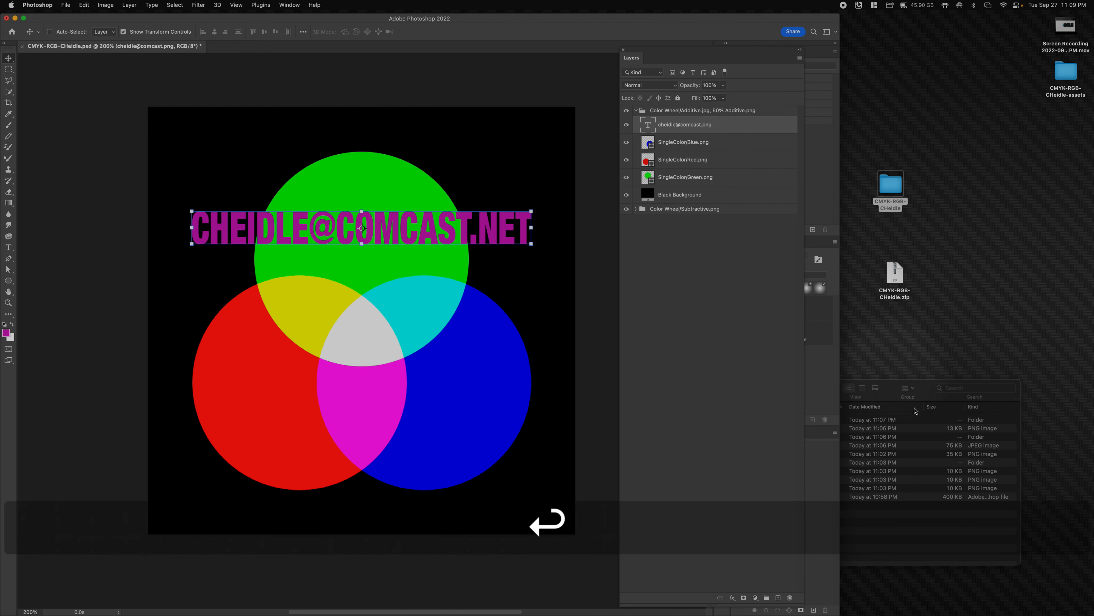
- Reposition the Finder project folder window and return to the Photoshop document
click(861, 413)
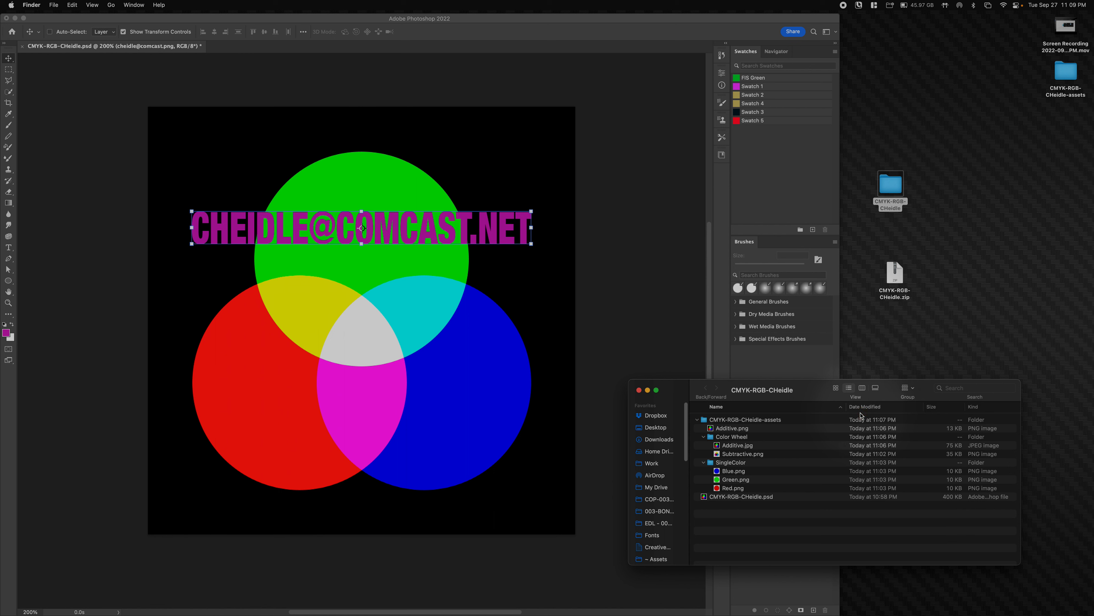
click(611, 214)
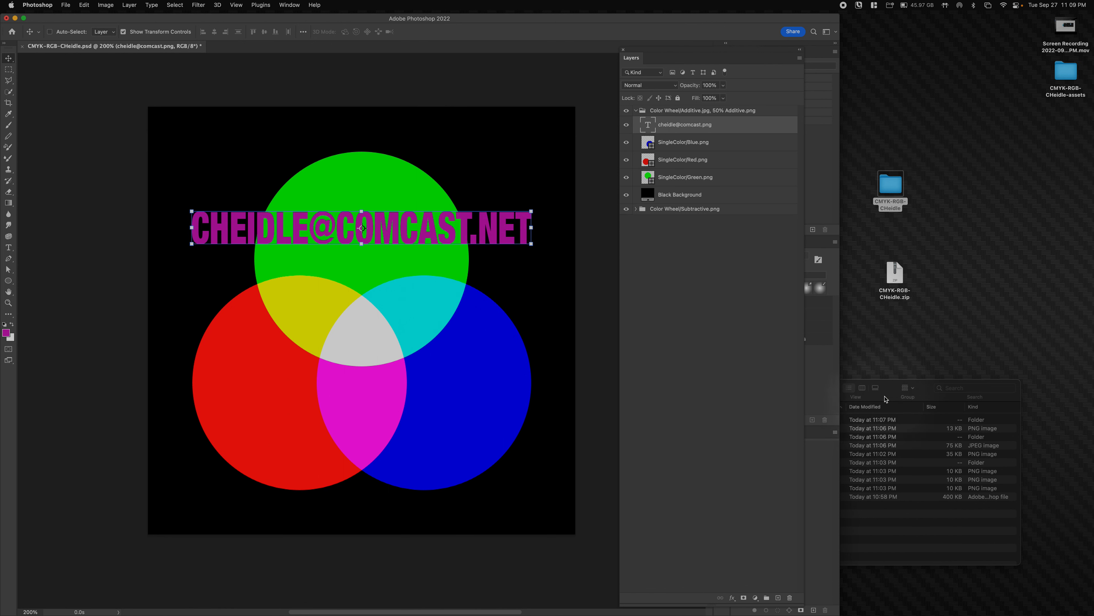
drag(885, 399, 909, 406)
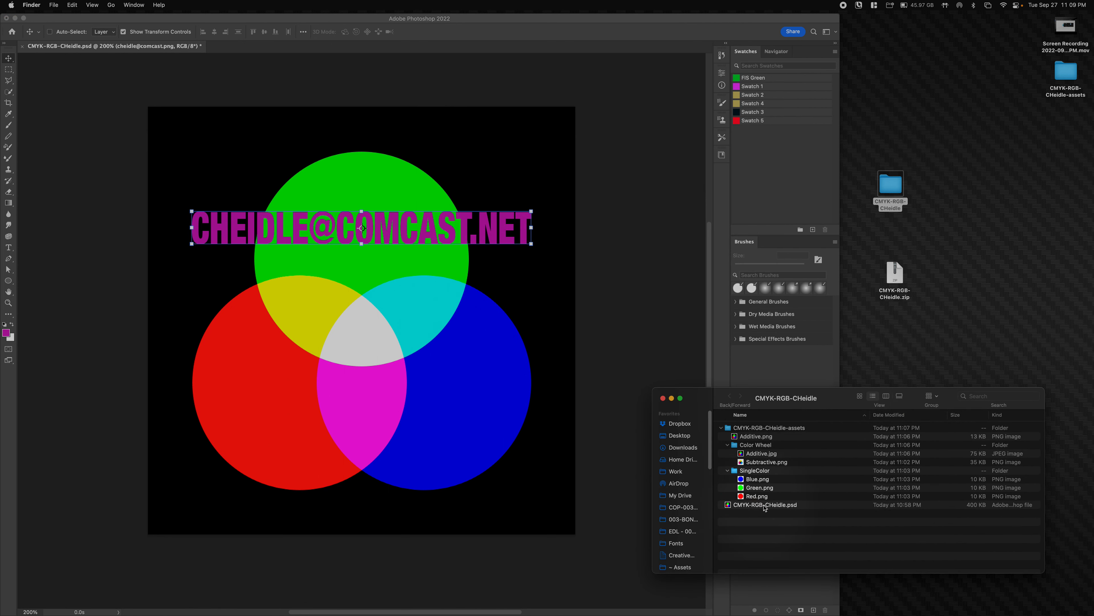
click(608, 352)
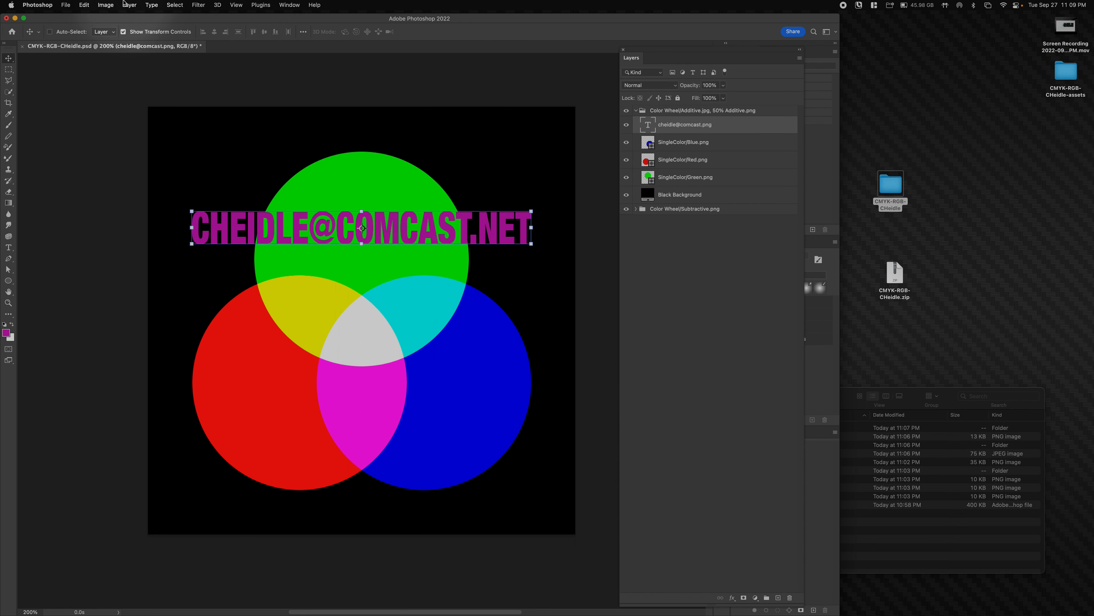
- Convert the e-mail text layer into a smart object via the Layers panel menu
click(106, 4)
click(111, 5)
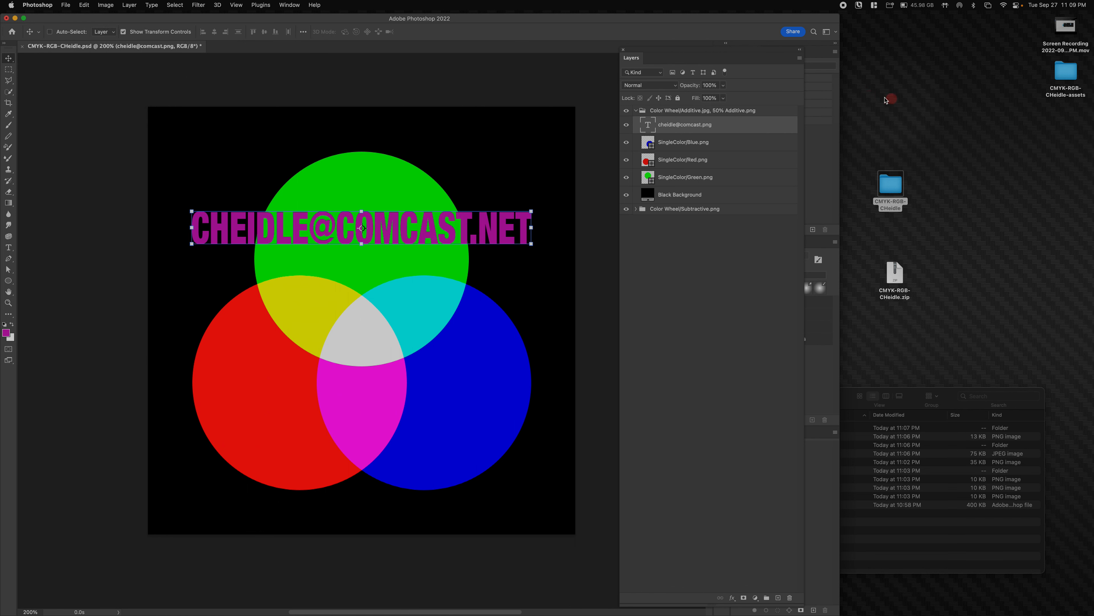
click(799, 57)
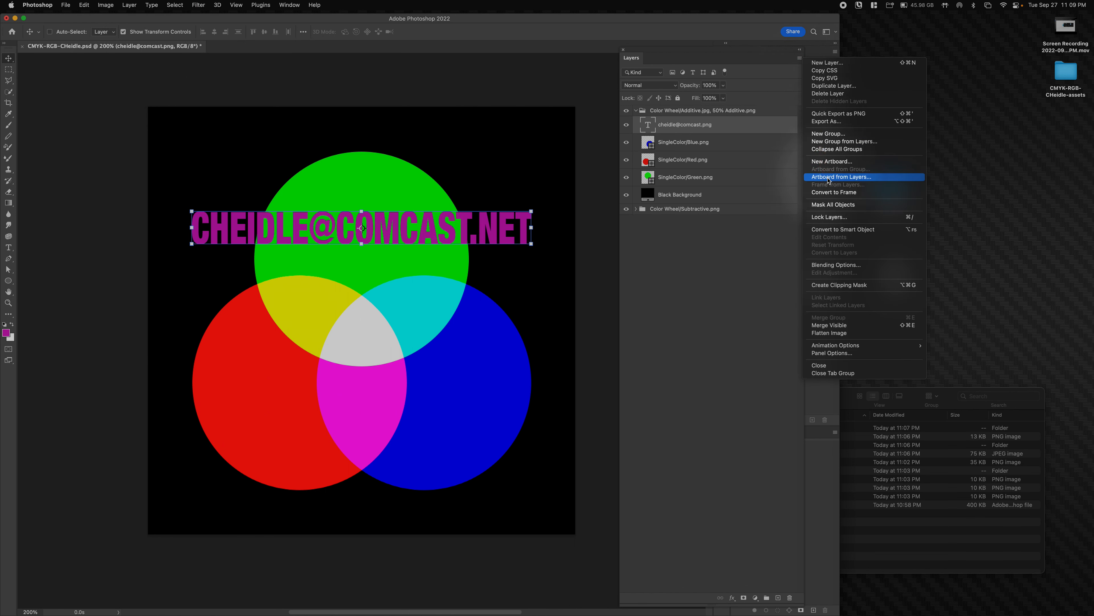
click(826, 230)
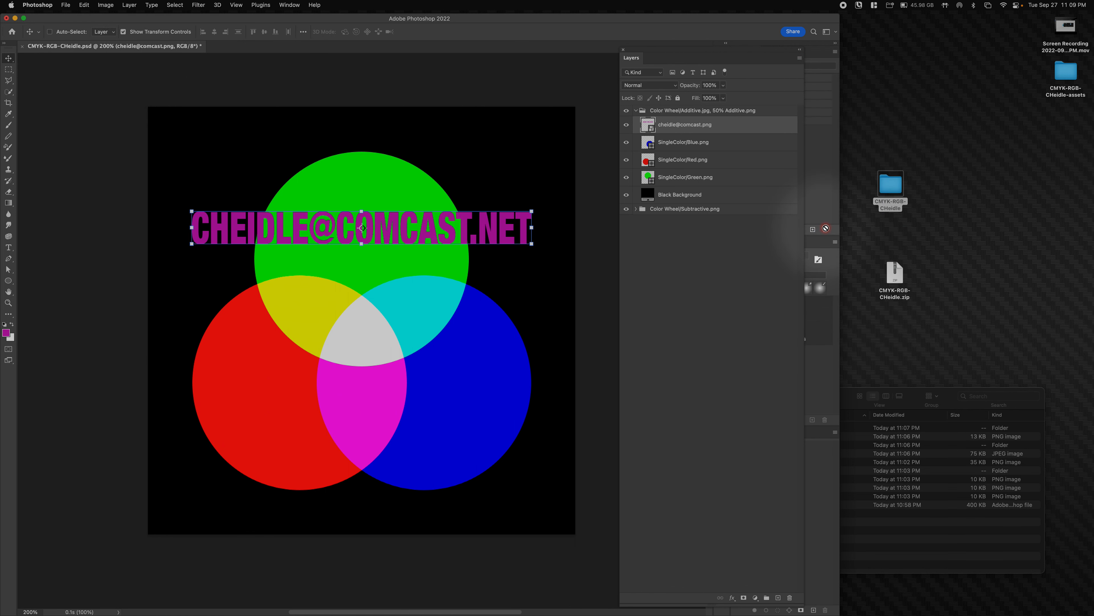
- Bring the Finder project folder window forward, then return to Photoshop
click(908, 400)
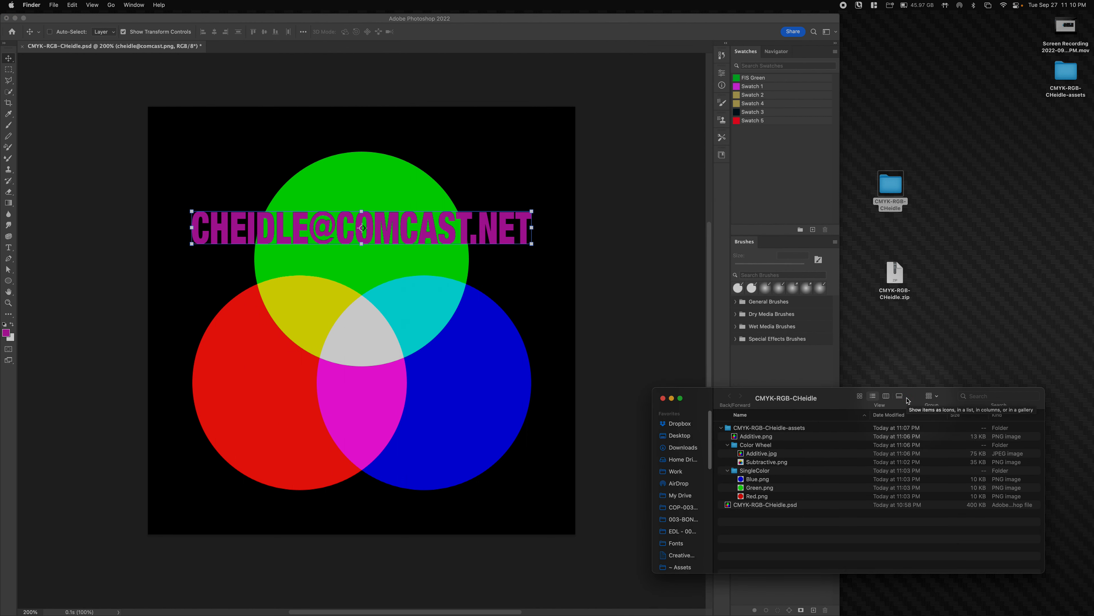
click(628, 286)
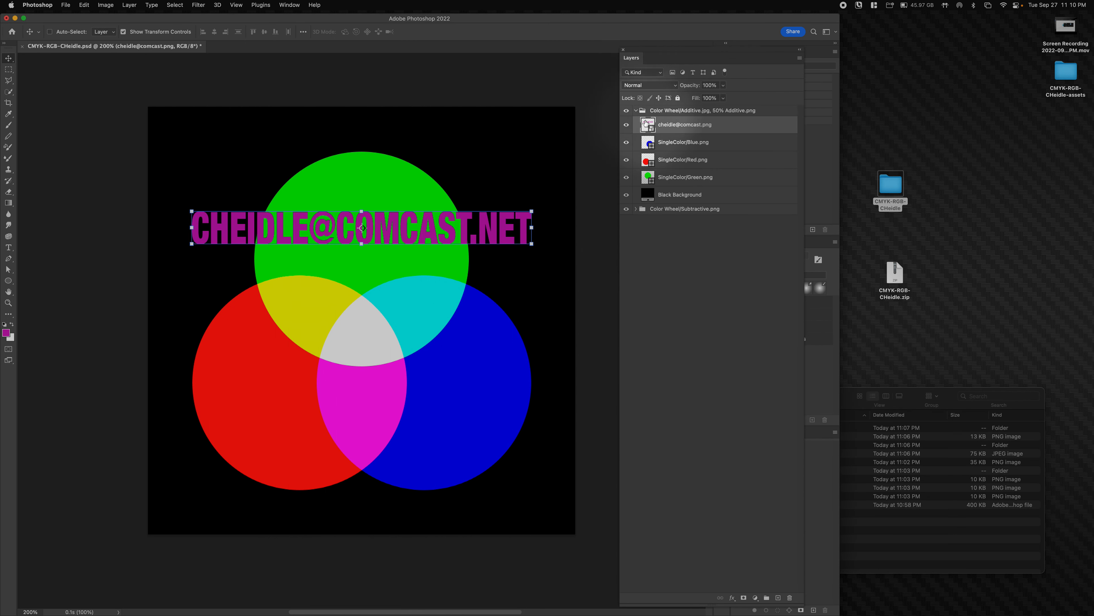
click(853, 407)
click(672, 413)
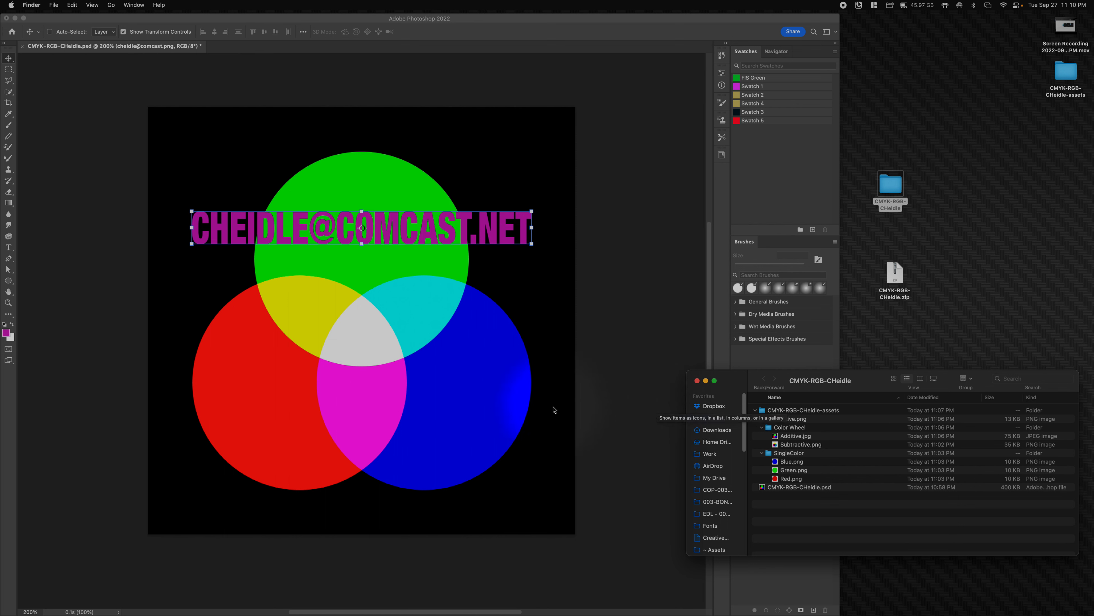
click(211, 134)
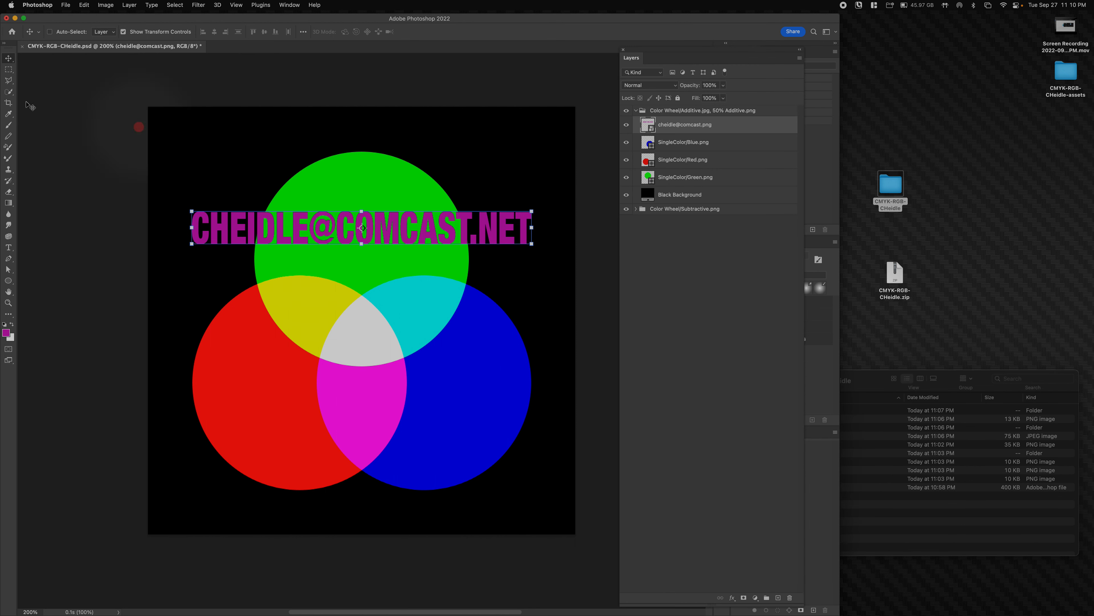
- Check that File > Generate > Image Assets is still enabled
click(103, 4)
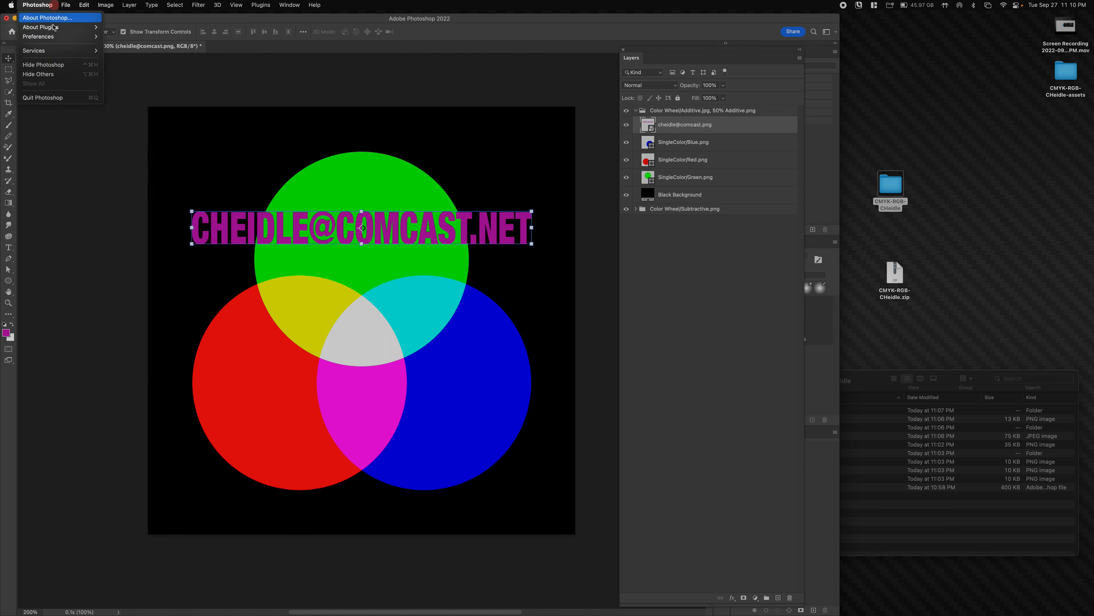
mouse_move(90, 134)
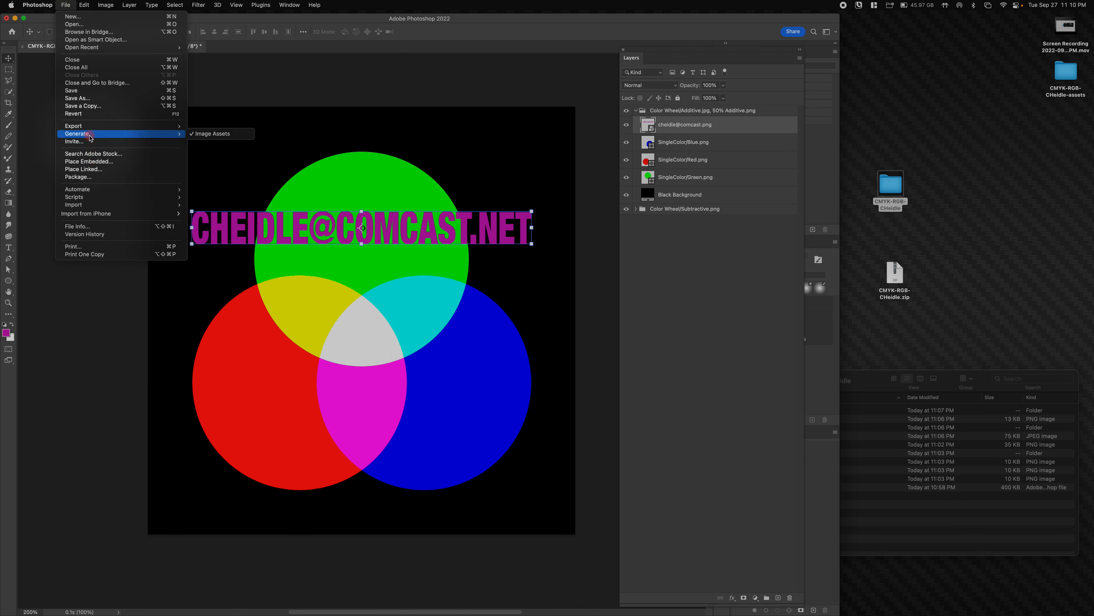
click(472, 146)
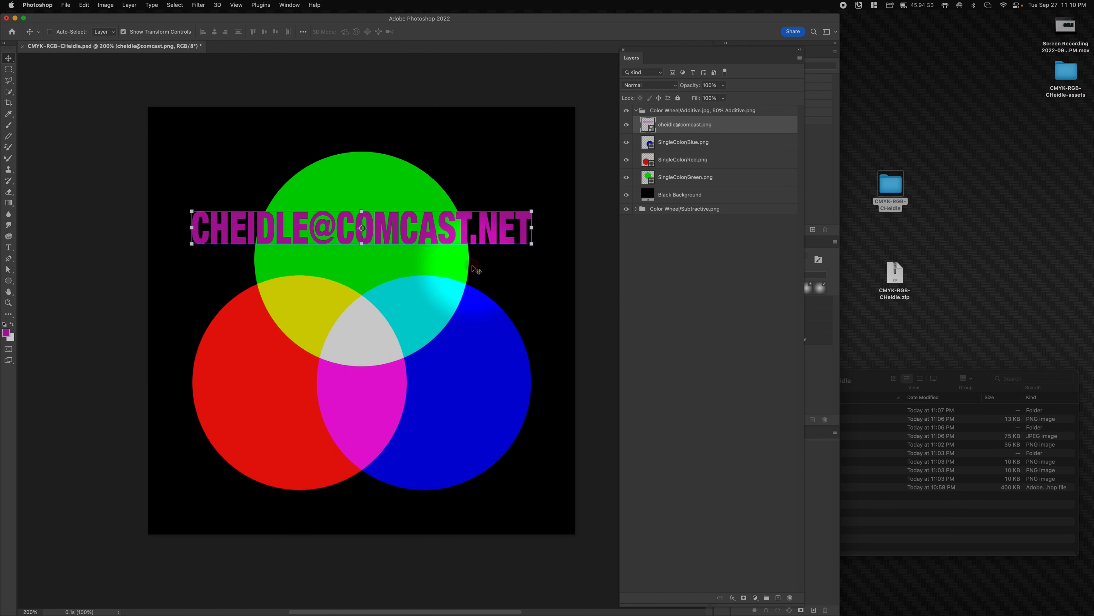